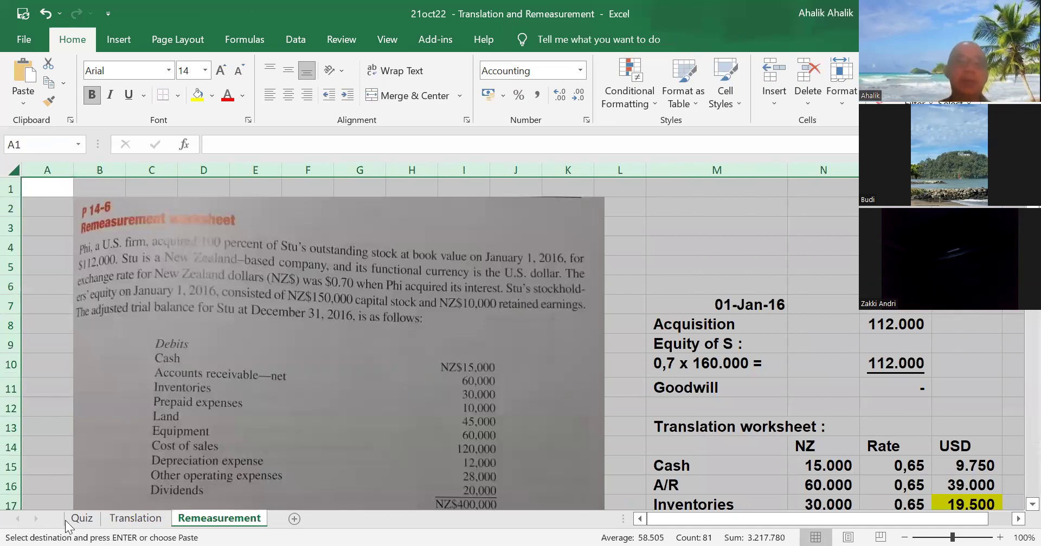
Step: On the Quiz sheet, crop the top of the problem picture to remove the "P 14-6 Remeasurement worksheet" heading
left_click(82, 518)
left_click(220, 240)
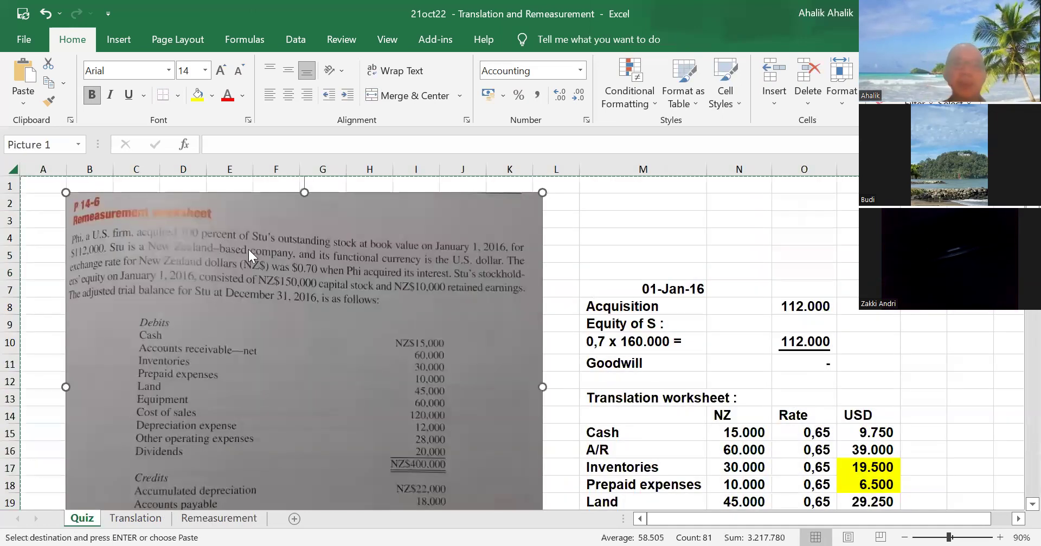
right_click(220, 240)
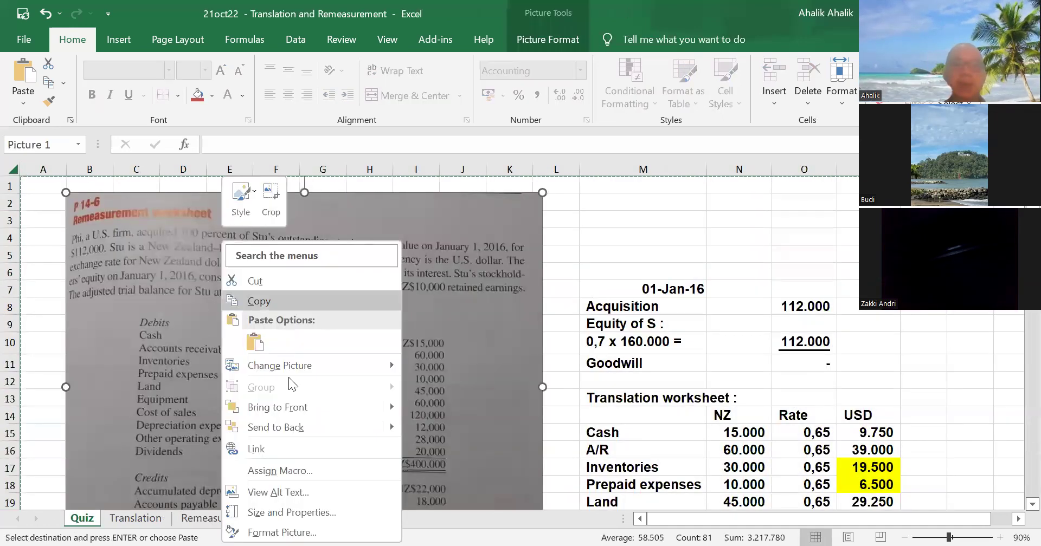
left_click(271, 200)
left_click_drag(304, 193, 303, 223)
left_click(657, 223)
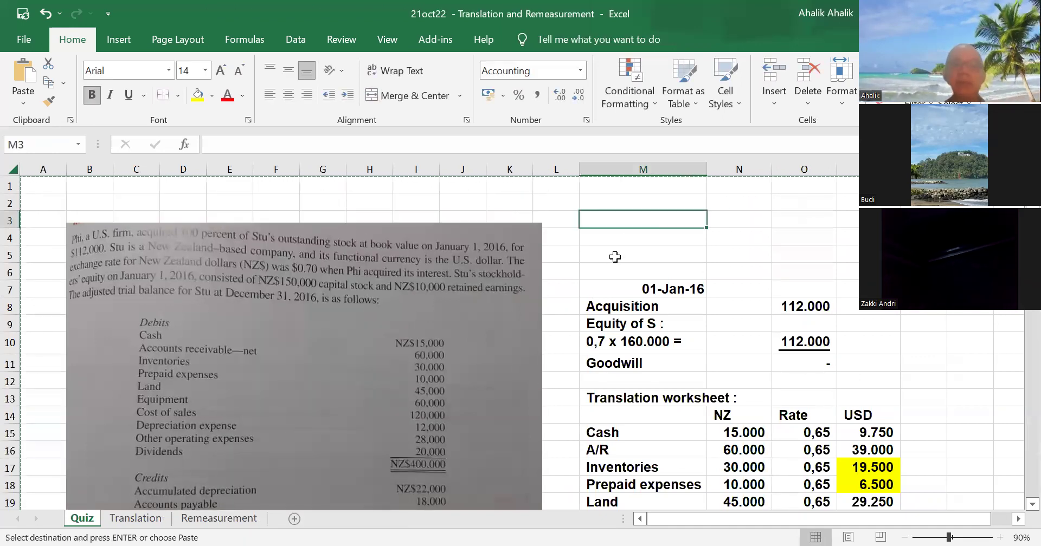
Step: Go to the Remeasurement sheet and review the 01-Jan-16 acquisition and equity calculation beside the problem text and trial balance
left_click(252, 519)
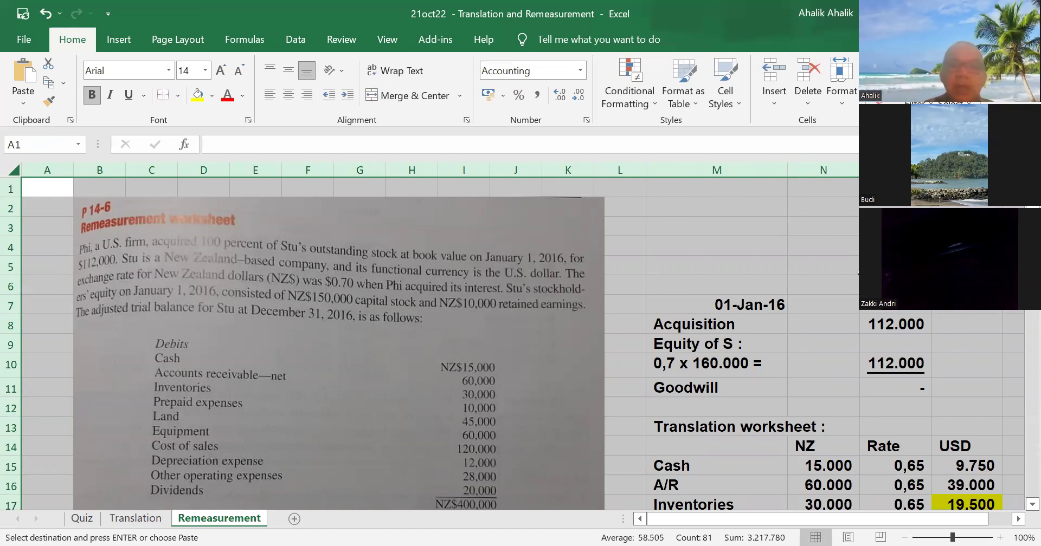
left_click(784, 301)
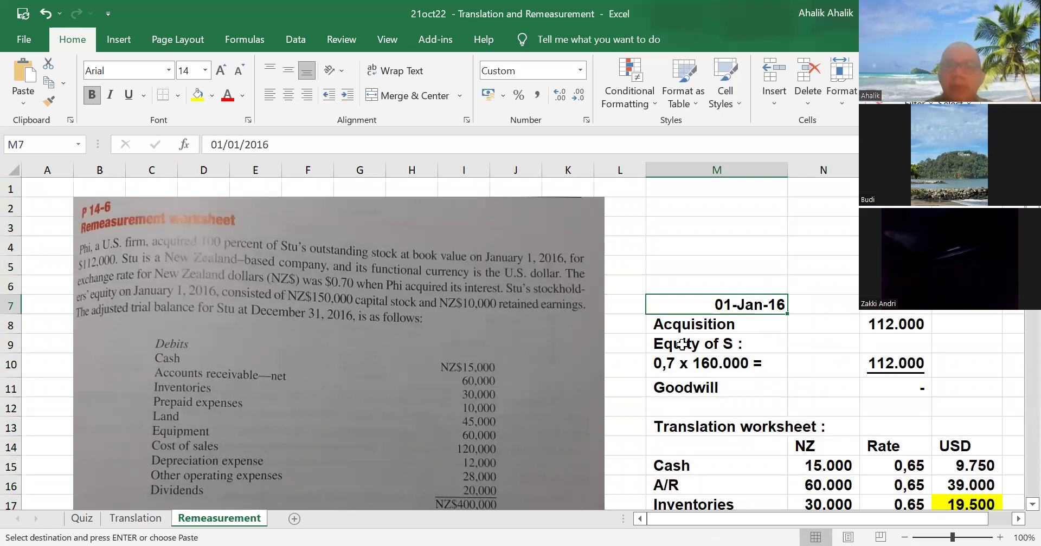
left_click(889, 365)
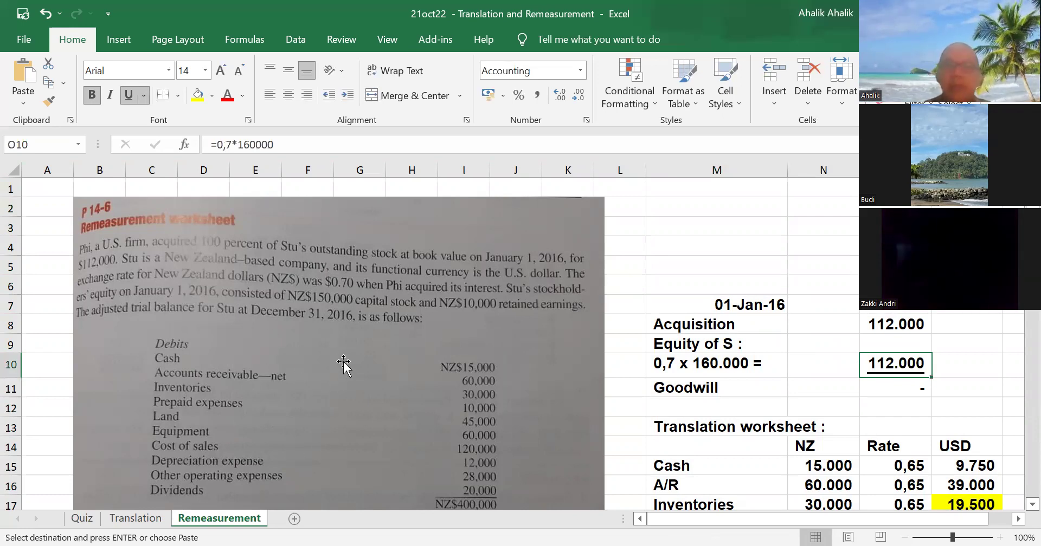
scroll(347, 360, "down", 1)
scroll(347, 358, "down", 1)
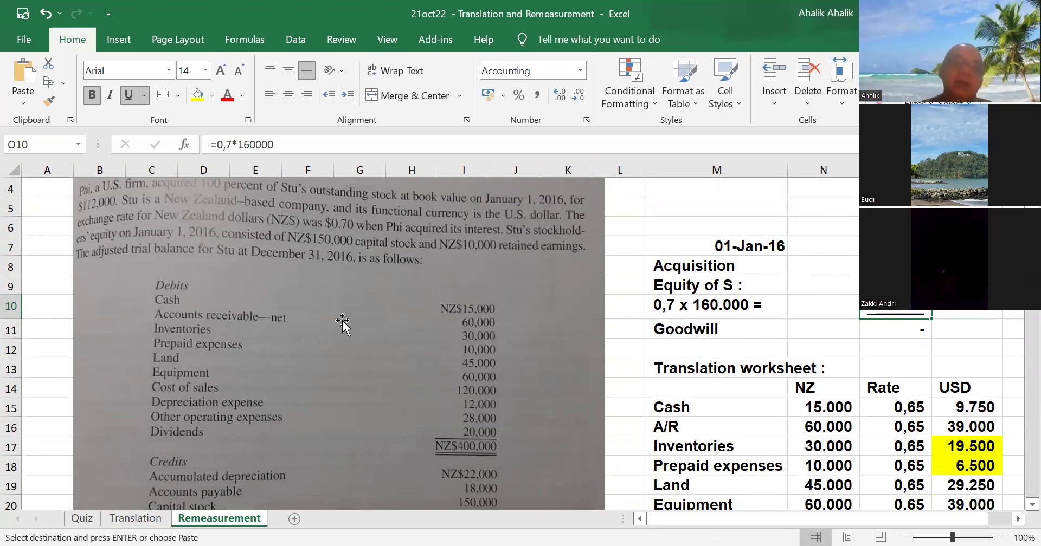
scroll(558, 307, "down", 4)
scroll(548, 317, "up", 2)
Step: Remove the fill color from all cells of the Remeasurement sheet
left_click_drag(967, 290, 968, 466)
key("ctrl+c")
left_click(9, 172)
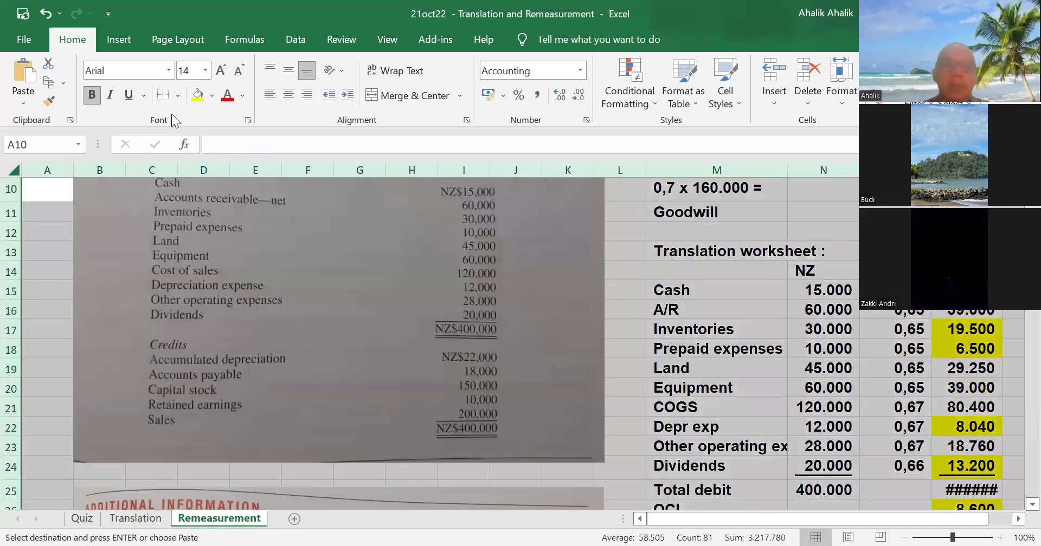
left_click(212, 96)
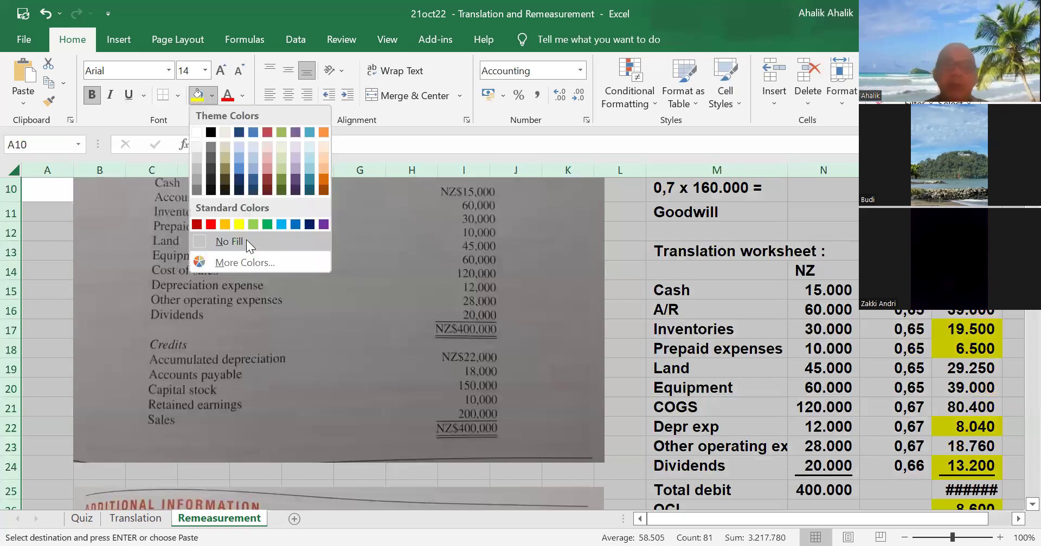
left_click(229, 241)
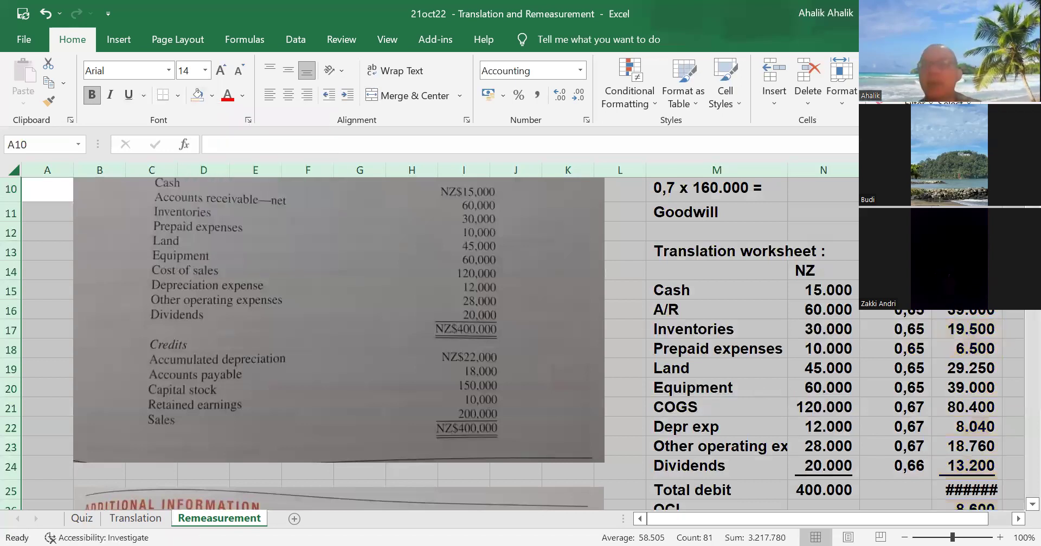
Step: Undo the widening of all columns and widen only the USD column enough to show the total debit
left_click_drag(73, 169, 100, 170)
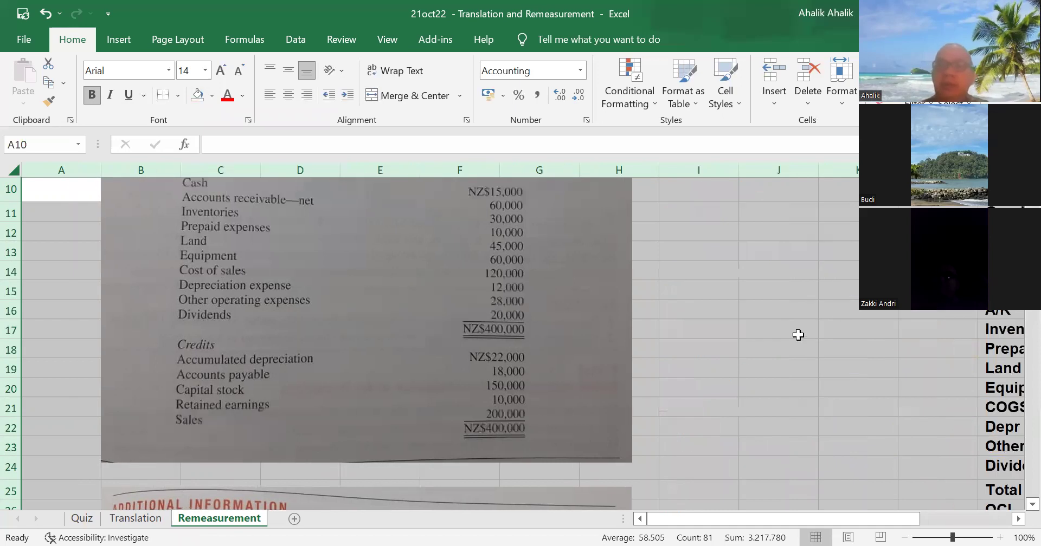
left_click(45, 13)
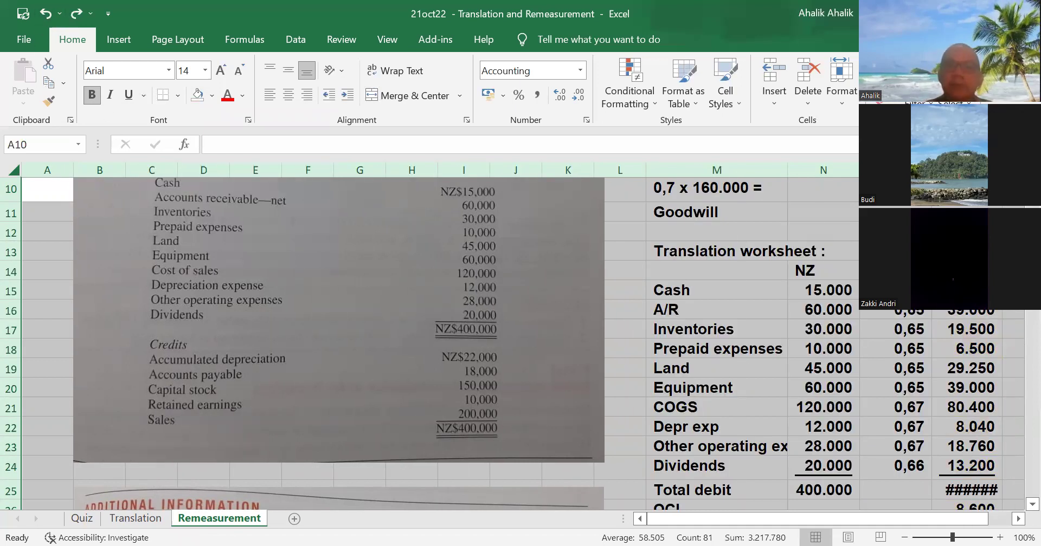
left_click(934, 315)
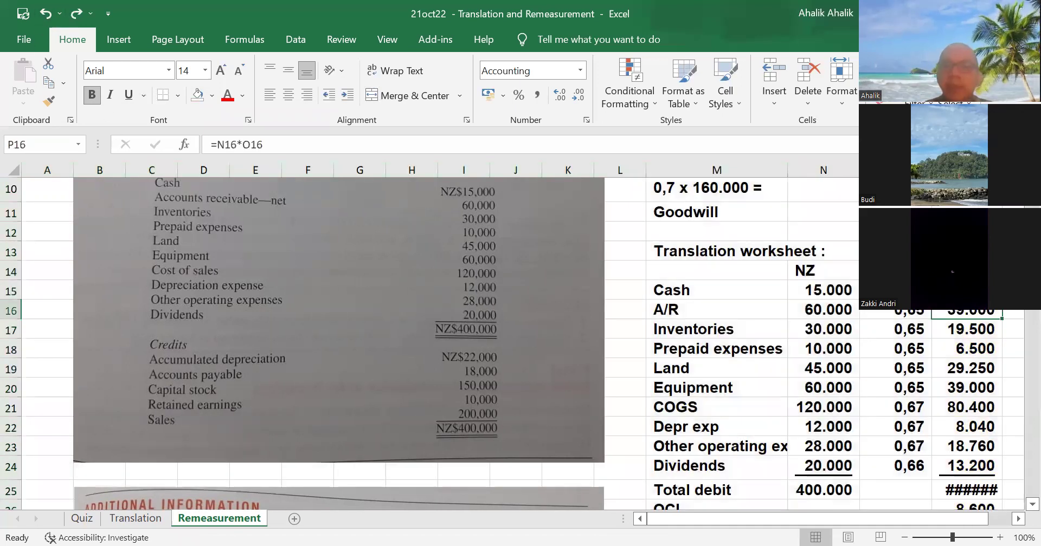
Step: Examine the additional information on supplies, cost of sales and exchange rates against the trial balance and translation worksheet
scroll(338, 343, "down", 2)
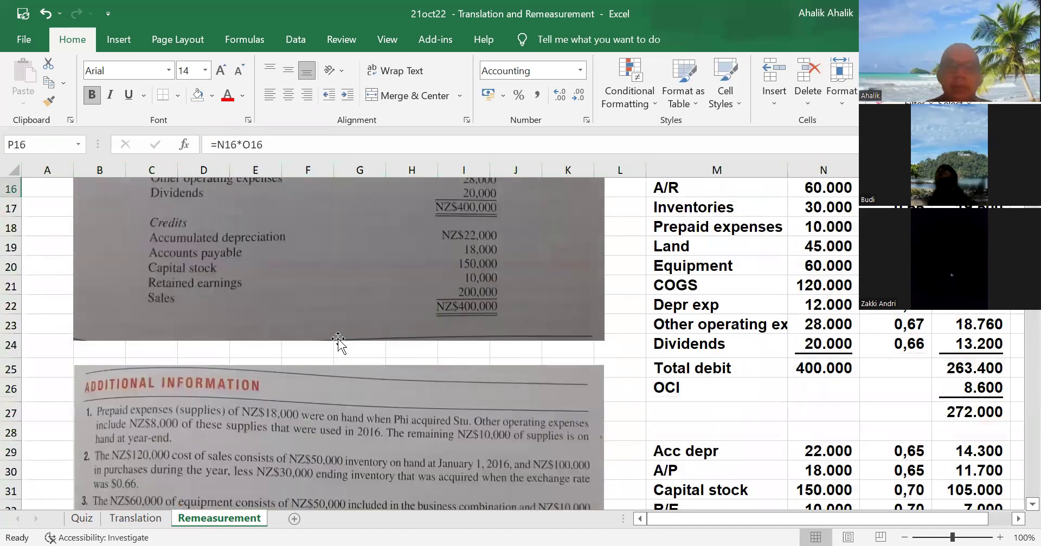
scroll(339, 342, "down", 3)
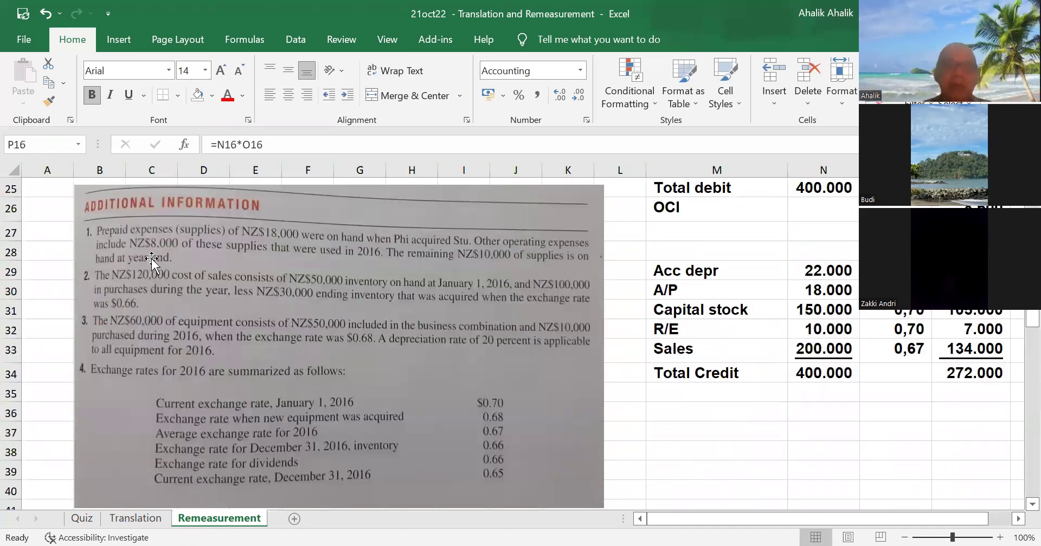
scroll(204, 289, "up", 1)
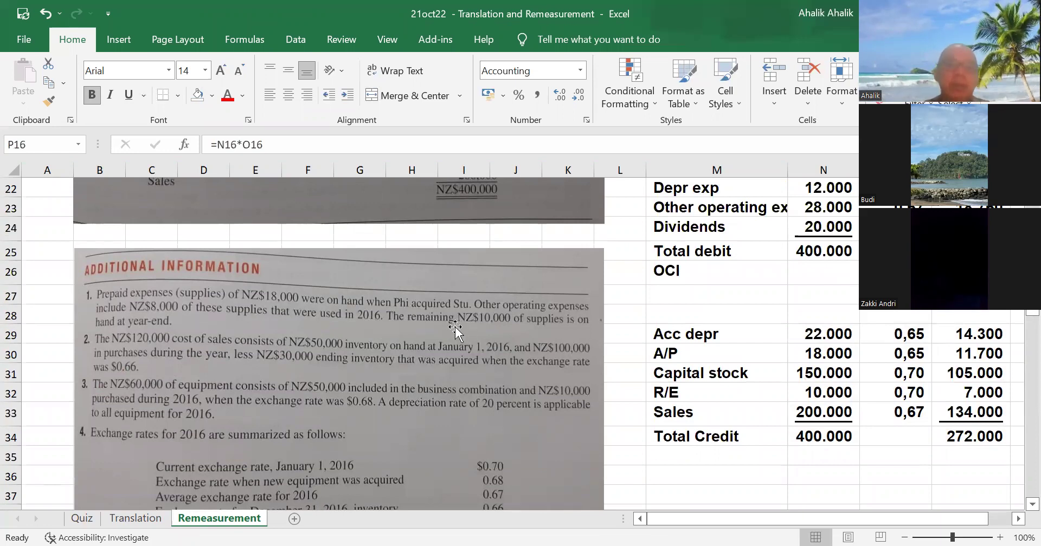
scroll(330, 353, "up", 6)
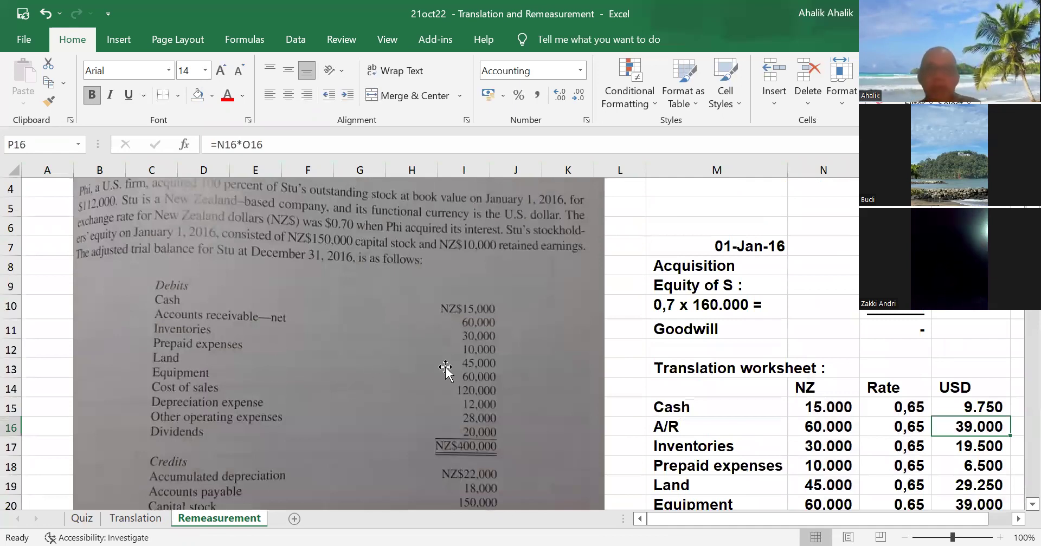
scroll(460, 363, "down", 5)
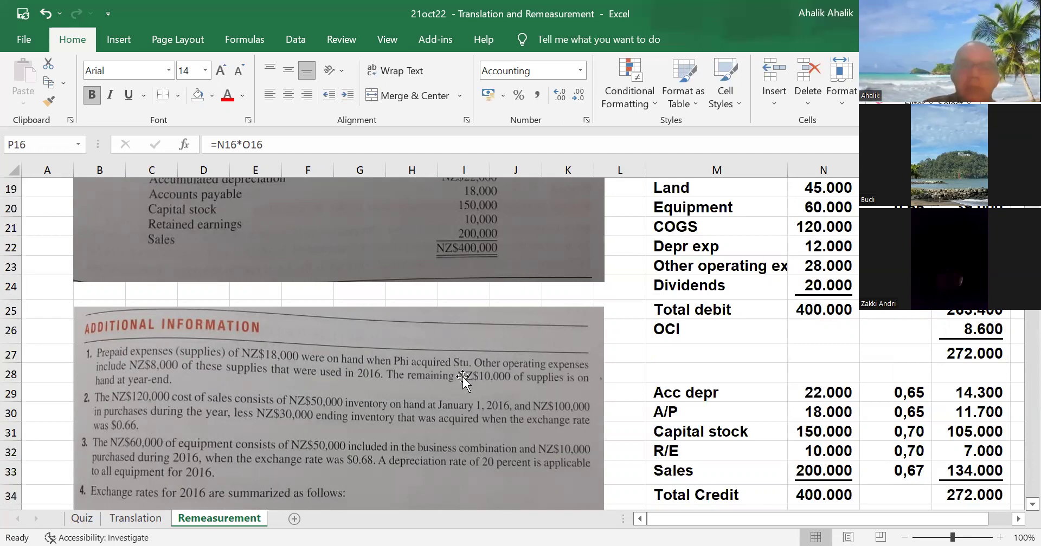
scroll(463, 376, "up", 3)
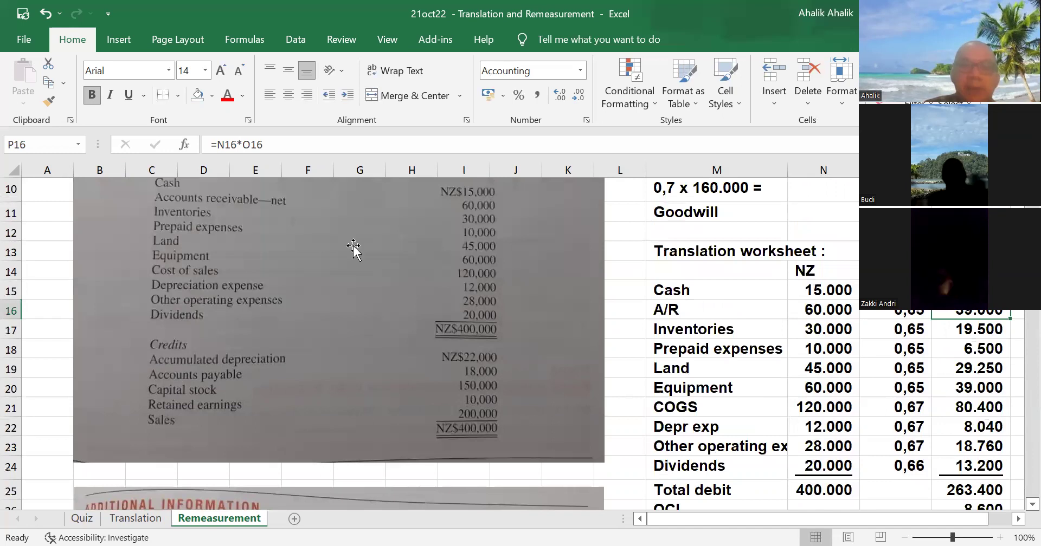
scroll(525, 305, "down", 5)
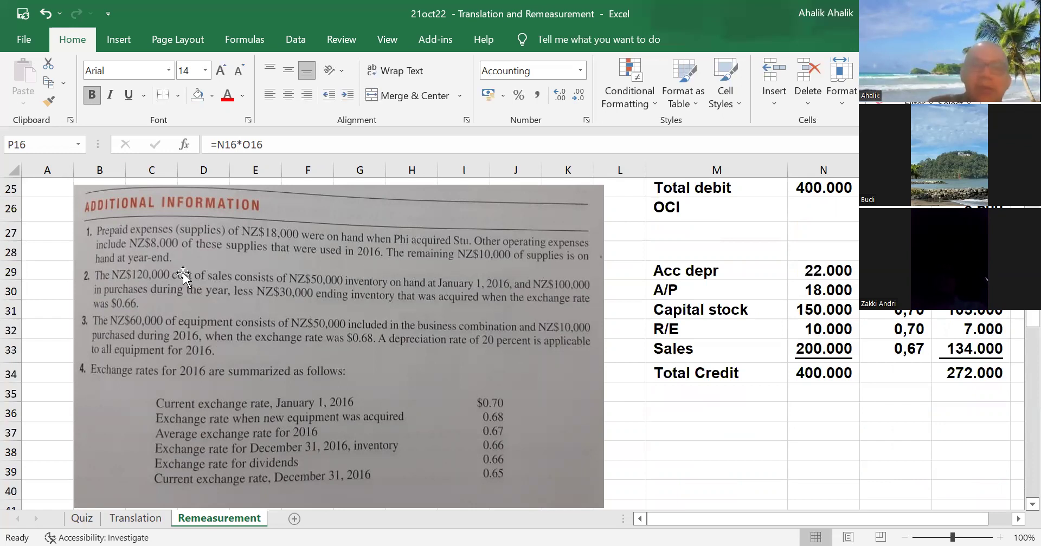
scroll(921, 334, "up", 5)
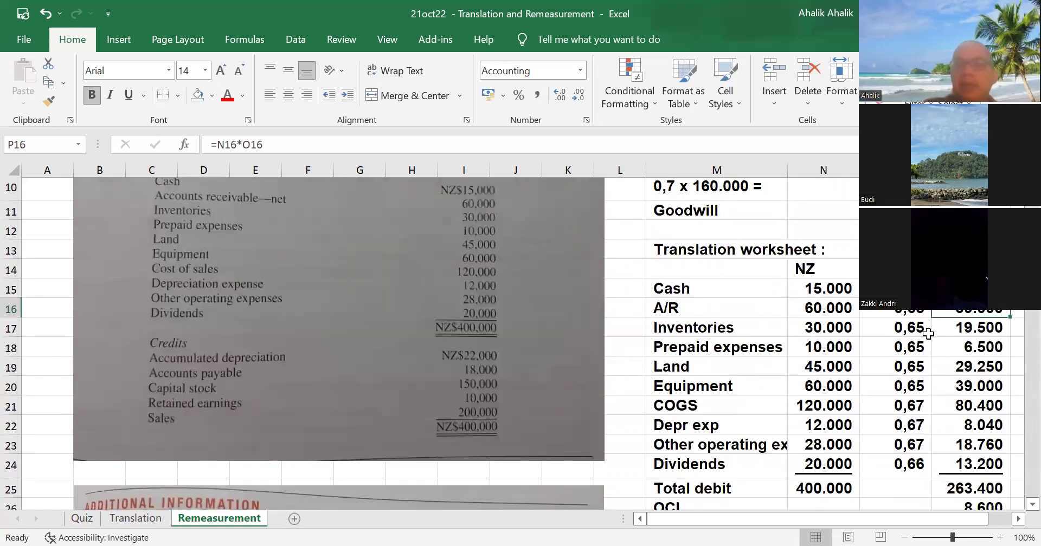
Step: Set the Prepaid expenses rate in O18 to 0,7 and highlight the cell in yellow
left_click(692, 349)
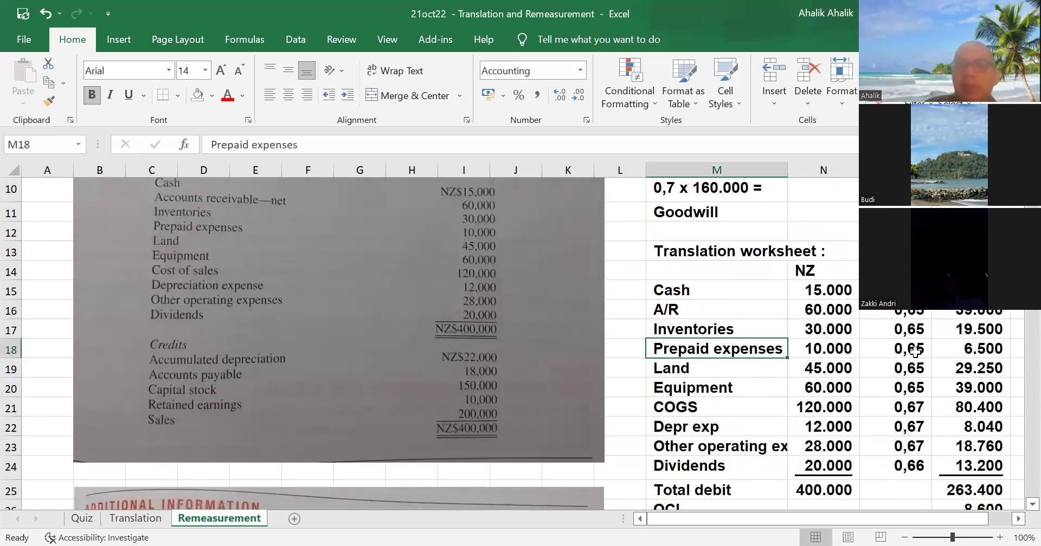
left_click(915, 351)
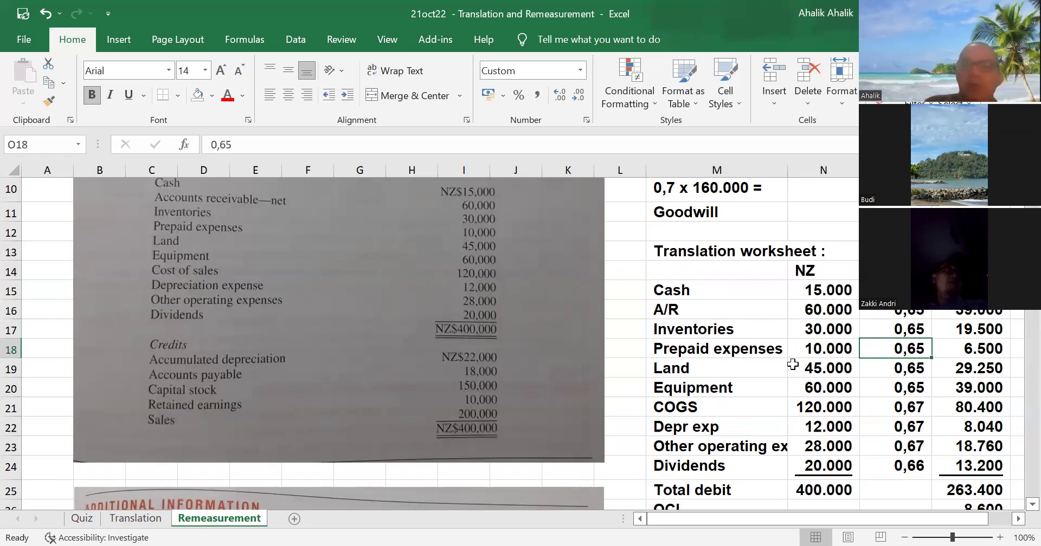
type("0,7")
key("Return")
left_click(901, 353)
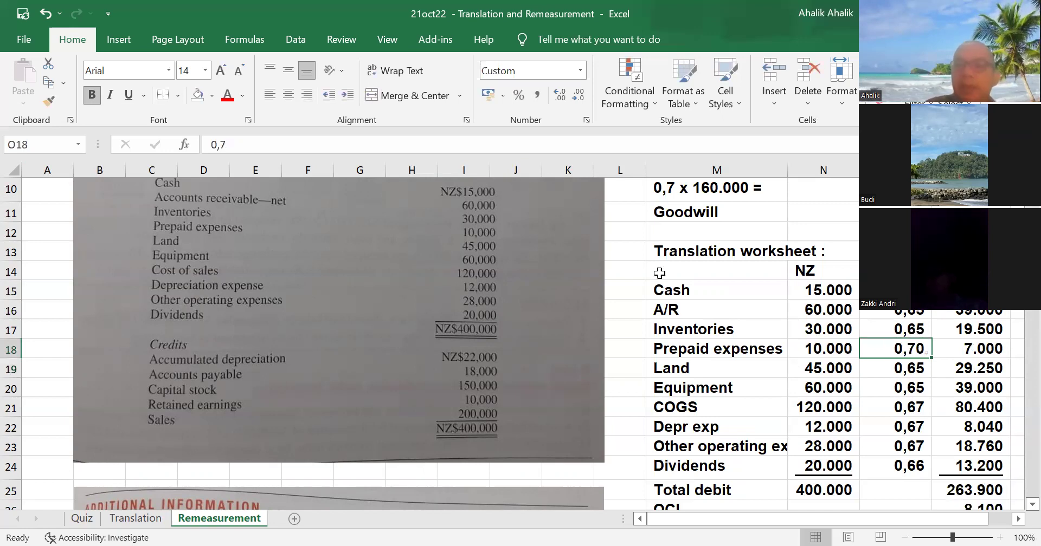
left_click(212, 96)
left_click(239, 224)
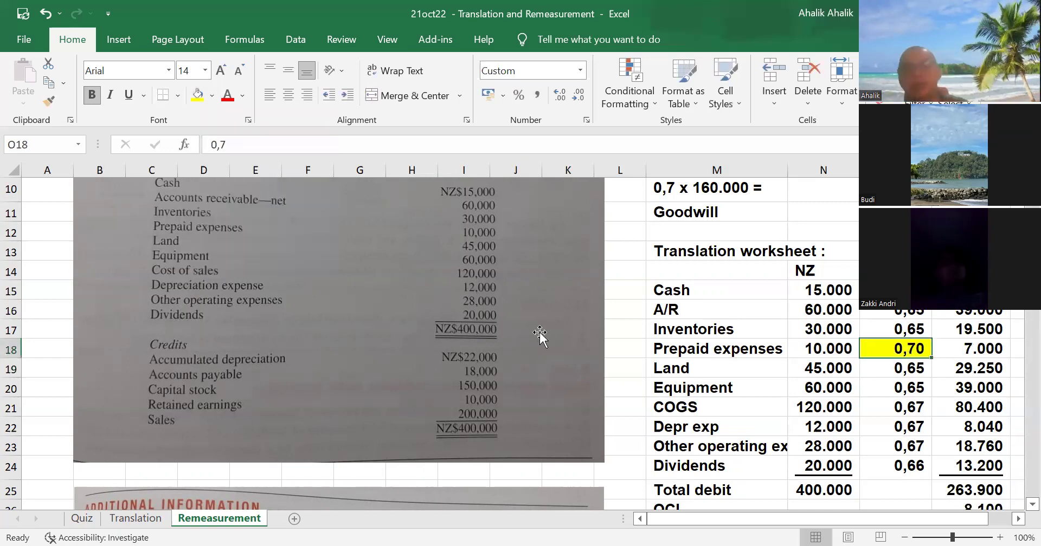
Step: Review the additional information and trial balance for the supplies included in other operating expenses
scroll(539, 346, "down", 5)
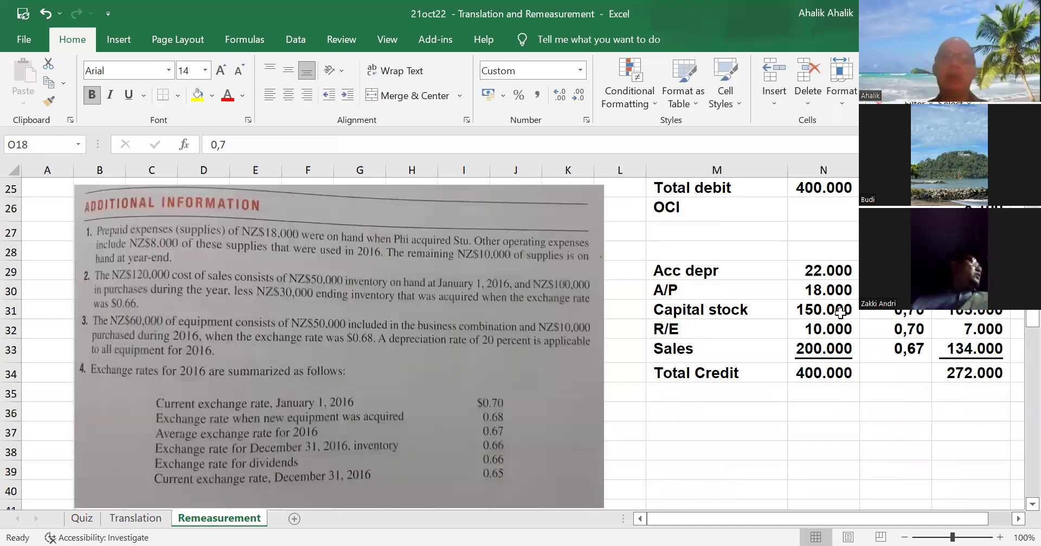
scroll(840, 312, "up", 6)
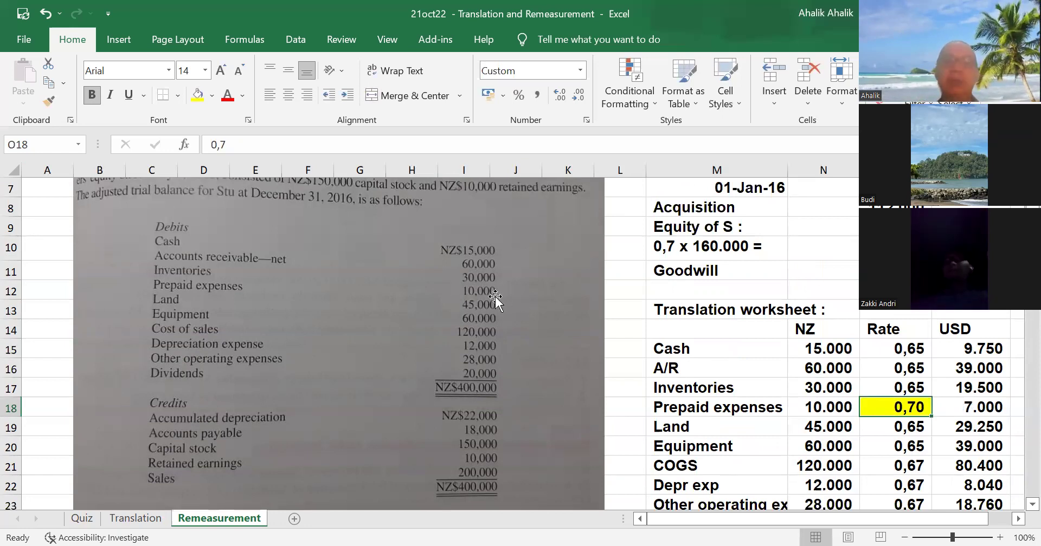
scroll(495, 299, "down", 2)
scroll(497, 299, "up", 4)
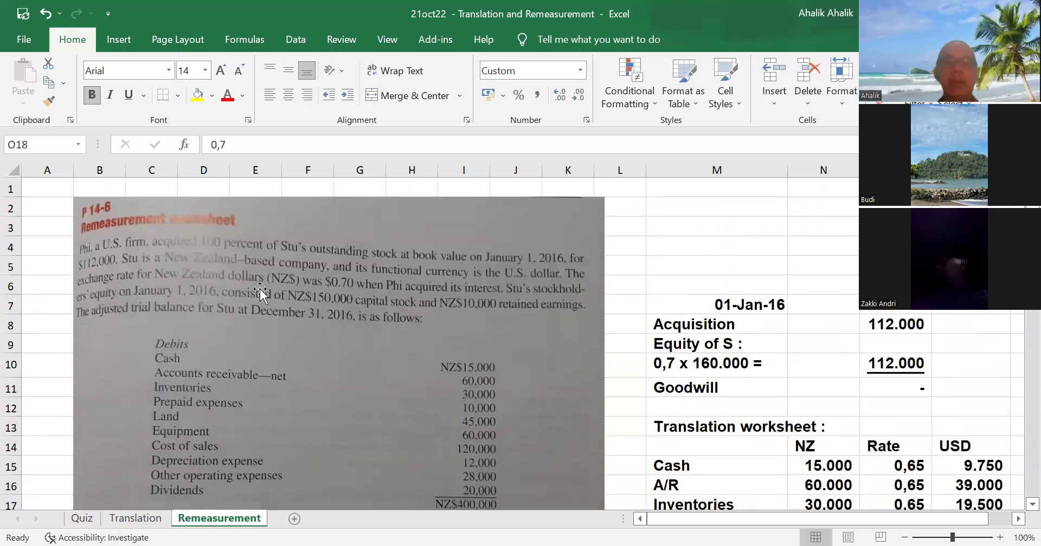
scroll(358, 307, "down", 5)
scroll(250, 372, "down", 2)
scroll(250, 371, "up", 4)
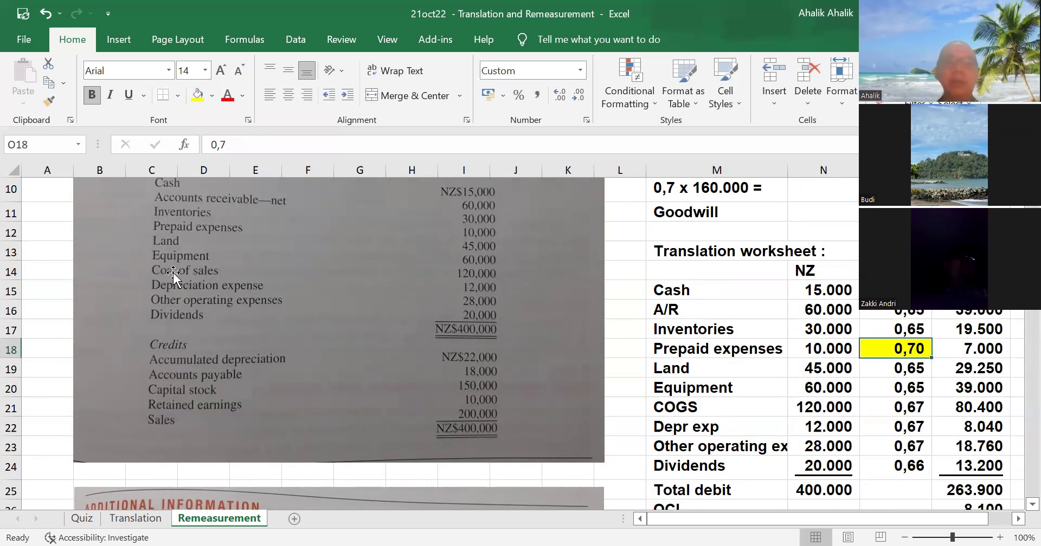
scroll(190, 293, "up", 1)
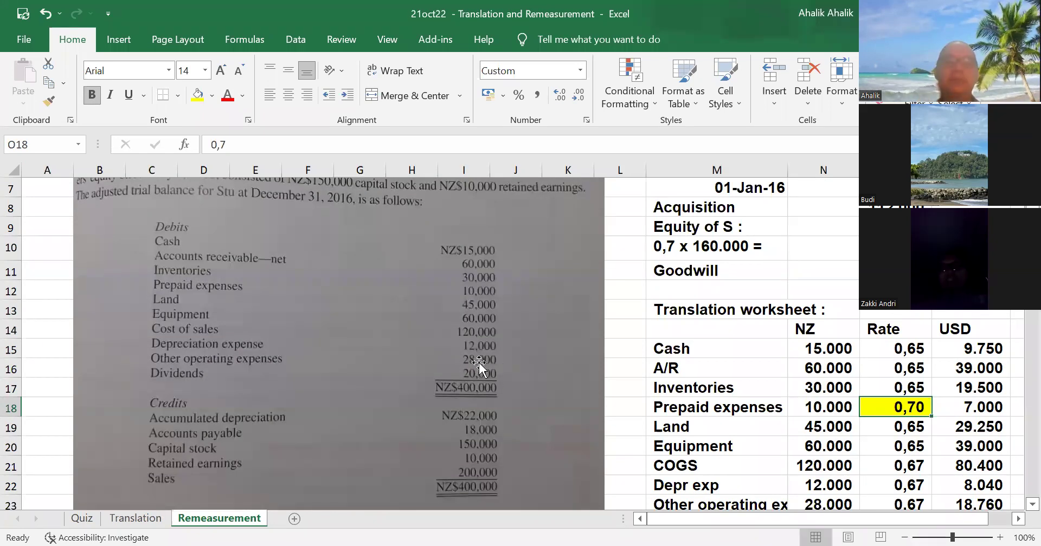
scroll(490, 355, "down", 4)
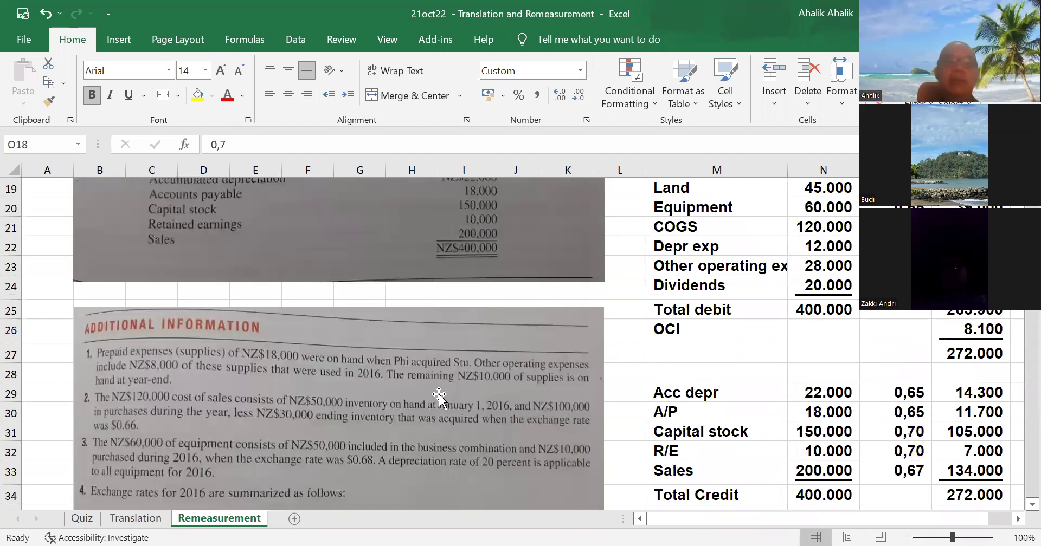
scroll(510, 404, "up", 1)
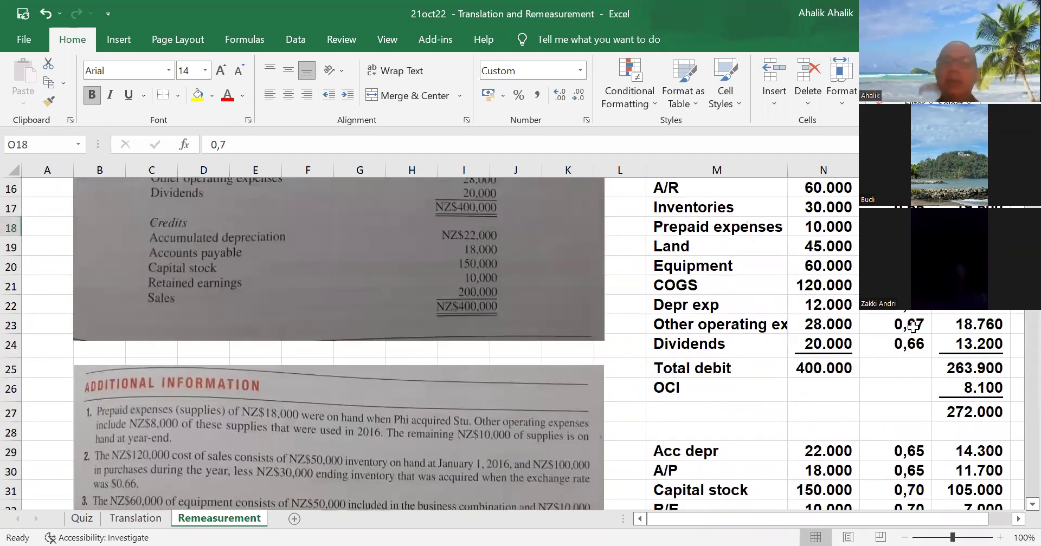
Step: Clear the Other operating expenses rate in O23 and enter the USD formula =(20000*67)+(8000*0,7) in P23
left_click(895, 328)
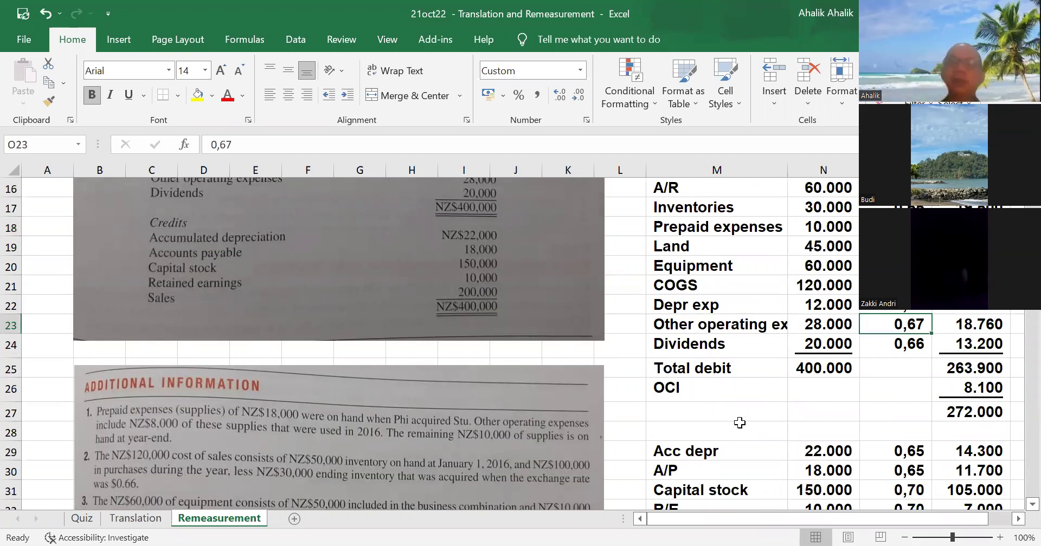
key("Delete")
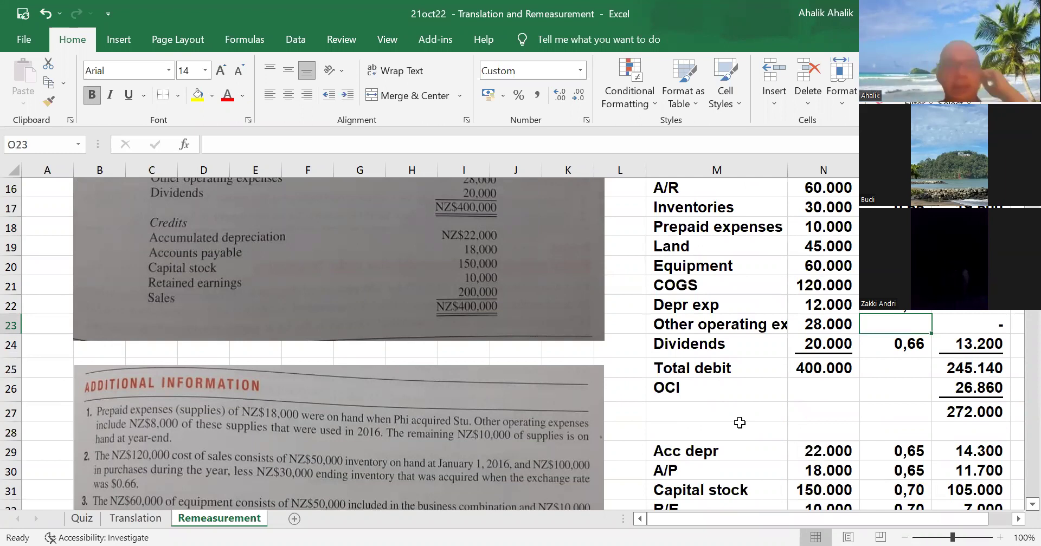
left_click(959, 318)
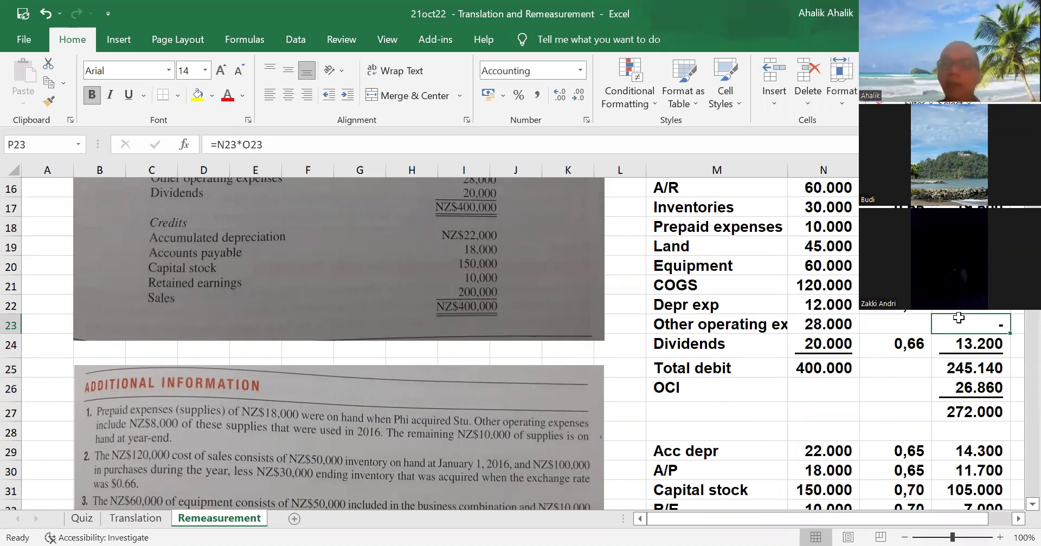
type("=(20000*")
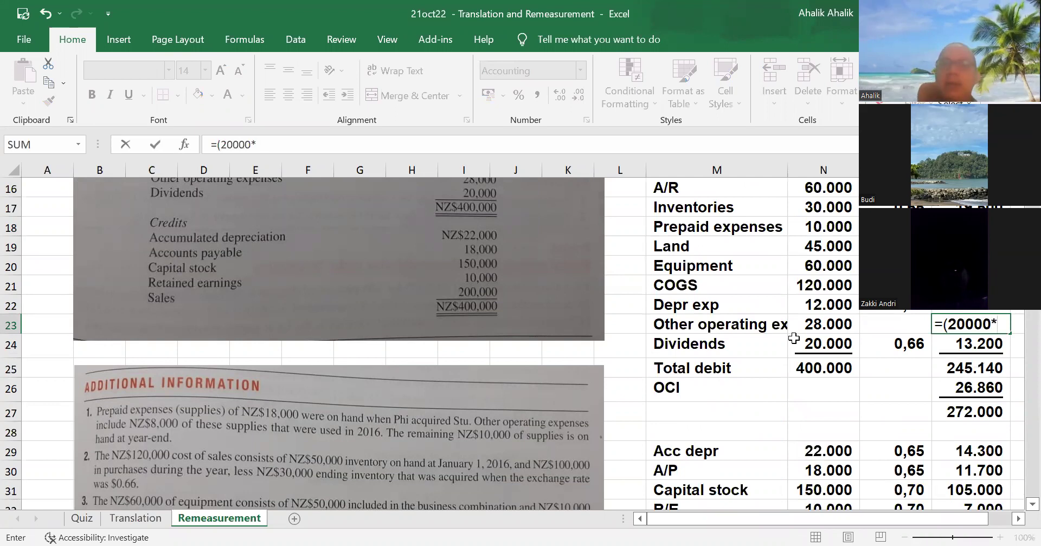
scroll(793, 338, "down", 6)
scroll(499, 395, "up", 2)
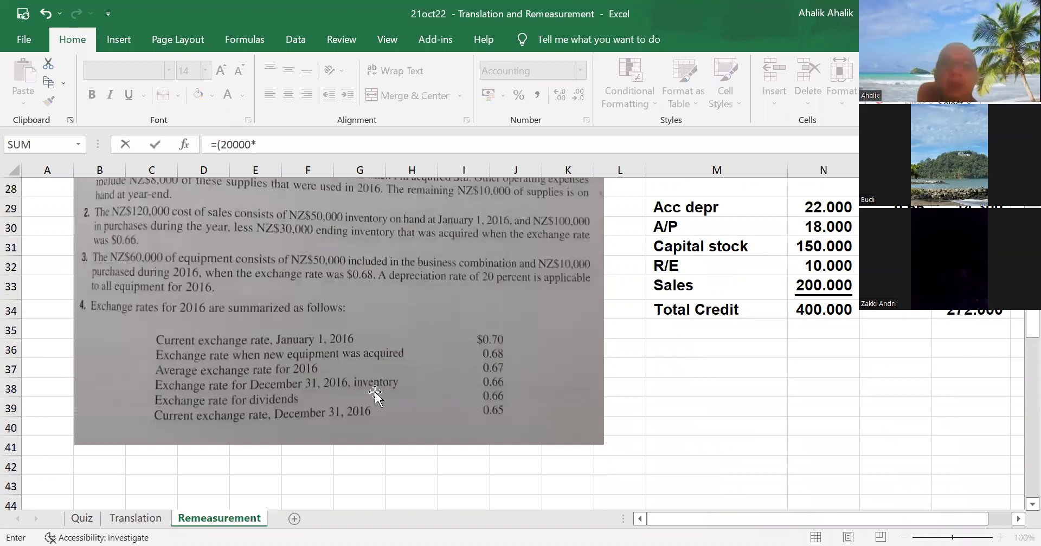
scroll(787, 360, "up", 4)
scroll(790, 359, "up", 1)
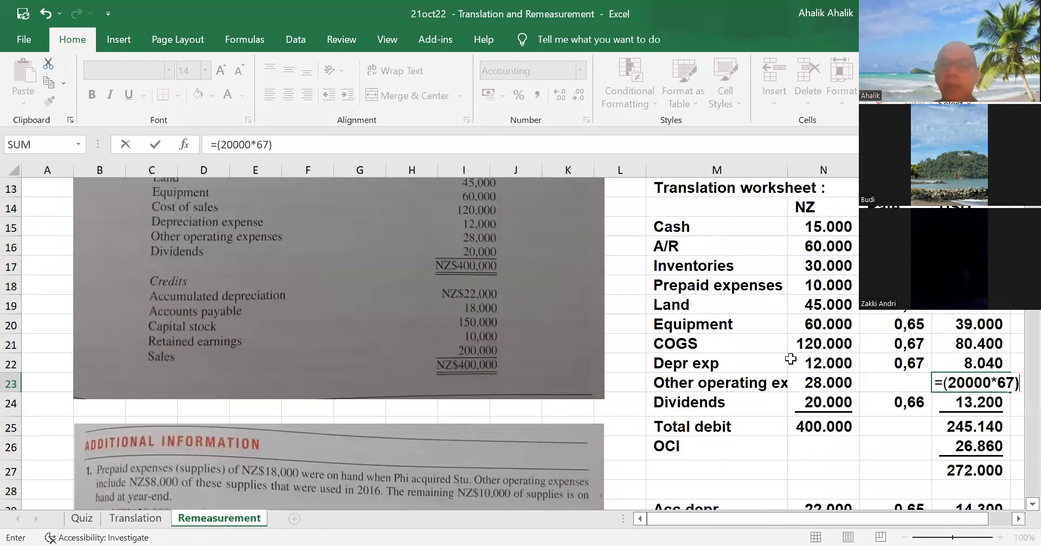
type("+(")
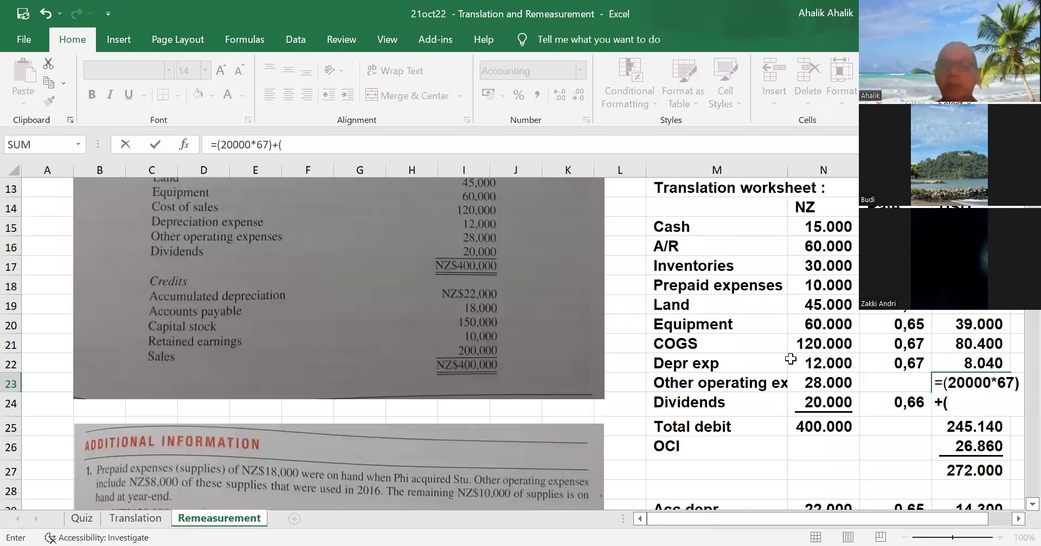
type("8000*")
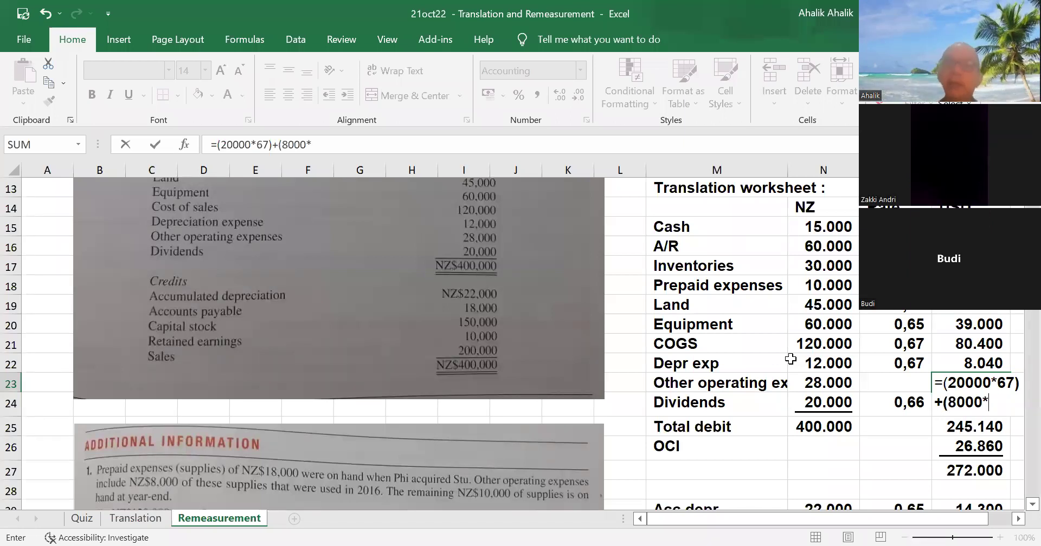
scroll(790, 359, "down", 3)
scroll(704, 412, "down", 4)
scroll(691, 388, "up", 4)
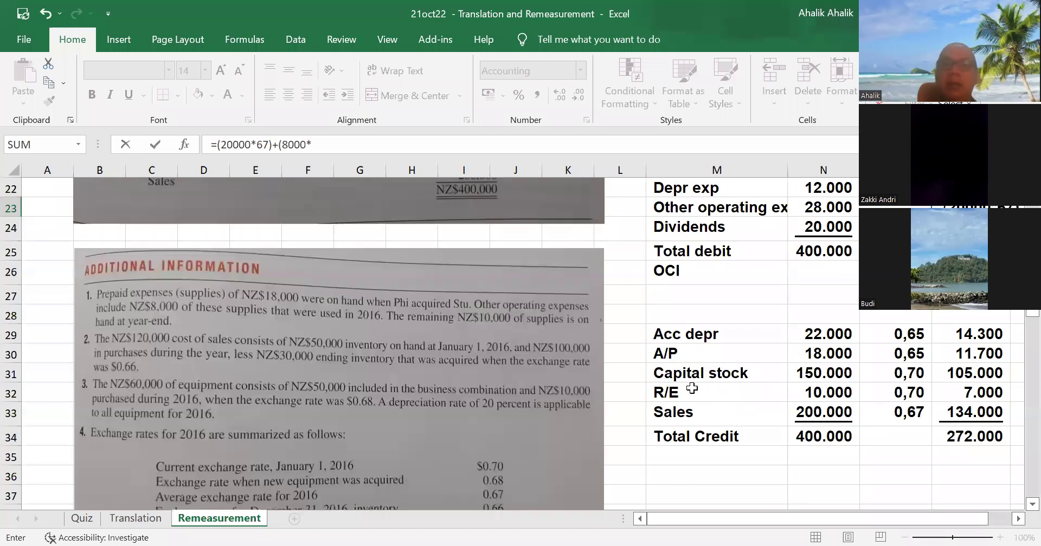
scroll(692, 384, "up", 2)
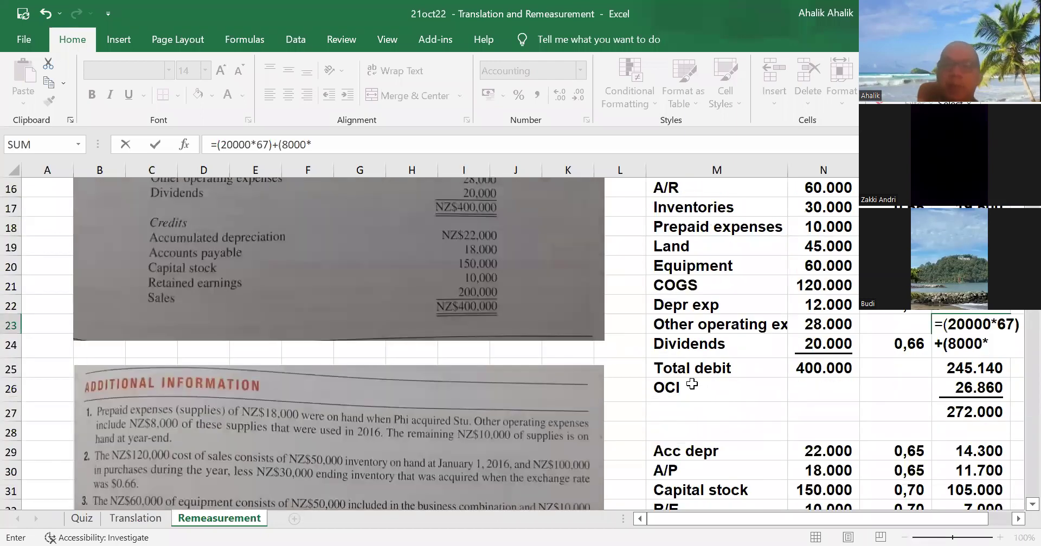
type("0,7)")
key("Return")
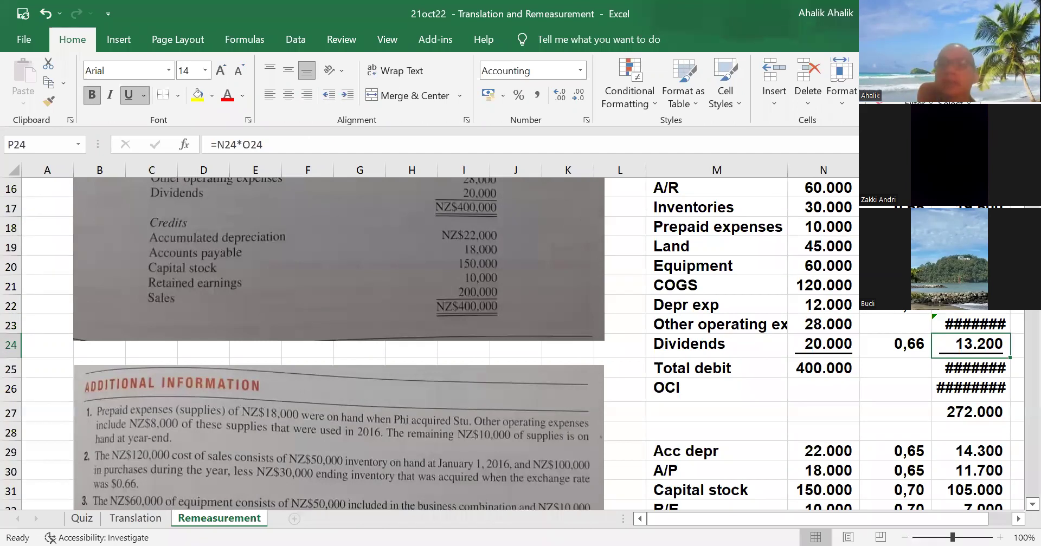
Step: Widen the USD column slightly and correct the formula in P23 to =(20000*0,67)+(8000*0,7)
left_click_drag(1010, 169, 1023, 169)
left_click(971, 324)
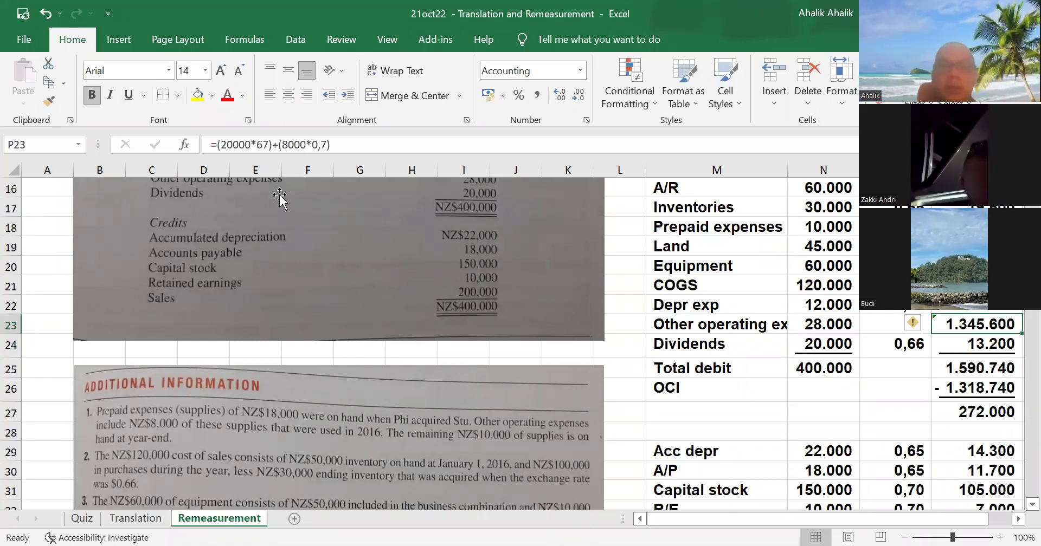
left_click(260, 144)
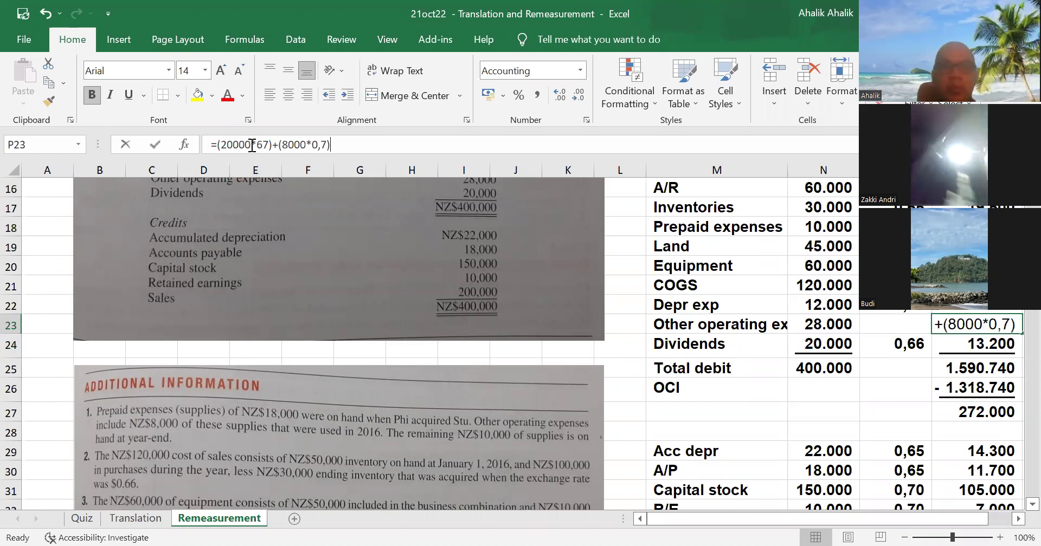
key("BackSpace")
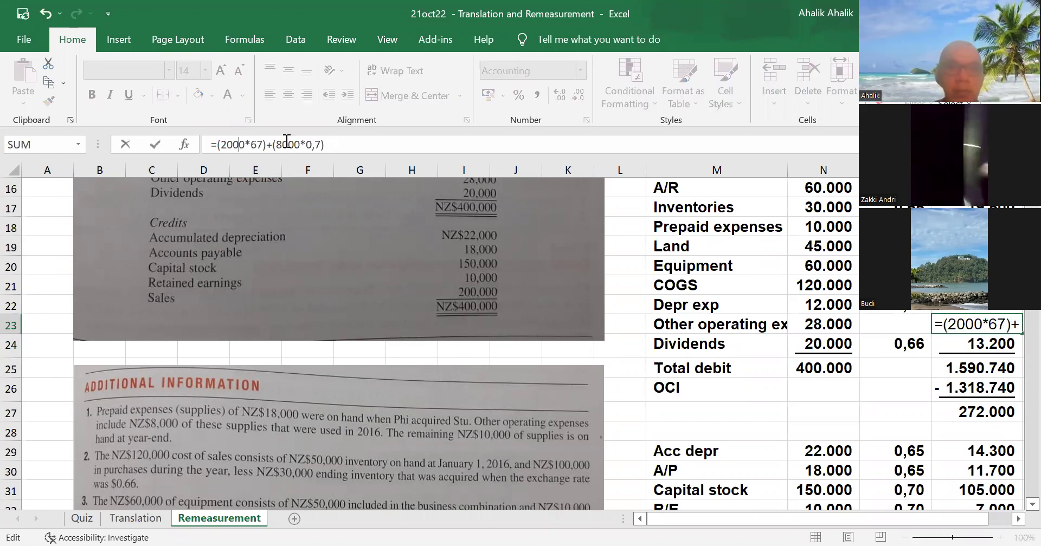
type("0")
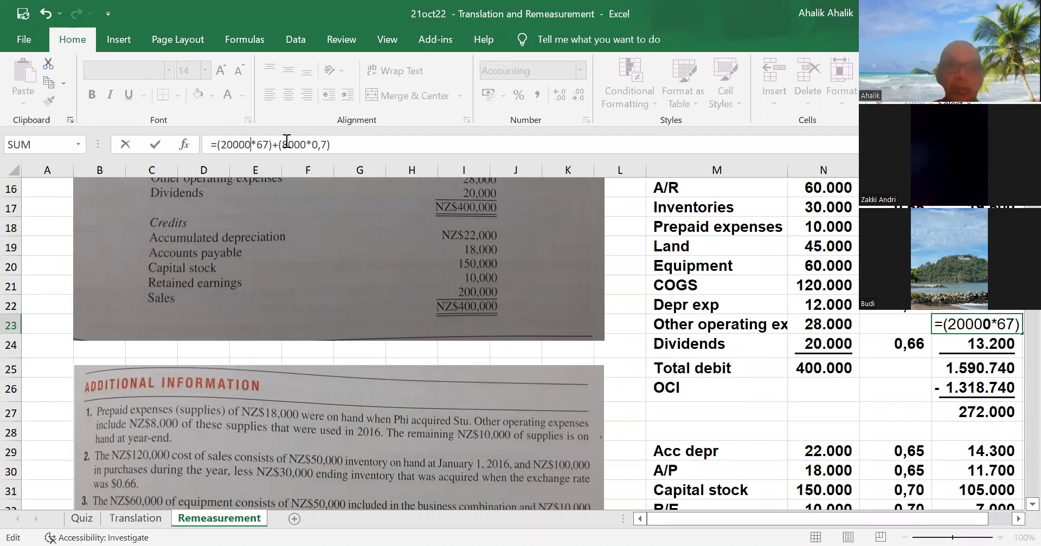
key("Right")
type("0,")
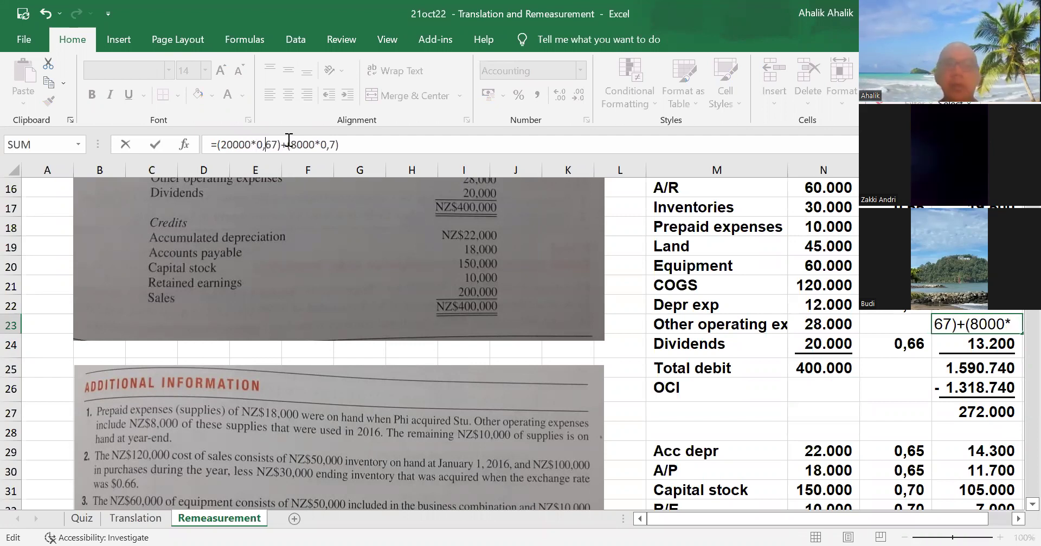
key("Return")
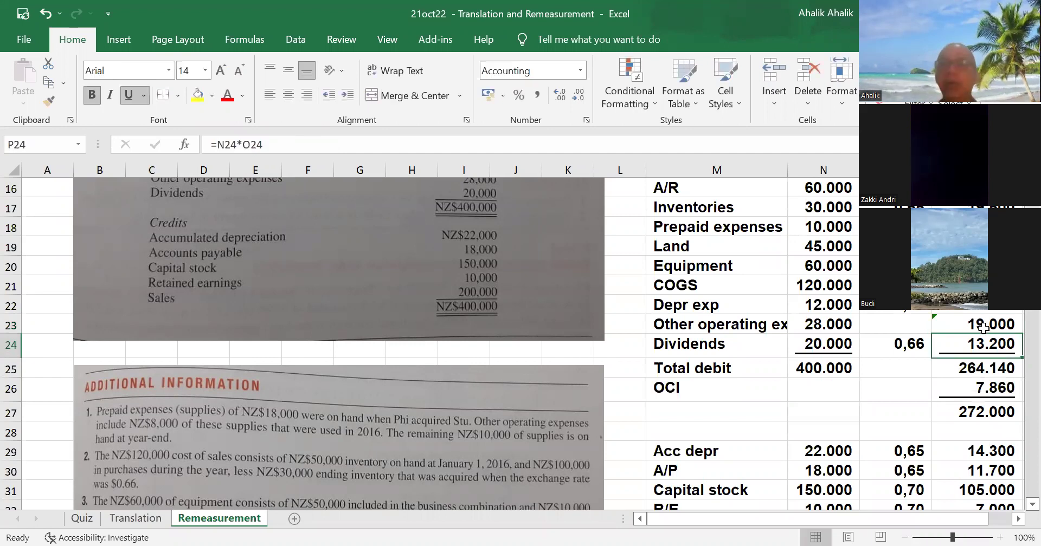
Step: Calculate the Other operating expenses rate in O23 as =P23/N23 and highlight both O23 and P23 in yellow
left_click(982, 327)
left_click(197, 96)
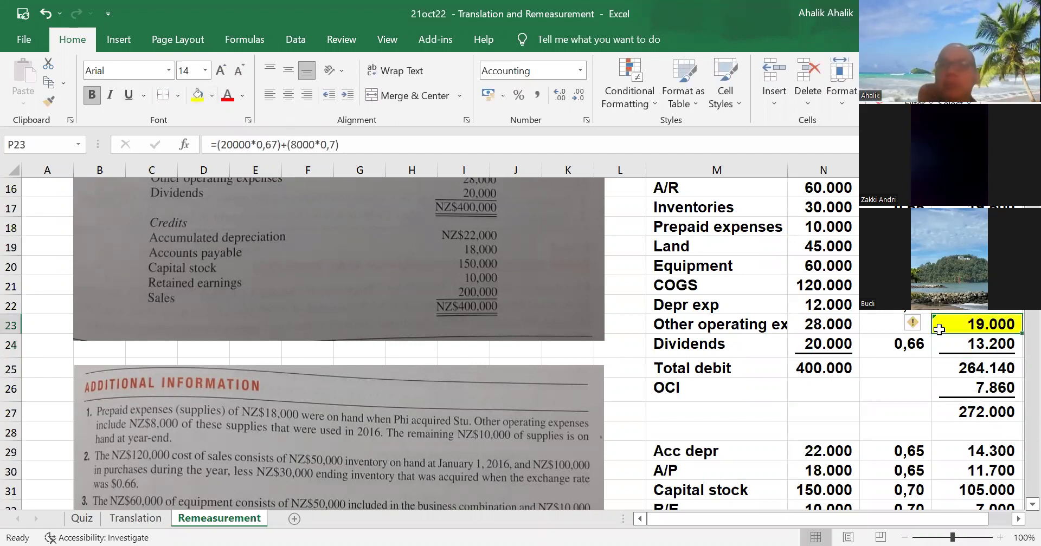
left_click(882, 325)
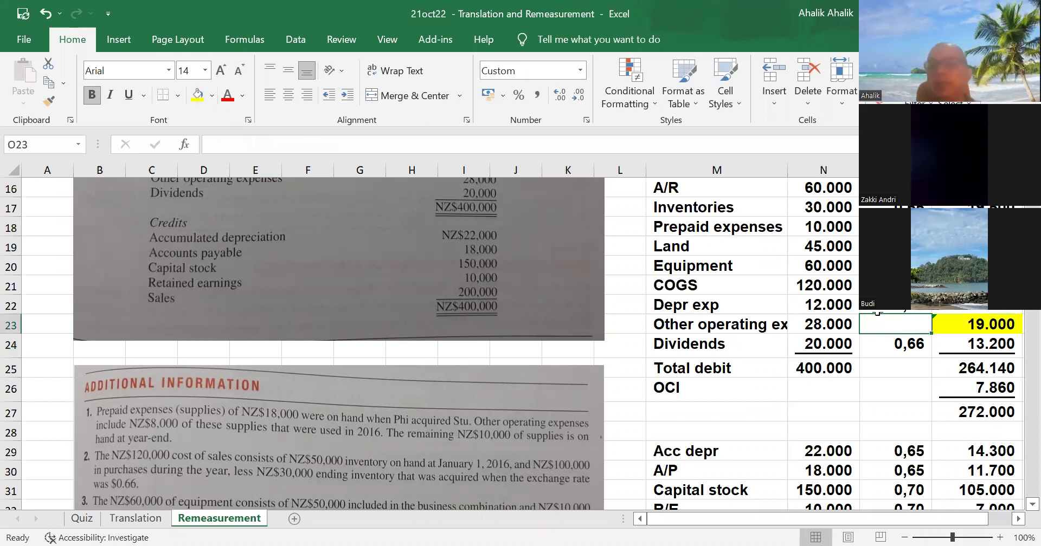
type("=")
left_click(985, 323)
type("/")
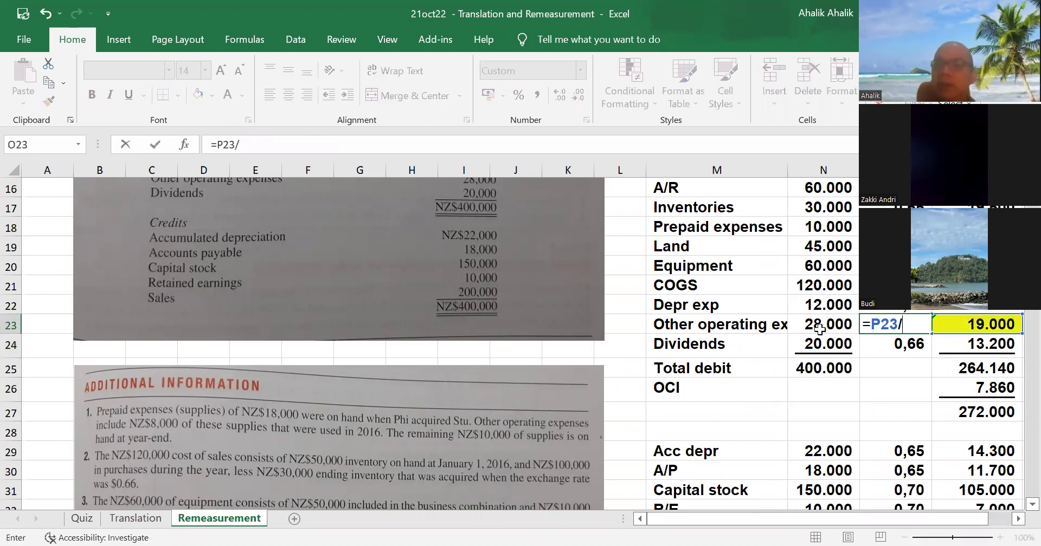
left_click(824, 324)
key("Return")
left_click(919, 320)
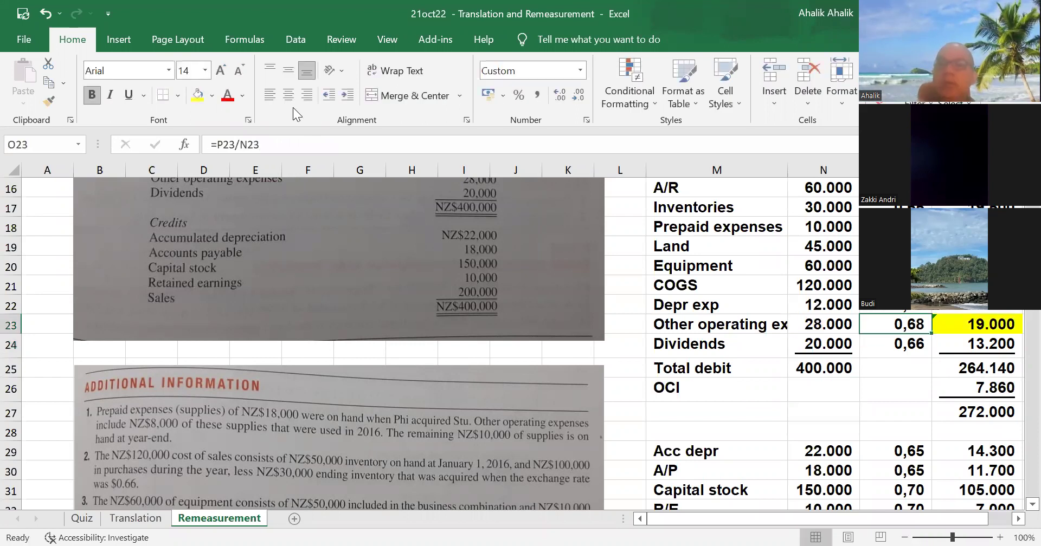
left_click(198, 95)
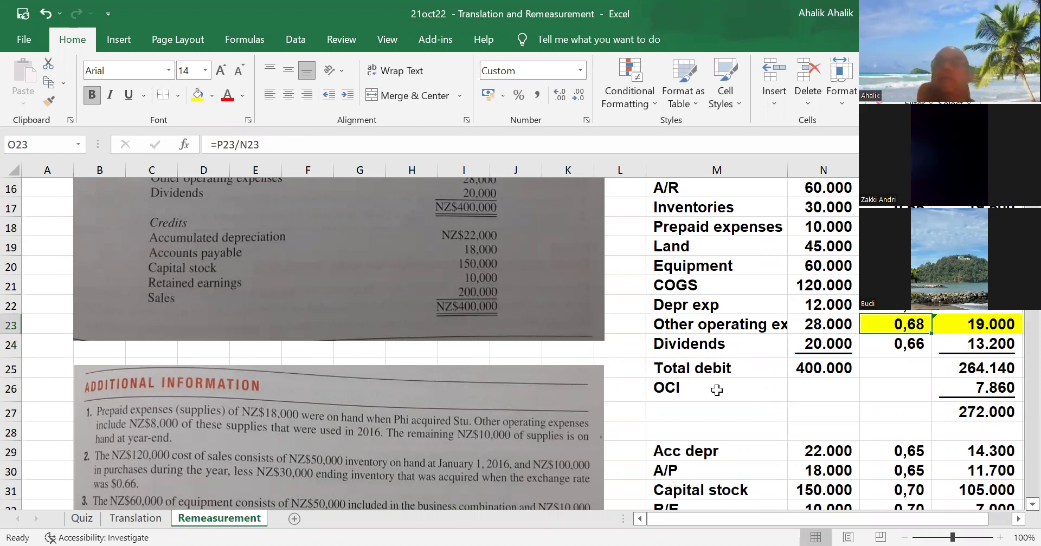
Step: Begin a cost of goods sold calculation below the exchange rates with "COGS :" in B43 and "Inventory, beg" in B44
scroll(368, 360, "down", 1)
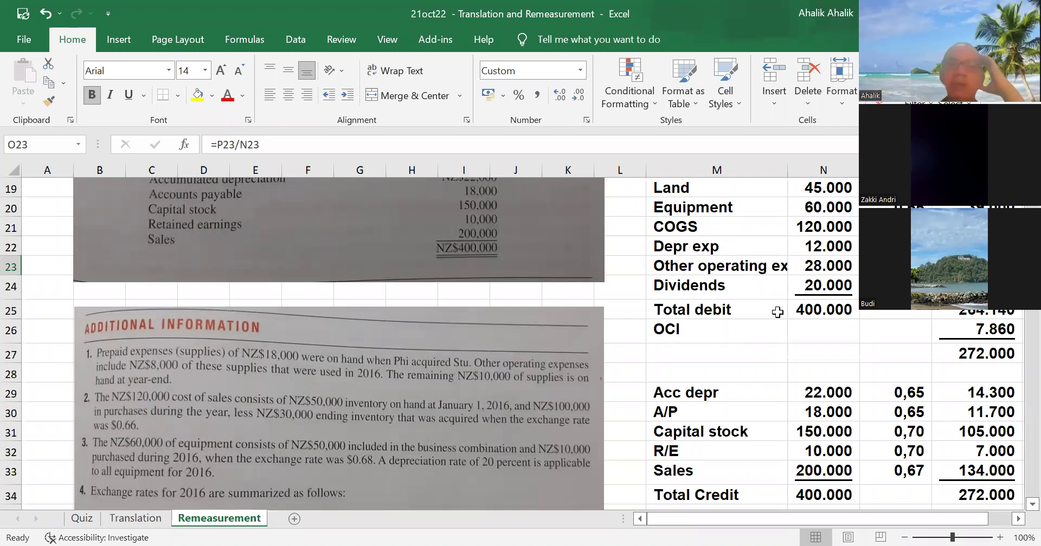
left_click(842, 230)
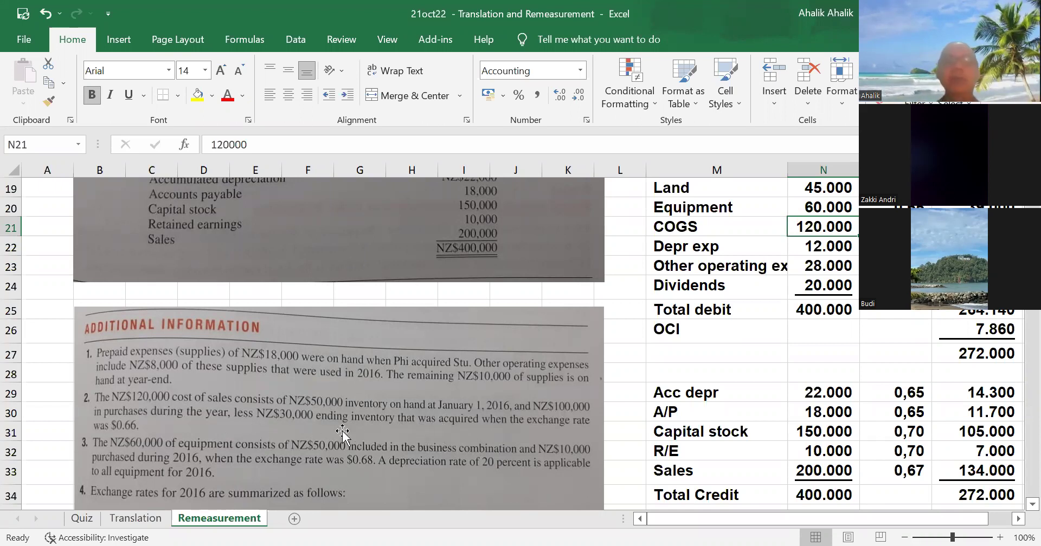
scroll(414, 380, "down", 5)
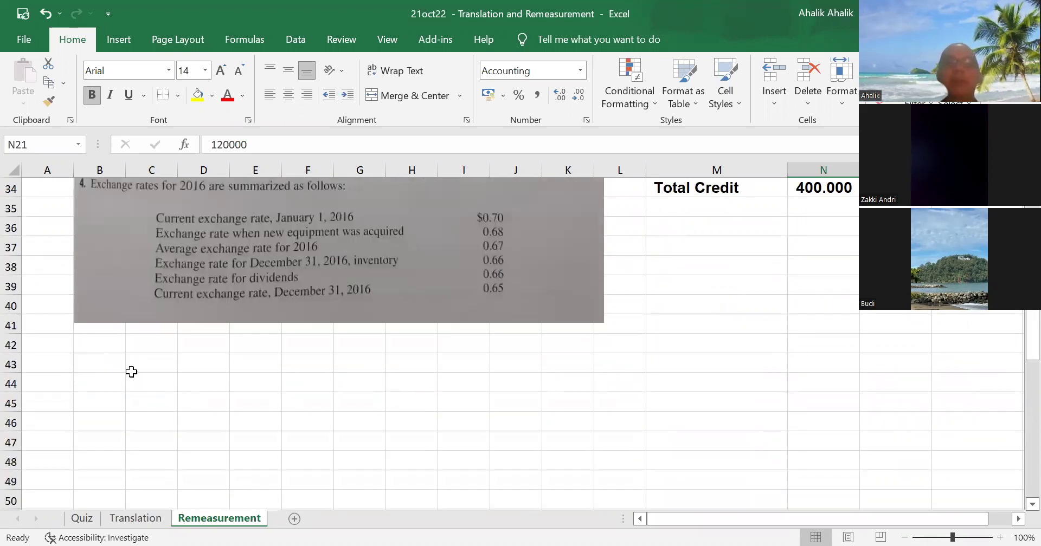
left_click(110, 364)
type("CO")
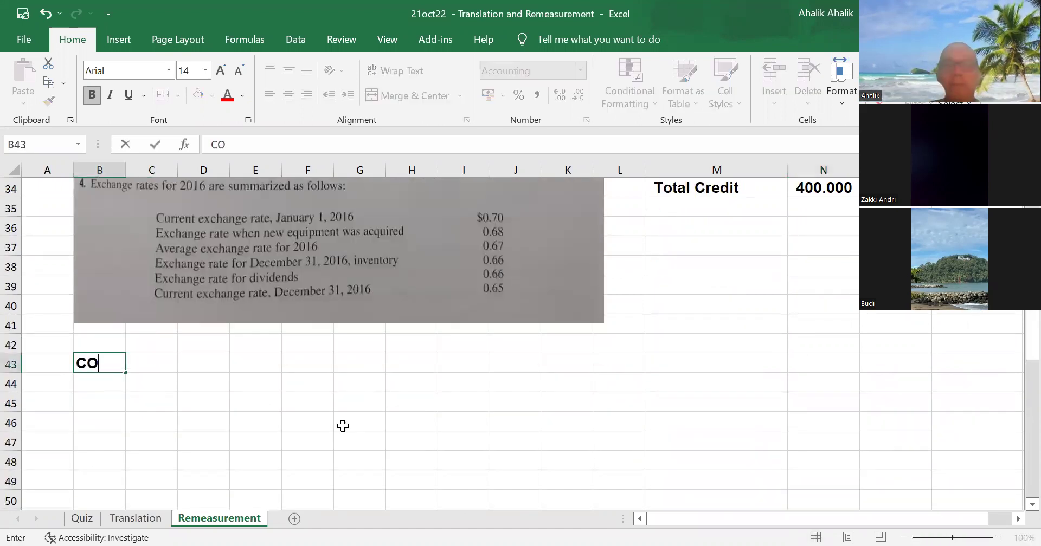
type("GS :")
key("Return")
type("I")
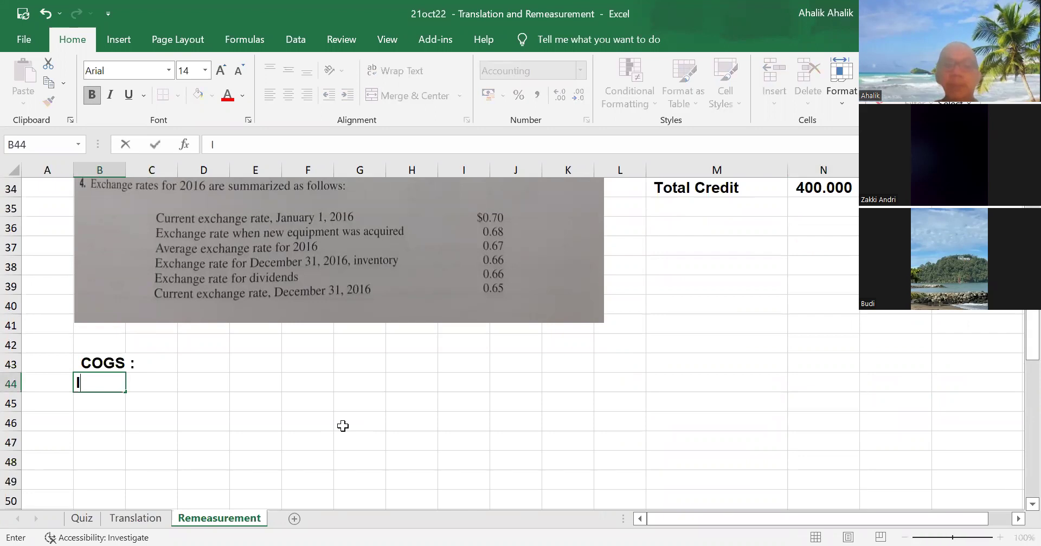
type("nventory, beg")
Step: Add the column headings NZ, Rate and USD in cells E43 to G43 of the COGS calculation
key("Right")
key("Up")
key("Right")
key("Right")
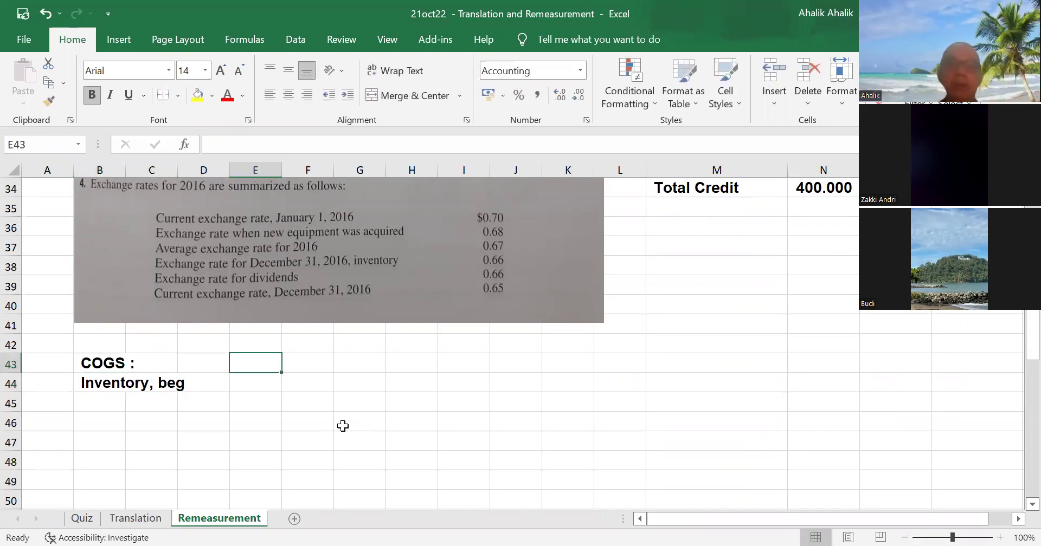
type("NZ")
key("Right")
type("Rate")
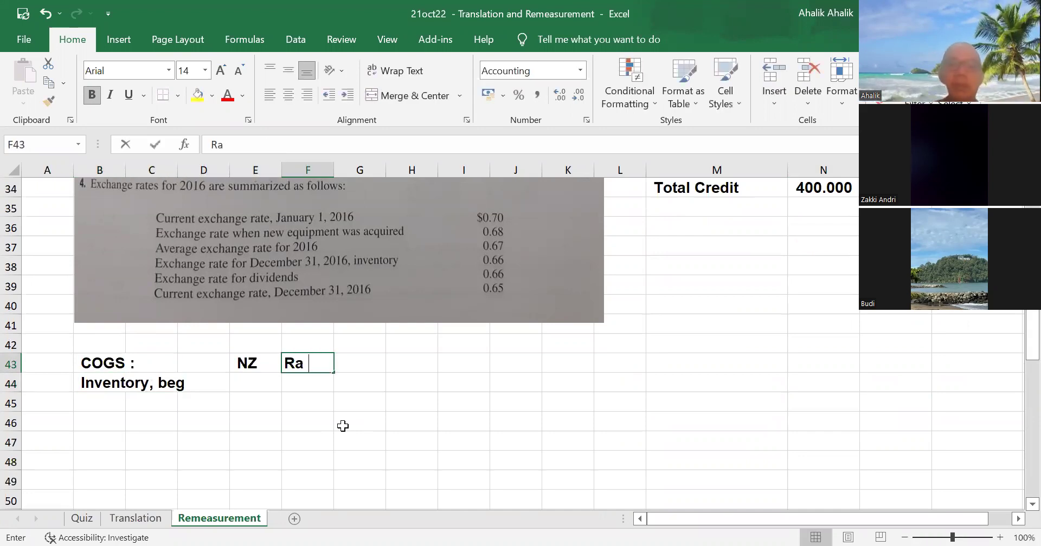
key("Right")
type("USD")
key("Return")
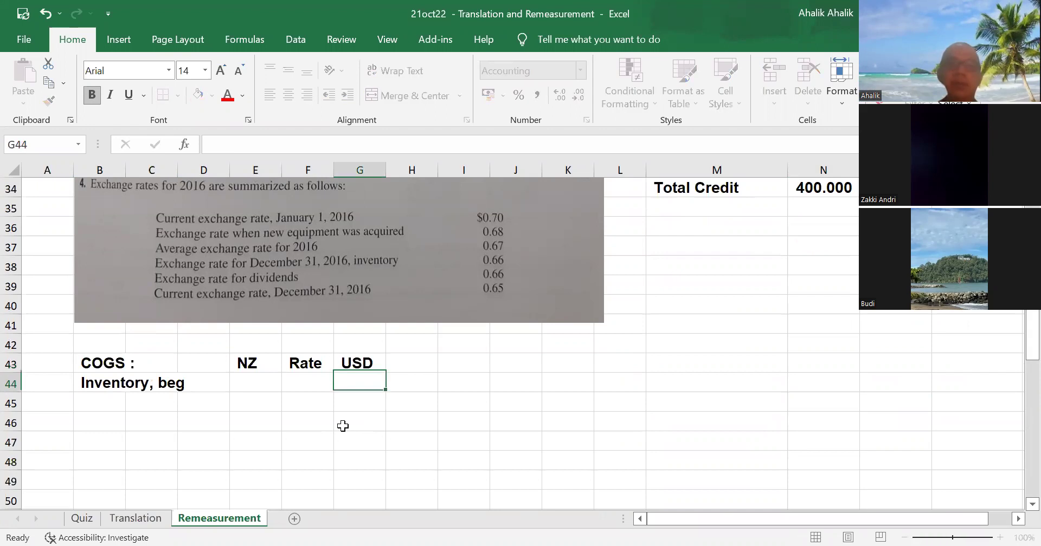
Step: Enter the beginning inventory's NZ amount of 50.000 in E44 and its rate of 0,7 in F44
key("Left")
key("Left")
scroll(370, 432, "up", 4)
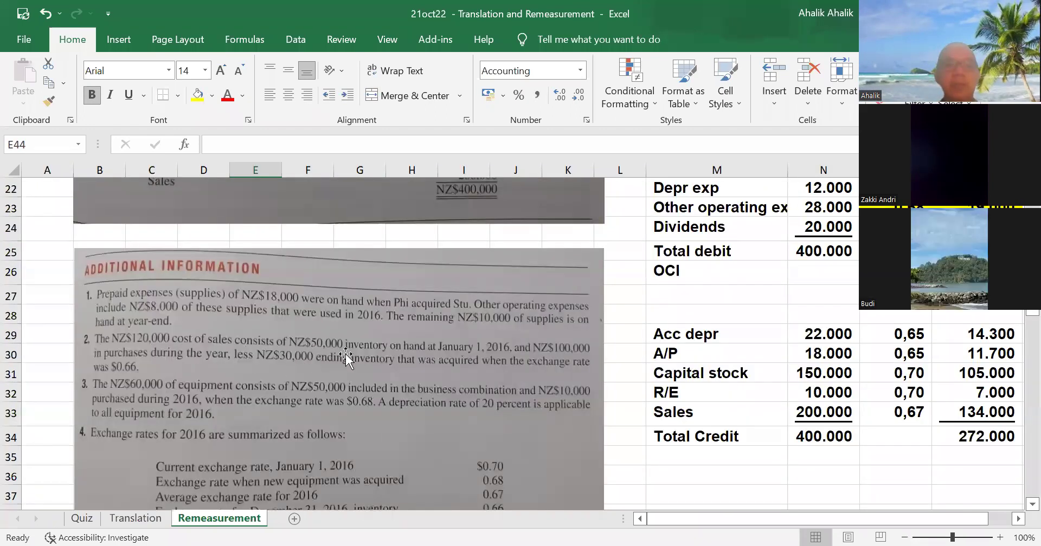
scroll(382, 381, "down", 1)
scroll(382, 381, "down", 3)
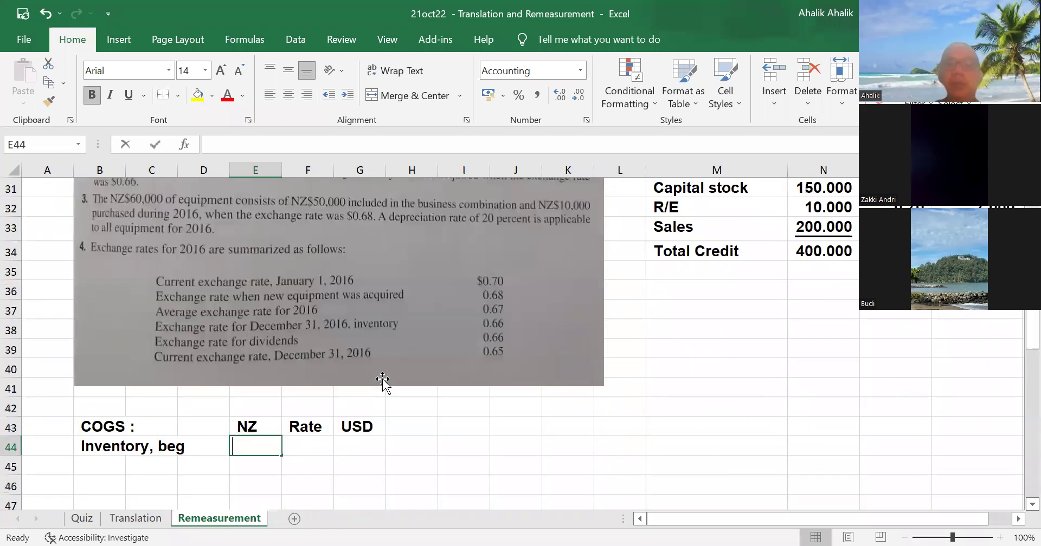
type("50.000")
key("Tab")
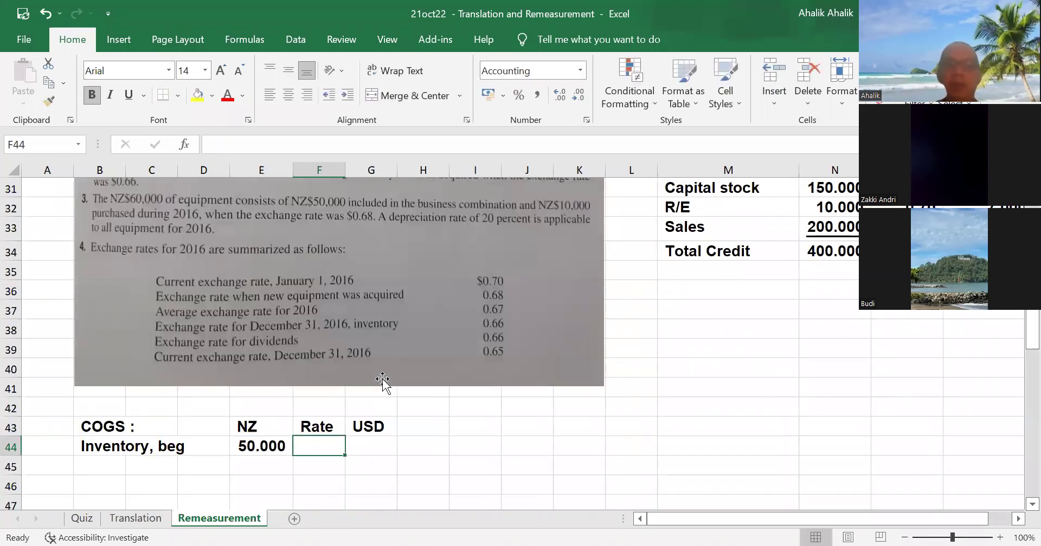
type("0,7")
key("Return")
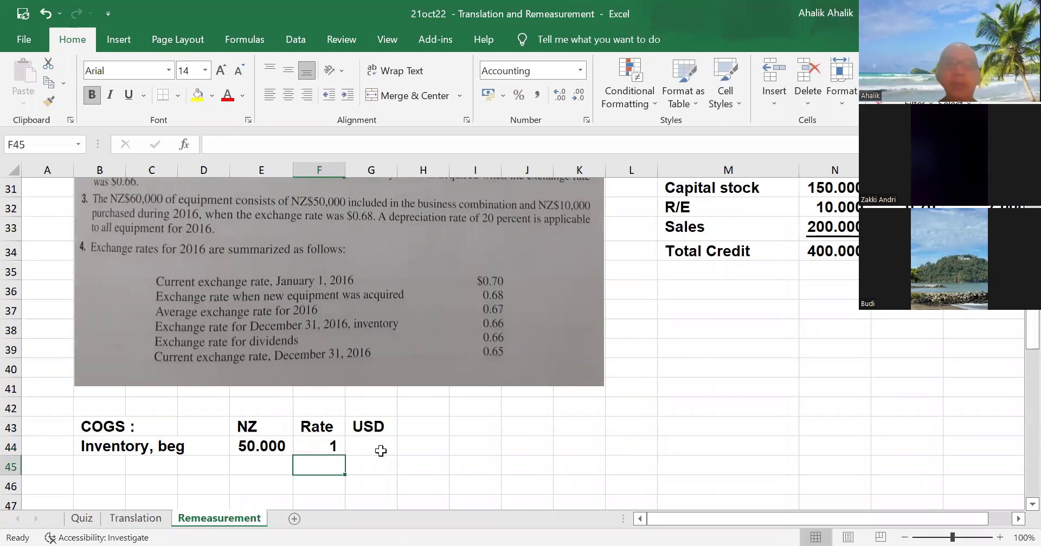
Step: Calculate the beginning inventory's USD amount in G44 with the formula =E44*F44
left_click(381, 454)
type("=")
left_click(283, 443)
type("(")
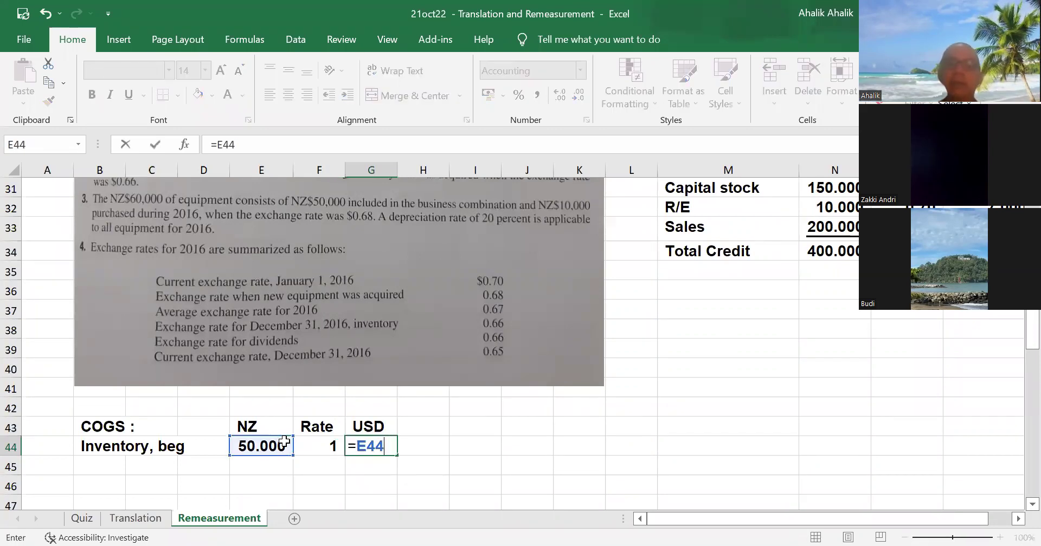
left_click(325, 446)
key("Return")
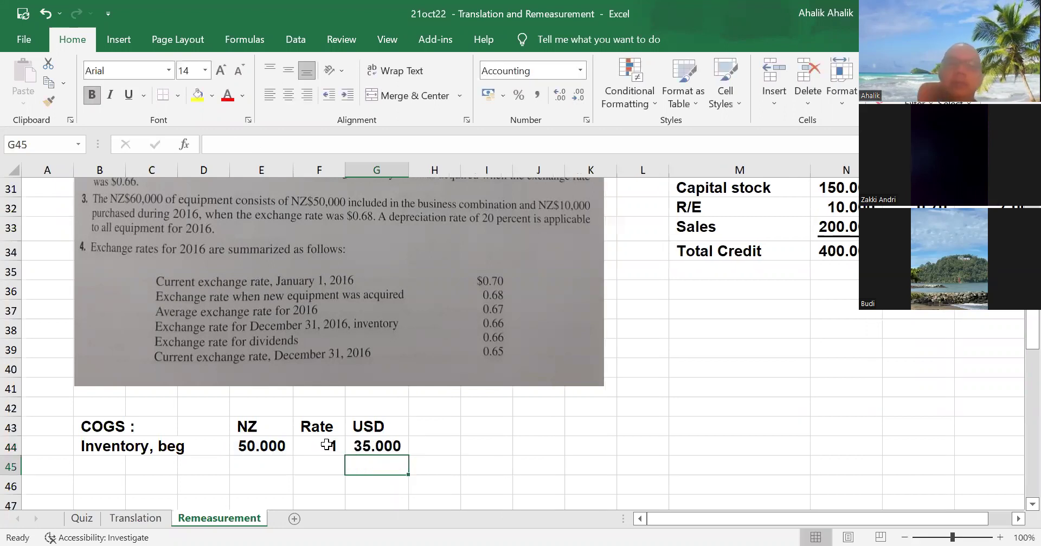
Step: Widen column F slightly and format the Rate cells from F44 down to F47 with two decimal places
left_click(328, 447)
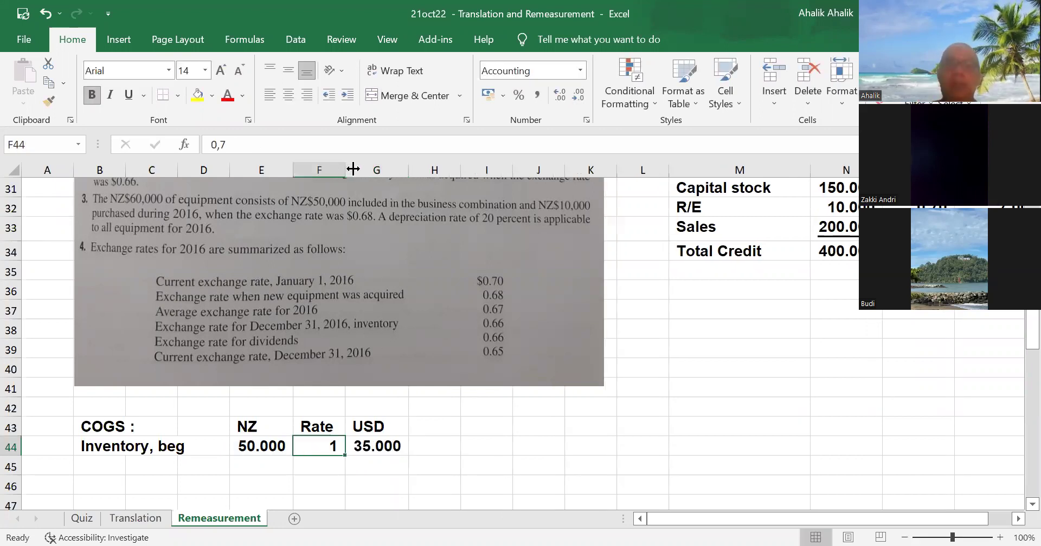
left_click_drag(353, 170, 360, 169)
left_click_drag(308, 446, 325, 506)
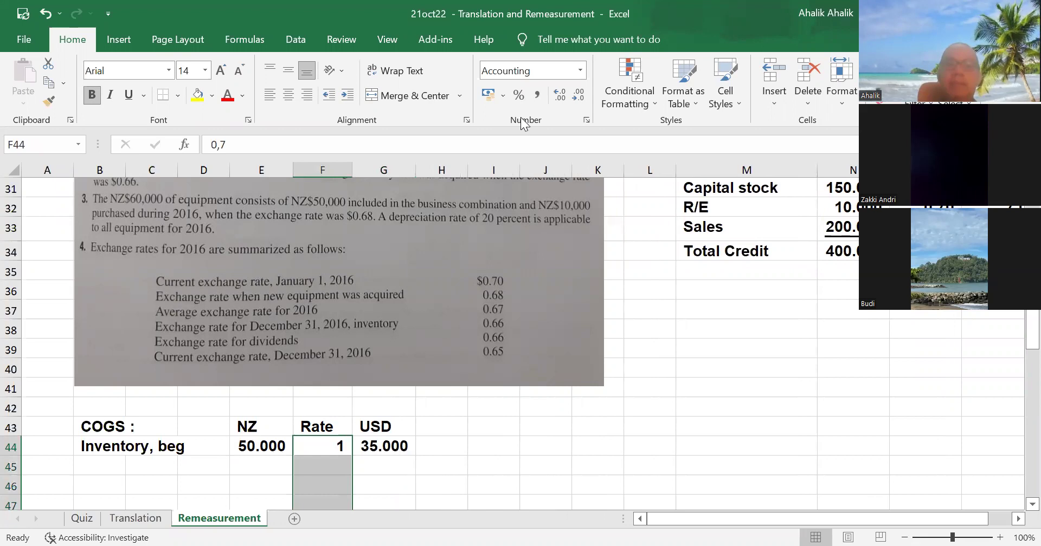
left_click(561, 95)
left_click(561, 95)
Step: Add a "Purchases" row in B45 with an NZ amount of 100.000 in E45
left_click(112, 460)
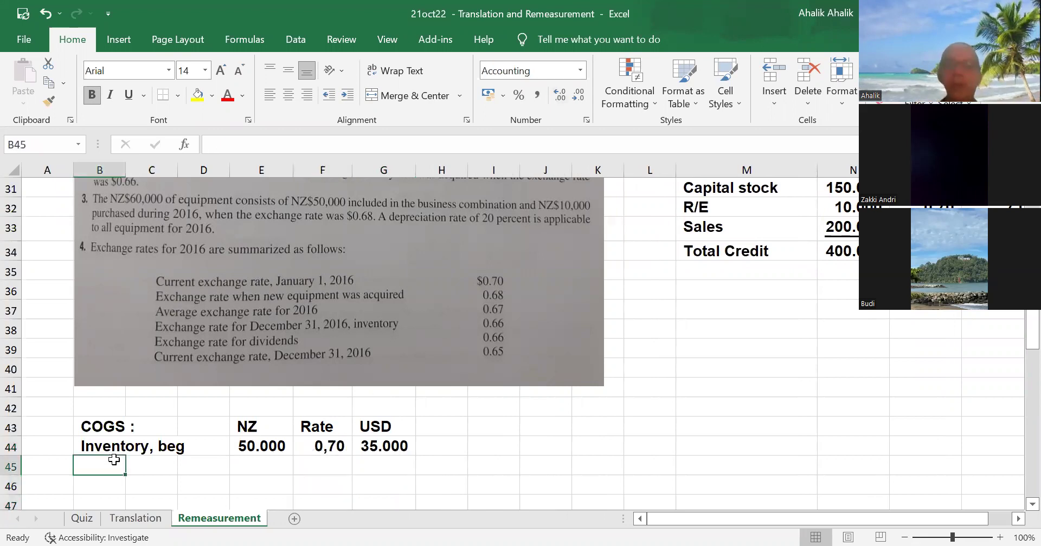
type("Purchases")
key("Right")
key("Right")
key("Right")
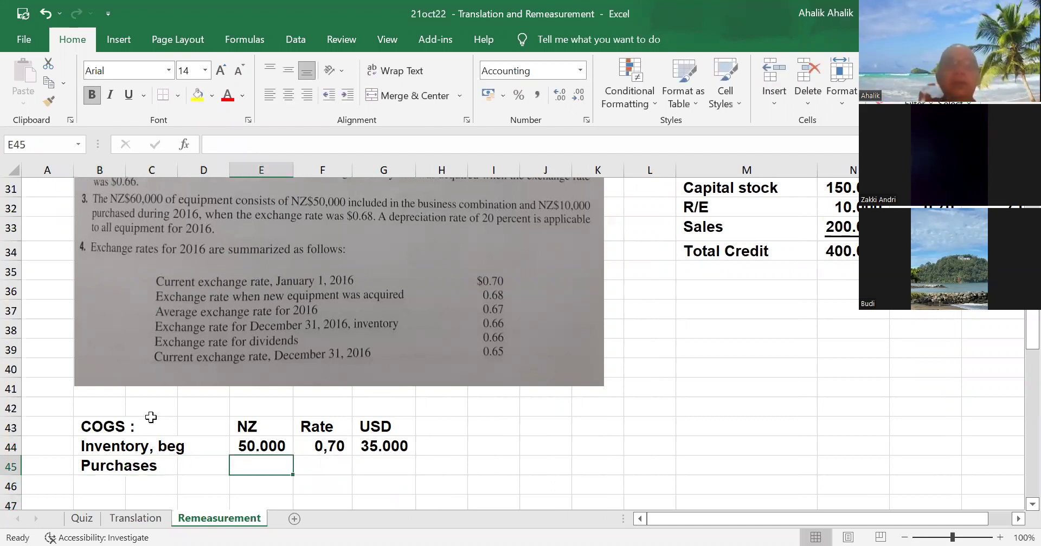
scroll(390, 349, "up", 2)
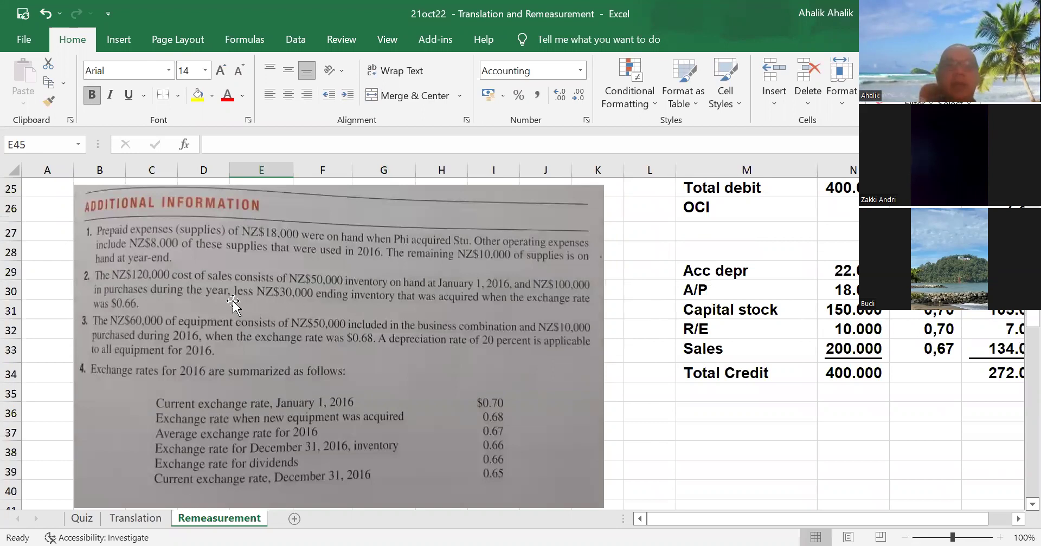
scroll(506, 347, "down", 3)
type("1")
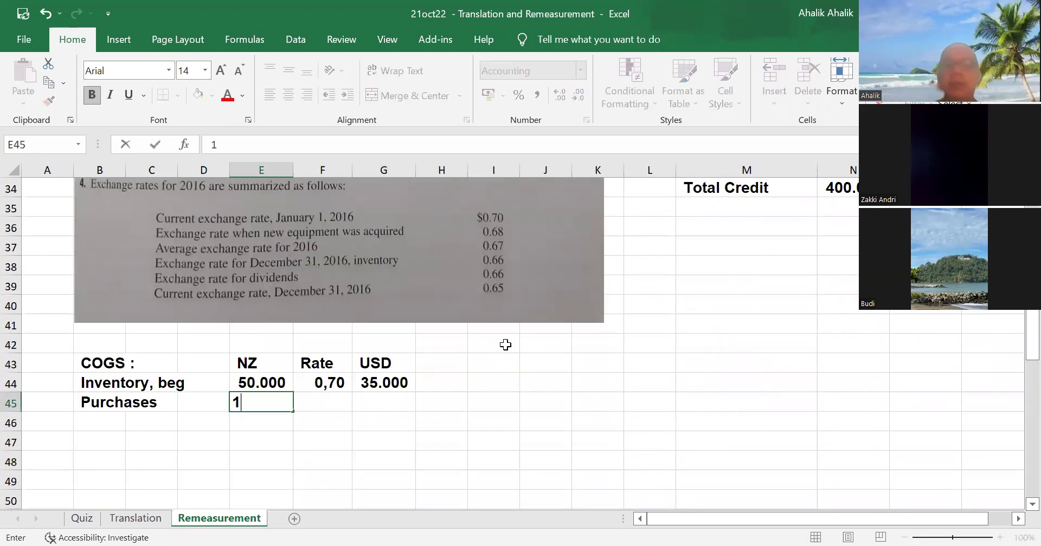
type("00000")
key("Tab")
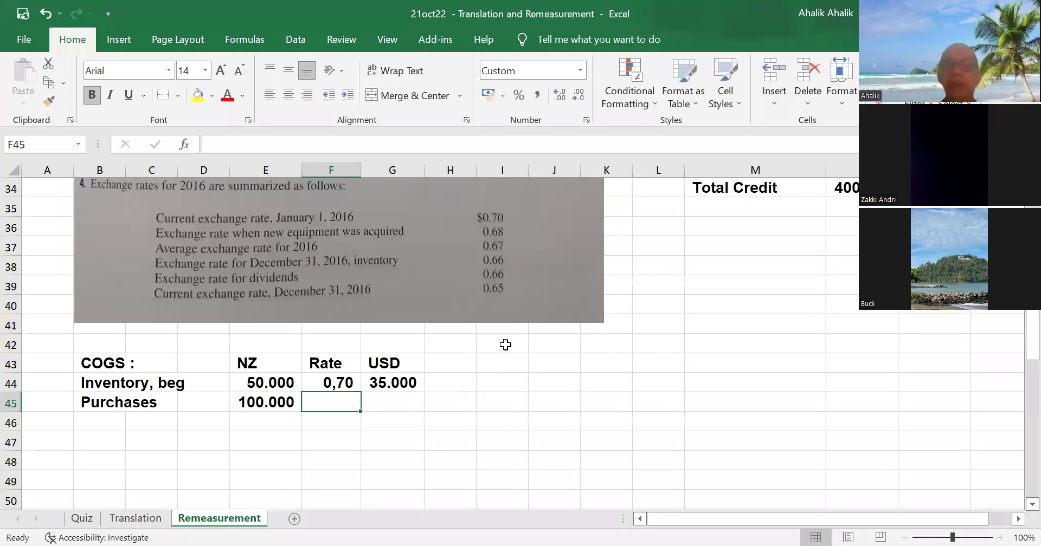
Step: Enter the purchases rate of 0,67 in F45 and fill the USD formula from G44 down to G45
type("0,")
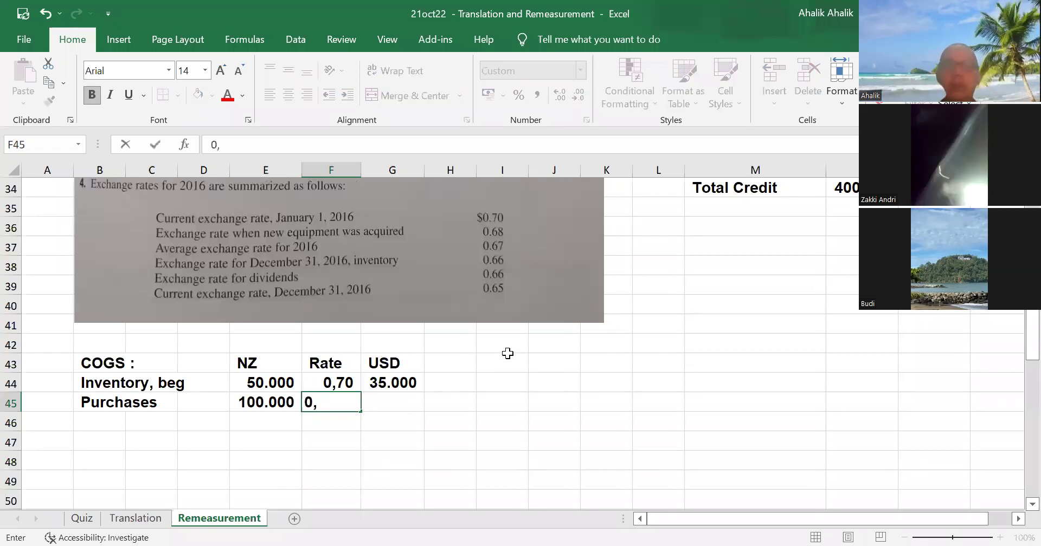
type("67")
key("Return")
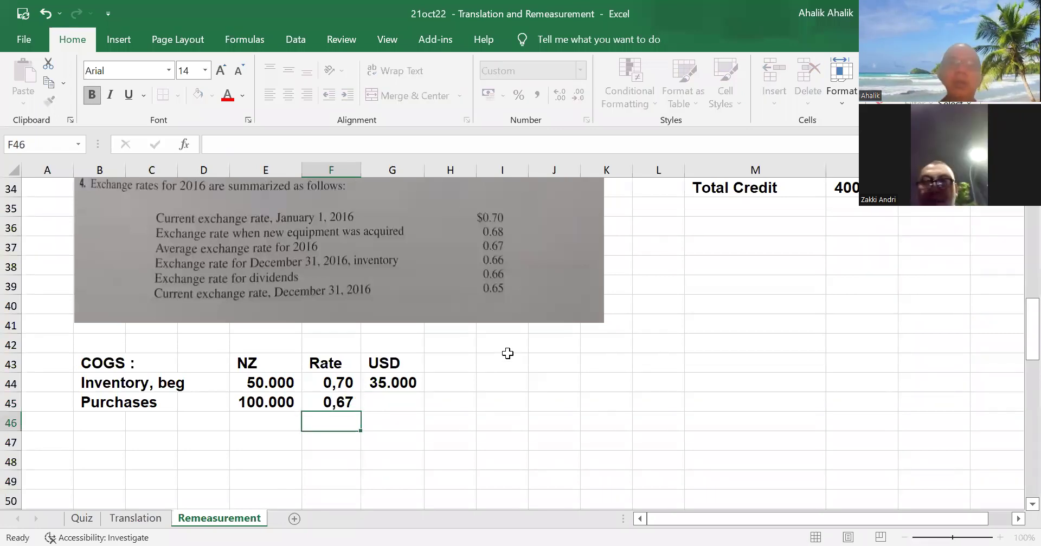
left_click(422, 391)
left_click_drag(424, 393, 428, 411)
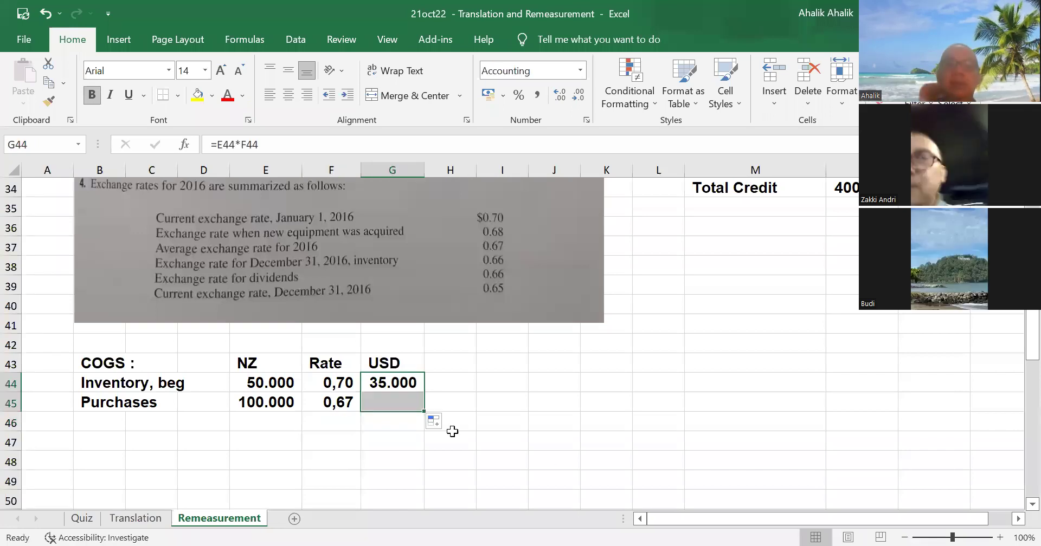
Step: Underline the purchases amounts in E45 and G45
left_click(278, 404)
left_click(129, 95)
left_click(399, 404)
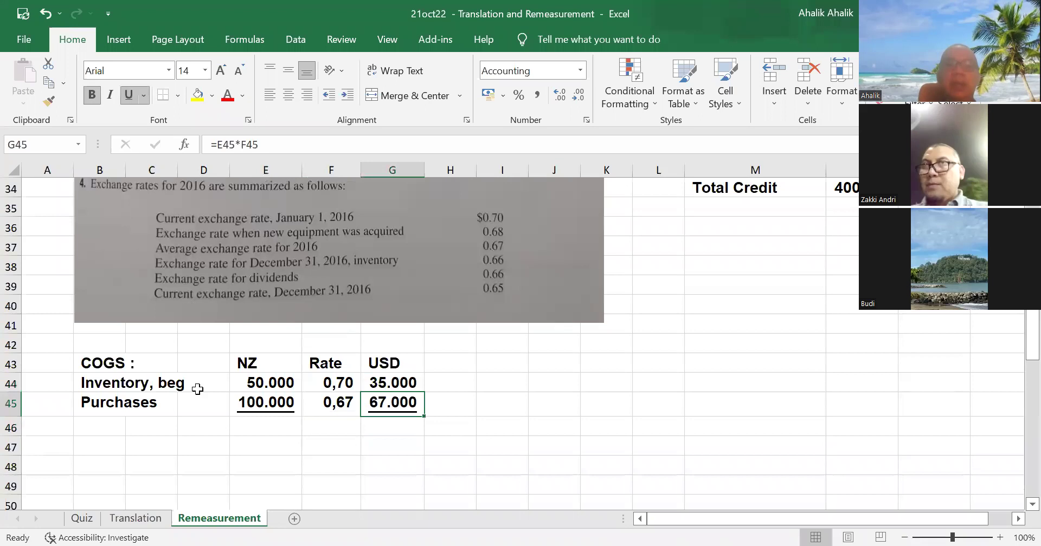
Step: Label B46 "Total inventory" and sum the NZ amounts E44:E45 in E46
left_click(124, 421)
type("Total inventory")
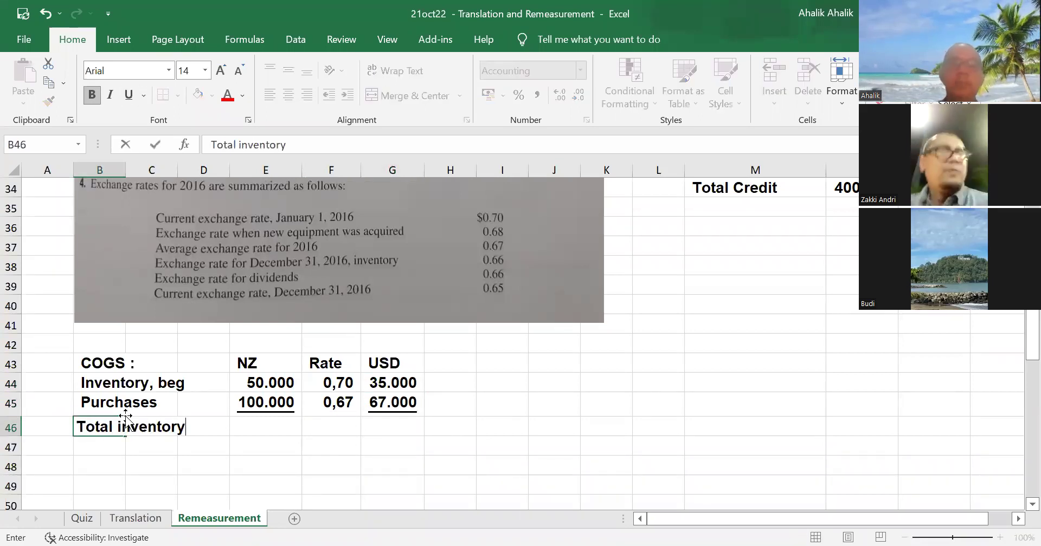
key("Tab")
key("Tab")
key("Tab")
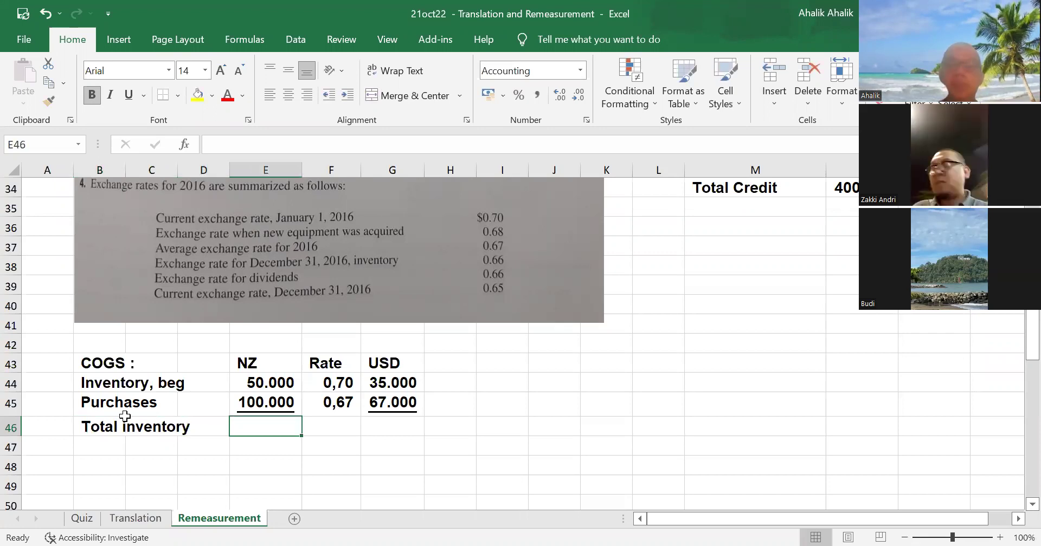
type("=sum(")
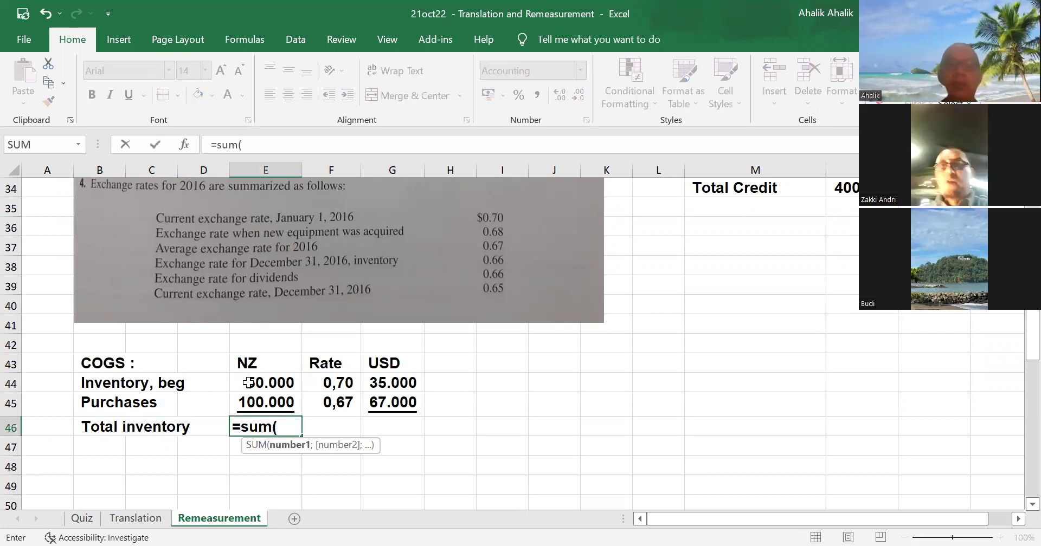
left_click_drag(249, 382, 251, 397)
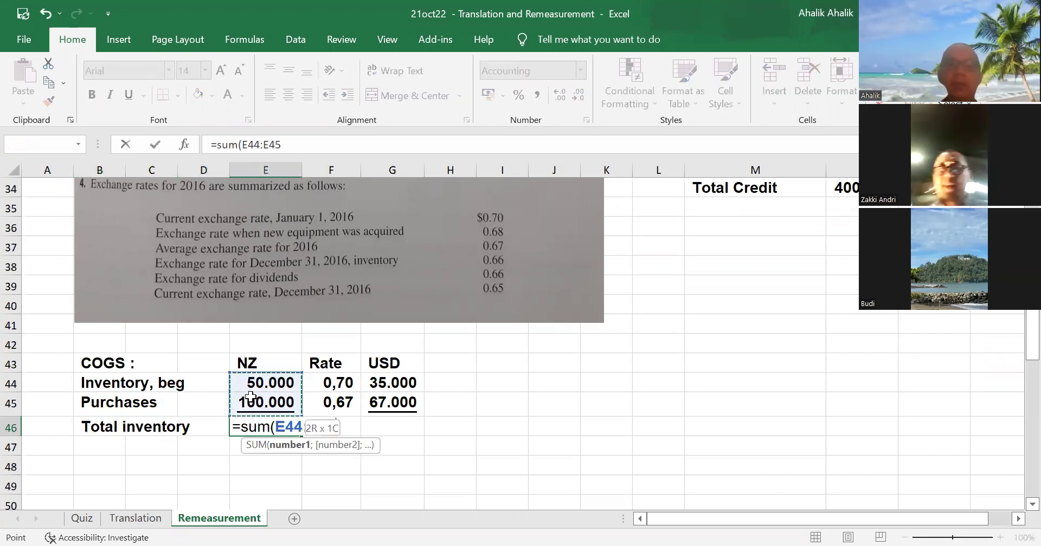
key("Return")
Step: Sum the USD amounts G44:G45 in G46 for the total inventory
left_click(404, 420)
type("=")
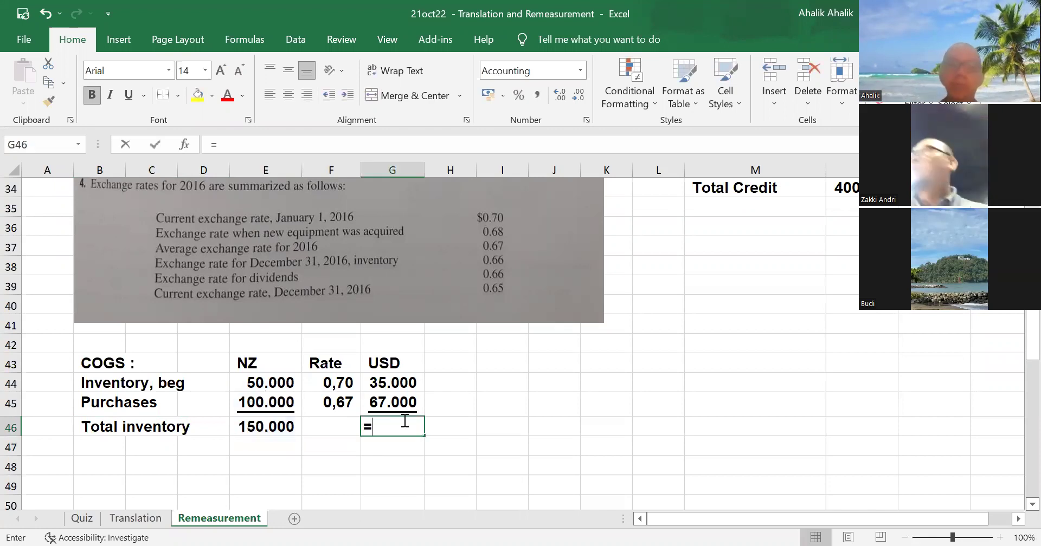
type("sum(")
left_click_drag(392, 381, 394, 396)
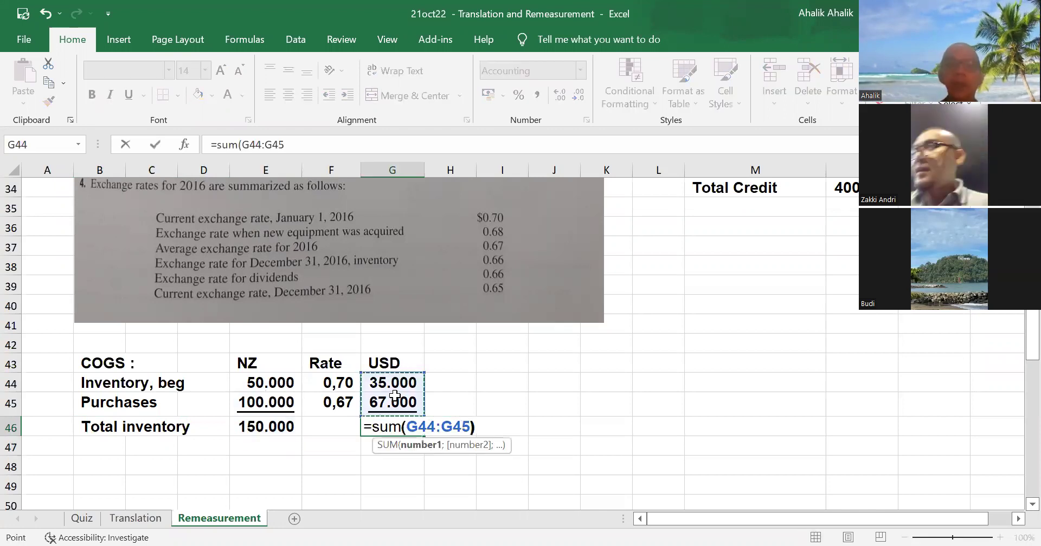
key("Return")
Step: Enter the row label "Inventory, ending" in B47 below Total inventory
key("Left")
key("Left")
key("Left")
key("Left")
key("Left")
type("In")
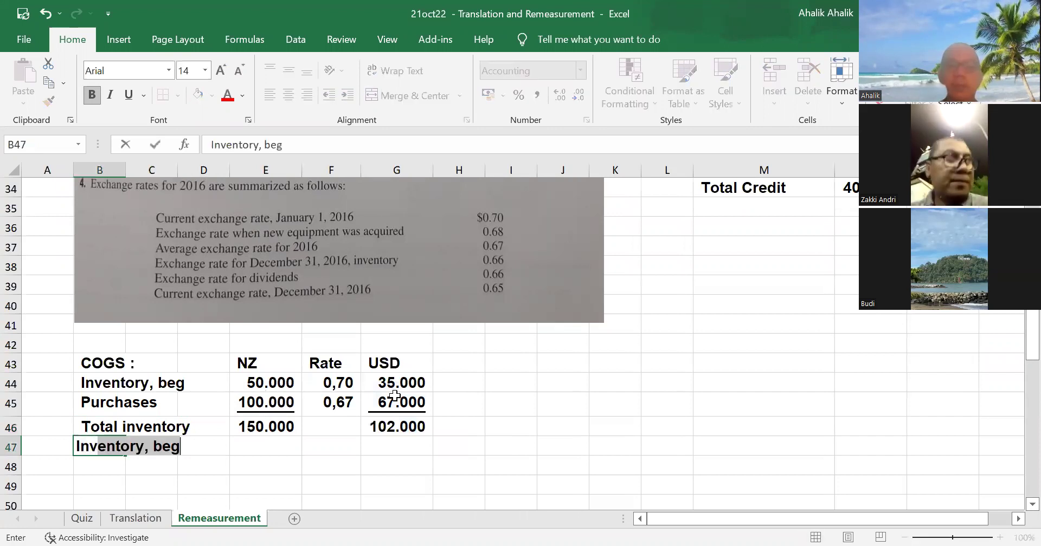
type("ventory,")
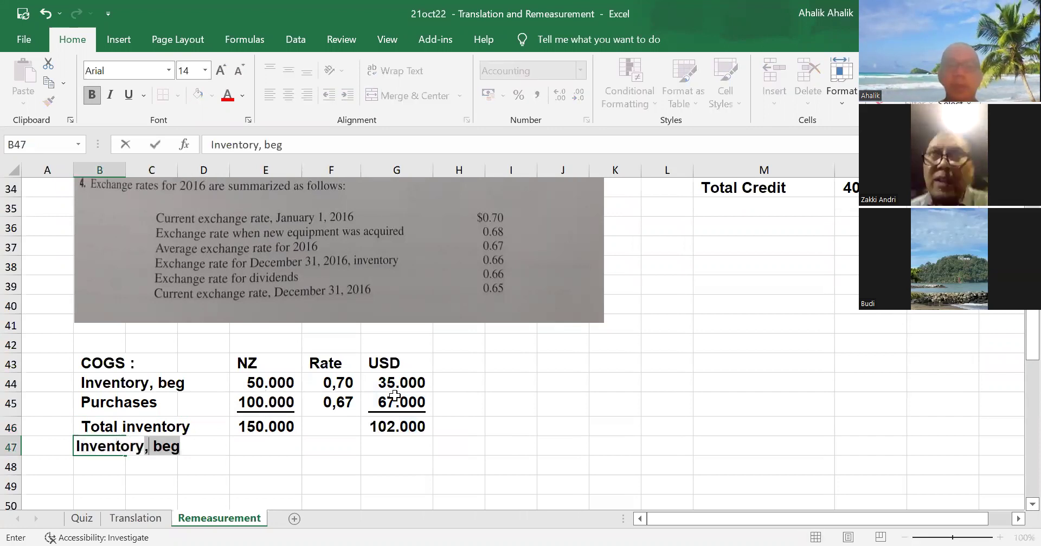
type(" beg")
type("endin")
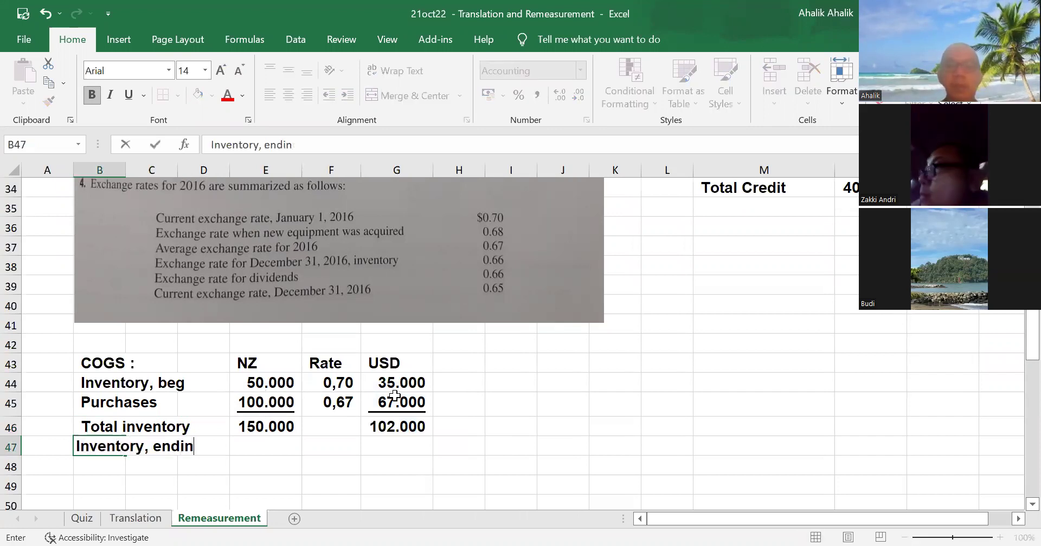
key("Tab")
key("Tab")
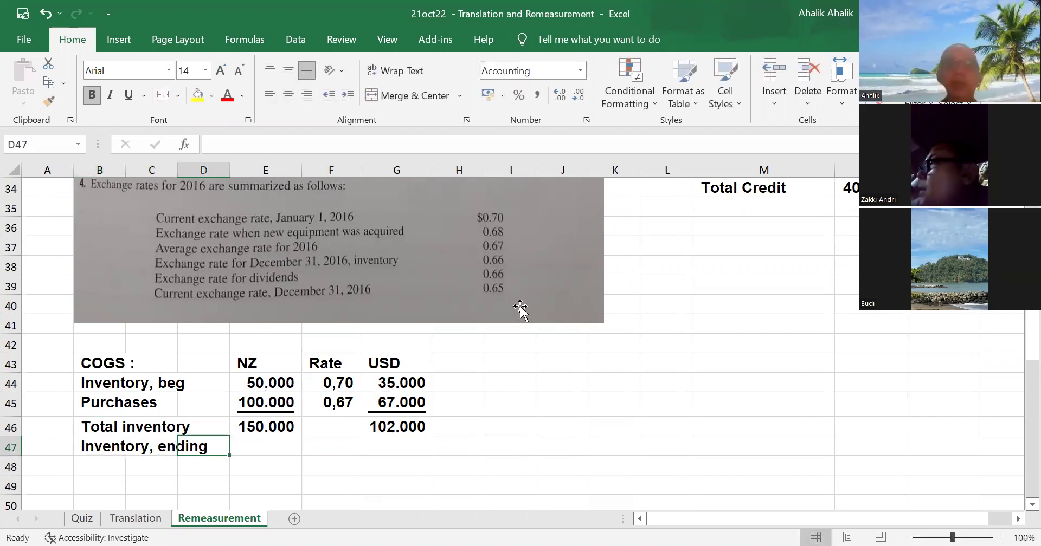
Step: Enter the ending inventory's rate of 0,66 in F47 and its NZ amount of 30.000 in E47
scroll(520, 309, "up", 3)
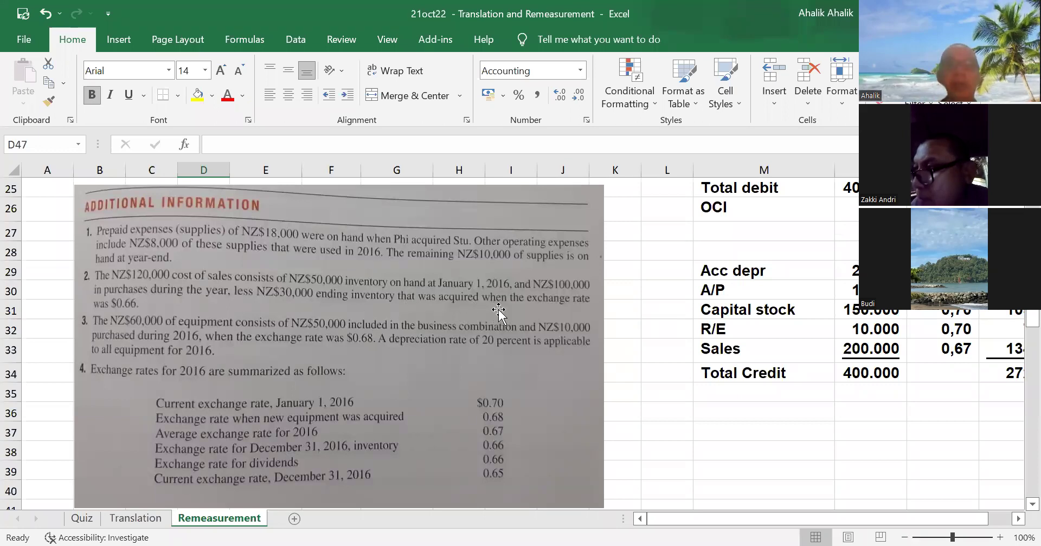
scroll(542, 315, "down", 4)
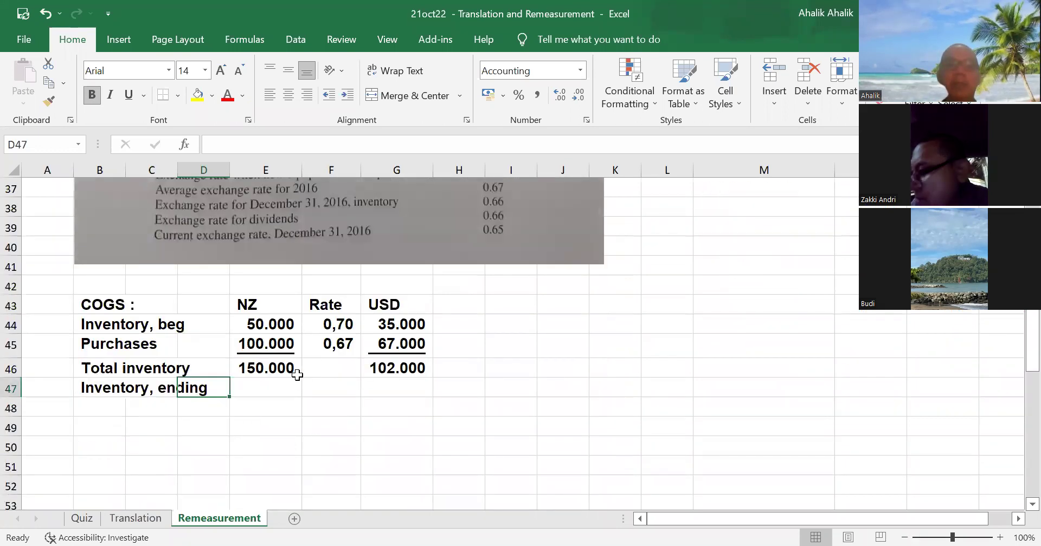
left_click(334, 387)
type("0,66")
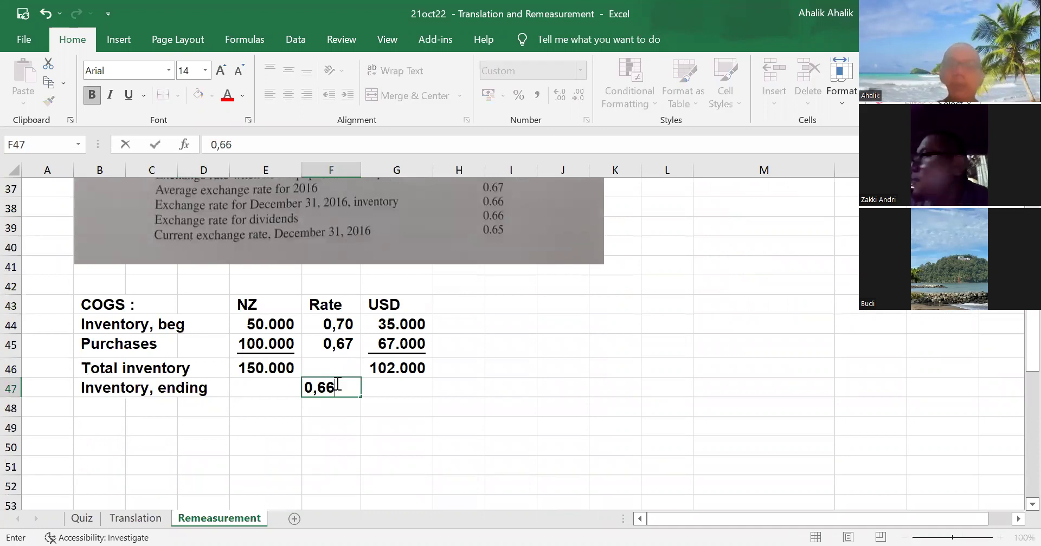
key("Left")
type("30000")
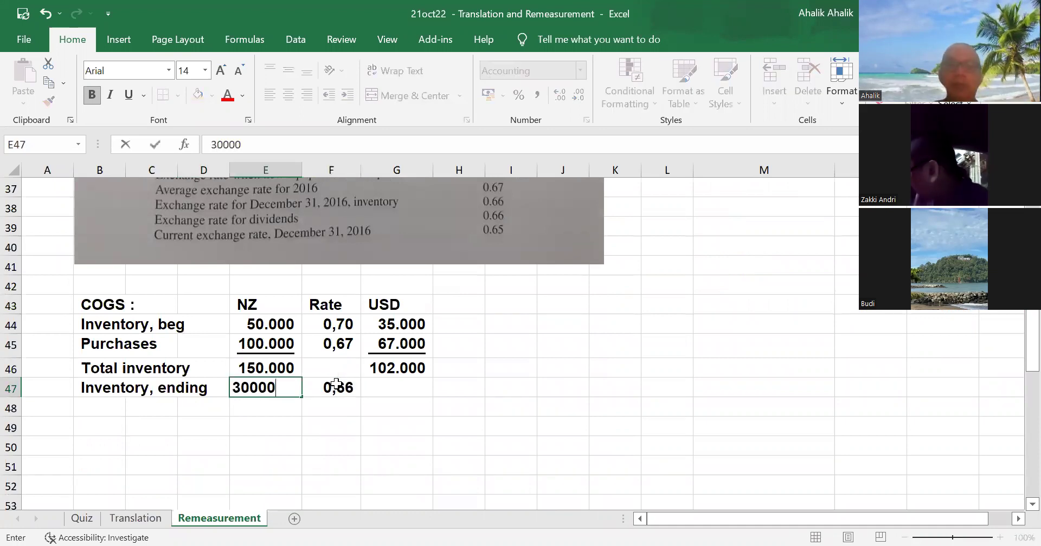
key("Return")
Step: Calculate the ending inventory's USD amount in G47 with the formula =E47*F47
left_click(408, 381)
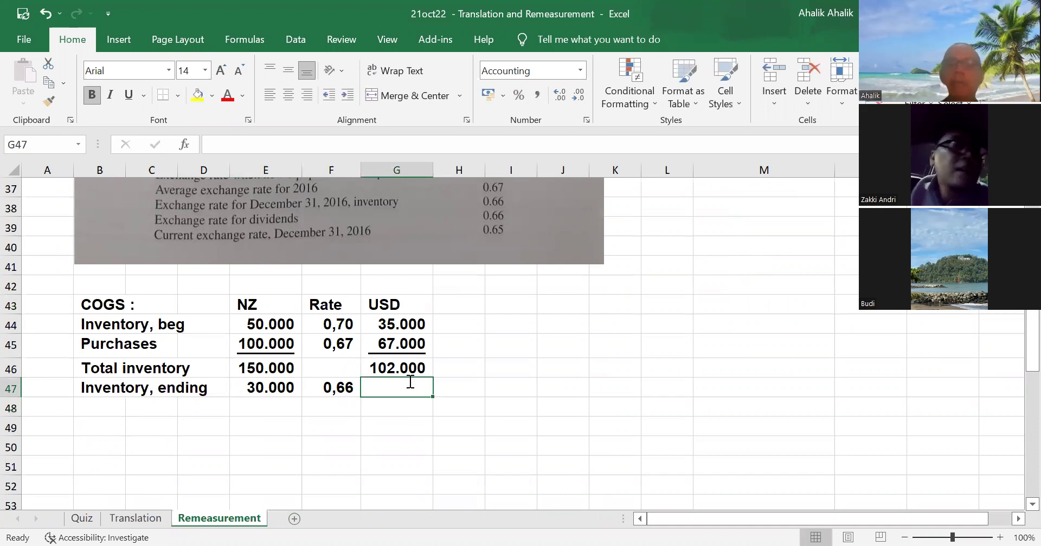
type("=")
left_click(262, 391)
type("*")
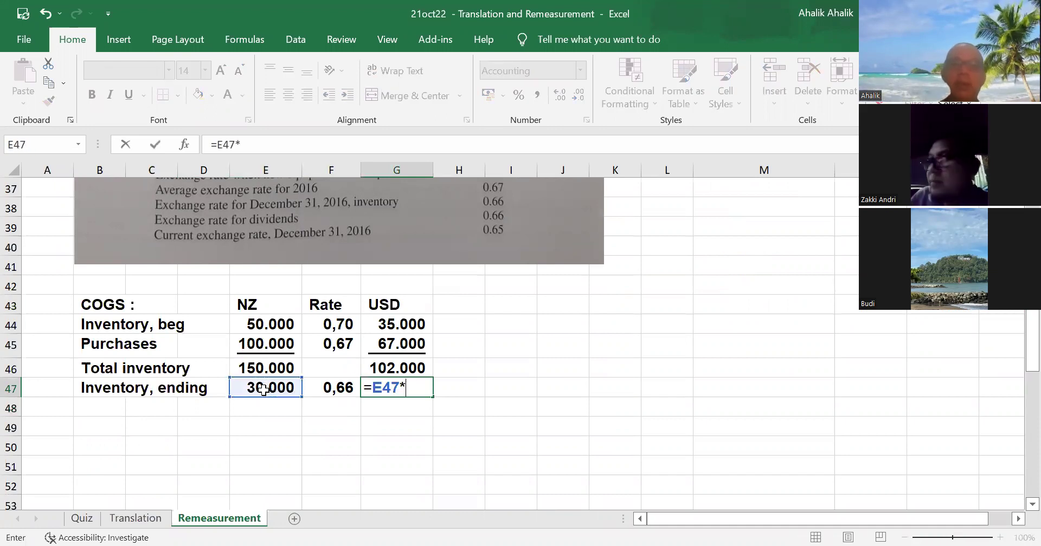
left_click(333, 386)
key("Return")
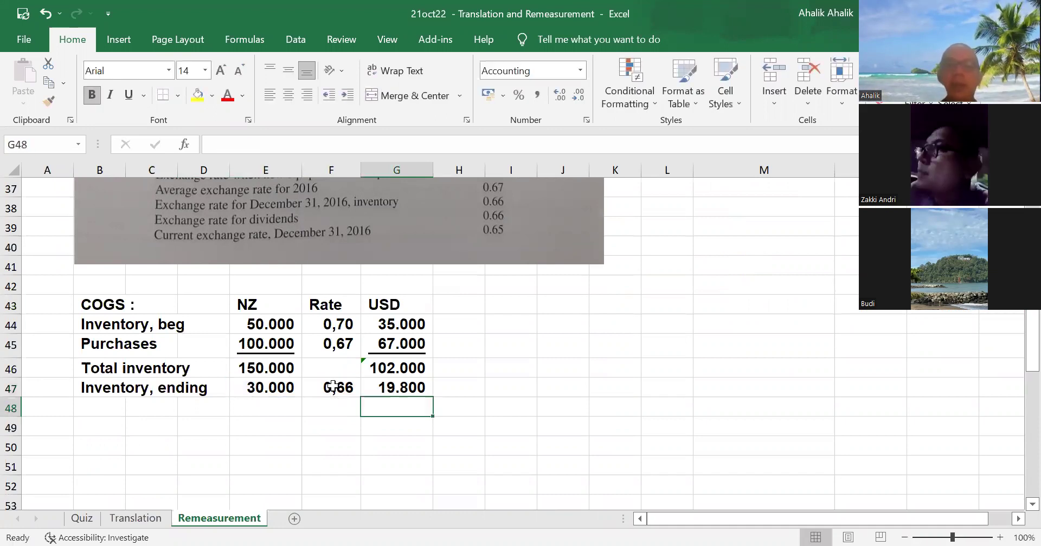
Step: Enter the result row label "COGS" in B48 below the ending inventory
left_click(117, 406)
type("COGS")
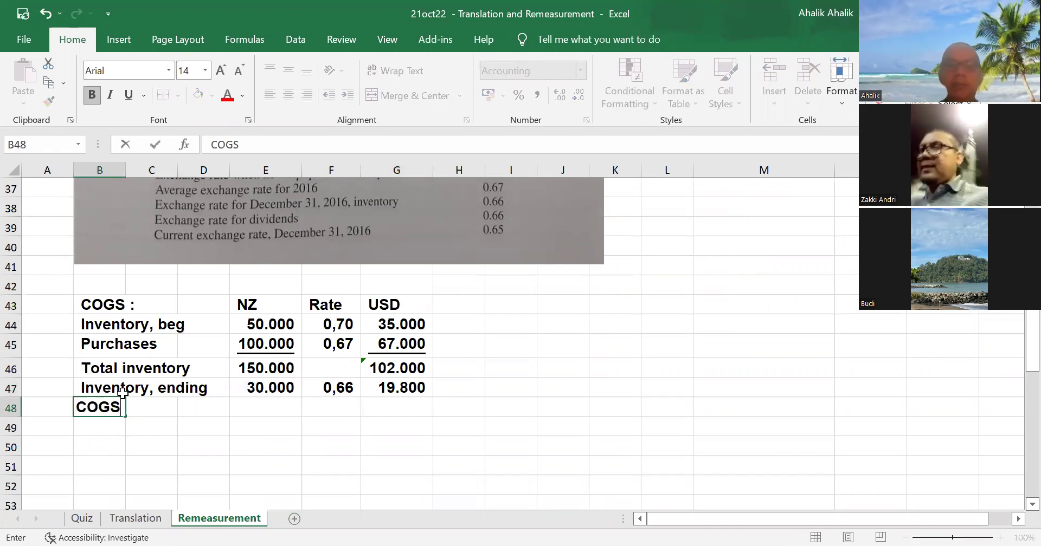
key("Tab")
key("Tab")
key("Tab")
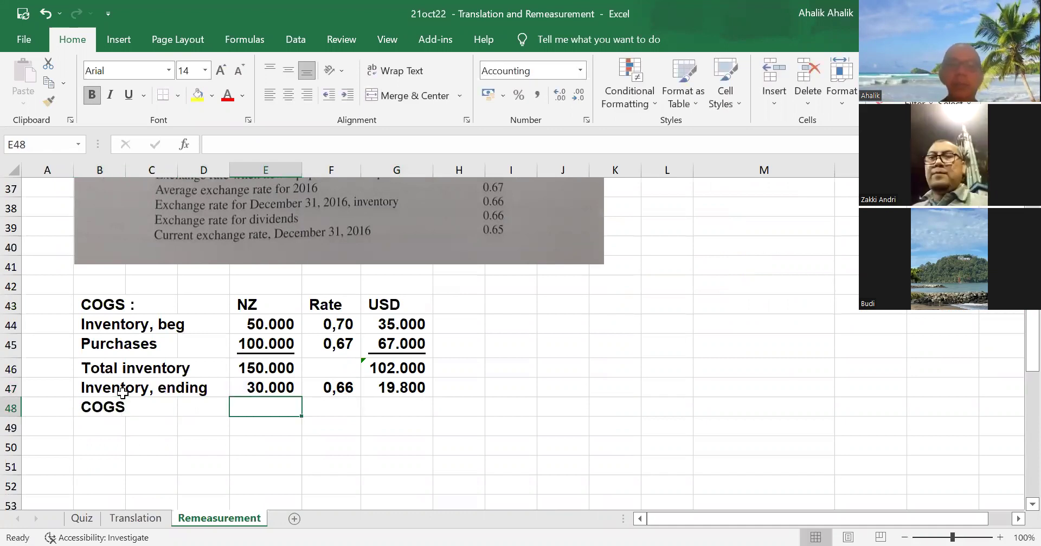
Step: Underline the ending inventory amounts in E47 and G47
left_click(277, 387)
left_click(130, 95)
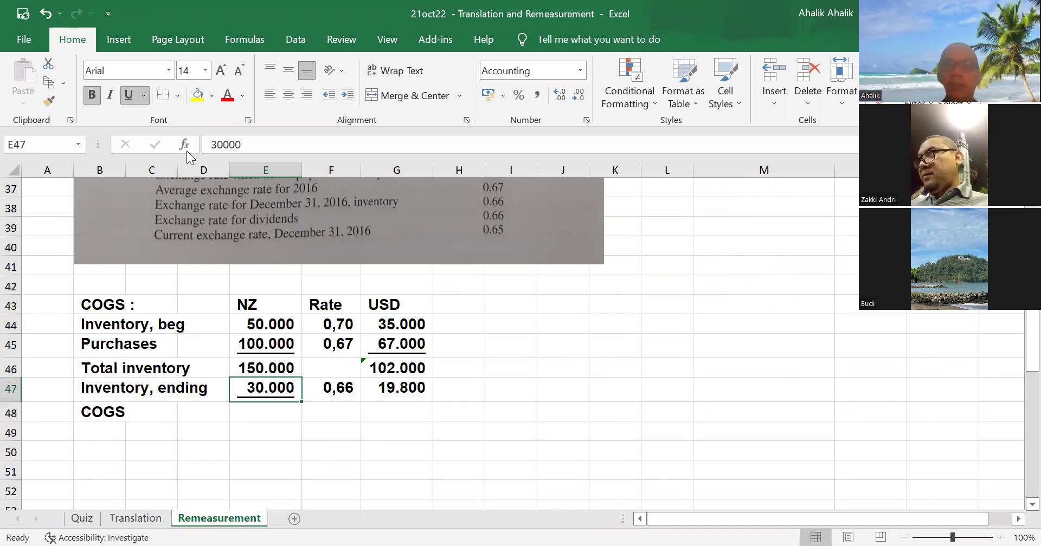
left_click(391, 386)
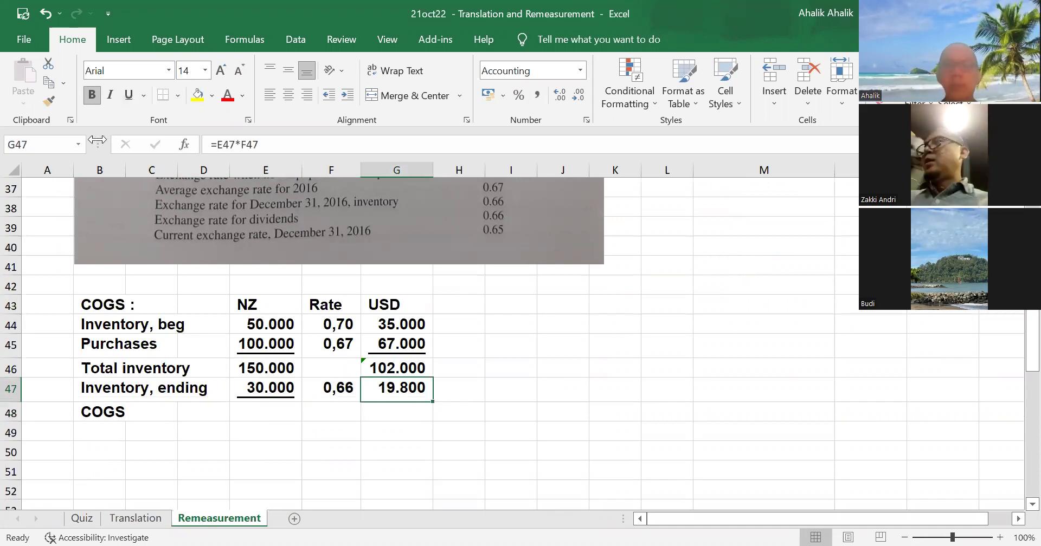
left_click(130, 95)
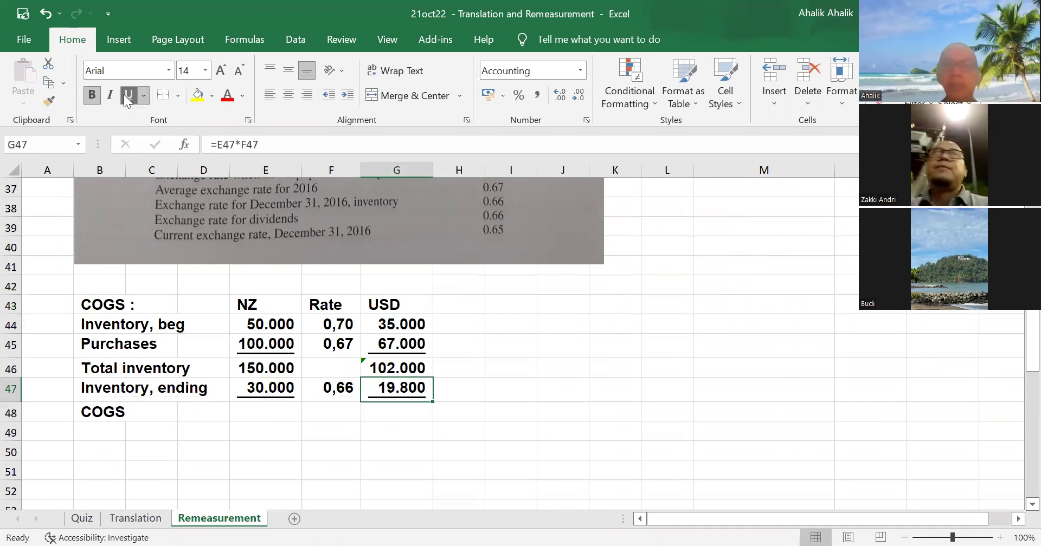
Step: Calculate the COGS amount in NZ dollars in E48 with the formula =E46-E47
left_click(253, 413)
type("=")
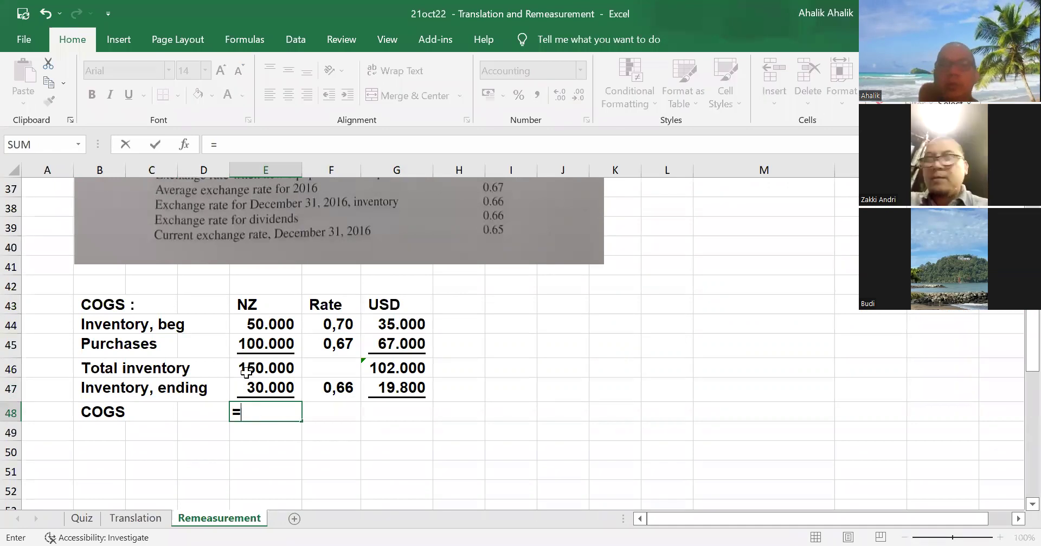
left_click(284, 371)
type("-")
left_click(272, 389)
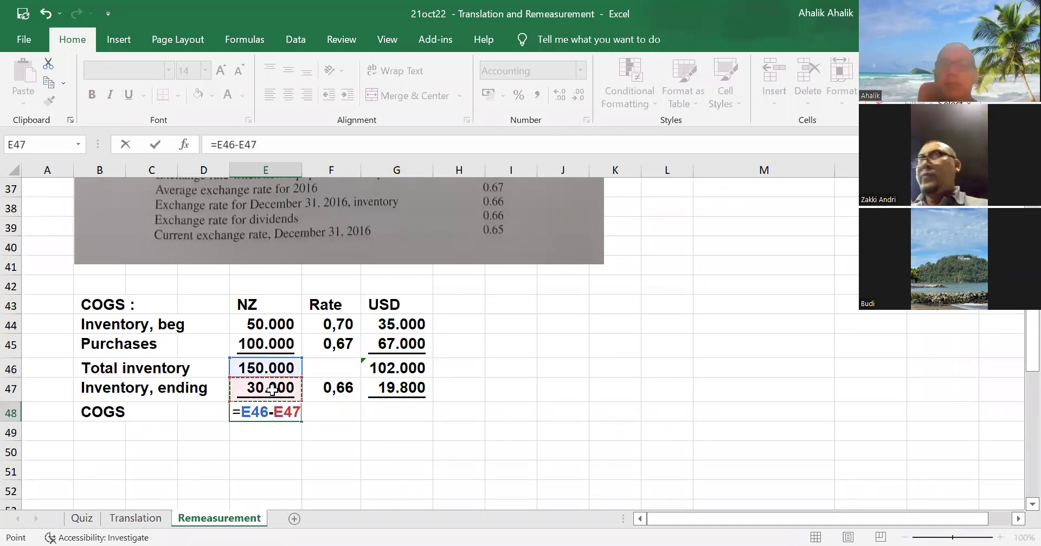
key("Return")
Step: Calculate the COGS amount in USD in G48 with the formula =G46-G47
left_click(415, 406)
type("=")
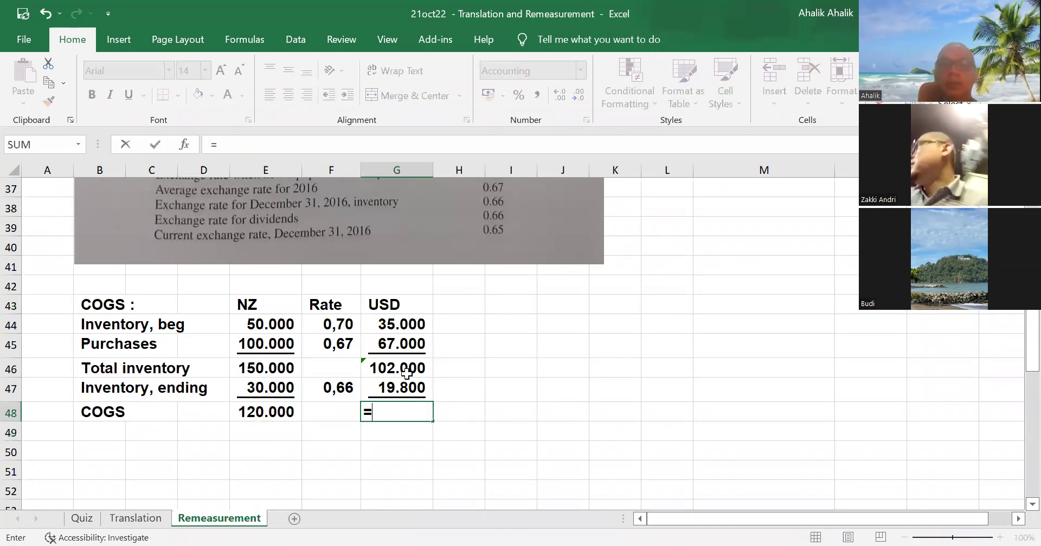
left_click(402, 375)
type("-")
left_click(403, 389)
key("Return")
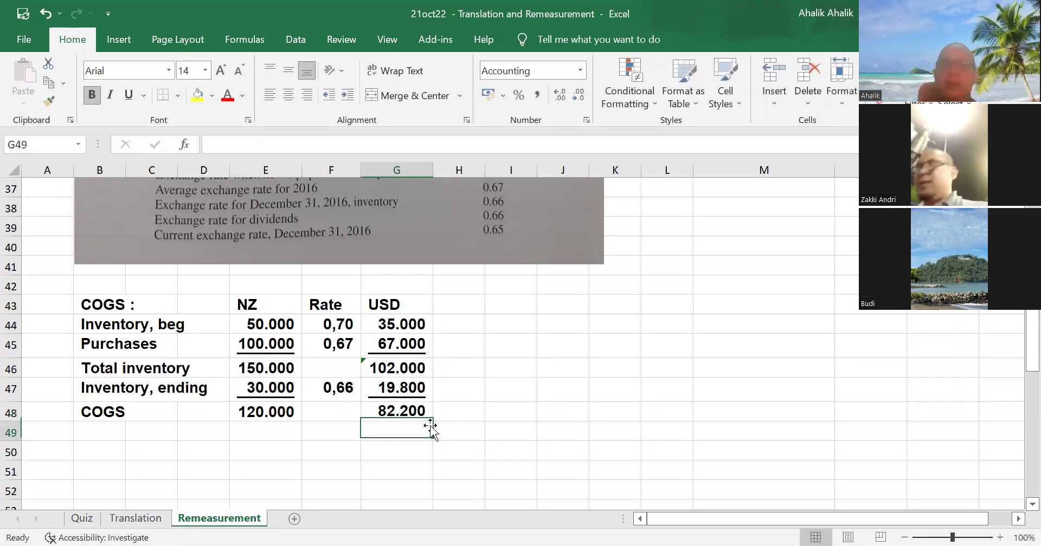
Step: Replace the worksheet's COGS USD amount in P21 with a link to the calculated COGS, =G48
left_click(428, 414)
scroll(849, 385, "up", 5)
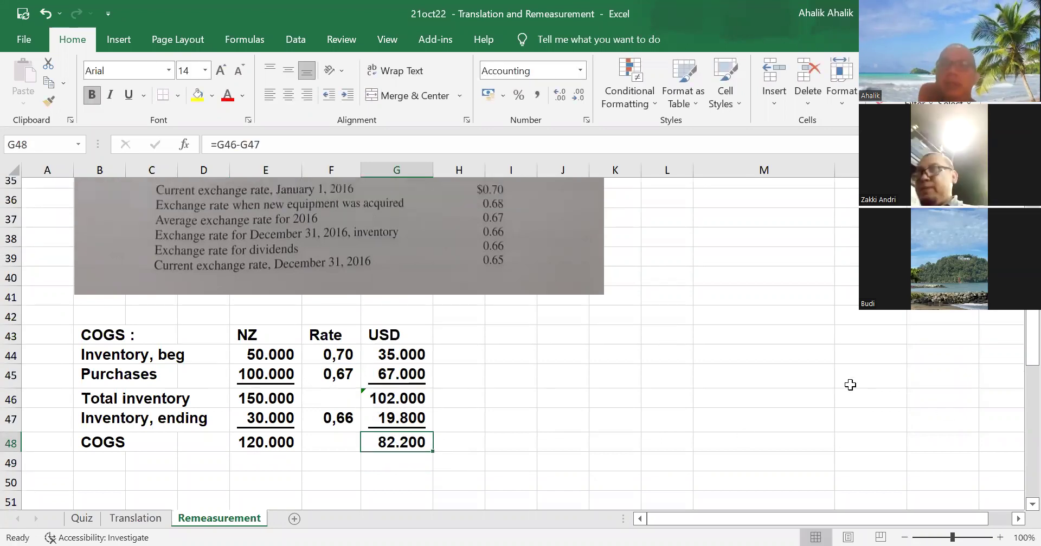
scroll(849, 385, "up", 4)
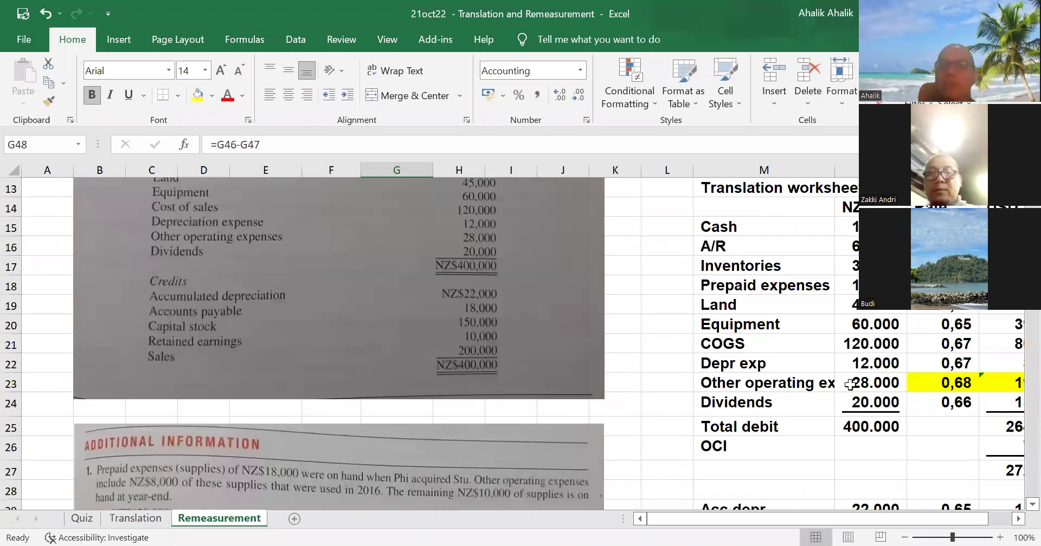
scroll(796, 419, "up", 1)
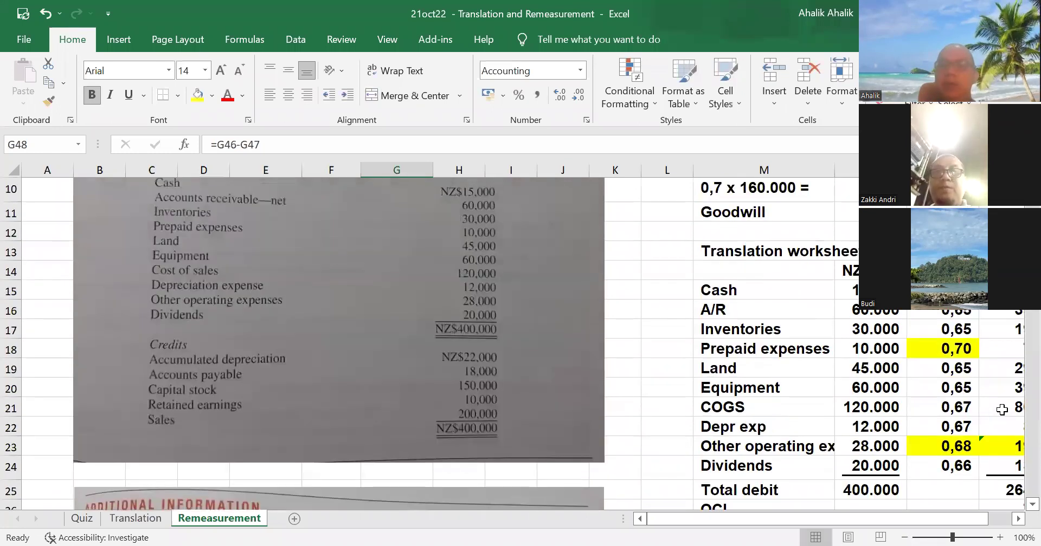
left_click(1002, 410)
type("-")
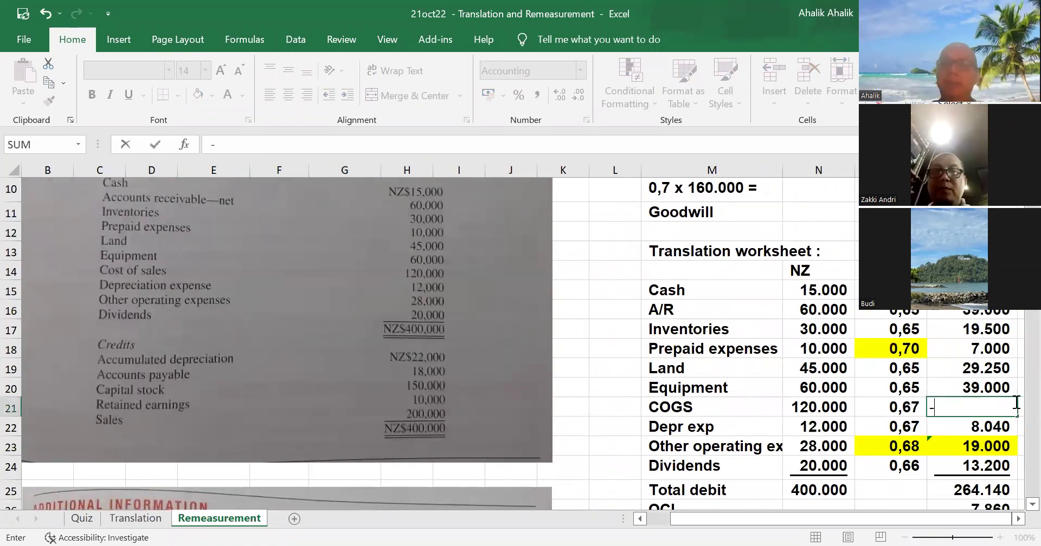
key("Escape")
type("=")
scroll(517, 349, "down", 7)
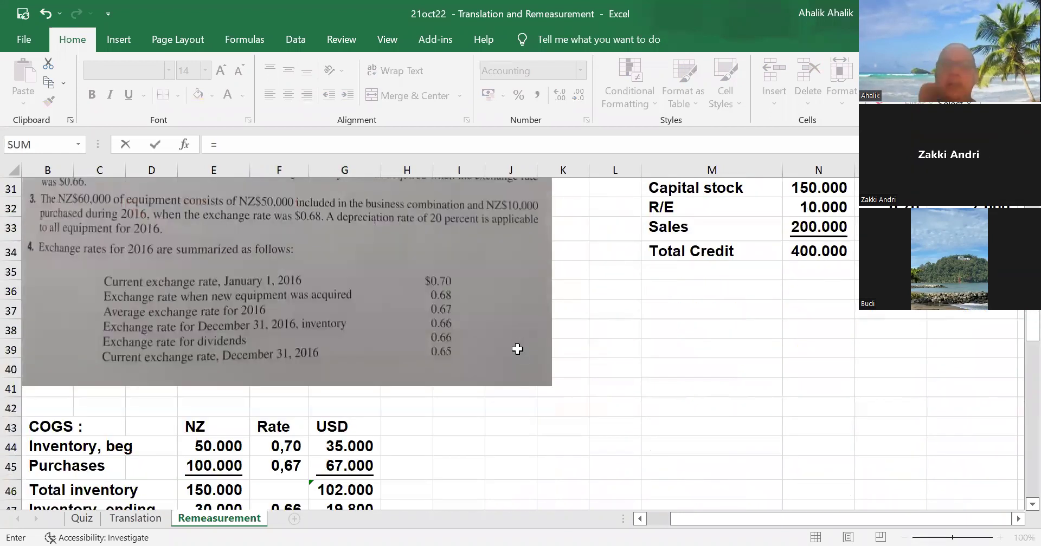
scroll(517, 349, "down", 3)
left_click(343, 352)
key("Return")
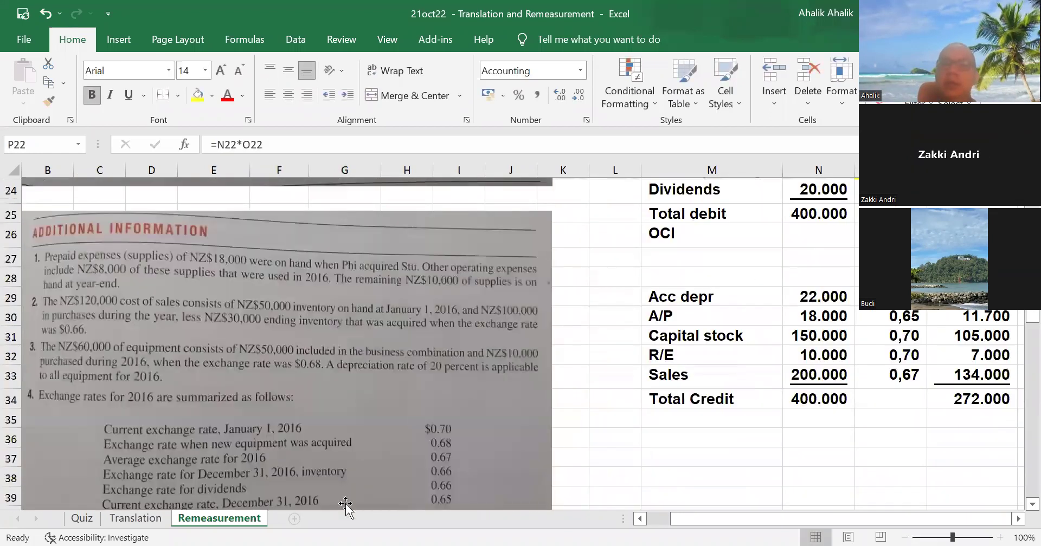
Step: Highlight the COGS USD amount in P21 with yellow fill
scroll(950, 458, "up", 4)
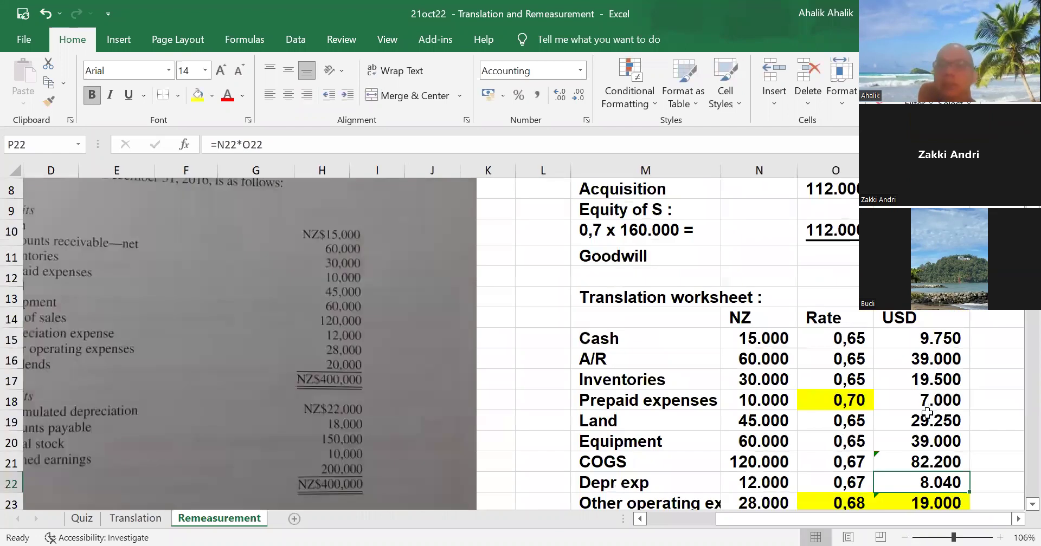
left_click(928, 456)
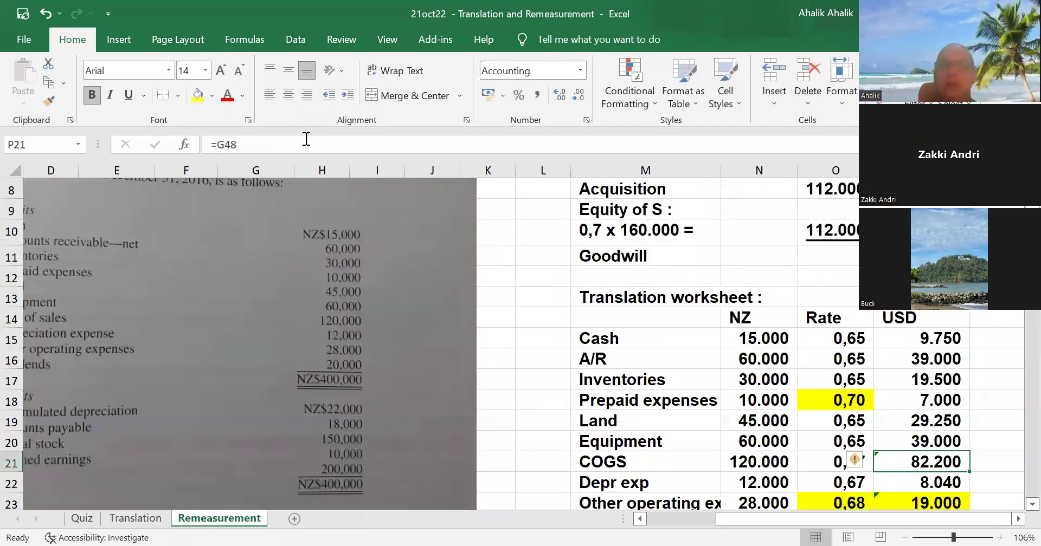
left_click(197, 95)
Step: Derive the COGS rate in O21 with the formula =P21/N21 and highlight the cell in yellow
left_click(832, 461)
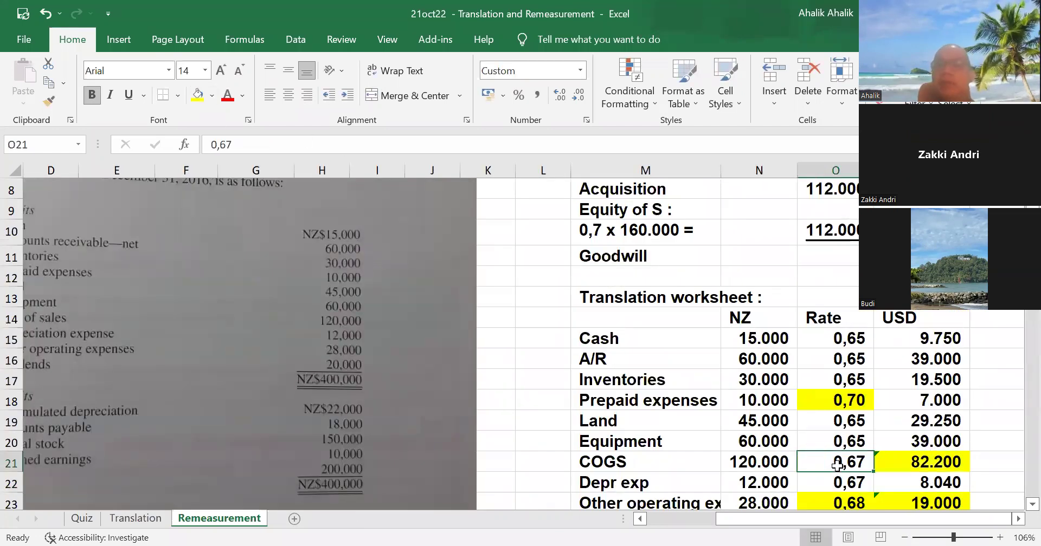
type("=")
left_click(929, 464)
type("/")
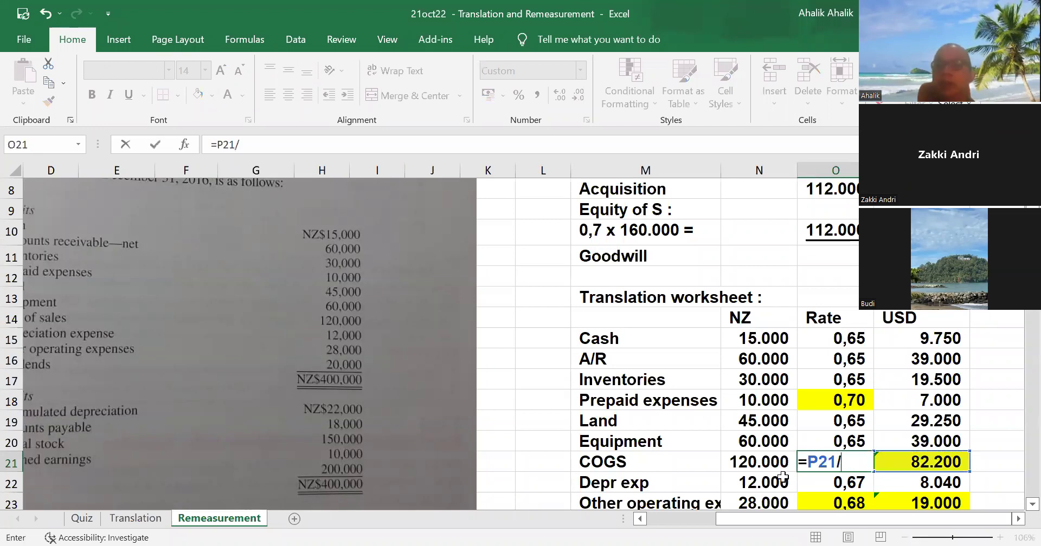
left_click(746, 463)
key("Return")
left_click(824, 462)
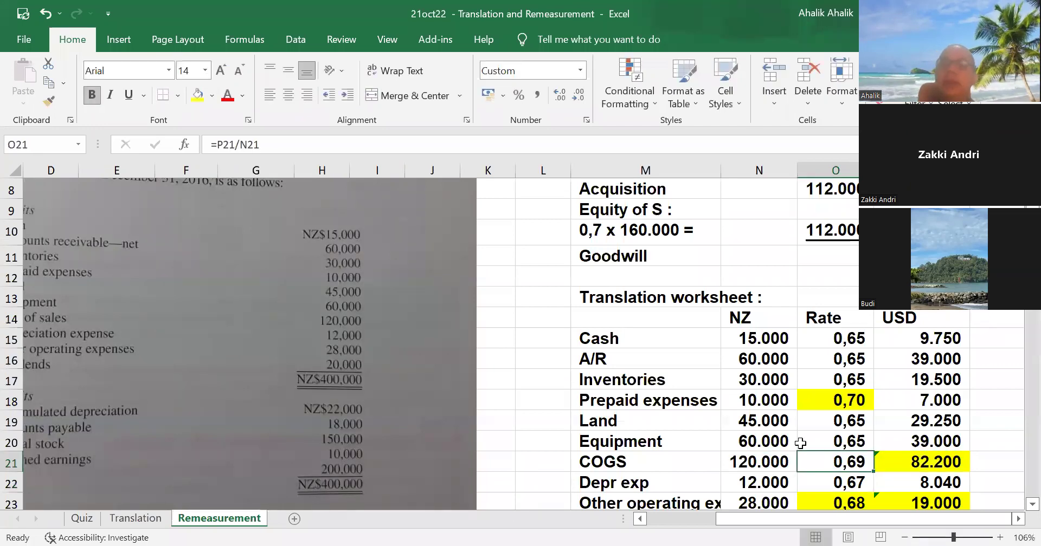
left_click(197, 96)
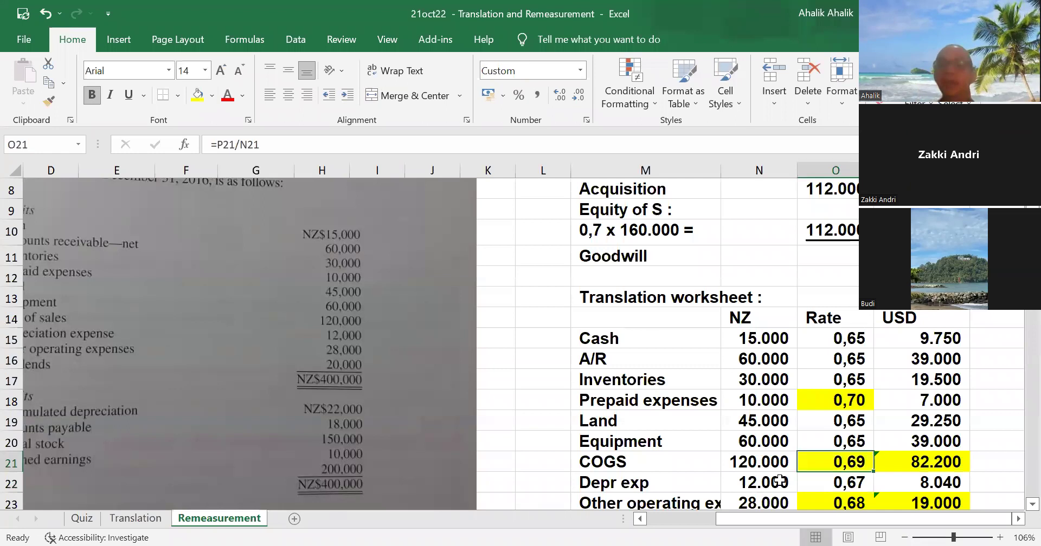
Step: Examine the trial balance and the additional information for the composition of equipment and the exchange rates that apply to it
scroll(780, 480, "down", 2)
left_click_drag(803, 519, 735, 516)
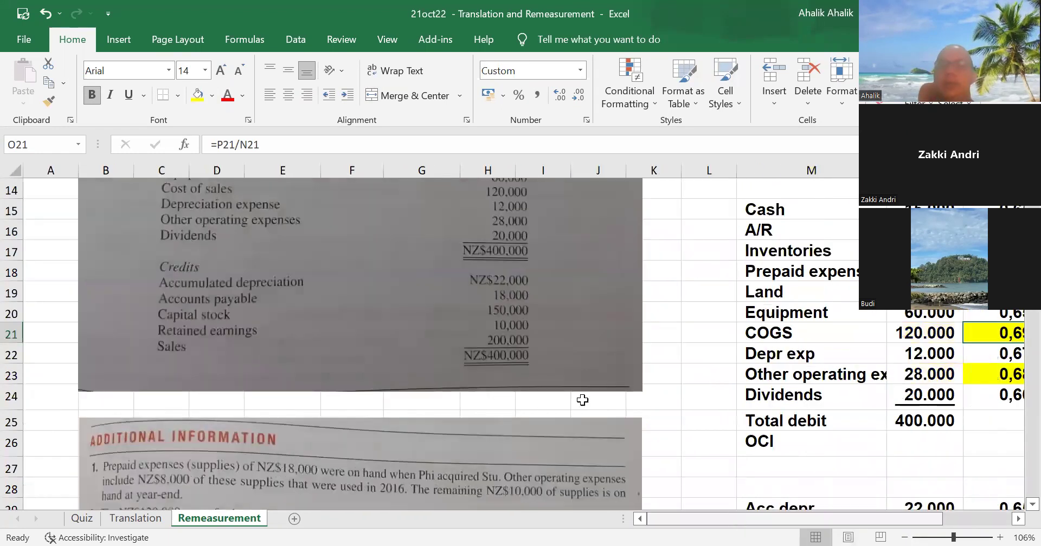
scroll(585, 398, "down", 2)
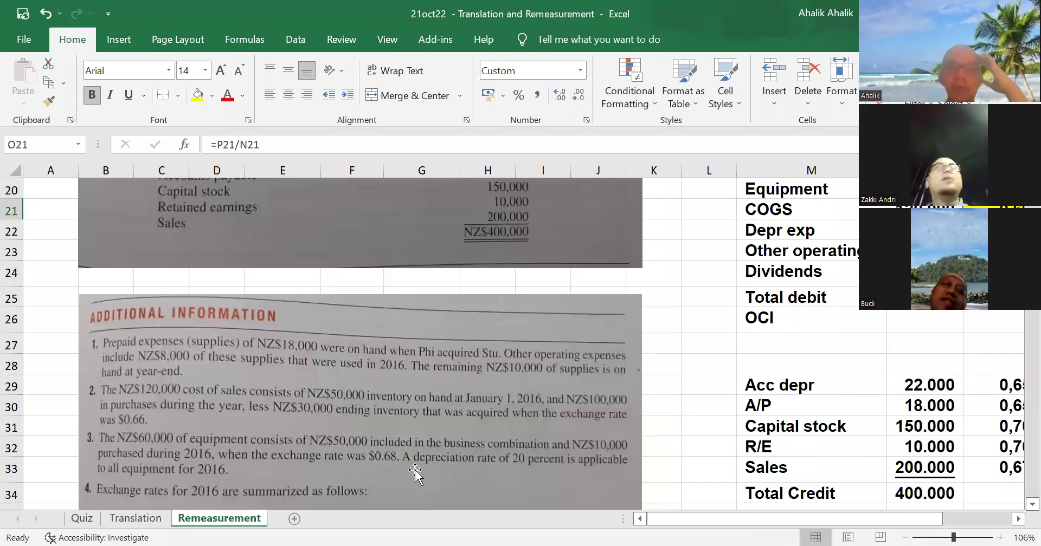
scroll(878, 377, "up", 4)
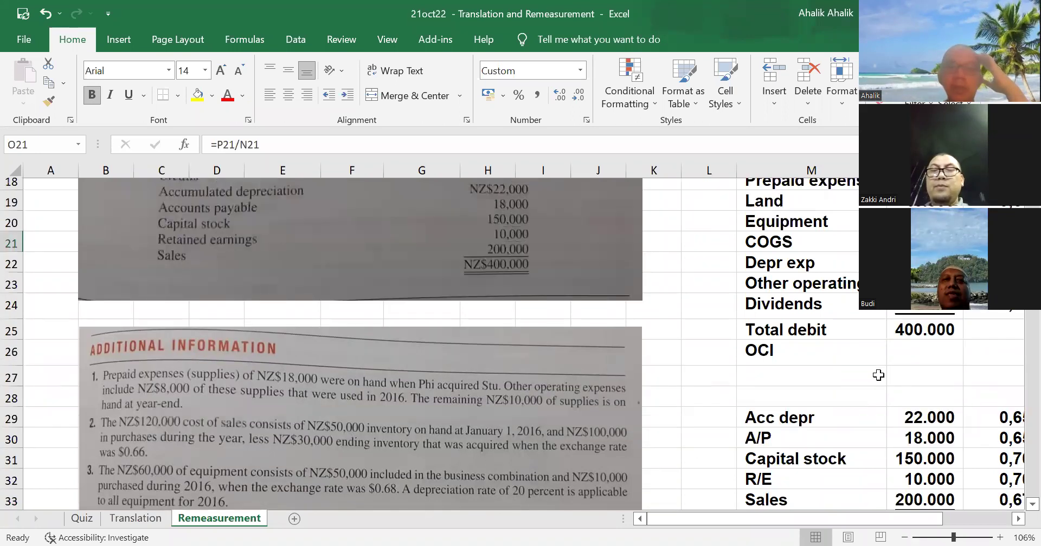
left_click(929, 439)
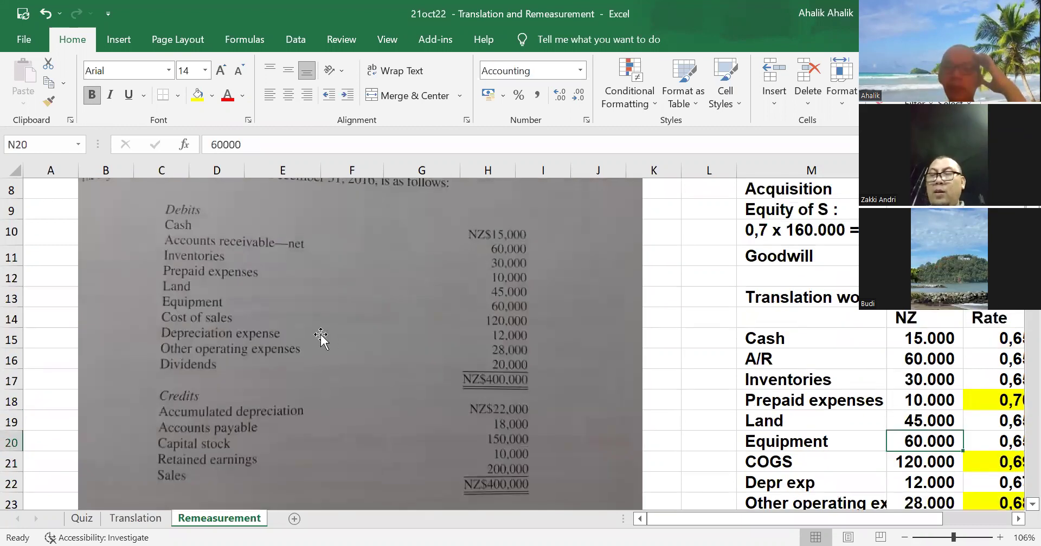
scroll(325, 337, "down", 4)
scroll(332, 337, "down", 1)
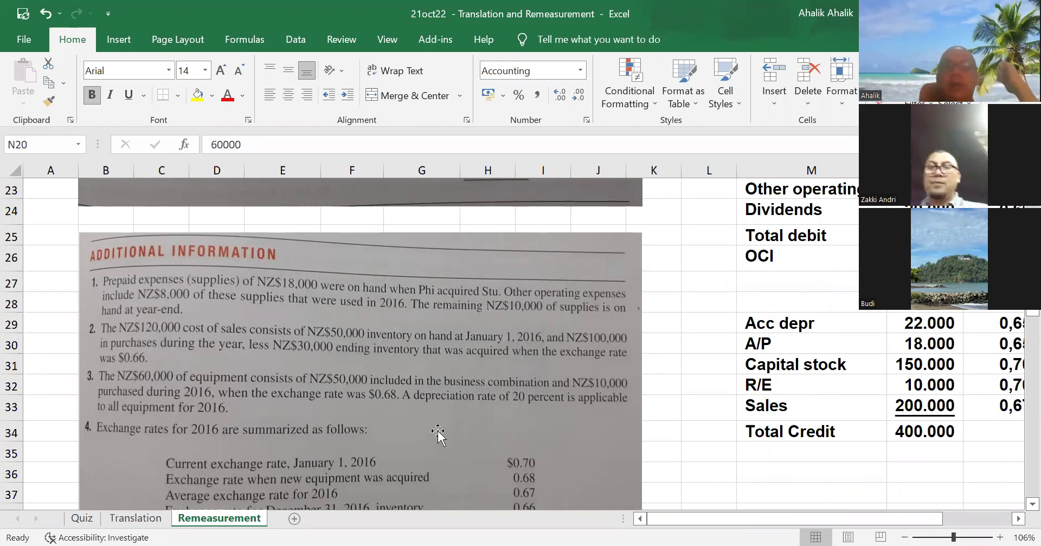
scroll(885, 421, "up", 3)
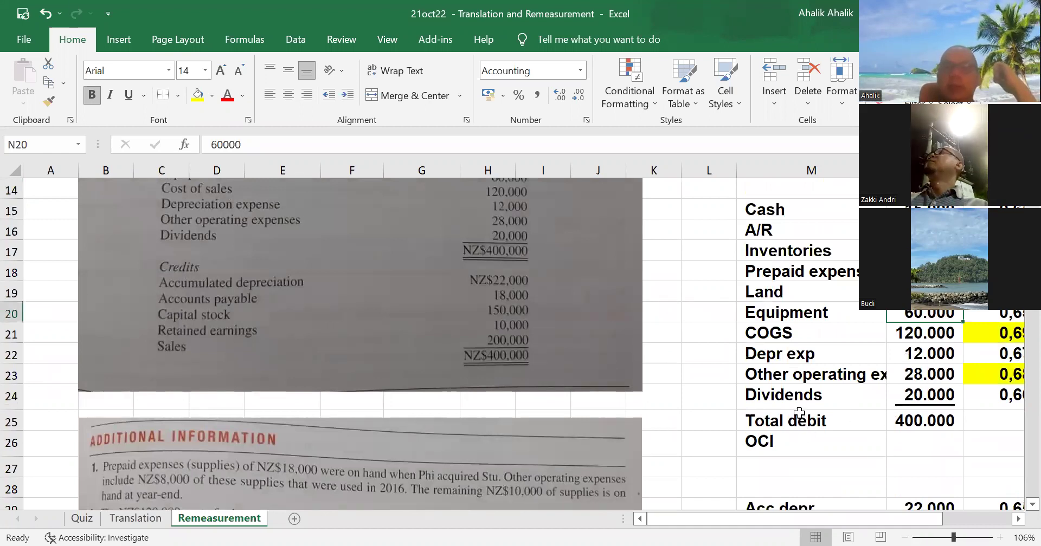
Step: Delete the empty column L between the problem images and the worksheet
left_click(696, 171)
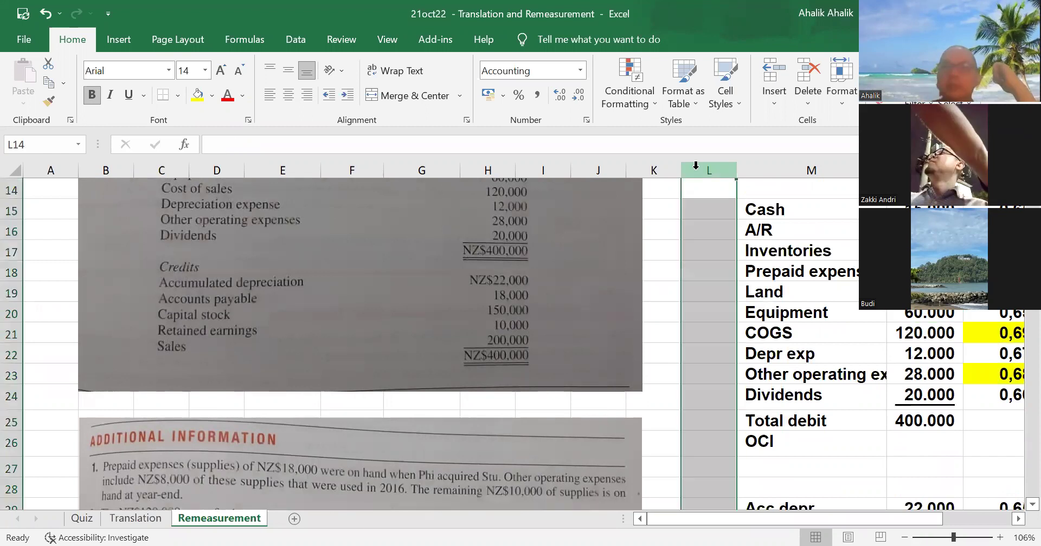
right_click(696, 171)
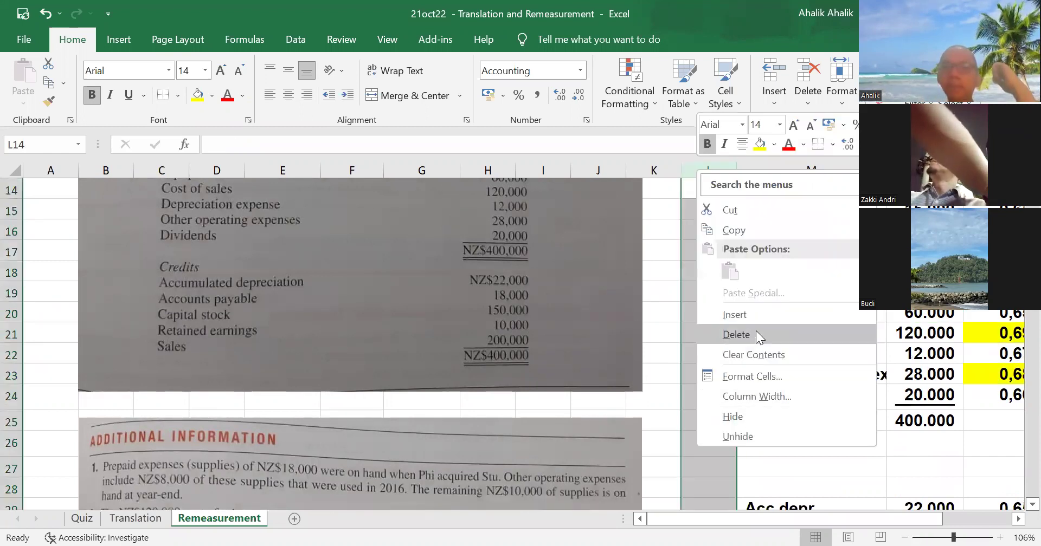
left_click(735, 334)
scroll(704, 352, "up", 4)
scroll(658, 364, "down", 3)
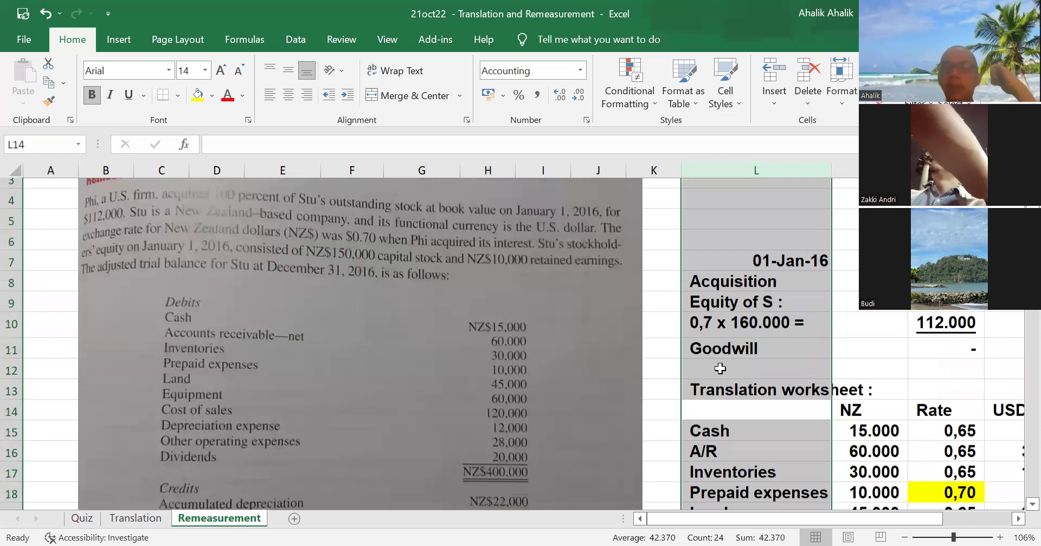
Step: Calculate the equipment's USD amount in O20 with the formula =(50000*0,7)+(10000*0,68)
left_click_drag(890, 523, 936, 523)
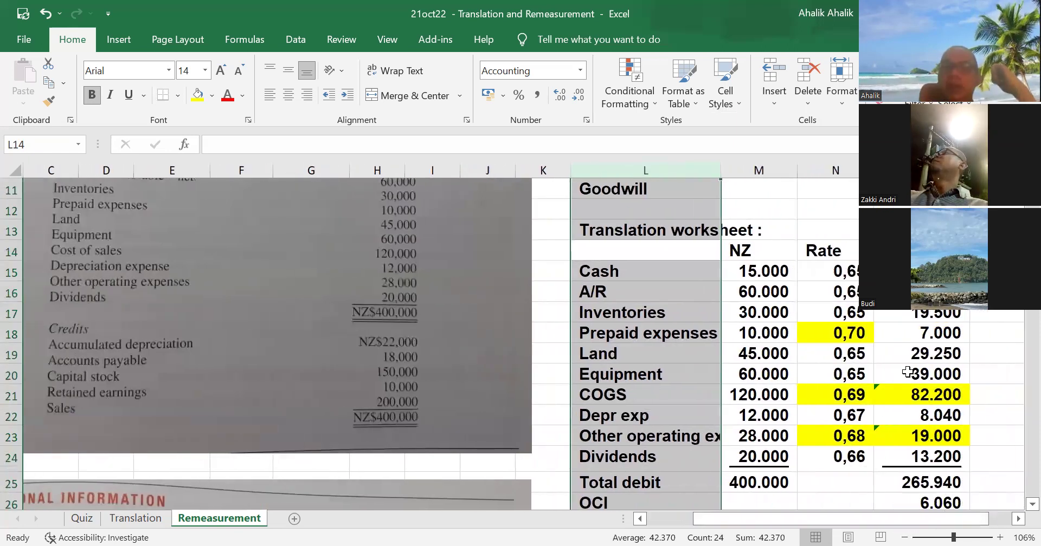
left_click(907, 372)
type("=")
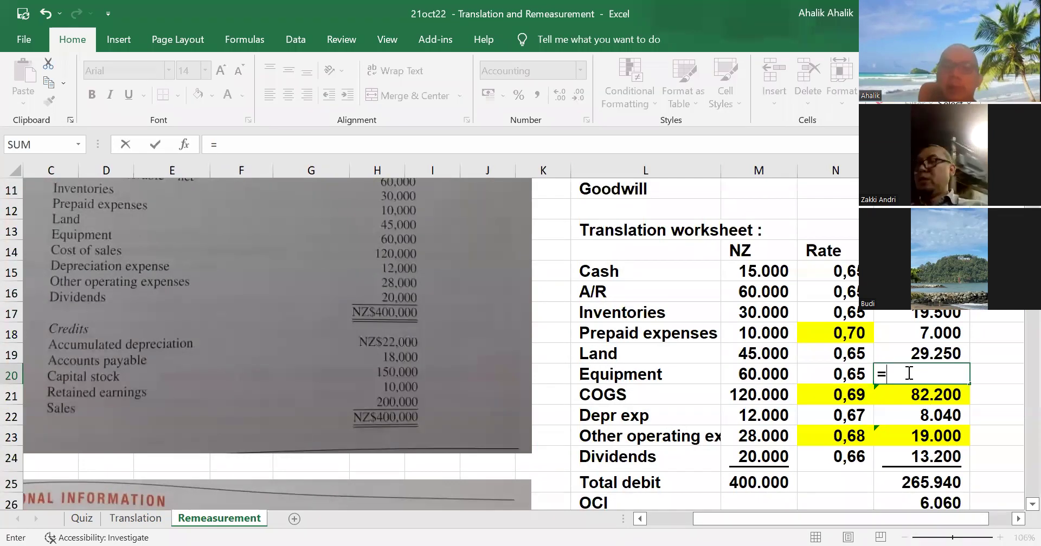
type("(50")
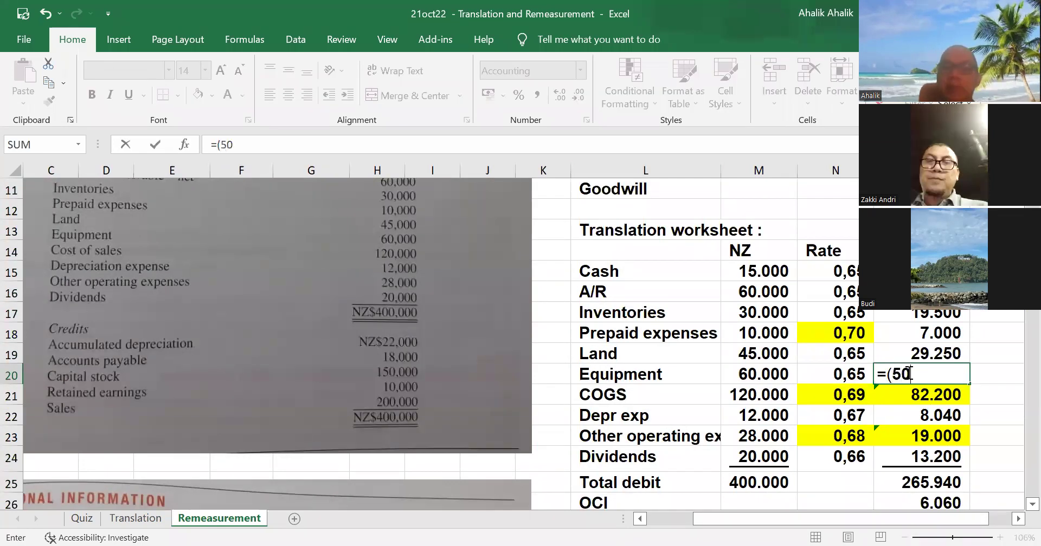
type("000*")
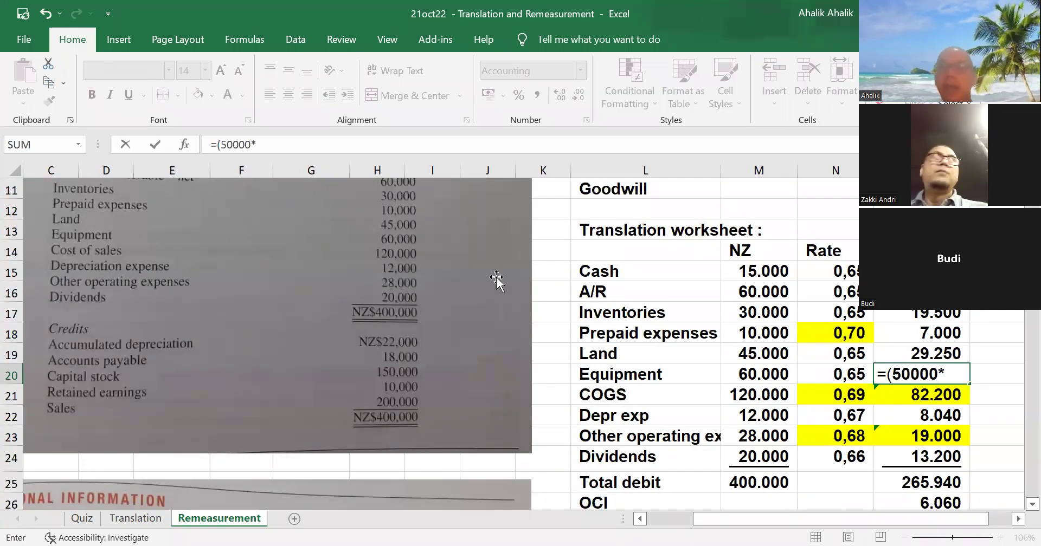
scroll(534, 323, "down", 2)
scroll(534, 322, "up", 2)
type("0,7")
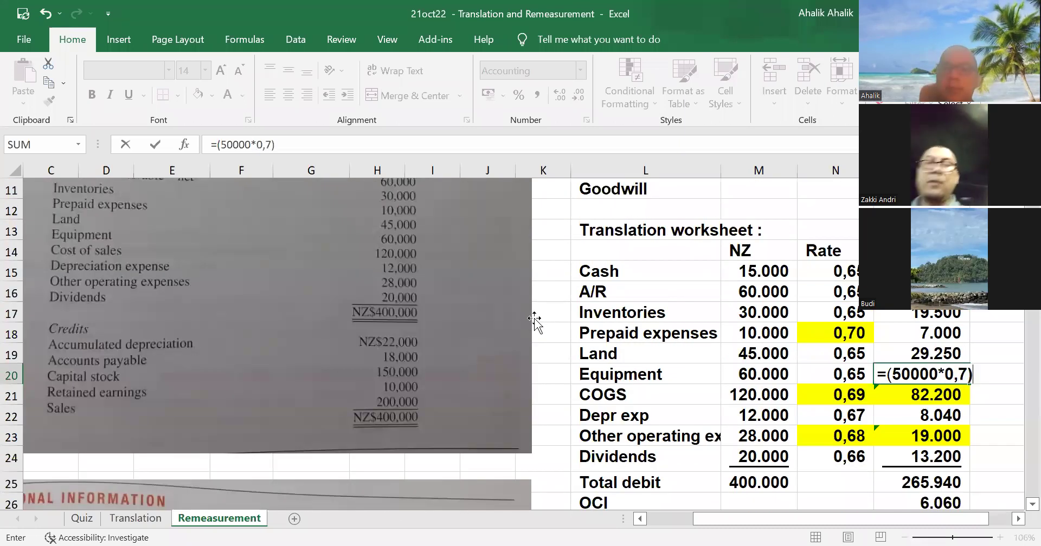
type(")+(10000*")
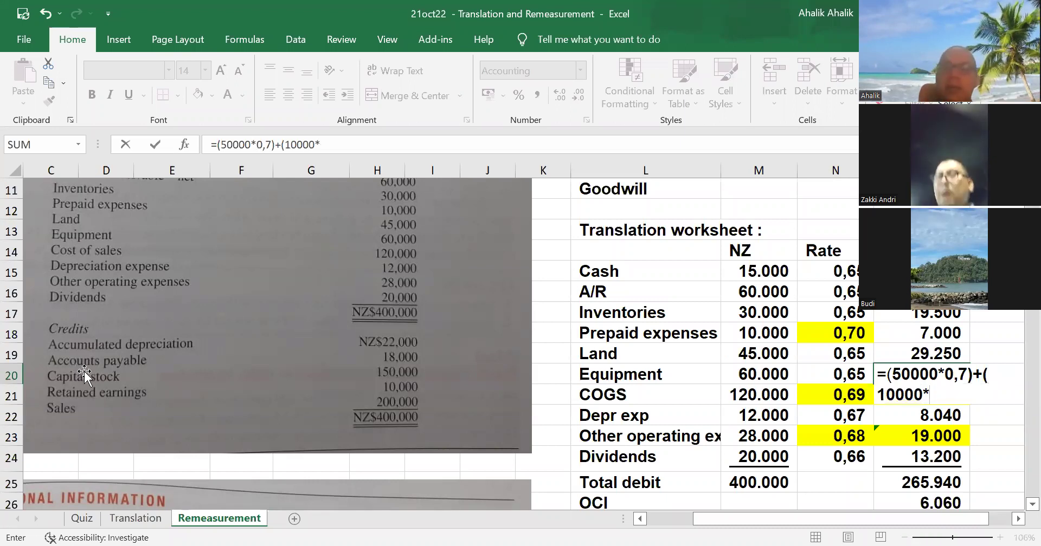
scroll(271, 366, "down", 5)
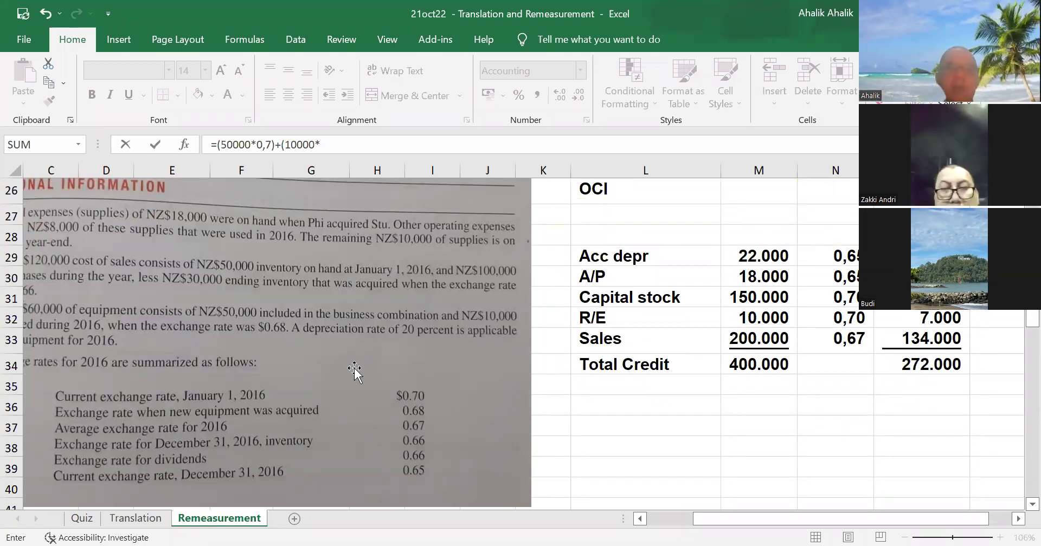
scroll(591, 378, "up", 3)
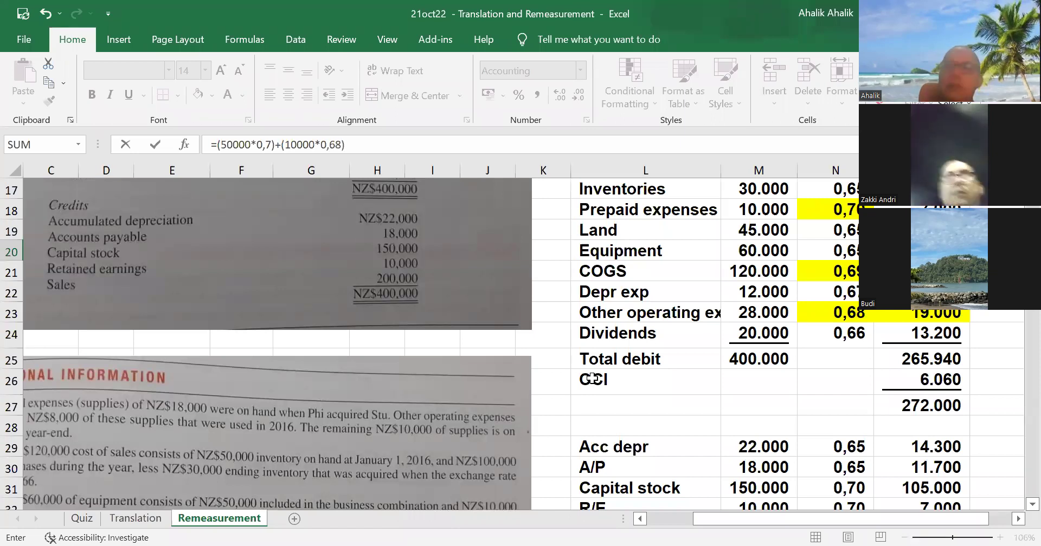
key("Return")
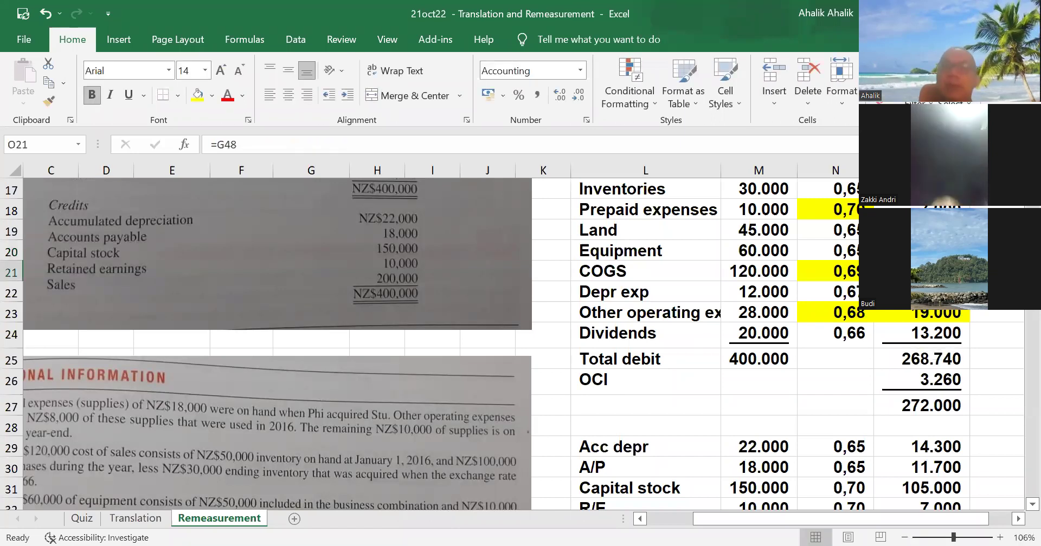
key("Up")
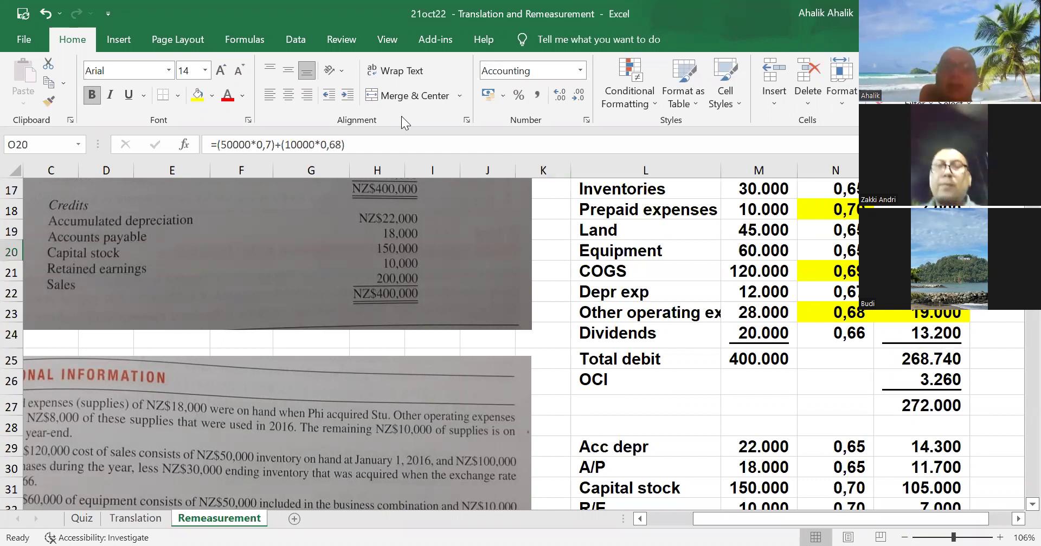
Step: Derive the equipment's exchange rate in N20 with the formula =O20/M20
key("Left")
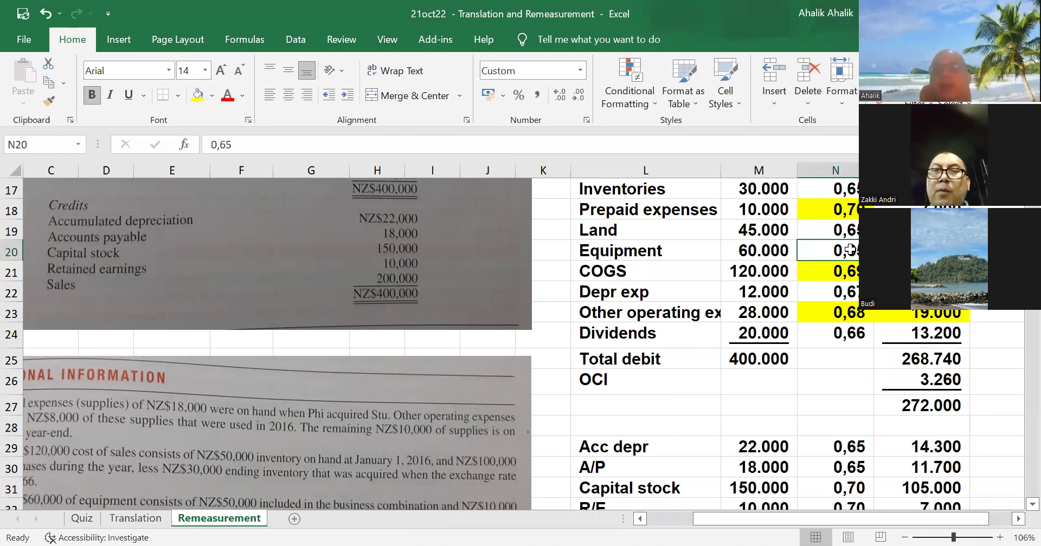
type("=")
key("Right")
type("/")
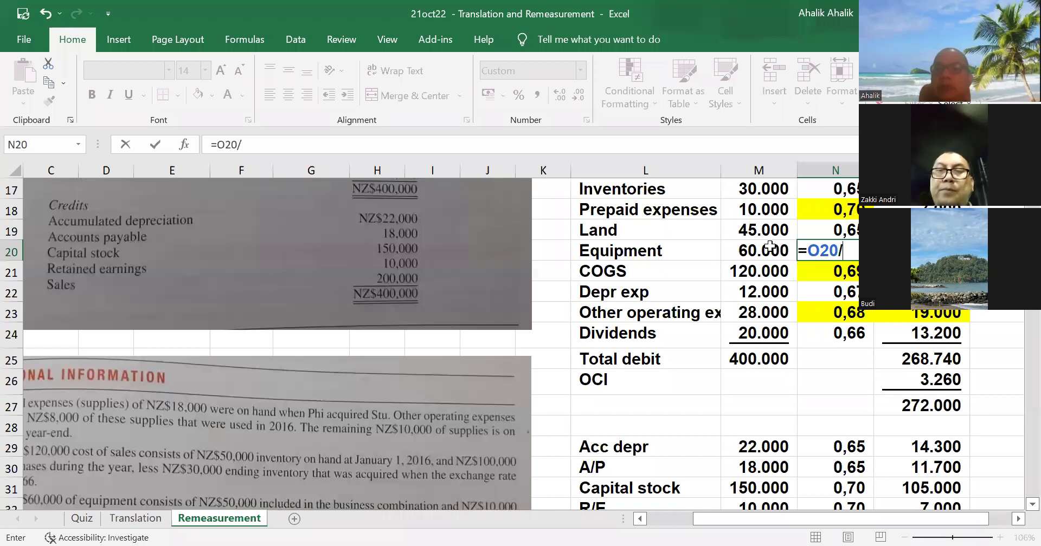
key("Left")
key("Return")
Step: Highlight the equipment's rate and USD amount in yellow and show the rate in N20 with three decimals
left_click(844, 249)
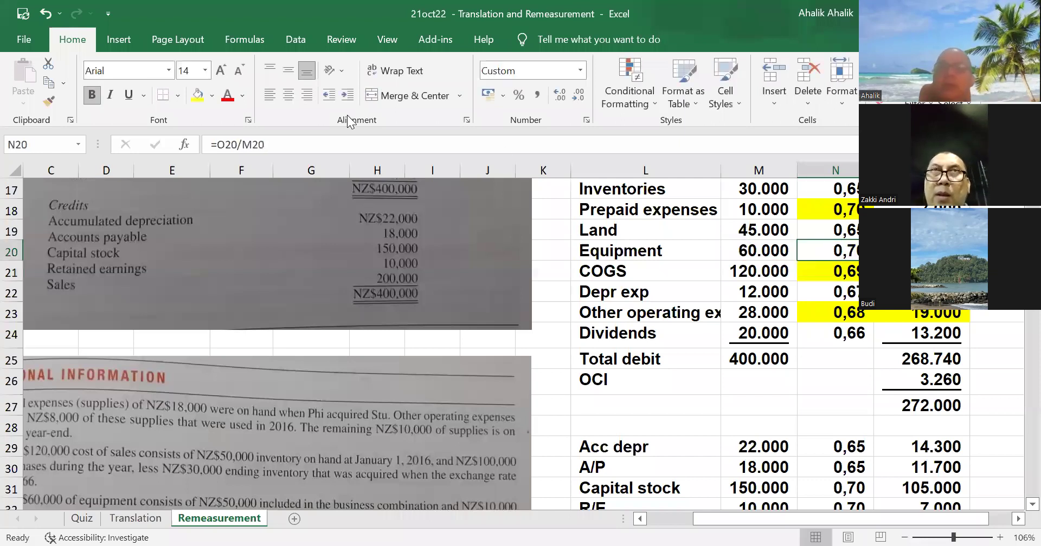
left_click(197, 95)
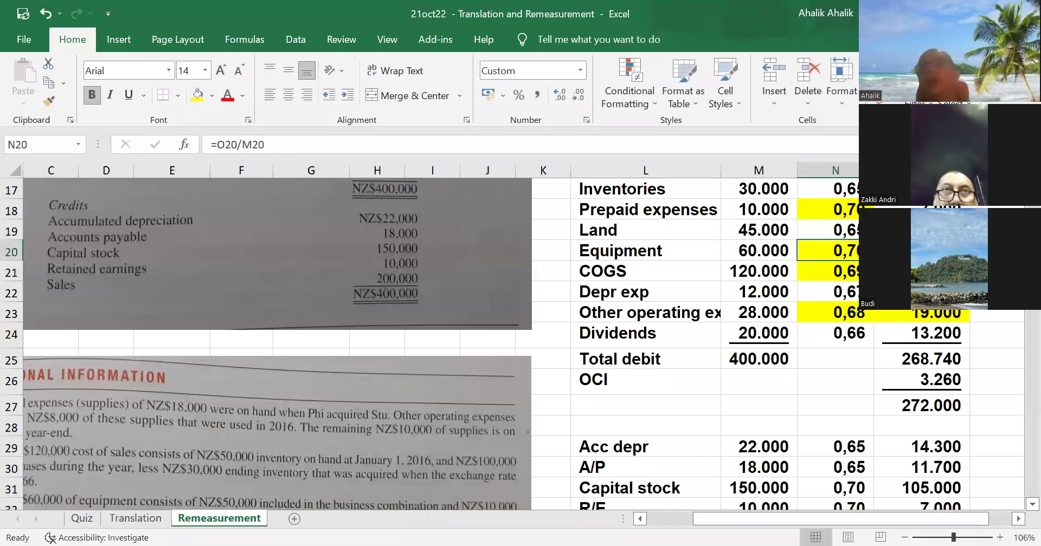
key("Right")
key("Left")
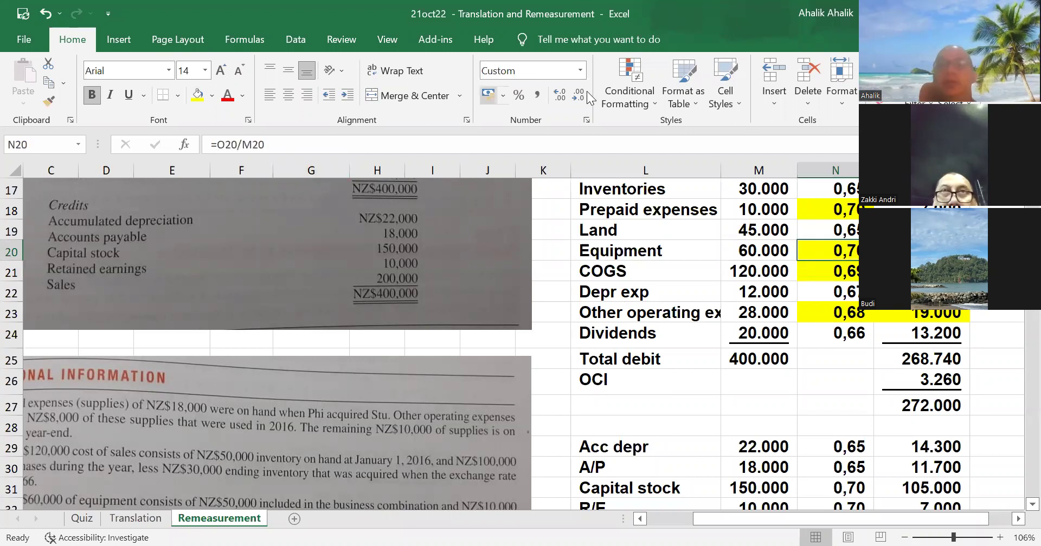
left_click(565, 98)
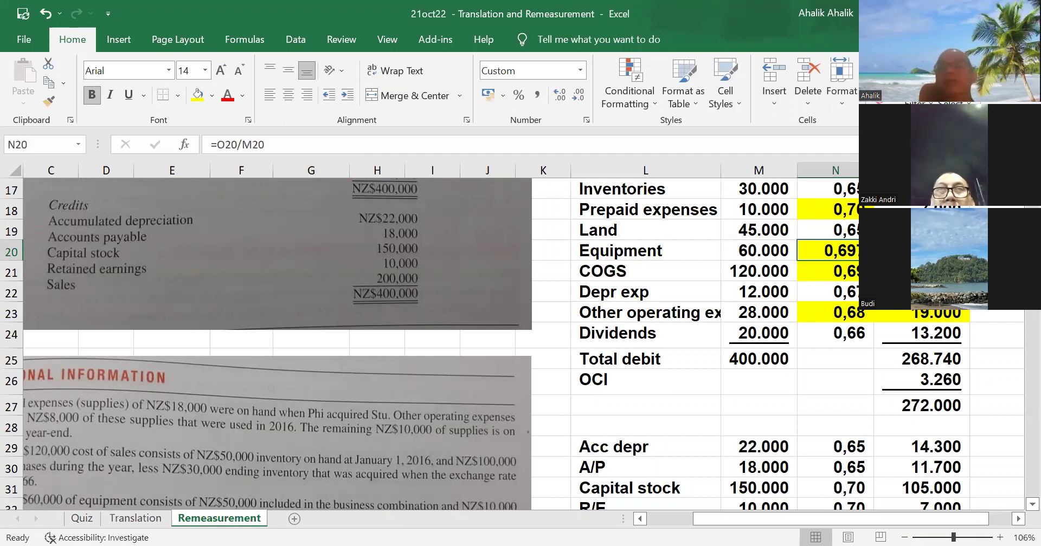
Step: Examine the additional information and exchange rates for how depreciation expense splits between the original and the newly purchased equipment
scroll(878, 314, "up", 1)
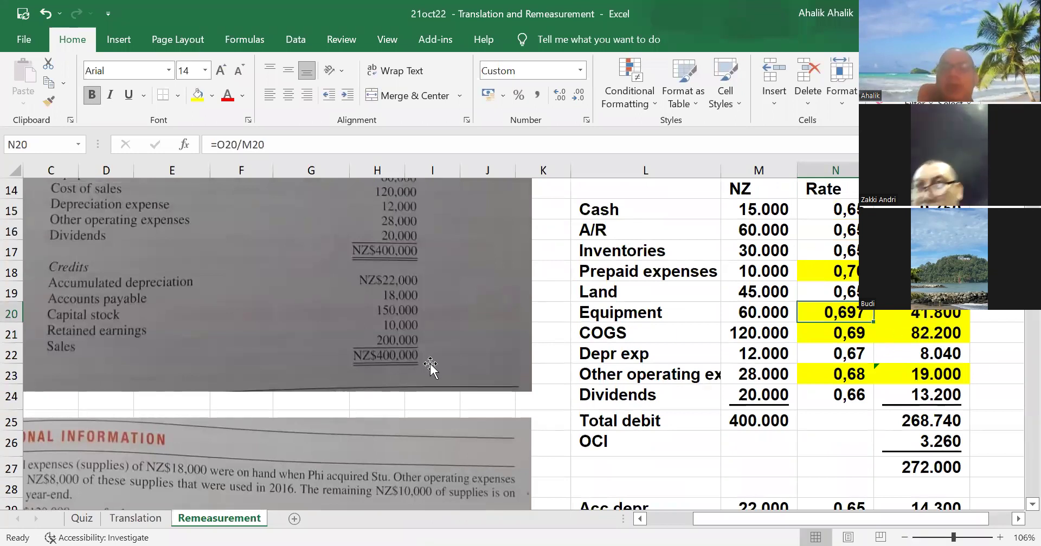
scroll(433, 367, "down", 4)
left_click(704, 520)
left_click_drag(705, 520, 658, 519)
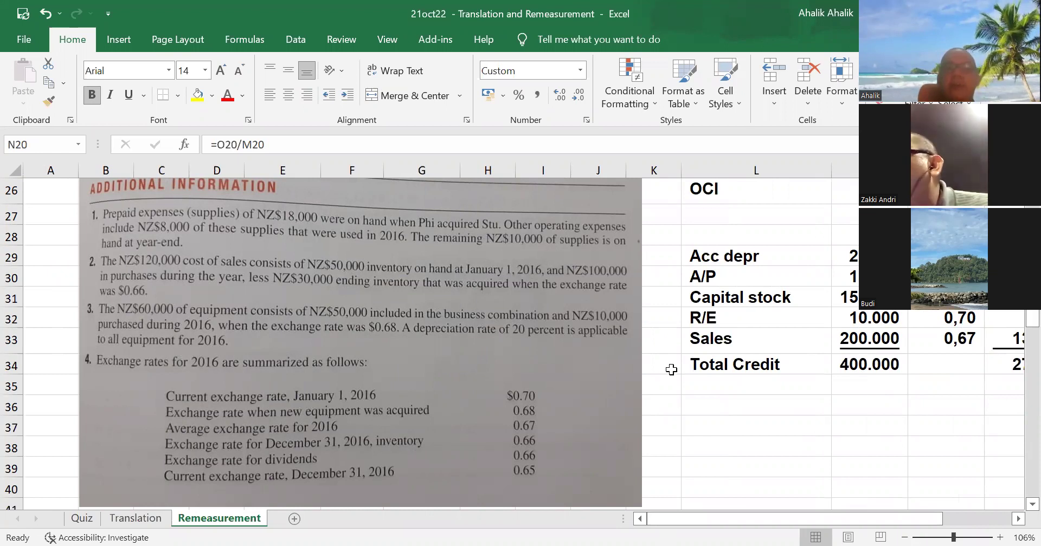
scroll(672, 368, "up", 4)
left_click_drag(786, 514, 832, 515)
left_click(766, 395)
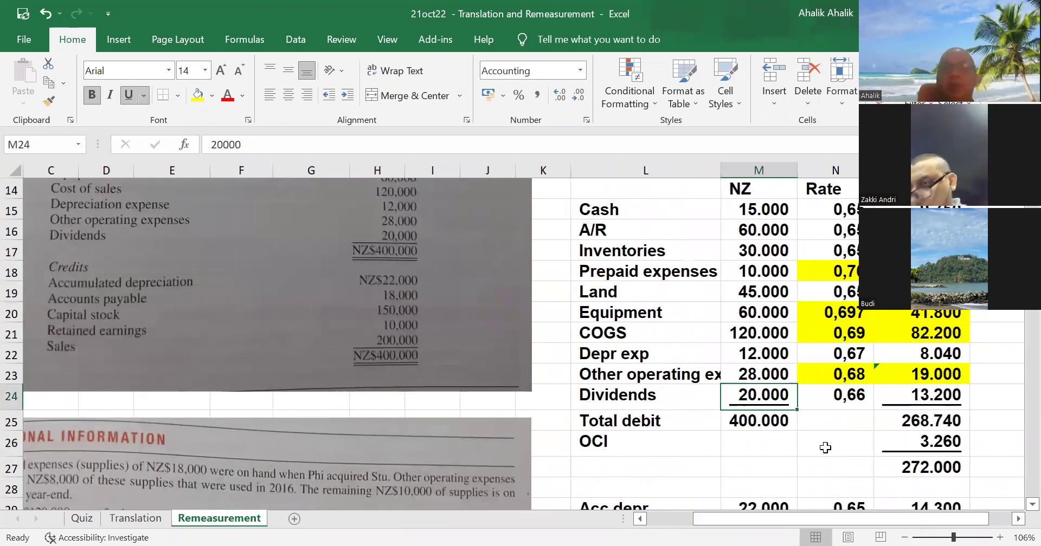
left_click(763, 355)
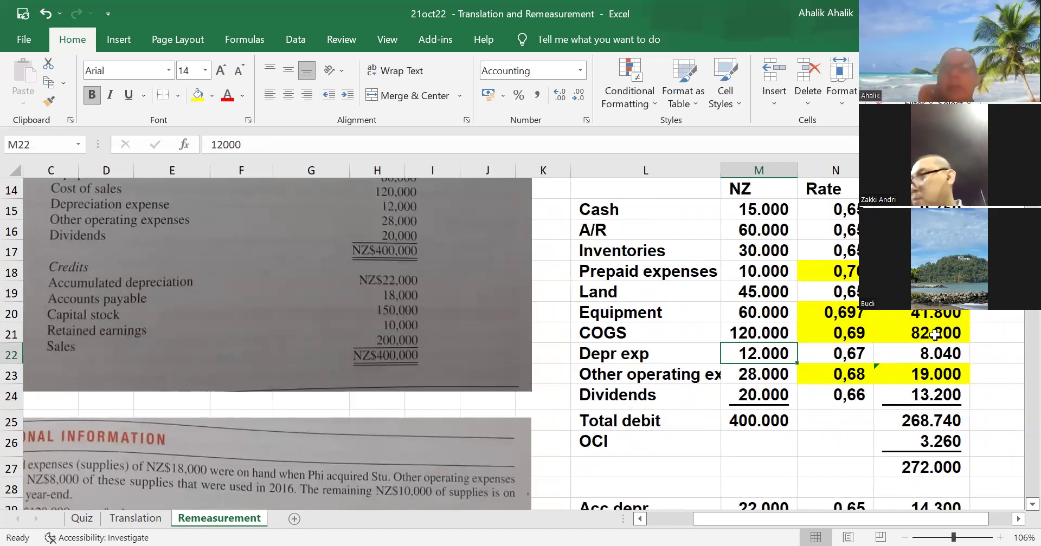
scroll(708, 396, "down", 4)
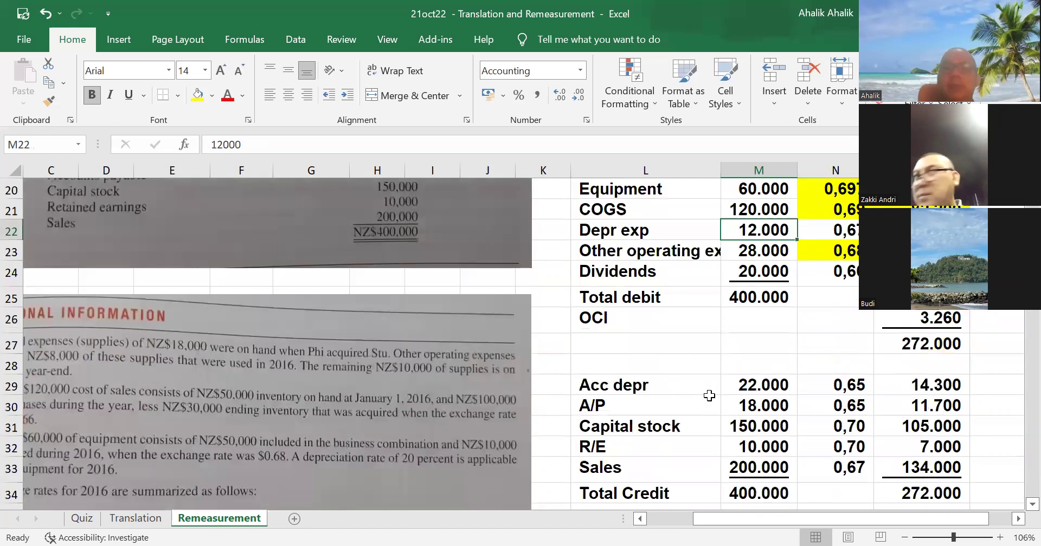
scroll(710, 396, "up", 3)
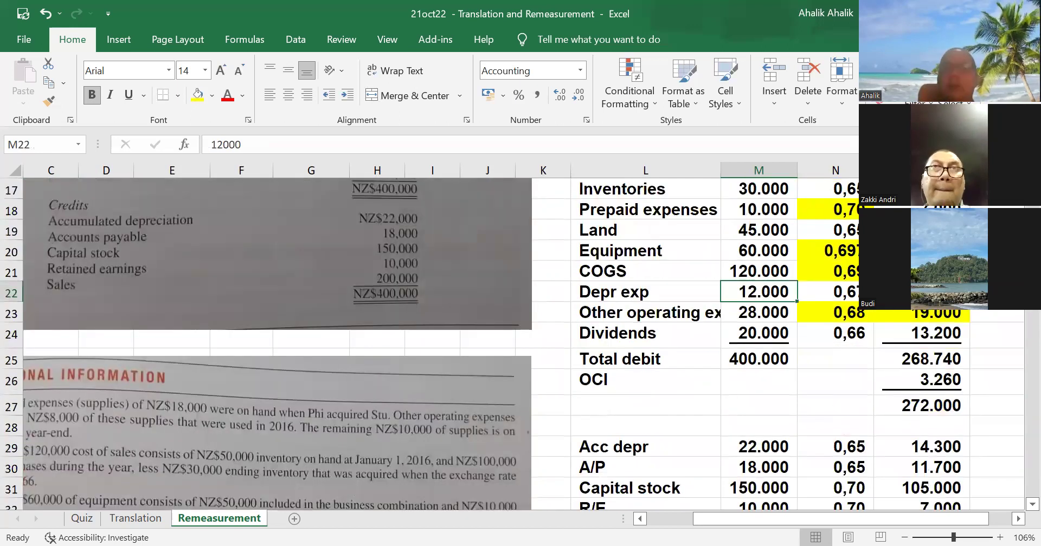
Step: Calculate the depreciation expense's USD amount in O22 with the formula =(10000*0,7)+(2000*0,68)
key("Right")
key("Right")
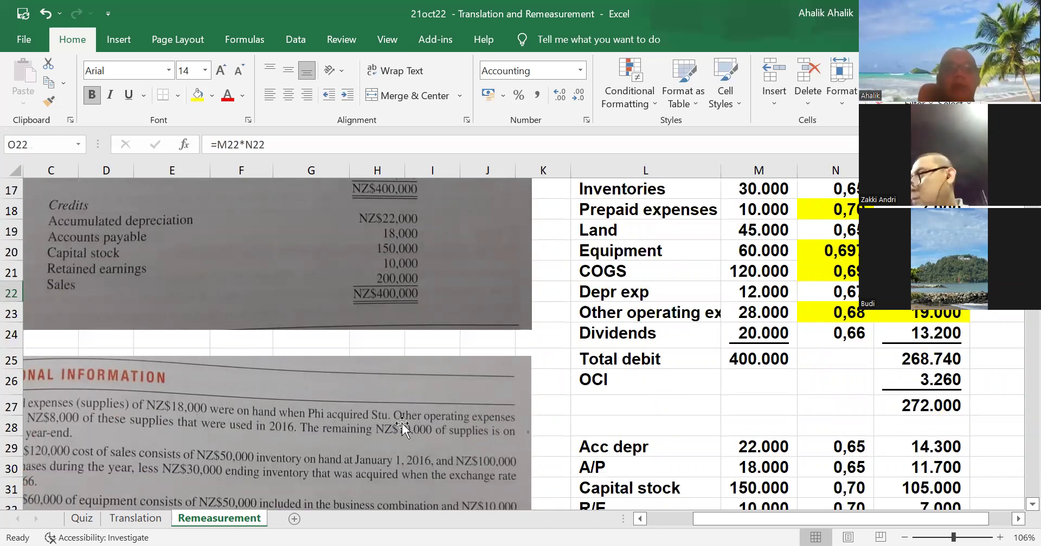
scroll(402, 427, "down", 2)
scroll(846, 391, "up", 2)
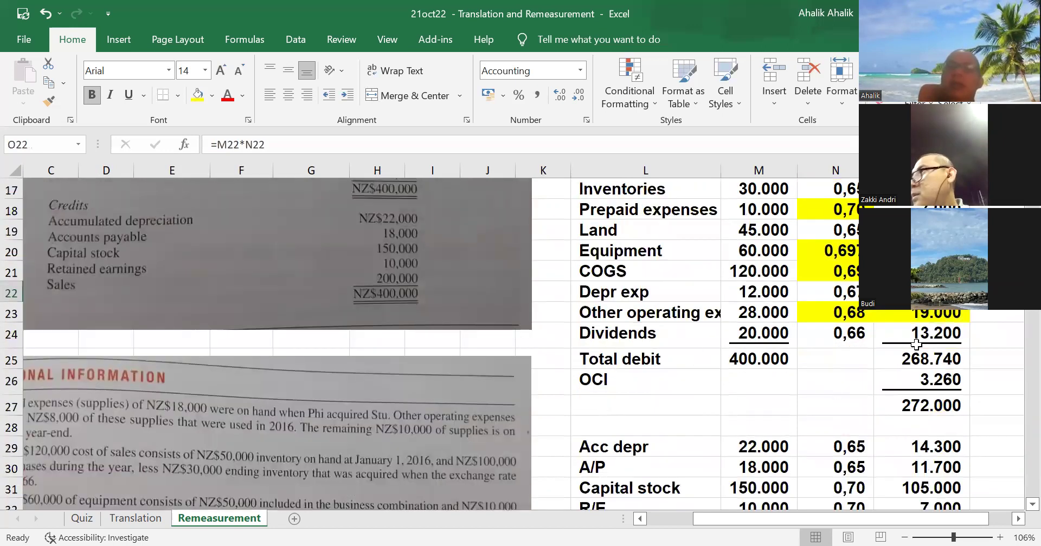
scroll(905, 346, "up", 1)
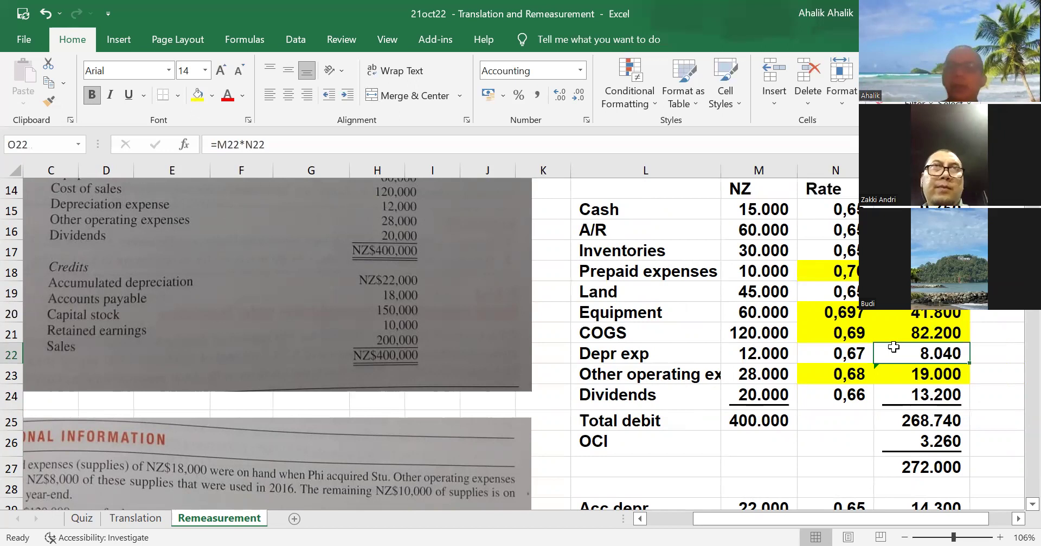
type("=(1000")
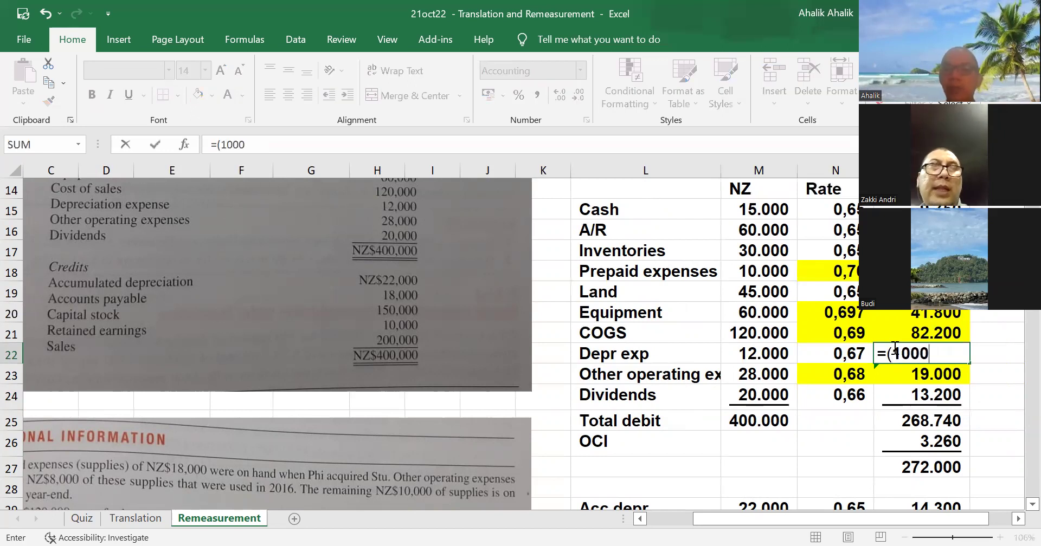
type("0*0")
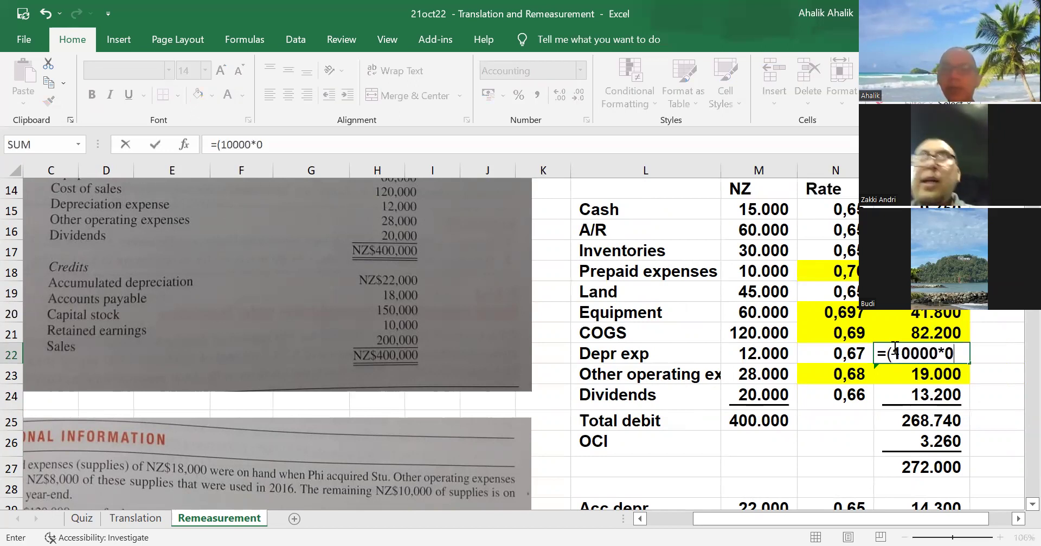
type(",7")
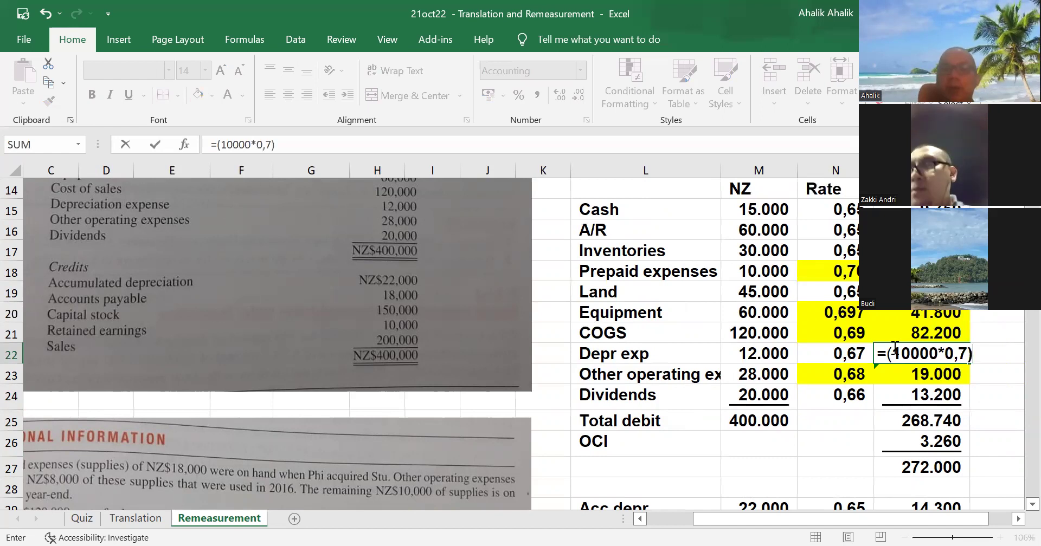
type(")+(2000*")
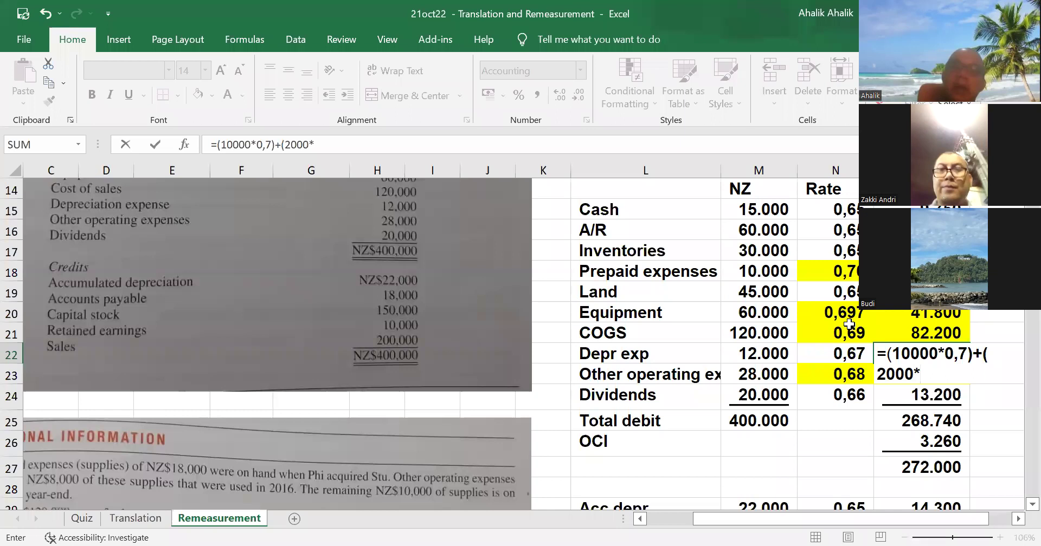
scroll(455, 311, "down", 2)
scroll(376, 434, "down", 1)
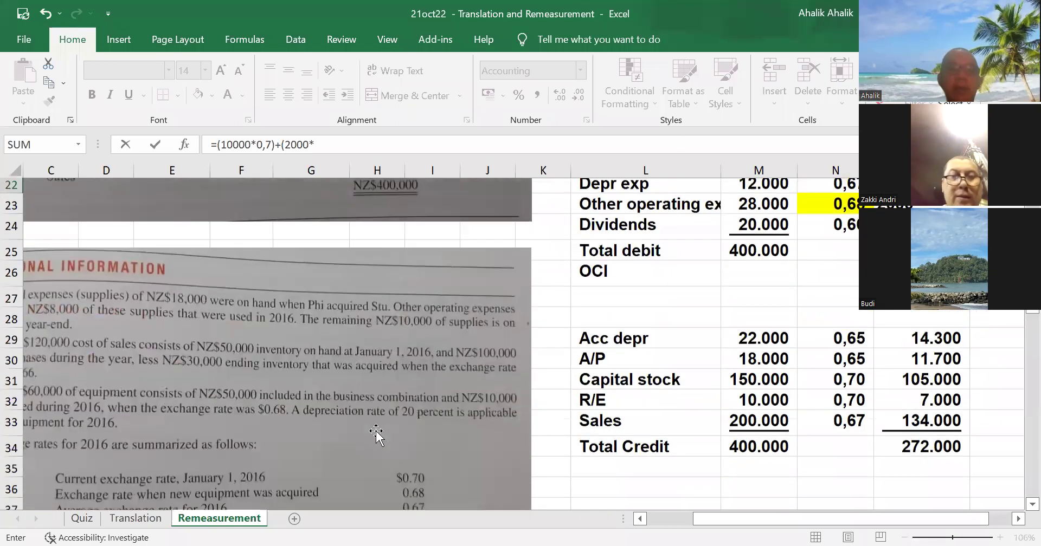
scroll(376, 433, "down", 1)
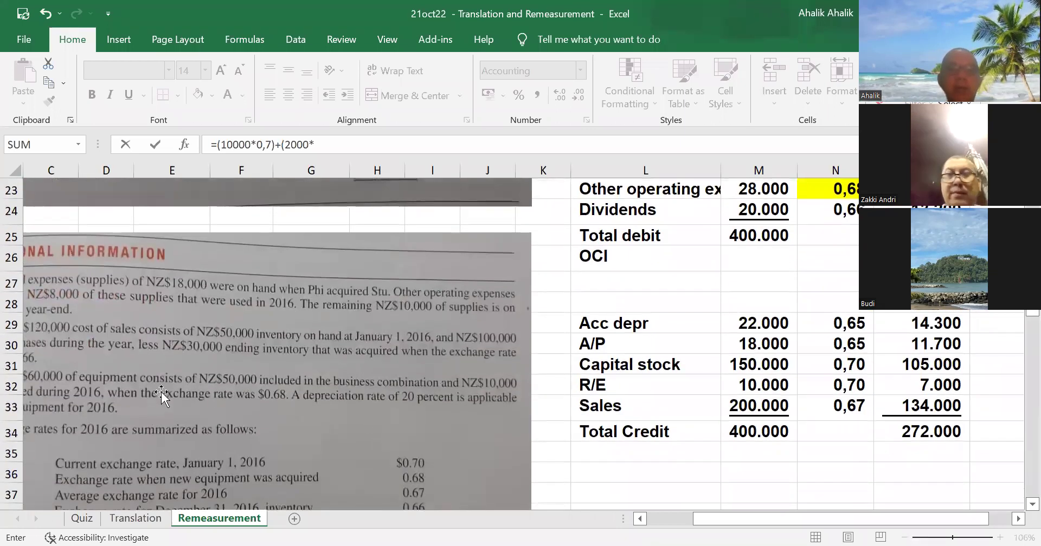
scroll(401, 428, "down", 1)
scroll(420, 429, "up", 2)
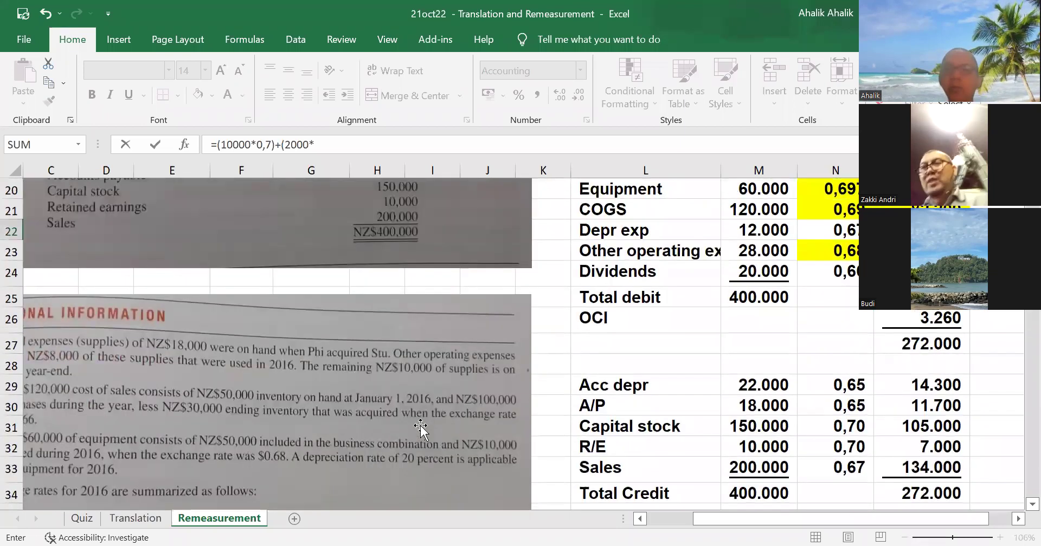
scroll(420, 430, "up", 3)
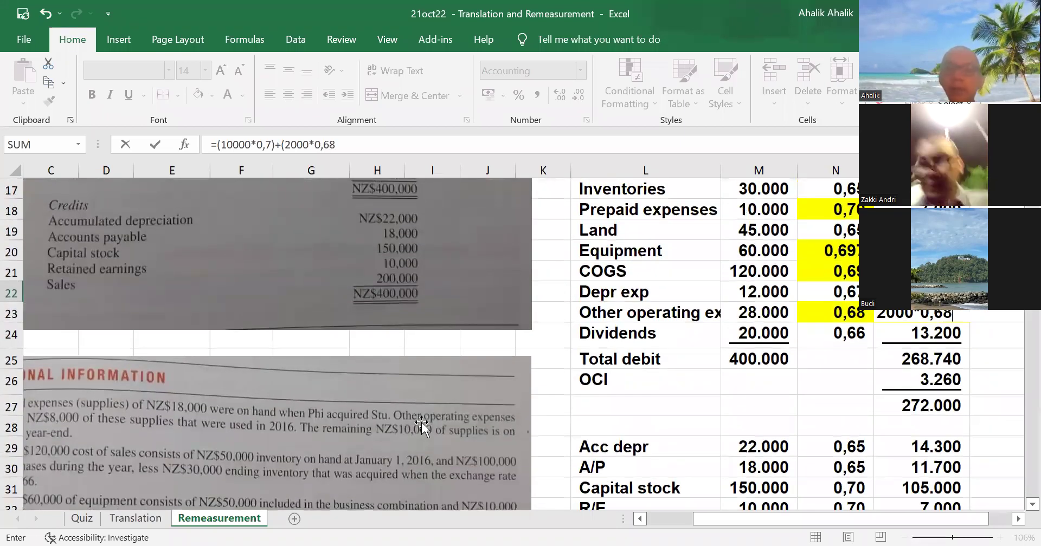
type(")")
key("Return")
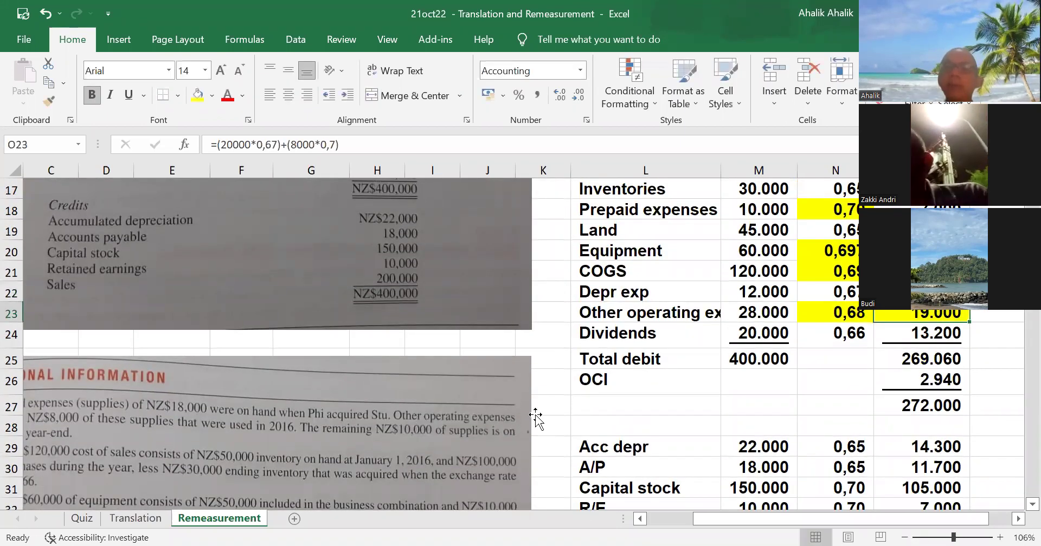
Step: Derive the depreciation expense's exchange rate in N22 with the formula =O22/M22
key("Up")
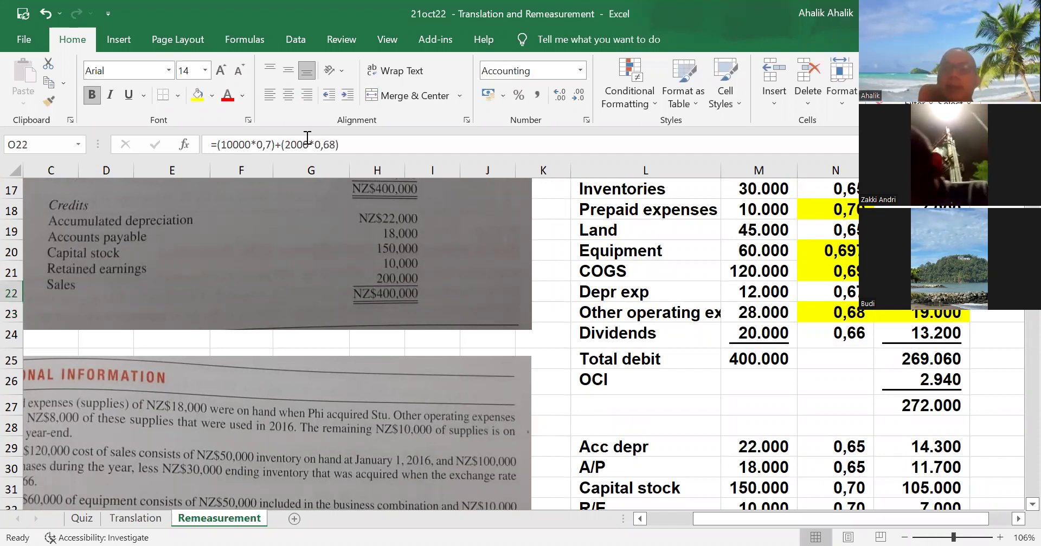
left_click(856, 295)
type("=")
key("Right")
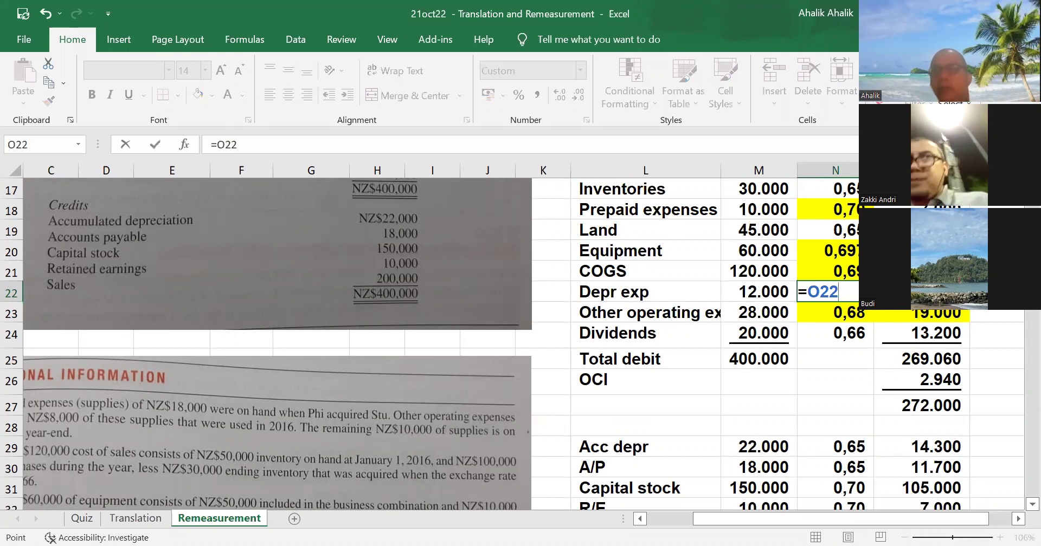
type("/")
key("Left")
key("Return")
Step: Show the depreciation expense's rate with three decimals and highlight its rate and USD amount in yellow
left_click(850, 291)
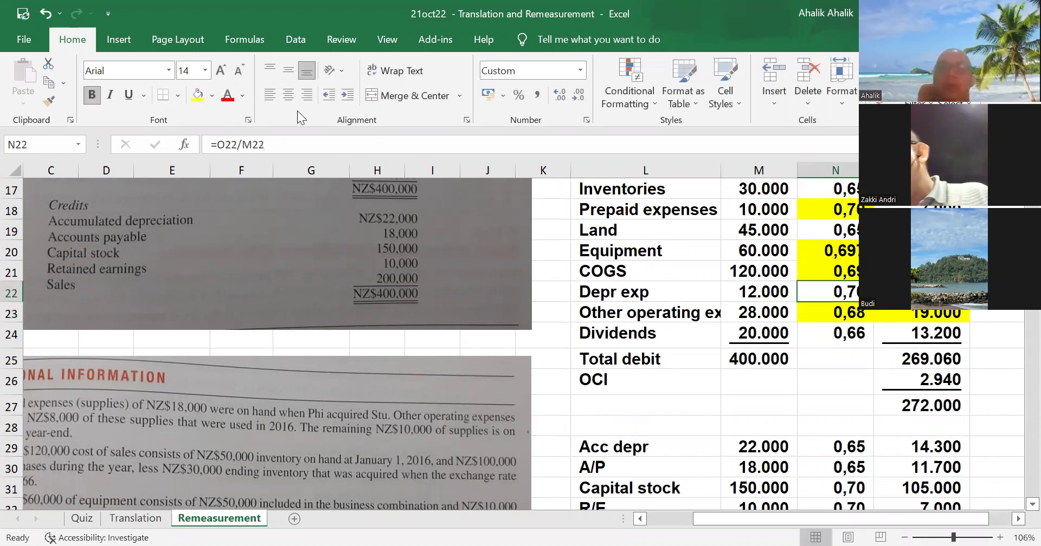
left_click(562, 94)
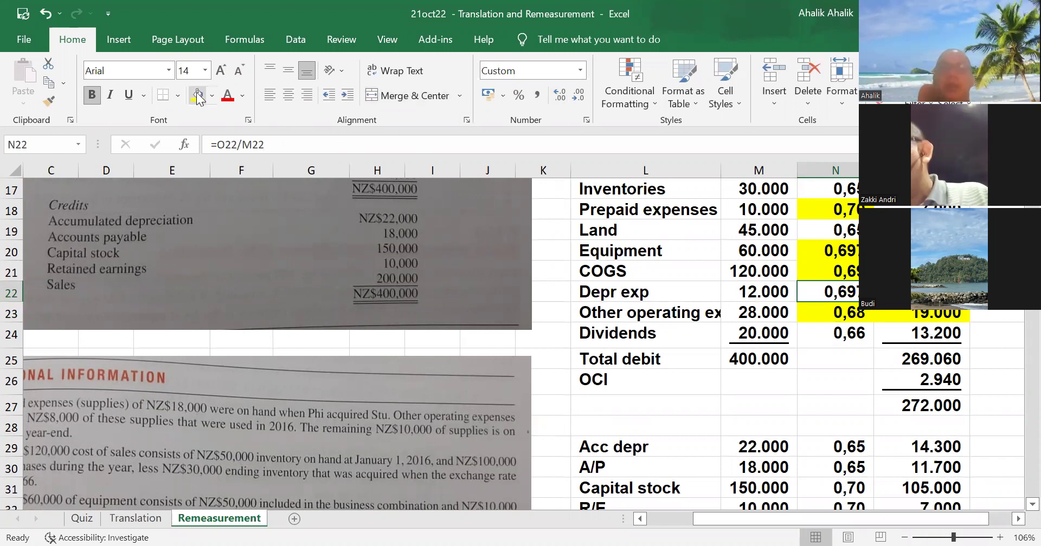
left_click(829, 251)
left_click(851, 294)
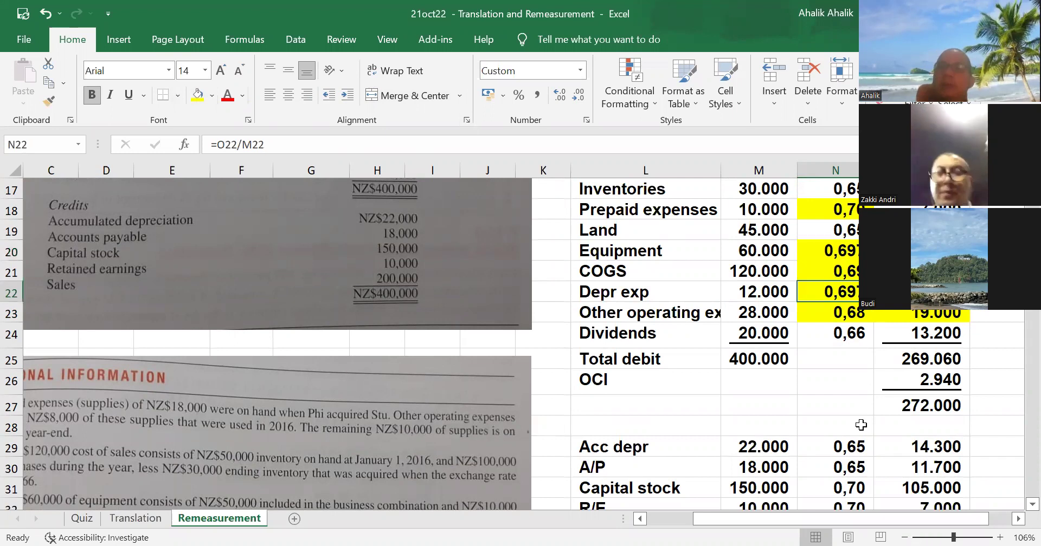
Step: Set the inventories' exchange rate in N17 to 0,66, matching the ending inventory rate in the COGS calculation
scroll(915, 326, "up", 2)
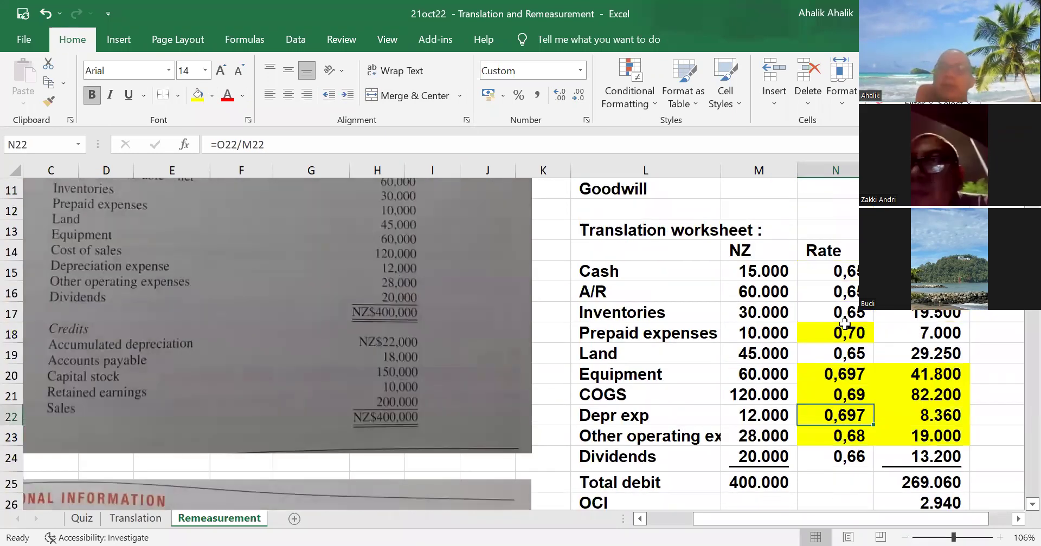
left_click_drag(882, 525, 835, 524)
scroll(342, 339, "down", 4)
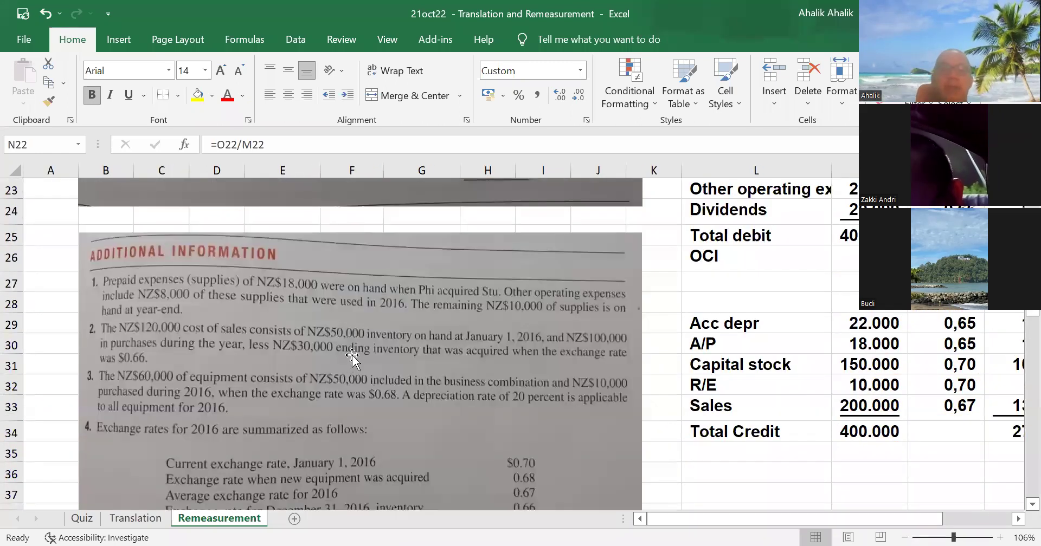
scroll(658, 348, "up", 5)
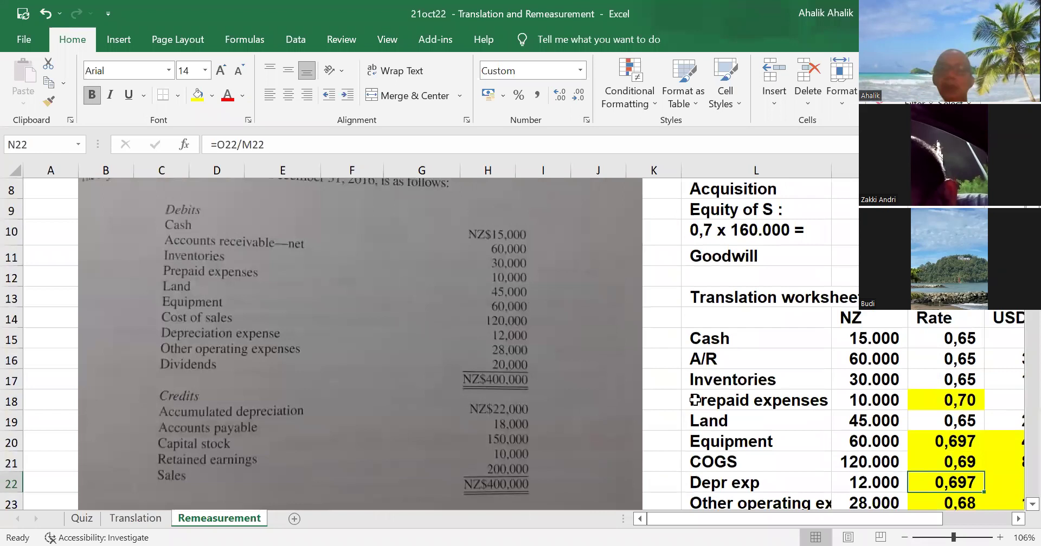
left_click(935, 379)
left_click_drag(886, 522, 932, 522)
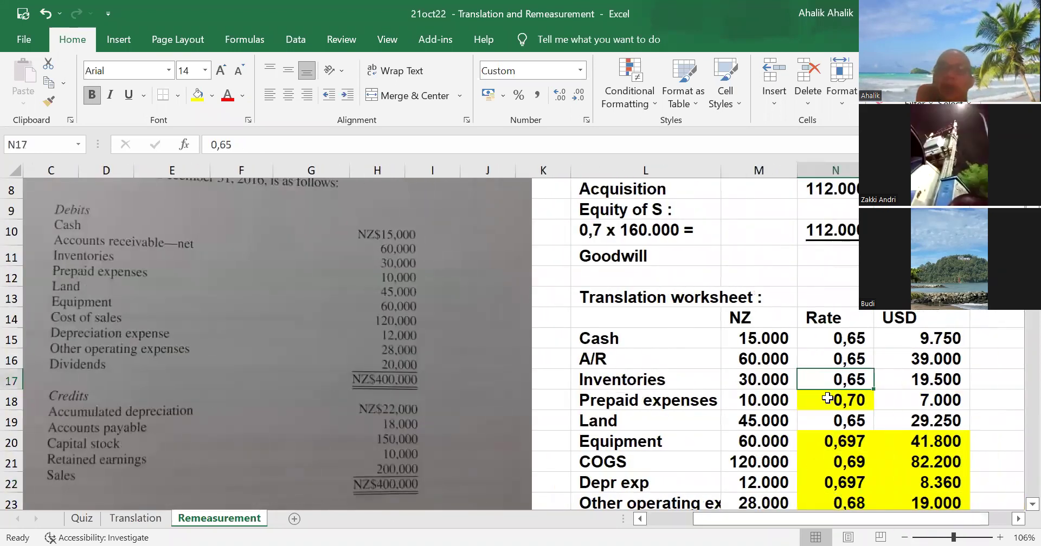
left_click_drag(850, 526, 805, 522)
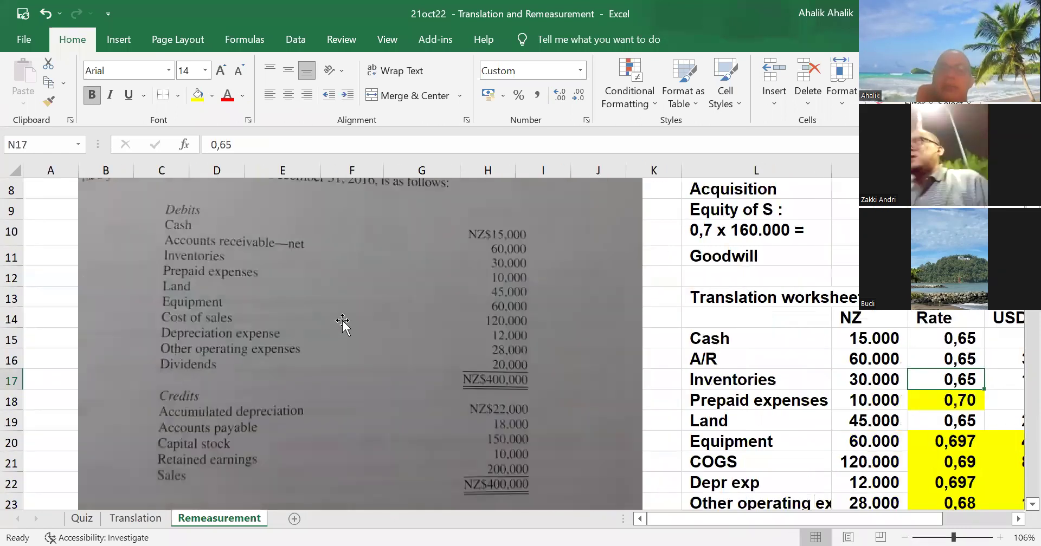
scroll(229, 382, "down", 10)
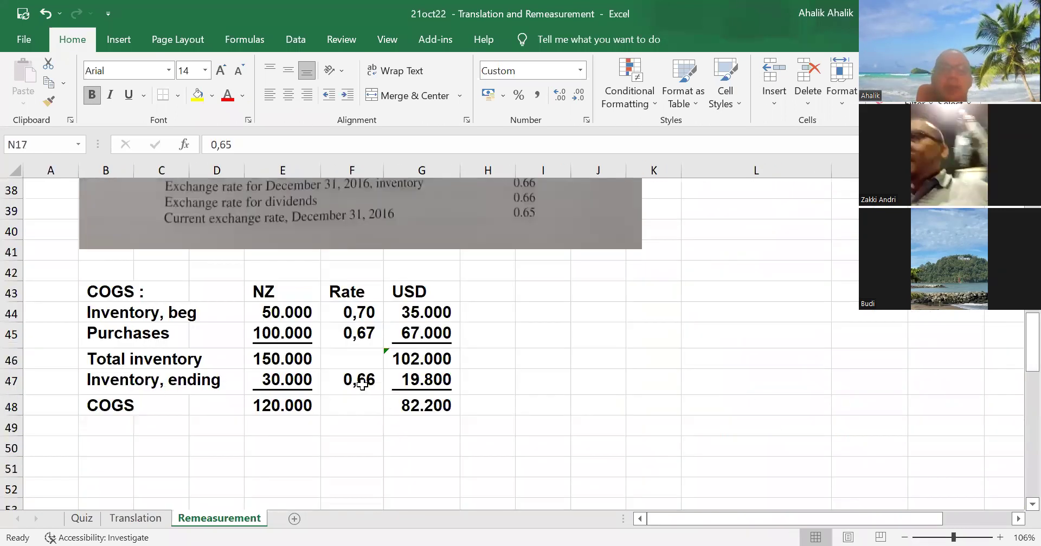
left_click(362, 385)
scroll(791, 364, "up", 9)
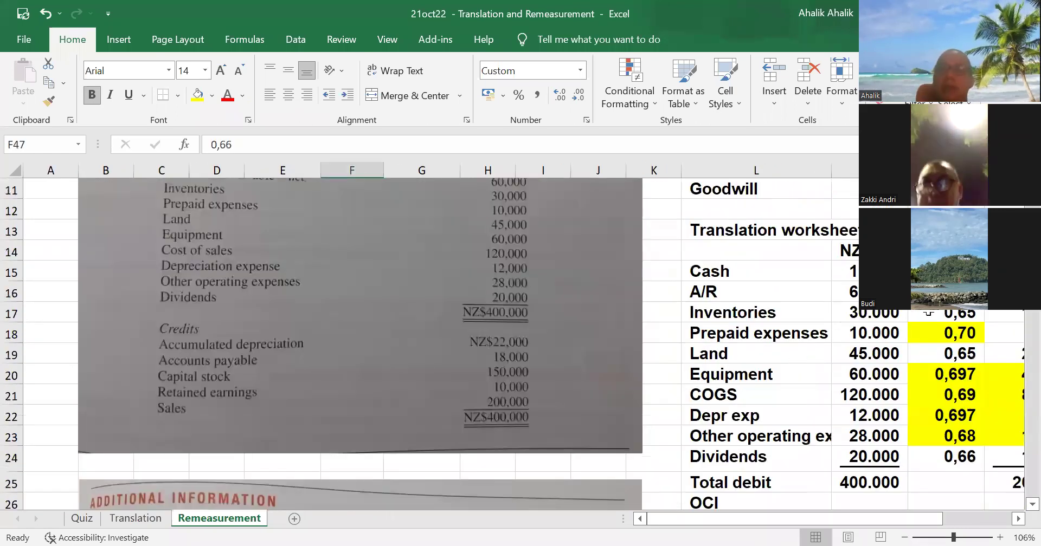
left_click(929, 313)
type("0,66")
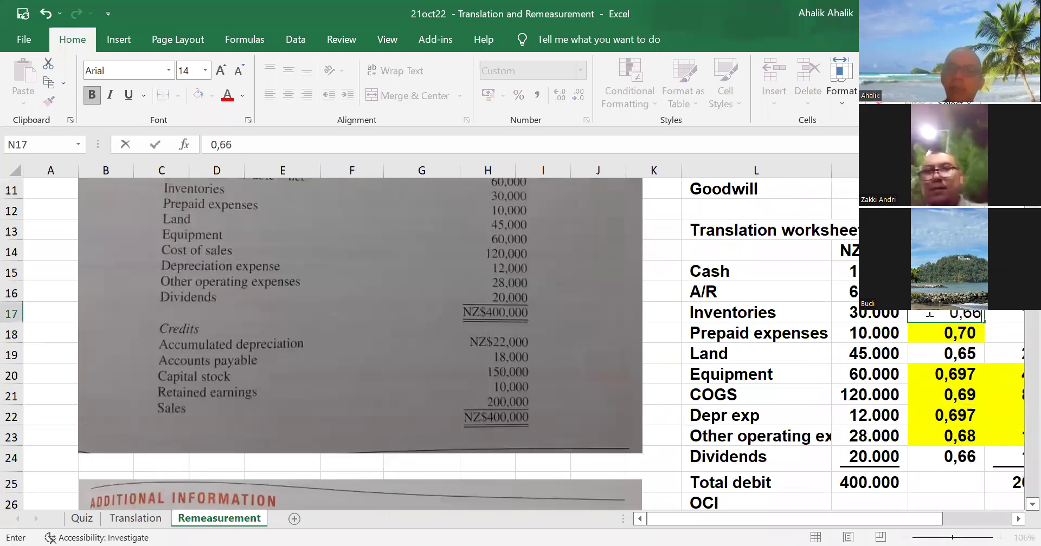
key("Return")
Step: Highlight the inventories' rate in yellow, along with the USD amounts of inventories and prepaid expenses
left_click(909, 316)
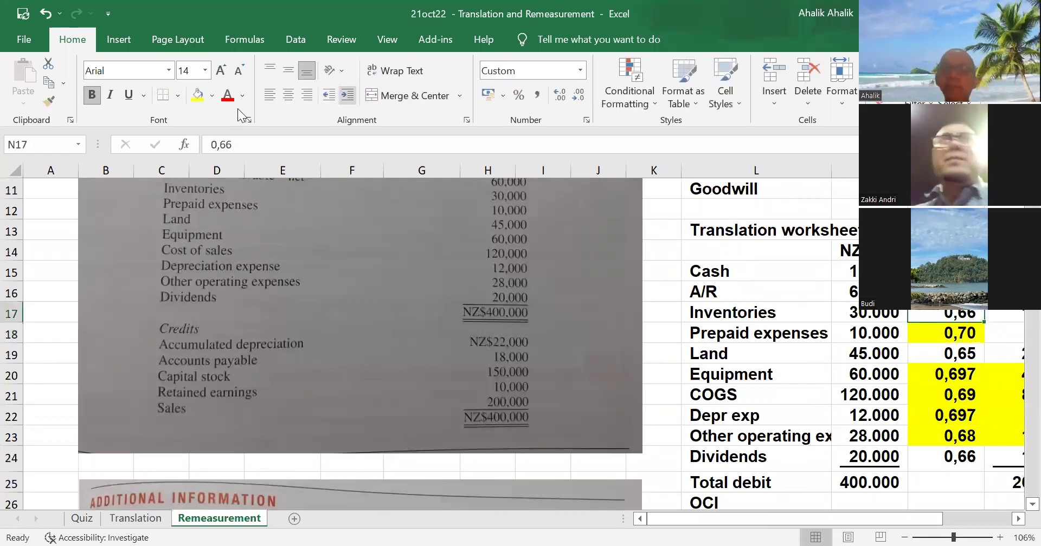
left_click_drag(942, 522, 1008, 521)
left_click_drag(870, 313, 870, 332)
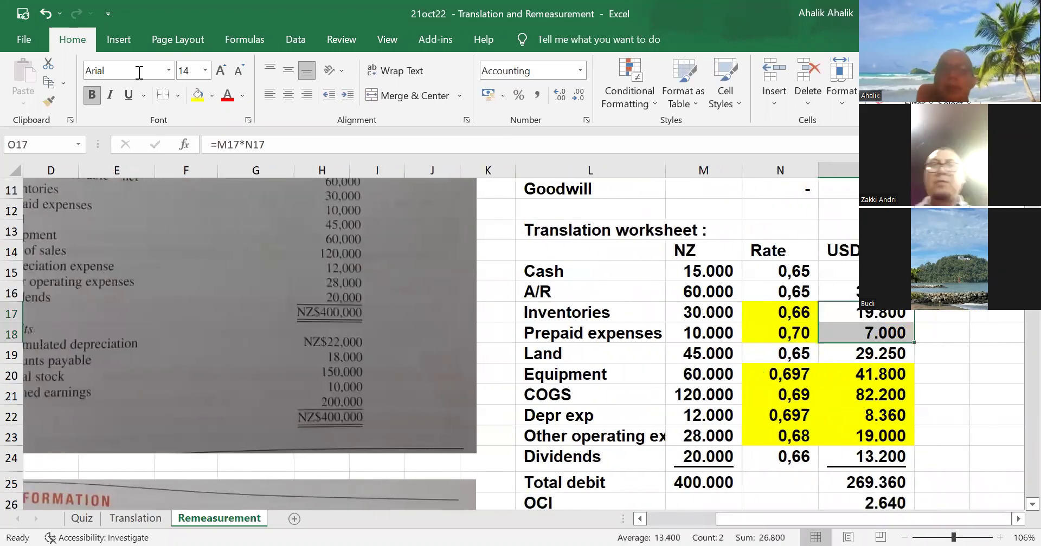
left_click(942, 415)
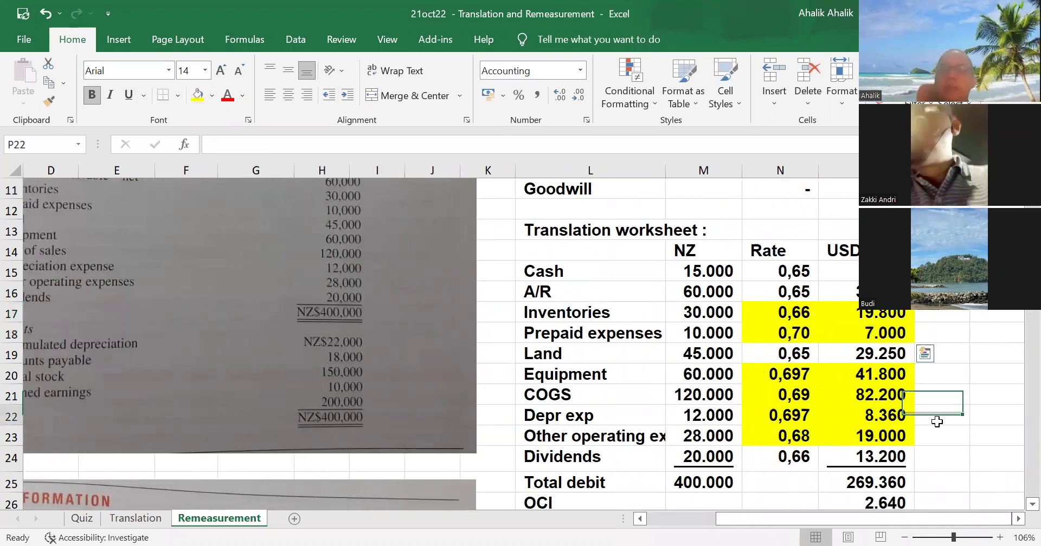
Step: Calculate the accumulated depreciation's USD amount in O29 with the formula =(10000*0,7)+O22
left_click_drag(866, 521, 801, 520)
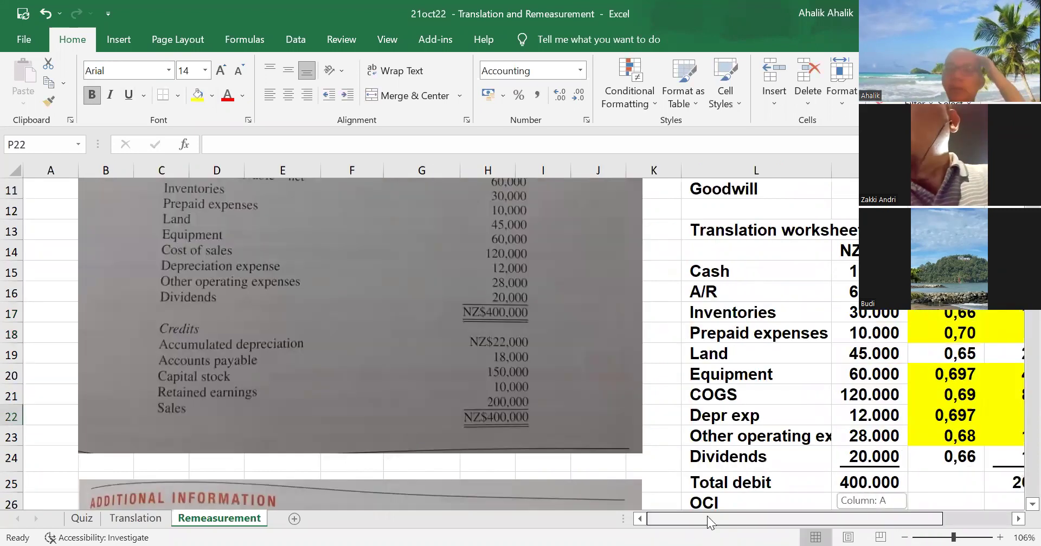
scroll(466, 390, "down", 3)
scroll(466, 389, "down", 1)
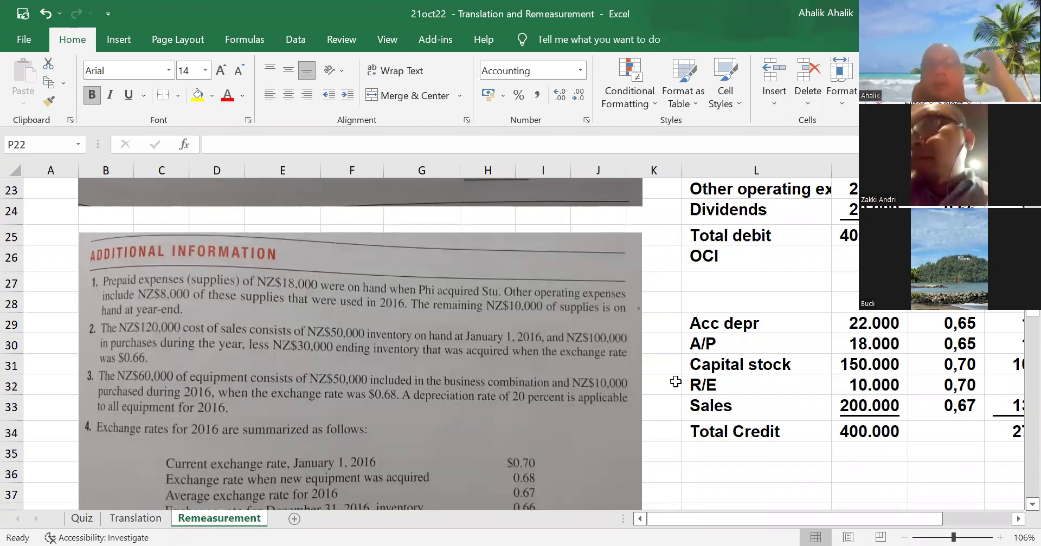
left_click(944, 324)
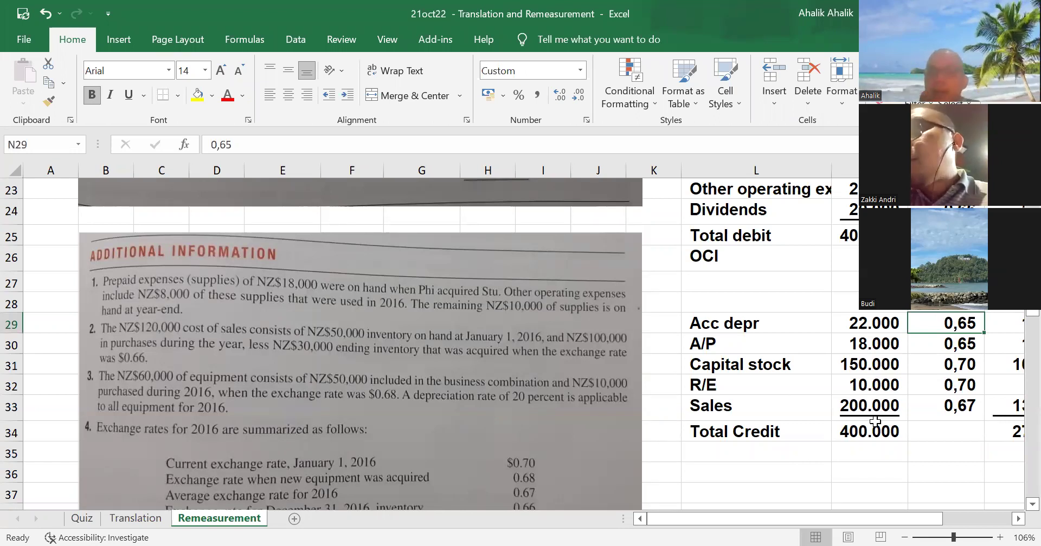
scroll(878, 396, "up", 1)
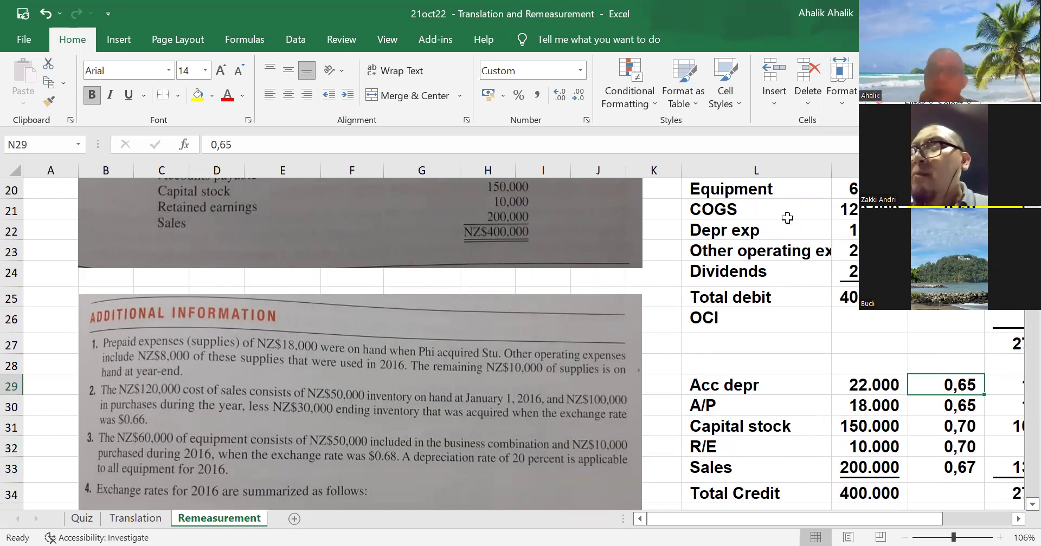
left_click_drag(897, 523, 943, 523)
left_click(895, 384)
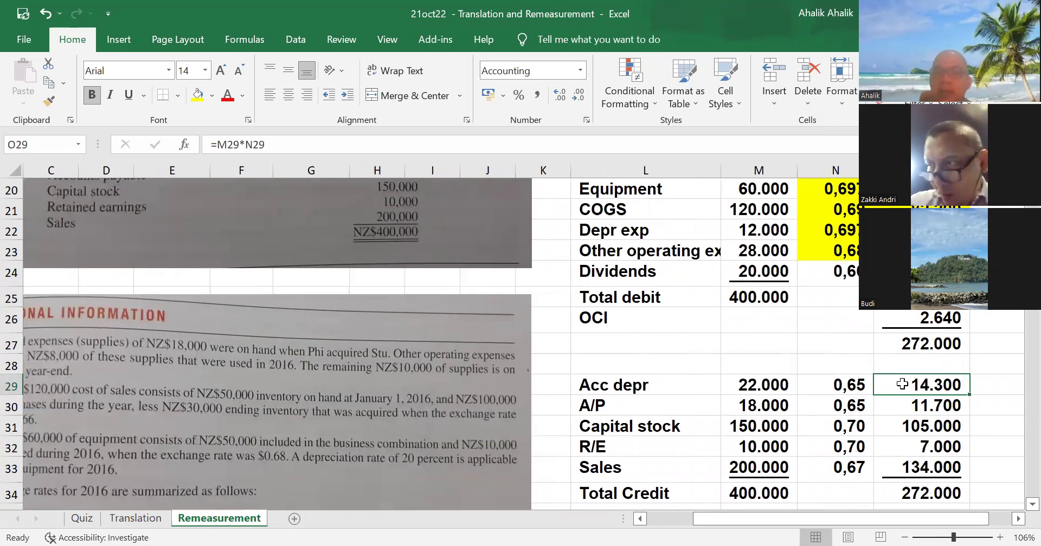
type("=(10000")
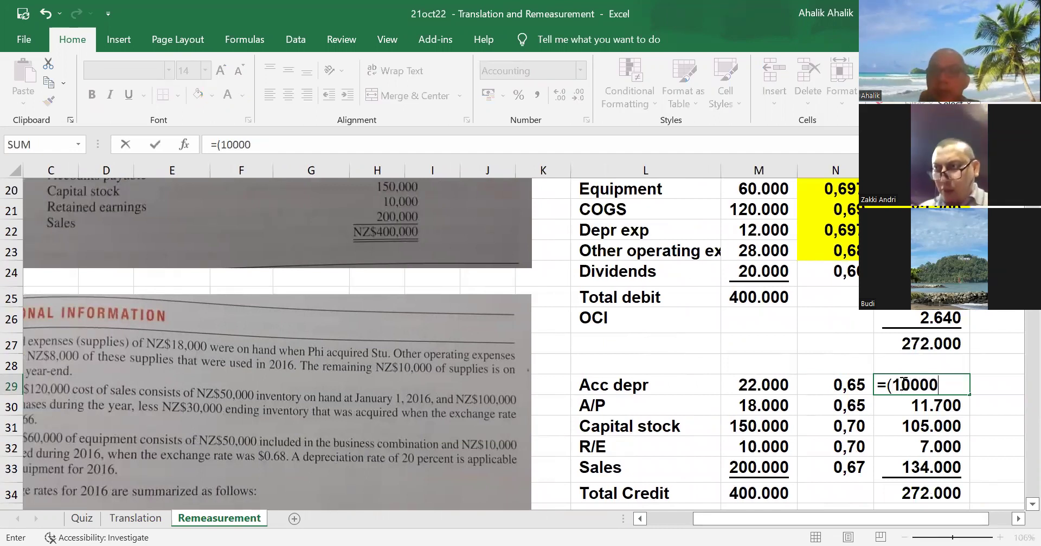
type("*")
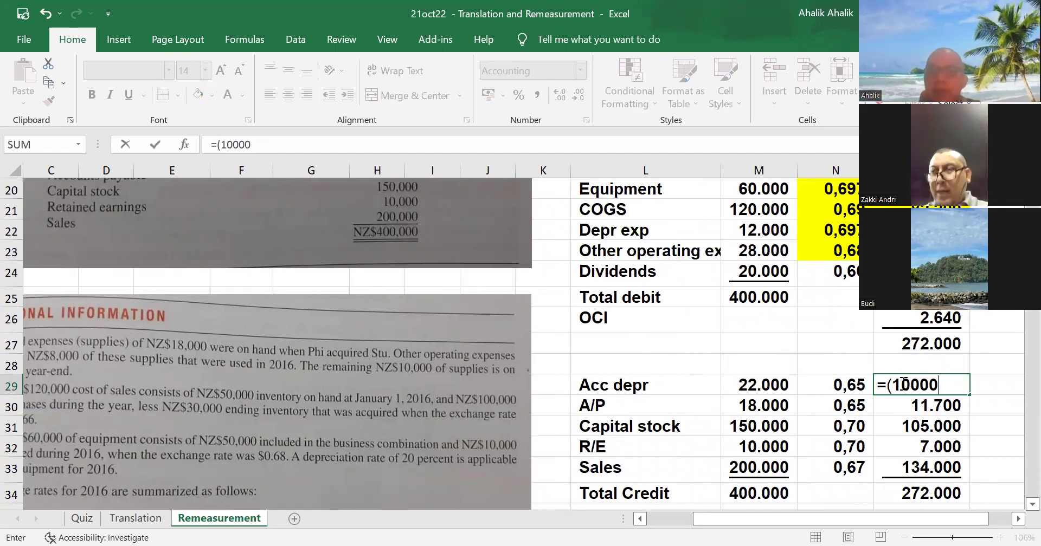
type("0,")
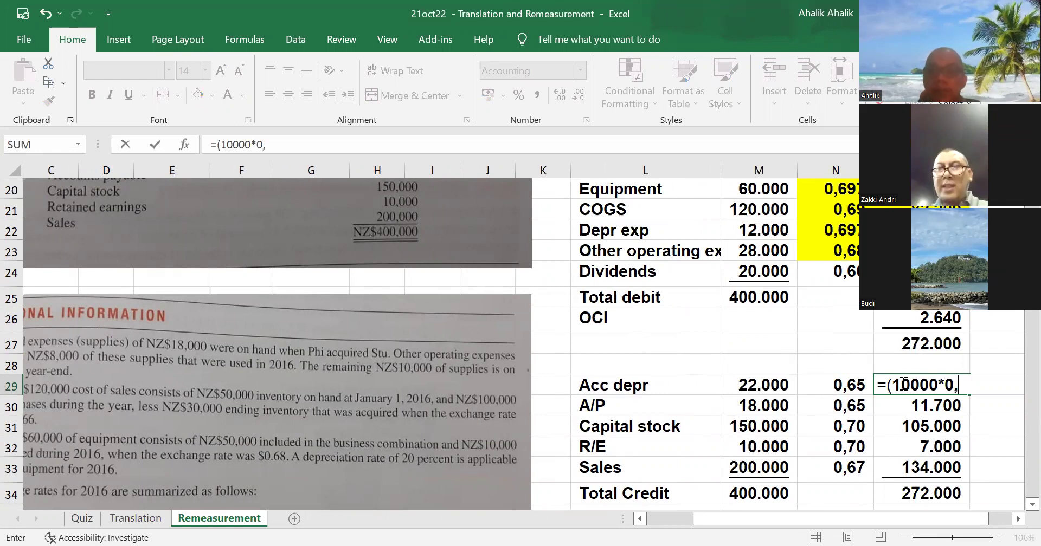
type("7)+")
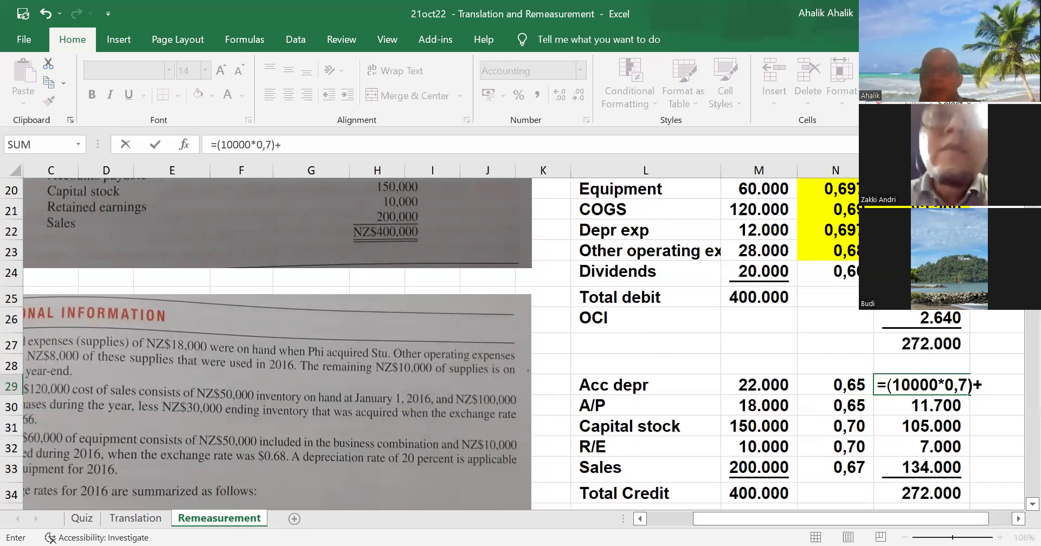
key("Up")
key("Up")
key("Up")
key("Up")
key("Up")
key("Up")
key("Up")
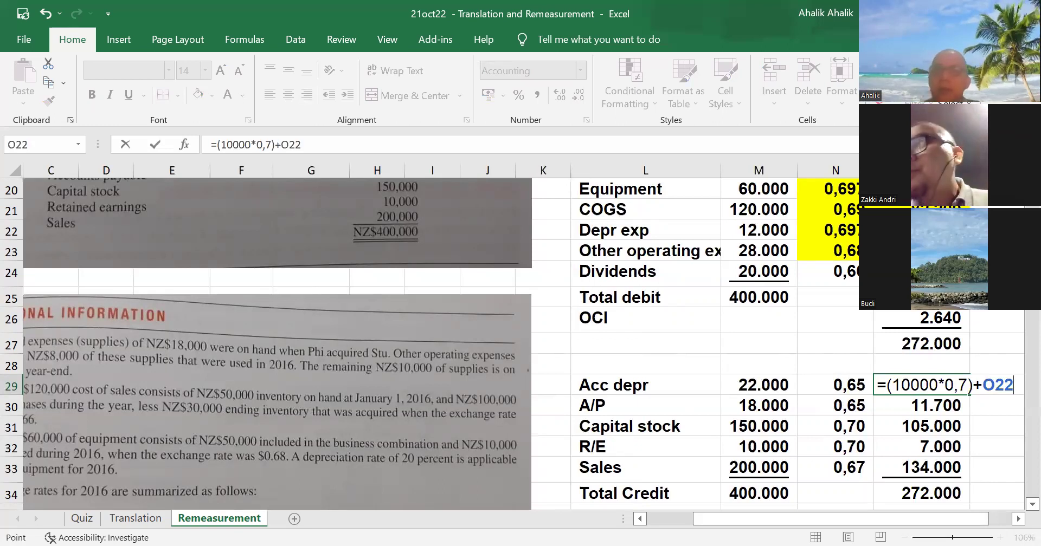
key("Return")
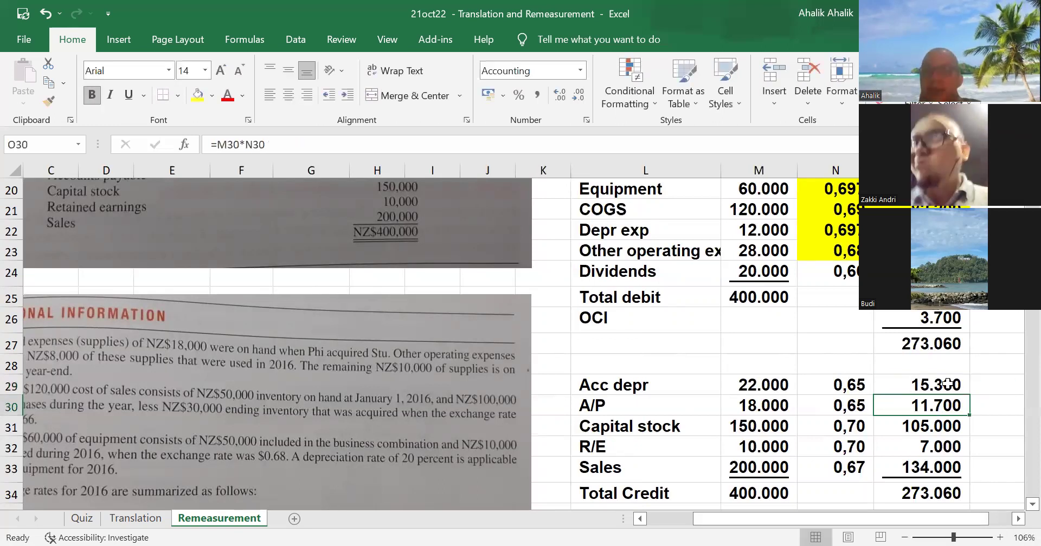
Step: Derive the accumulated depreciation's exchange rate in N29 with the formula =O29/M29
left_click(849, 381)
type("=")
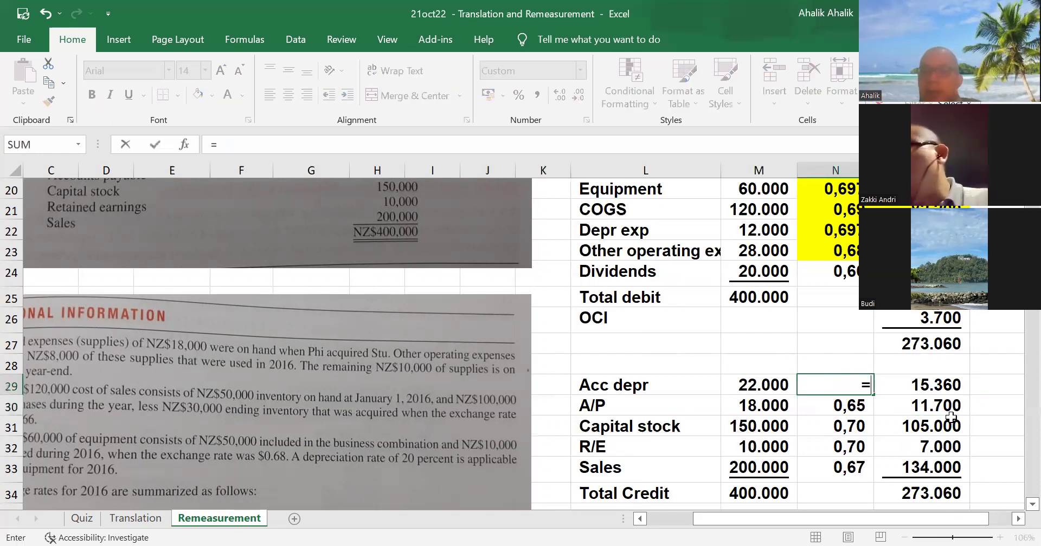
left_click(946, 384)
type("/")
left_click(775, 382)
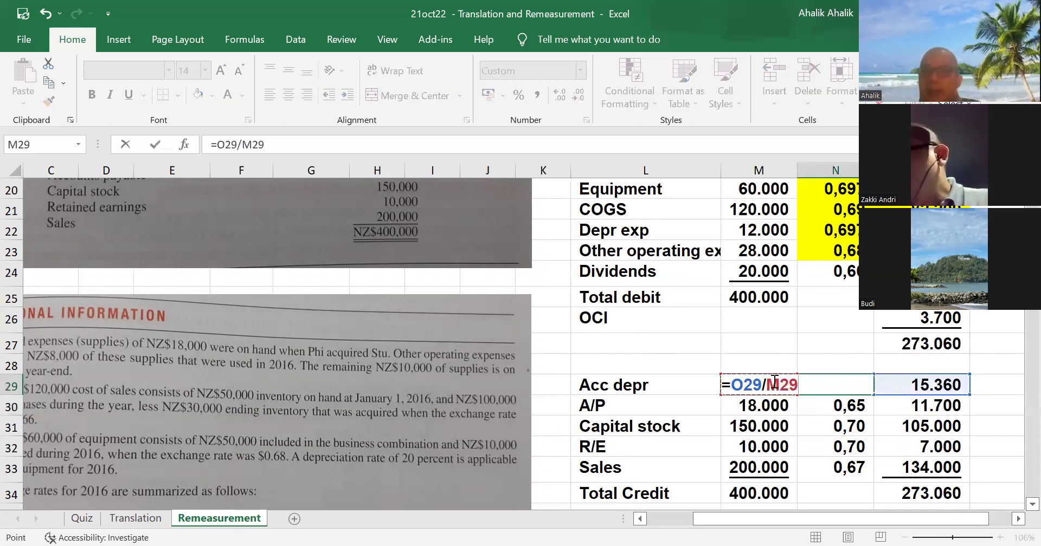
key("Return")
Step: Highlight the accumulated depreciation's rate and USD amount in yellow and show the rate with three decimals
left_click_drag(834, 385, 912, 386)
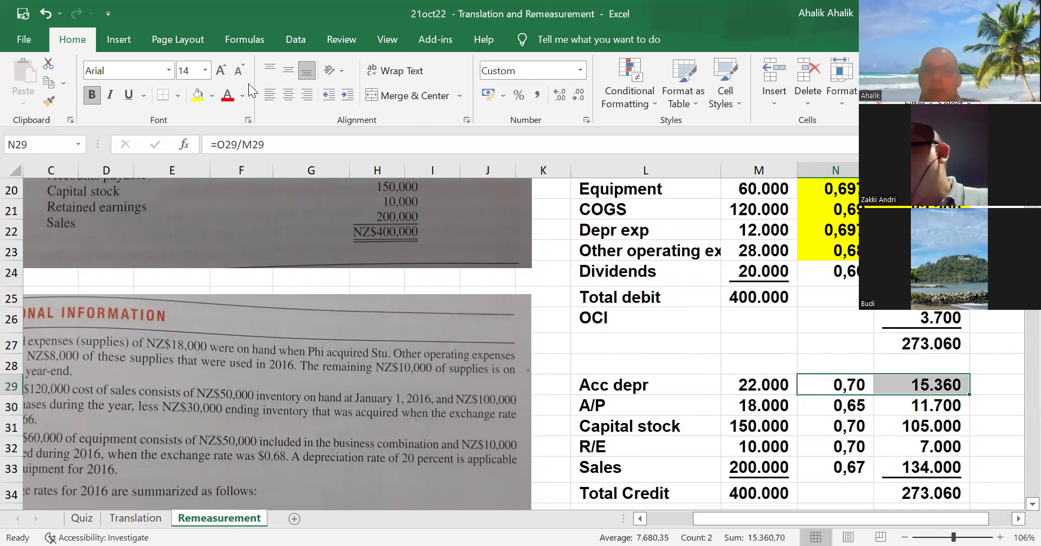
left_click(199, 96)
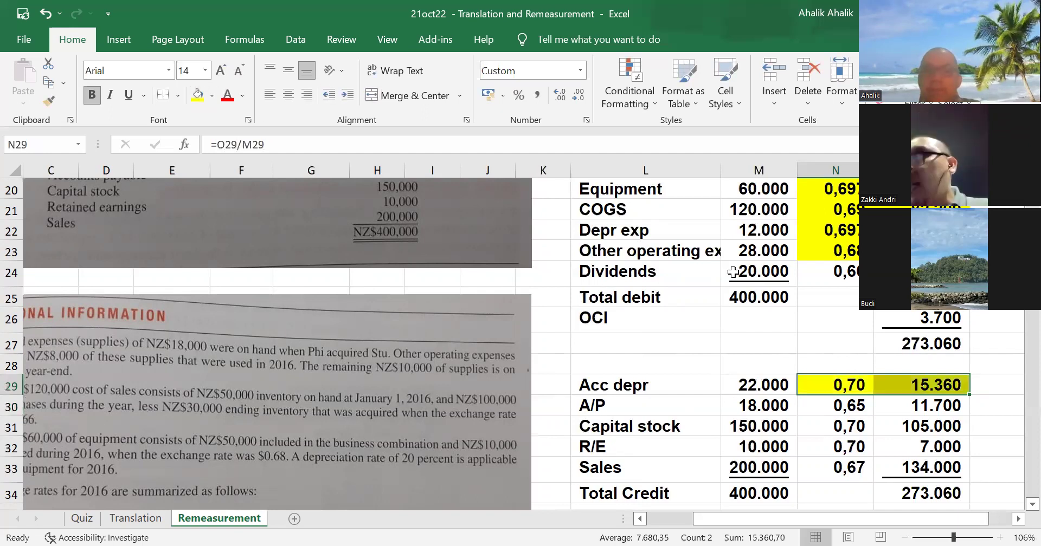
left_click(834, 384)
left_click(559, 95)
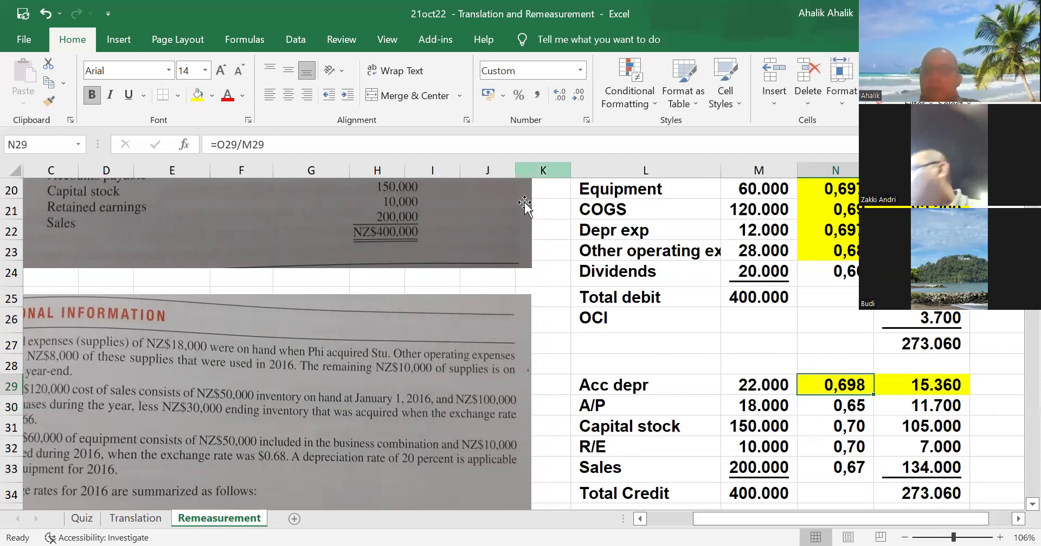
Step: Review the accumulated depreciation formula and check the remaining credit items' rates against the listed 2016 exchange rates
left_click(907, 386)
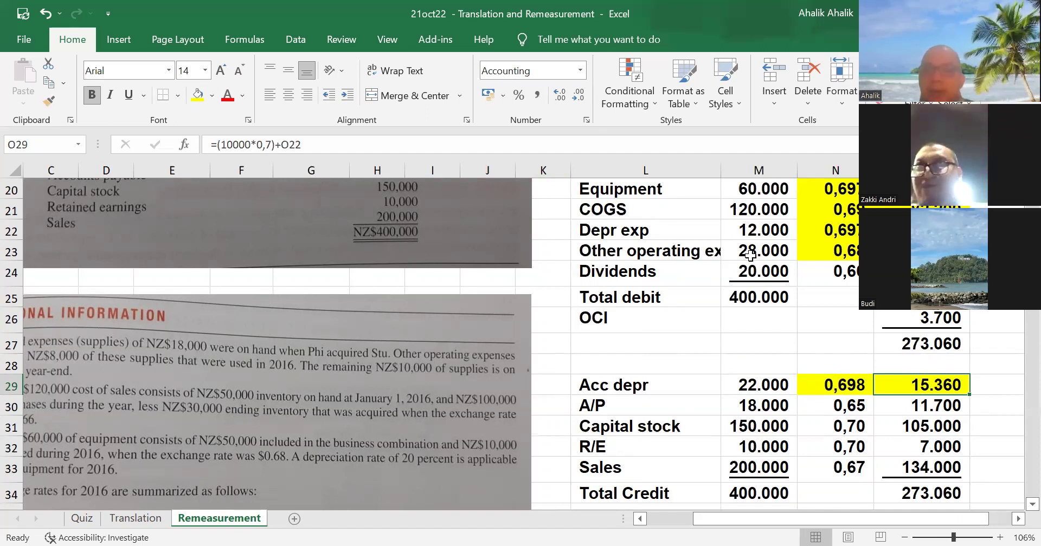
scroll(870, 358, "down", 1)
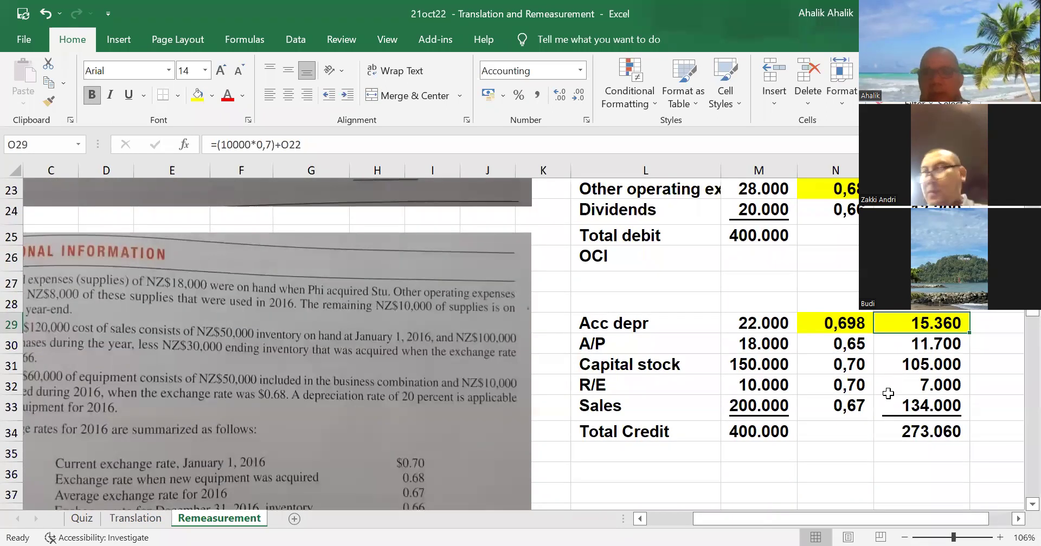
left_click(614, 346)
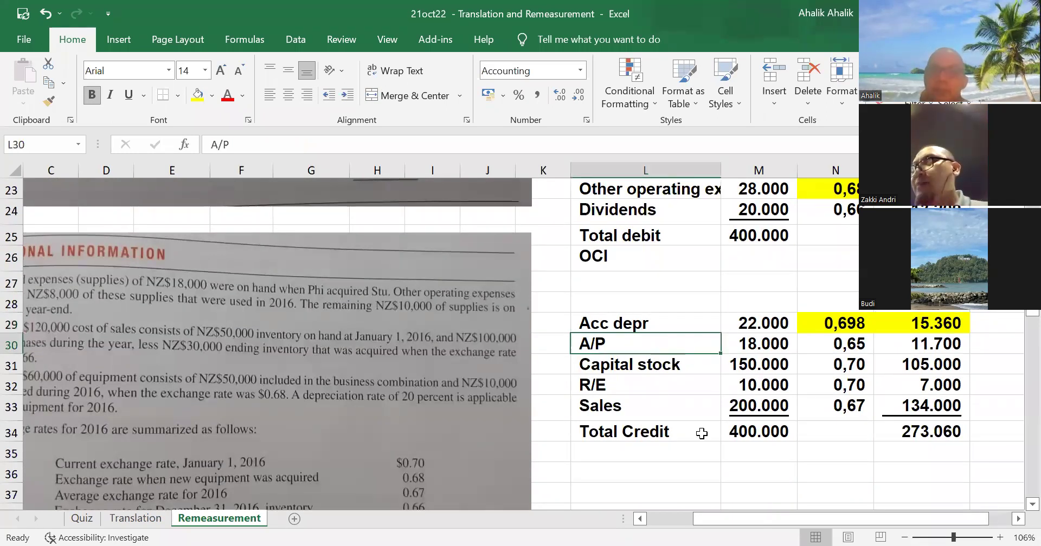
left_click(841, 339)
left_click(650, 366)
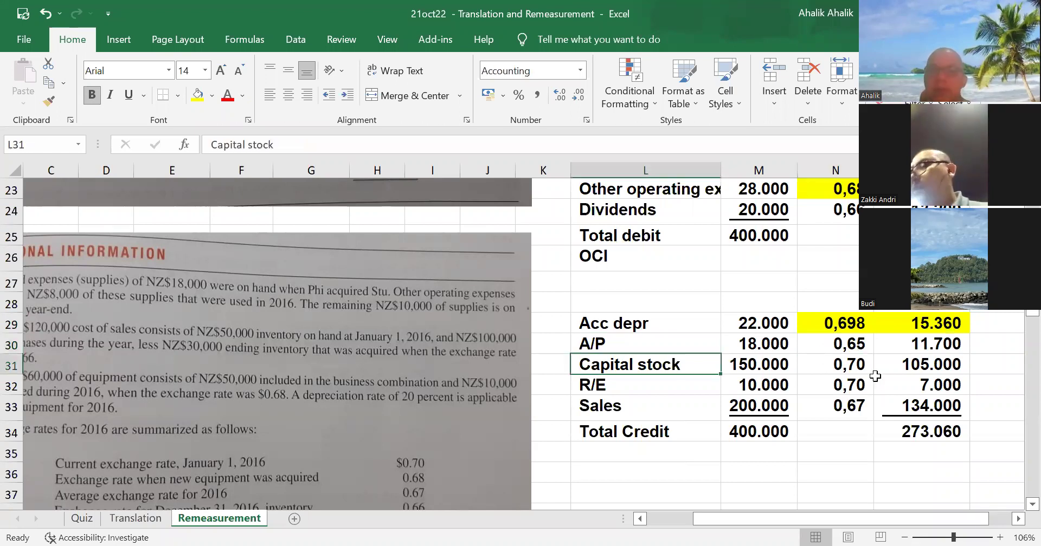
left_click(662, 389)
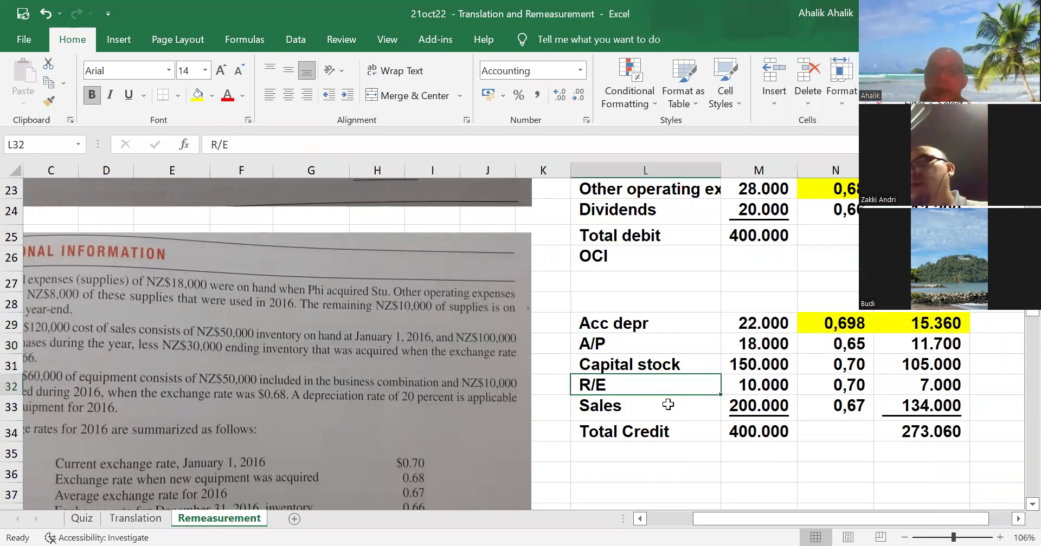
left_click_drag(792, 519, 633, 501)
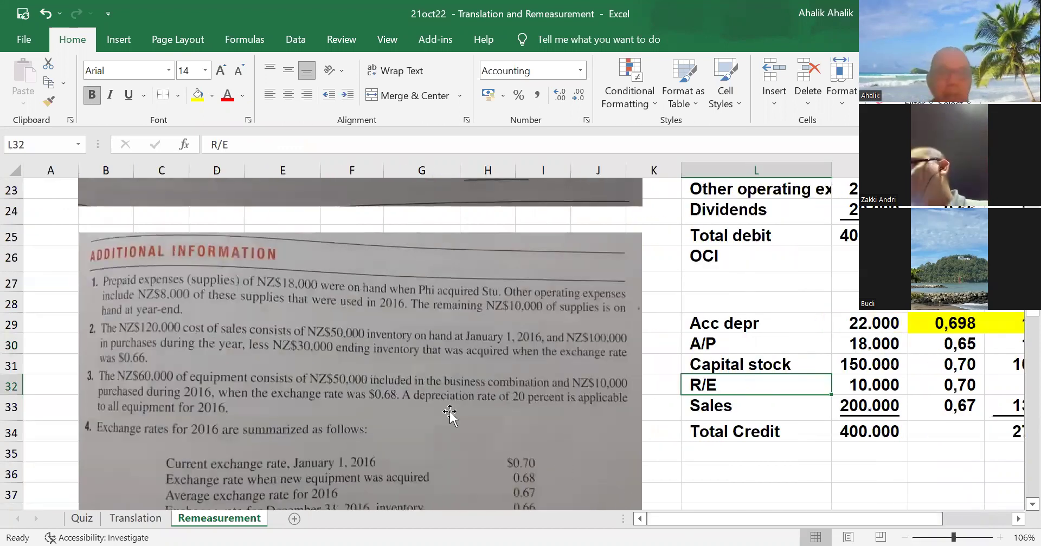
scroll(412, 312, "down", 3)
scroll(417, 293, "down", 1)
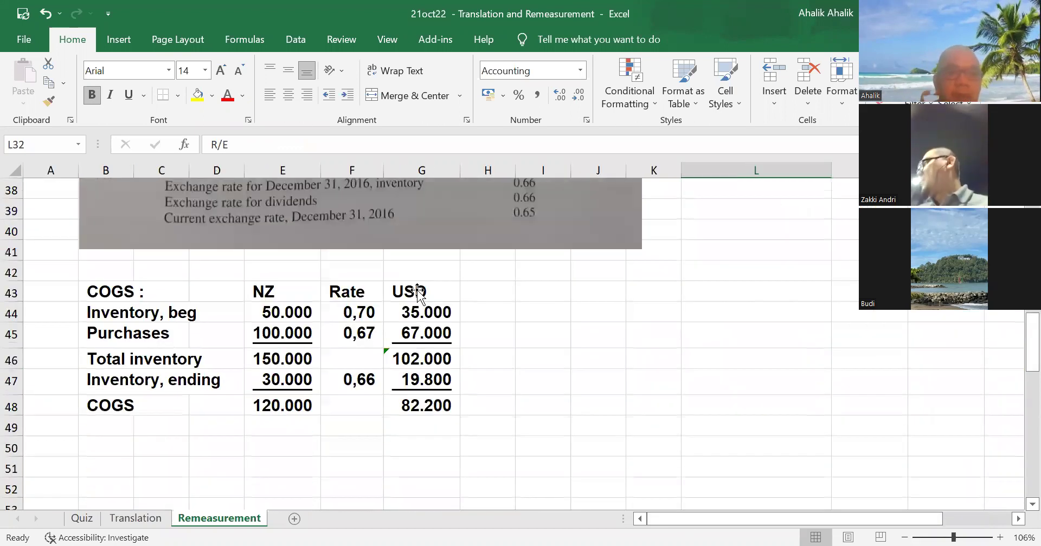
scroll(418, 292, "up", 2)
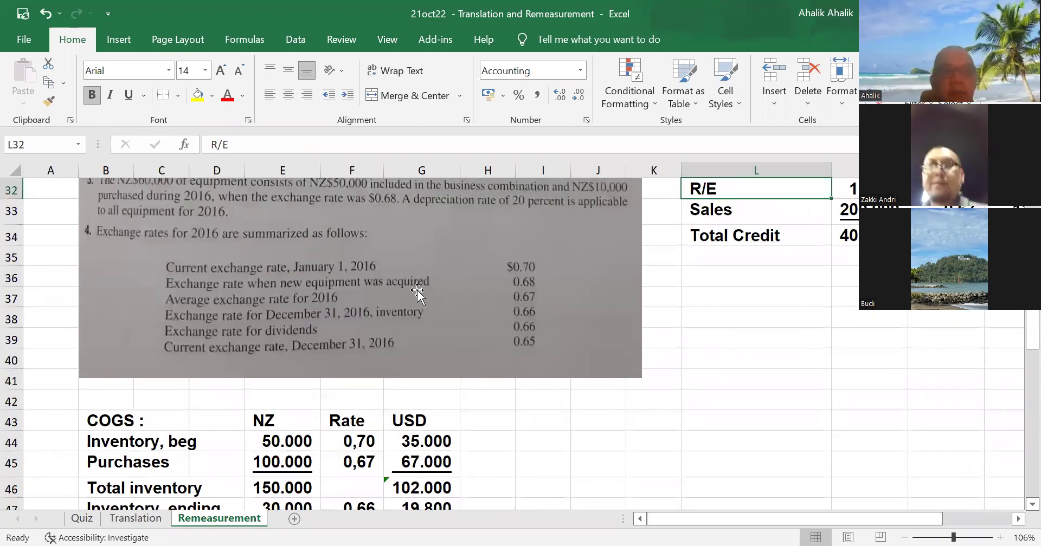
Step: Inspect the USD formulas for accumulated depreciation, depreciation expense and other operating expenses, and examine the OCI row
scroll(418, 293, "up", 5)
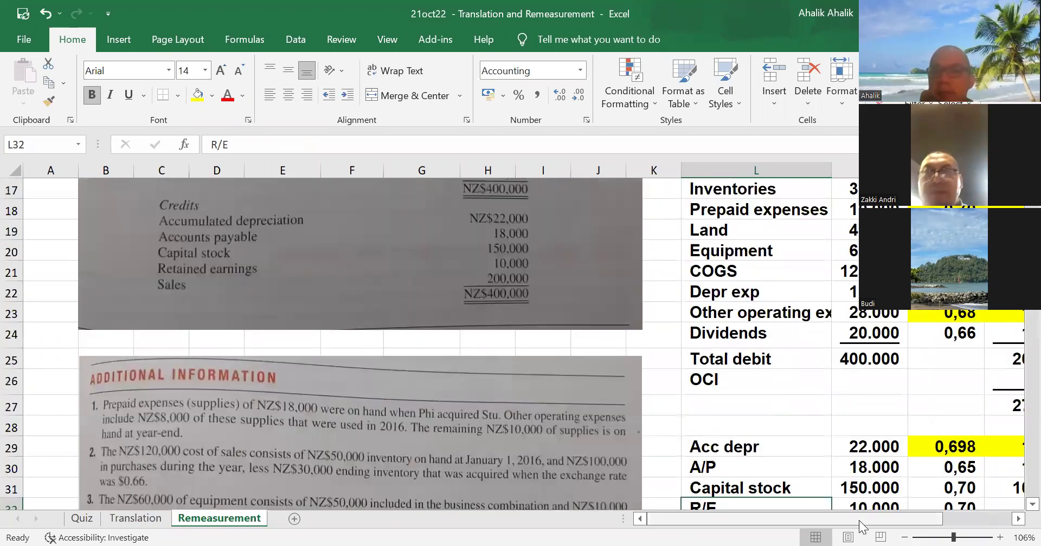
left_click_drag(859, 521, 927, 521)
left_click(865, 451)
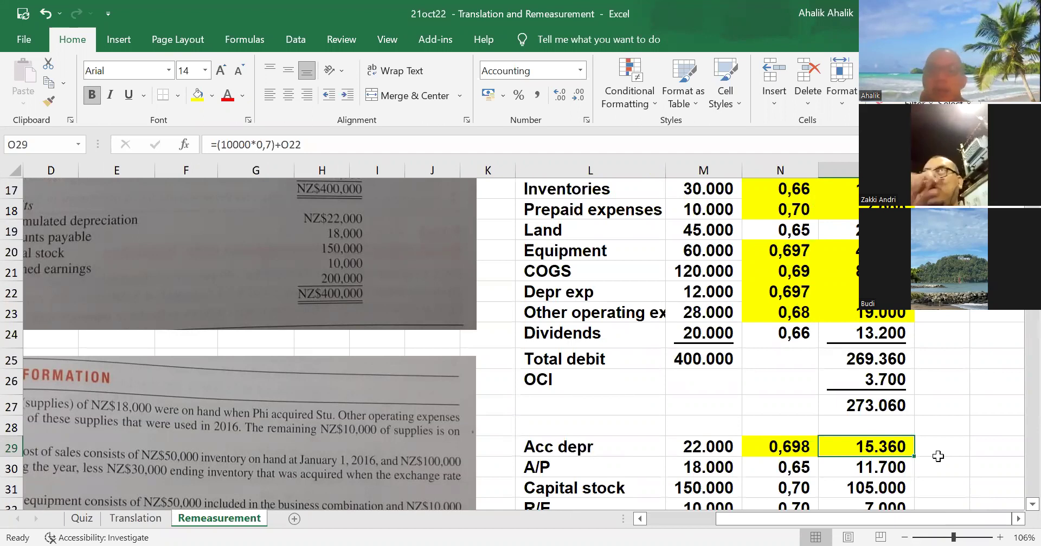
left_click(854, 291)
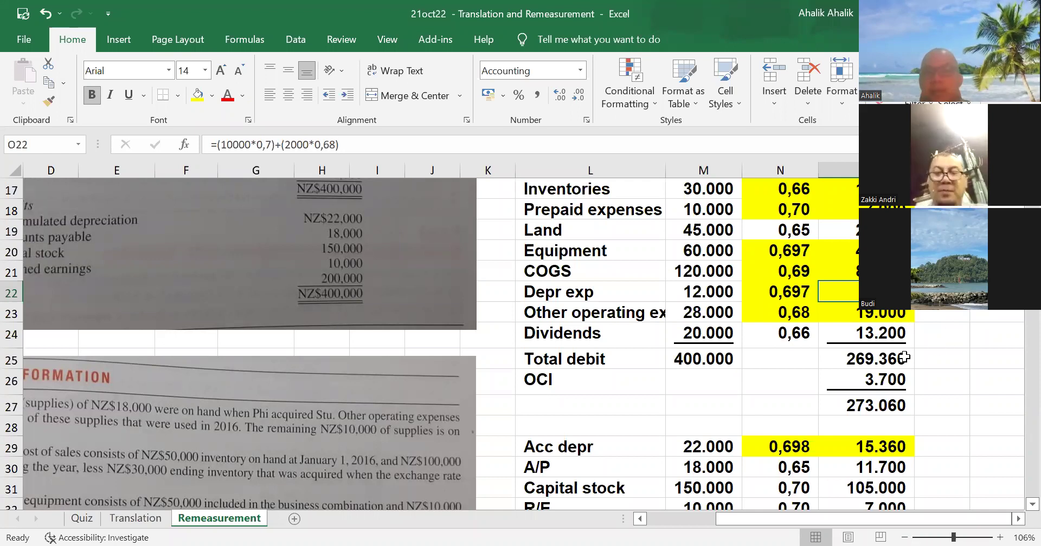
left_click(871, 319)
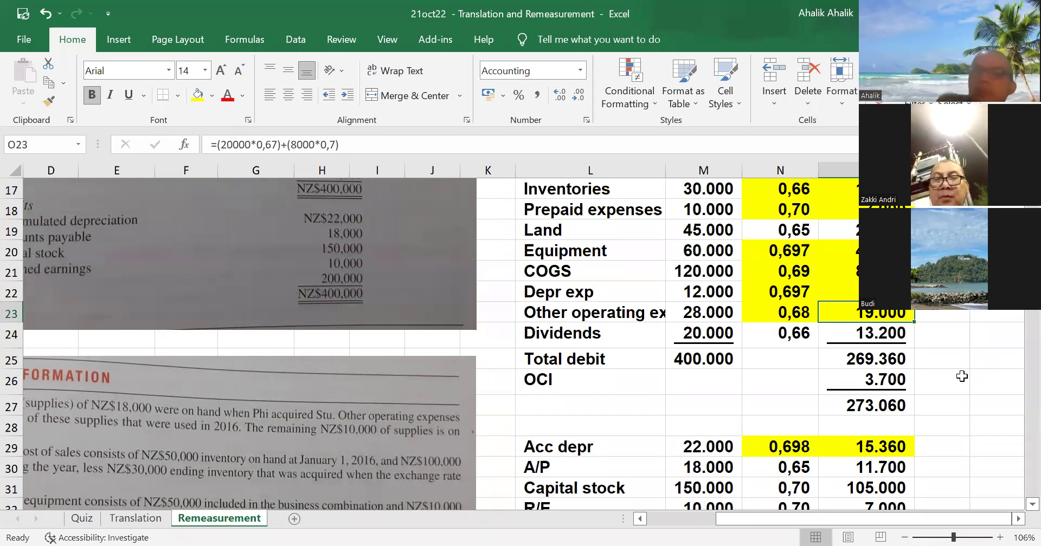
scroll(937, 345, "down", 2)
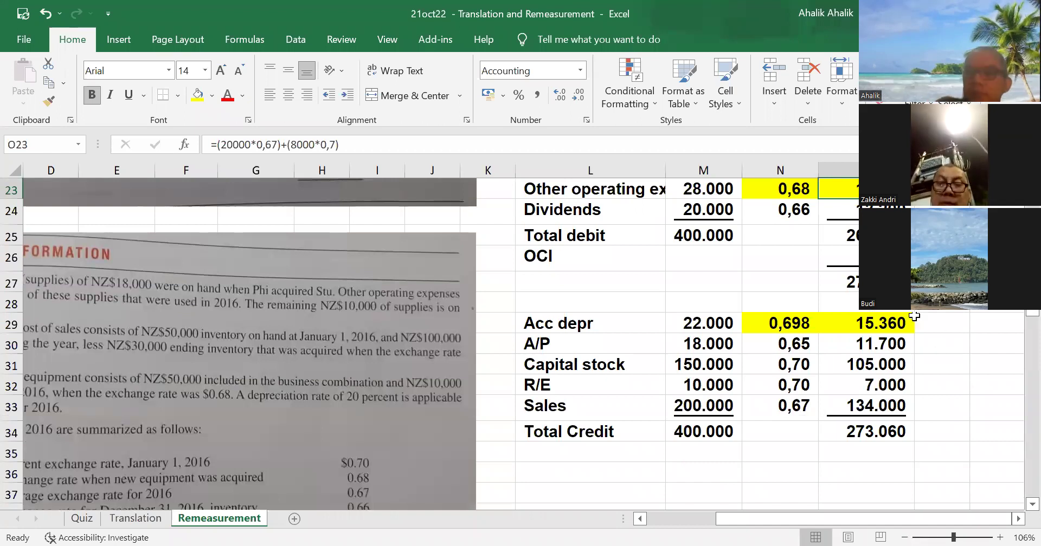
left_click(575, 262)
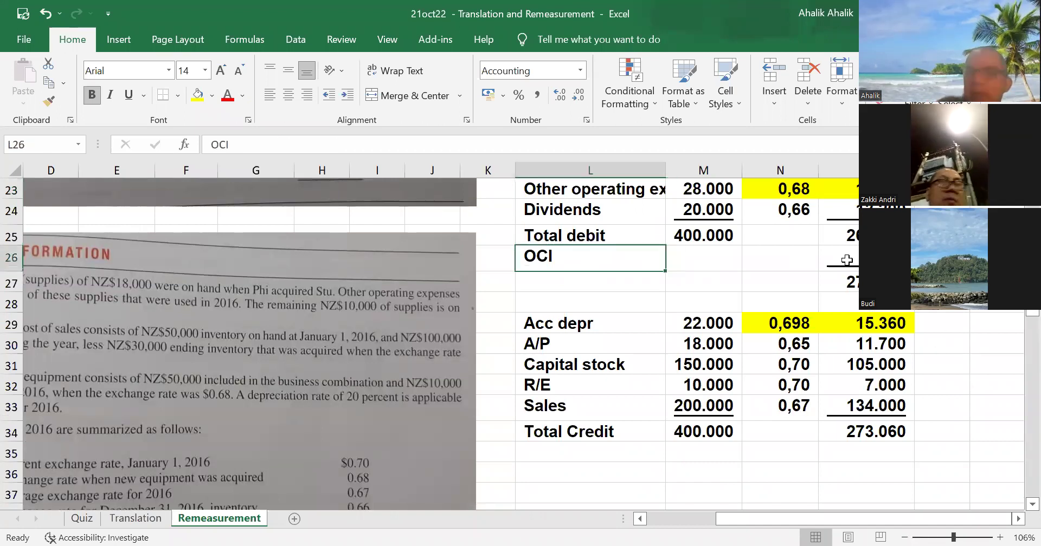
key("Right")
key("Right")
key("Right")
left_click(585, 266)
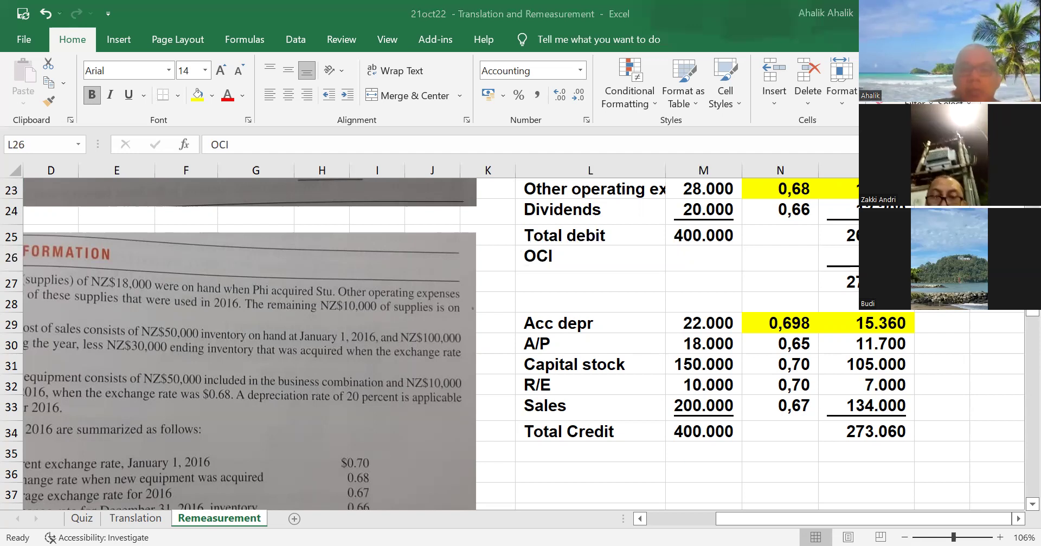
scroll(584, 451, "up", 3)
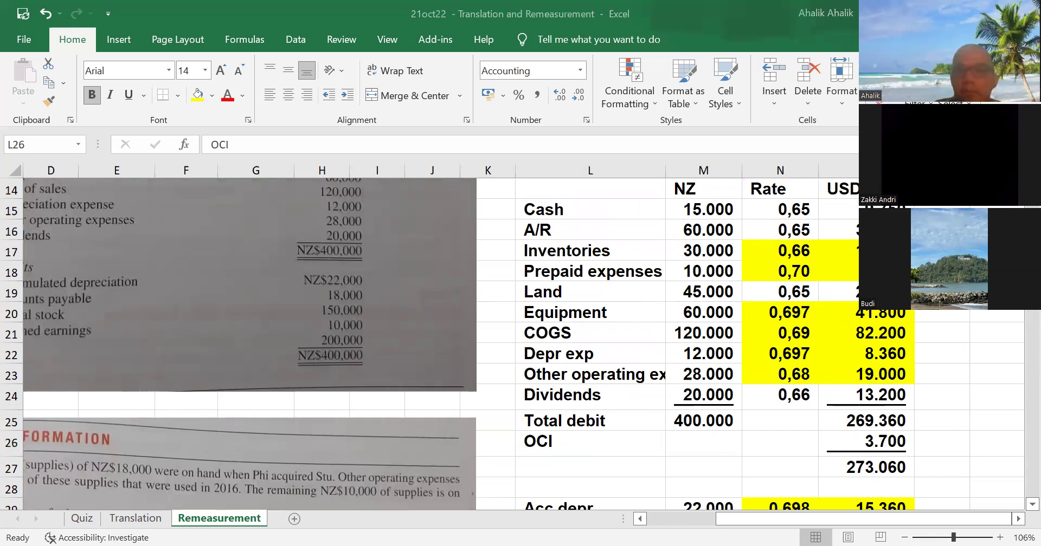
Step: Paste the picture of the solved remeasurement worksheet and place it beside the worksheet, starting around column R
scroll(520, 336, "right", 2)
left_click(19, 76)
left_click_drag(501, 426, 940, 223)
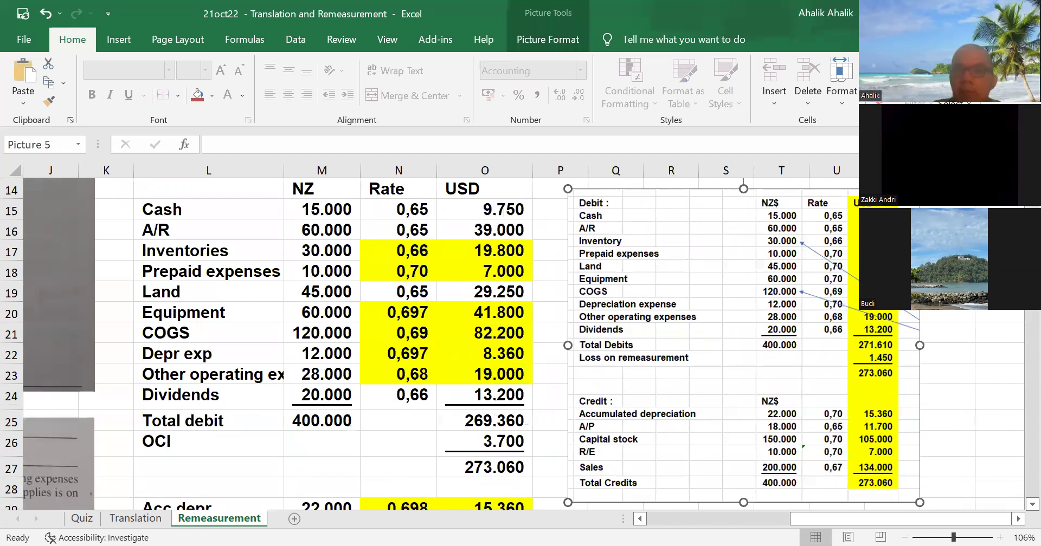
left_click_drag(746, 306, 865, 317)
Step: Examine P 14-6's acquisition text, trial balance, additional information and 2016 exchange rates to check the rate for land
left_click_drag(832, 522, 688, 521)
scroll(223, 378, "down", 3)
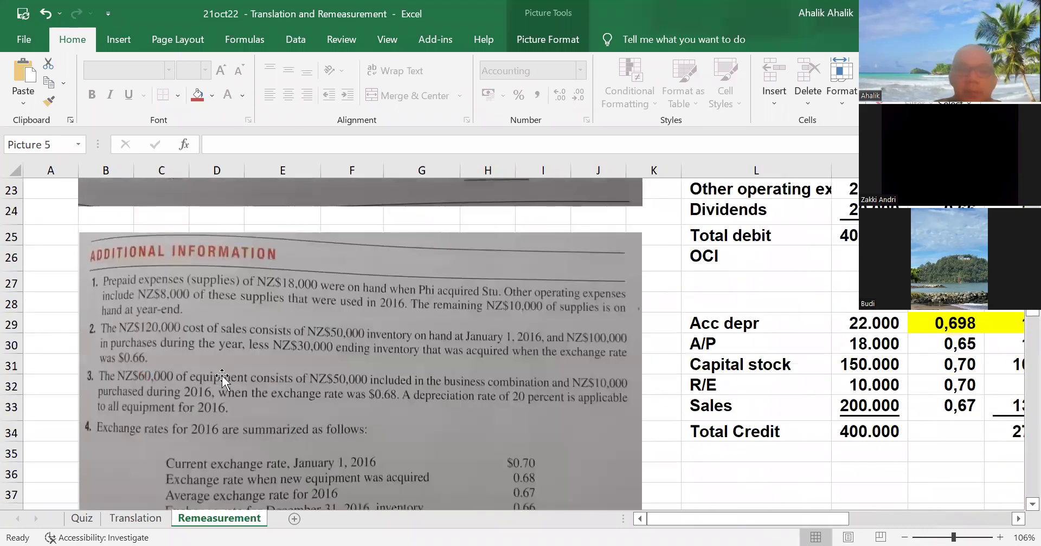
scroll(329, 360, "up", 7)
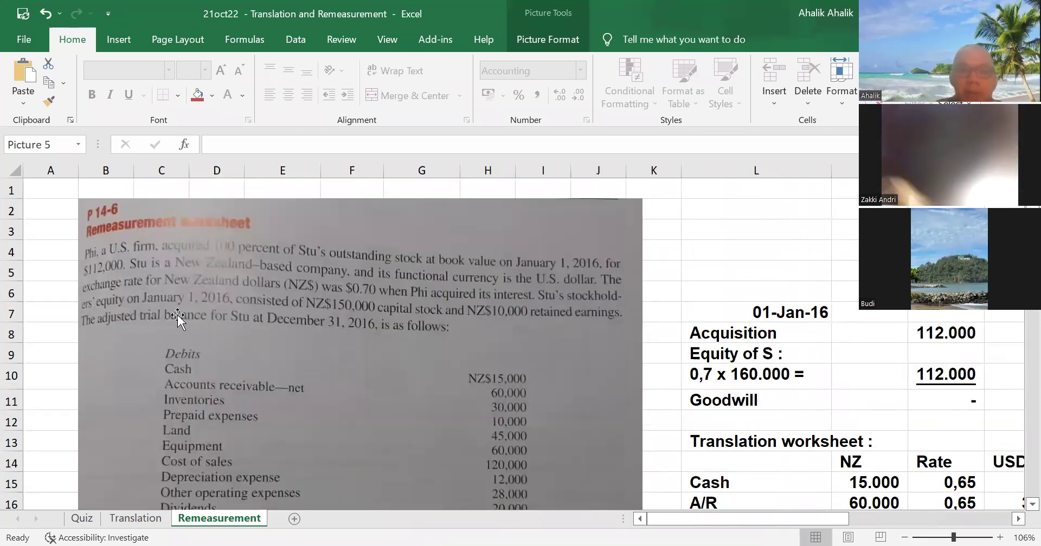
scroll(290, 328, "down", 3)
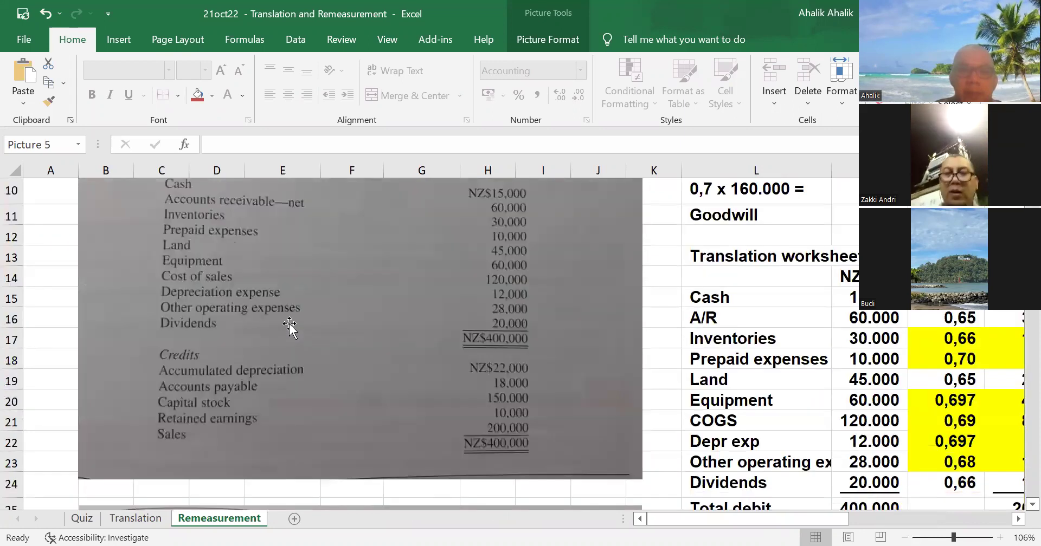
scroll(289, 325, "up", 1)
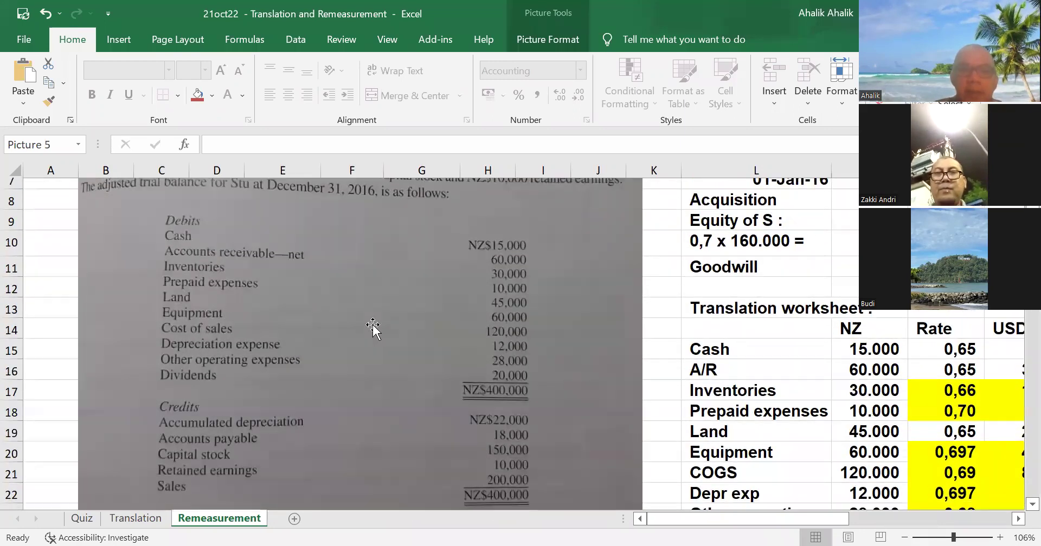
scroll(373, 327, "down", 5)
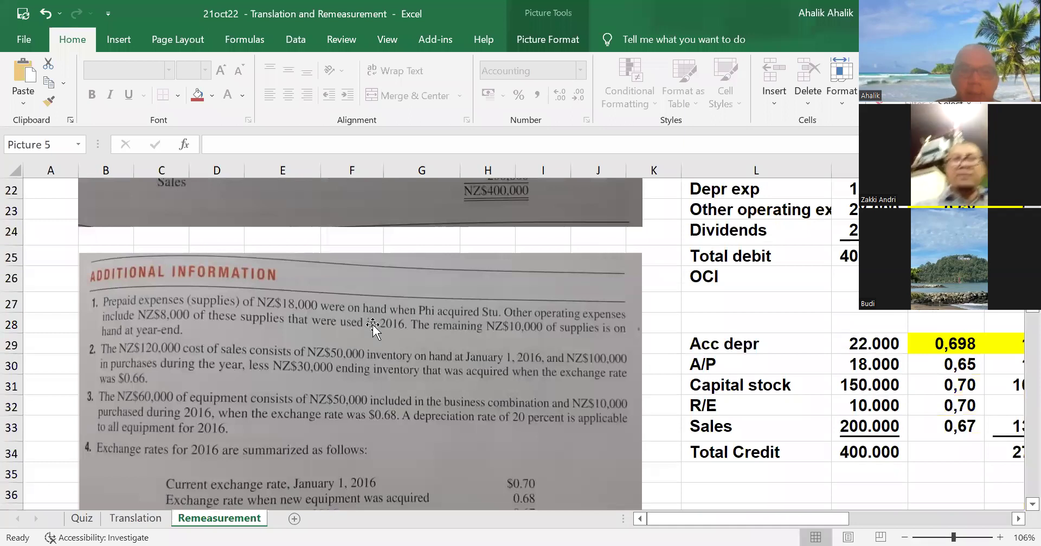
scroll(431, 344, "down", 4)
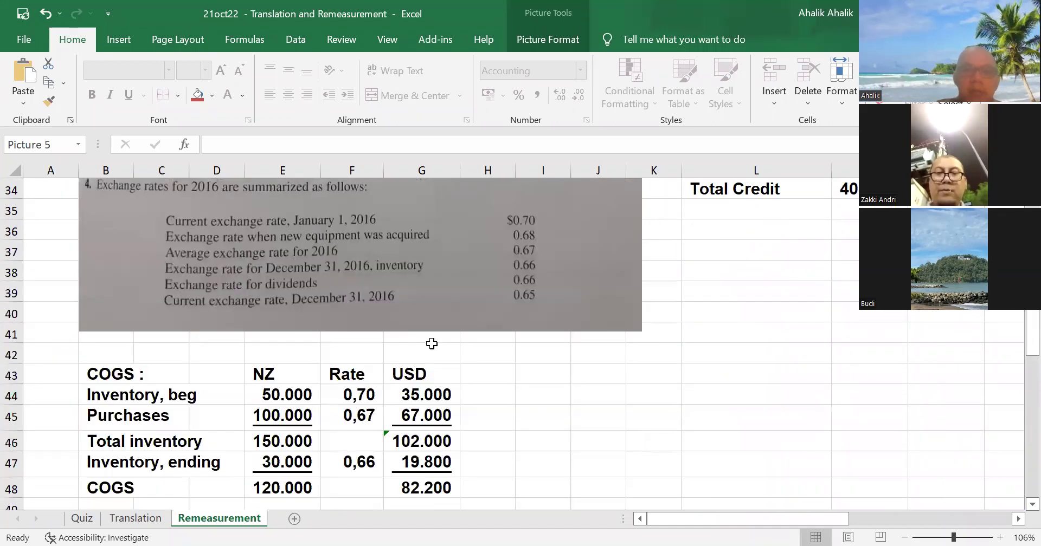
scroll(427, 342, "up", 2)
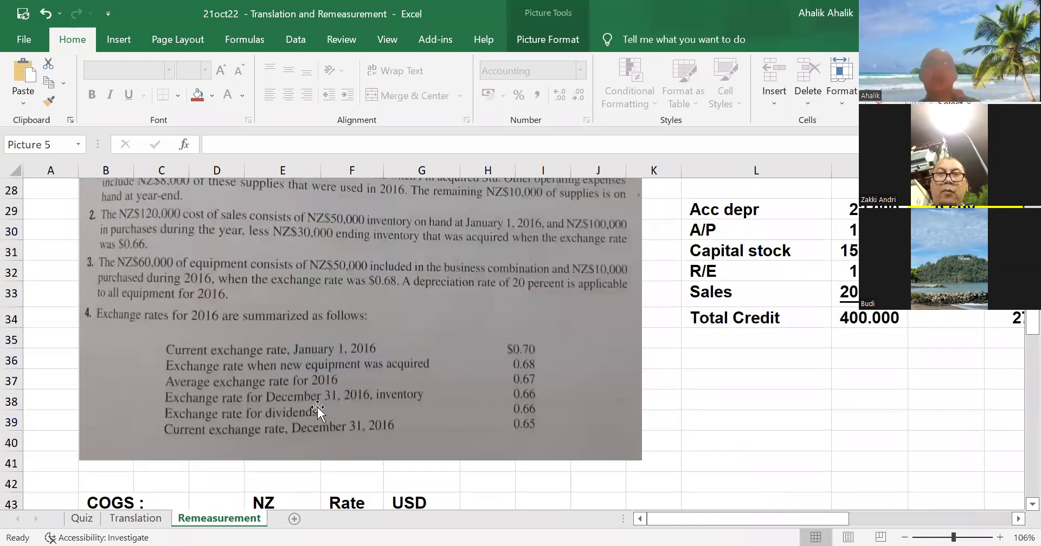
scroll(604, 379, "up", 4)
Step: Set the land's exchange rate to 0,7 and highlight its rate and USD amount in yellow
left_click_drag(838, 521, 918, 508)
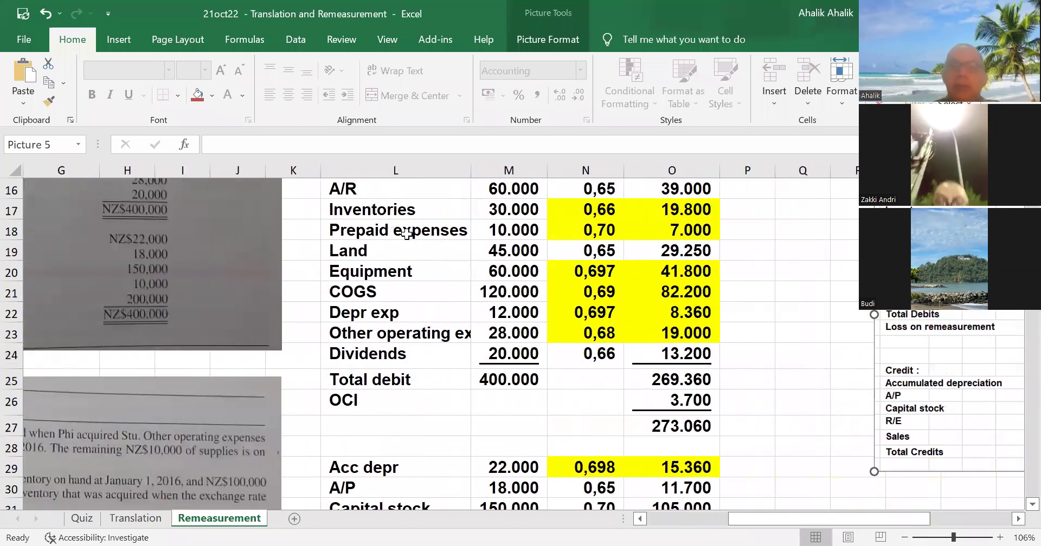
left_click(600, 247)
type("0,7")
key("Return")
left_click_drag(599, 248, 672, 250)
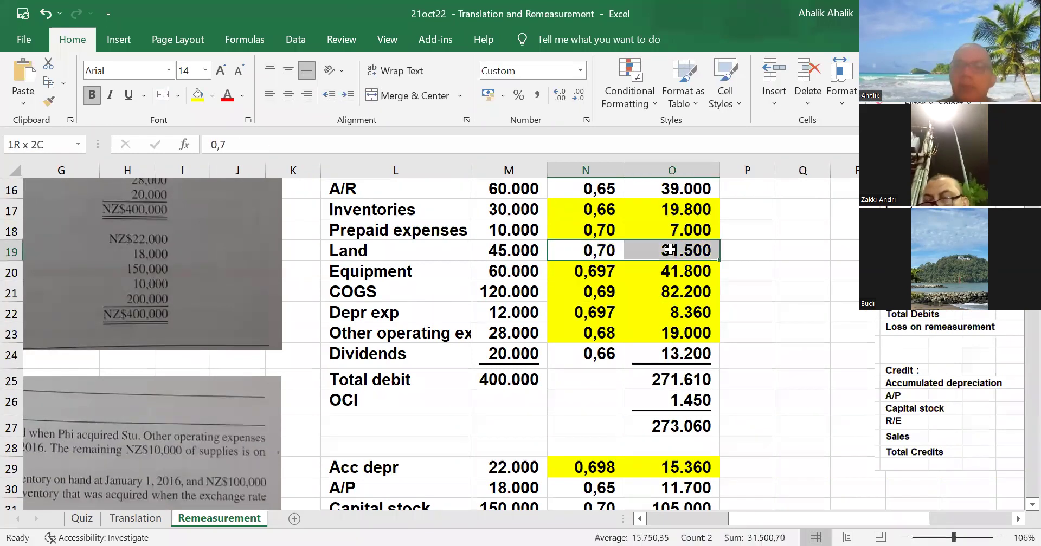
left_click(198, 94)
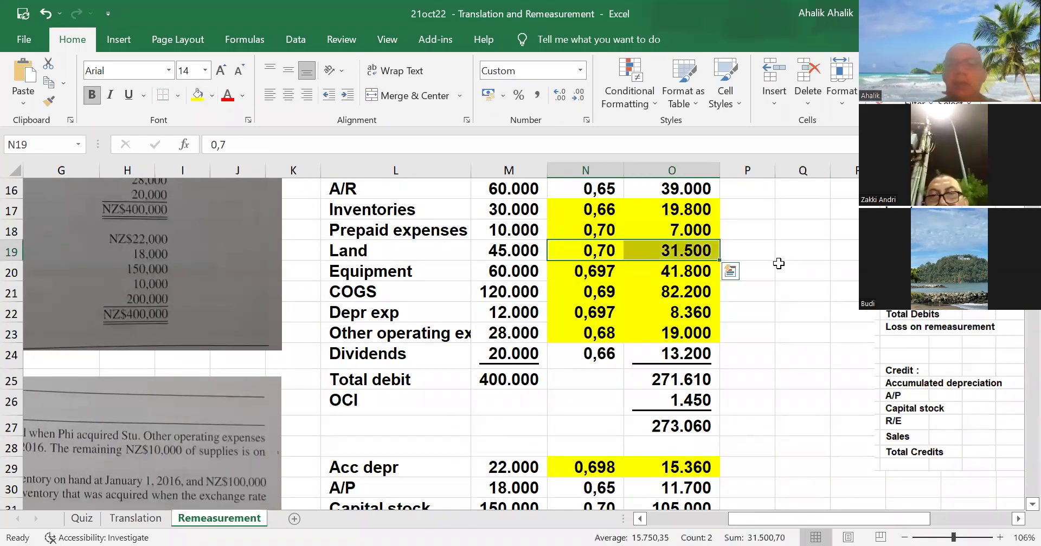
Step: Add the note "exist 1 Jan 2016" in P19 beside the land's USD amount
left_click(746, 251)
type("exist 1 Jan 2016")
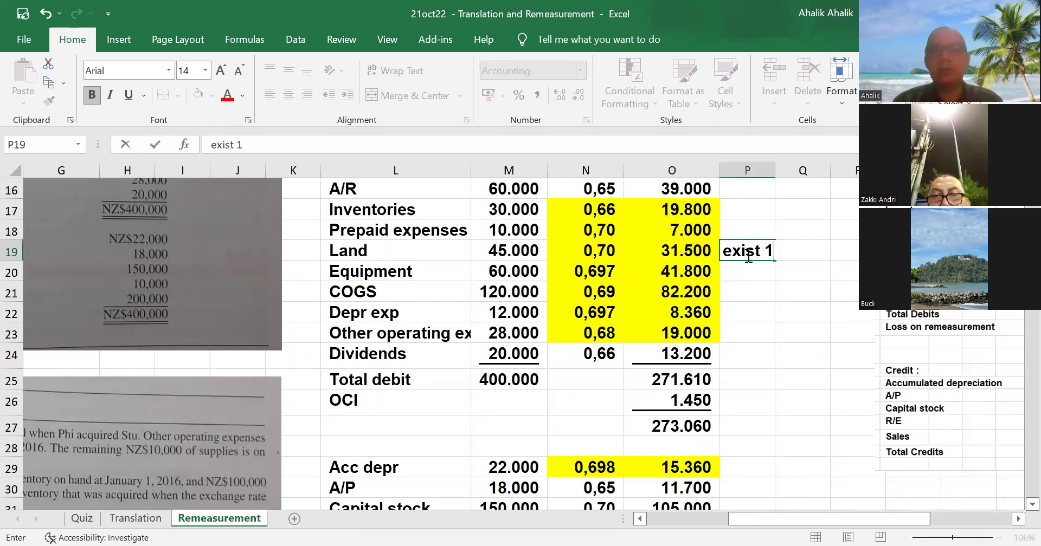
key("Return")
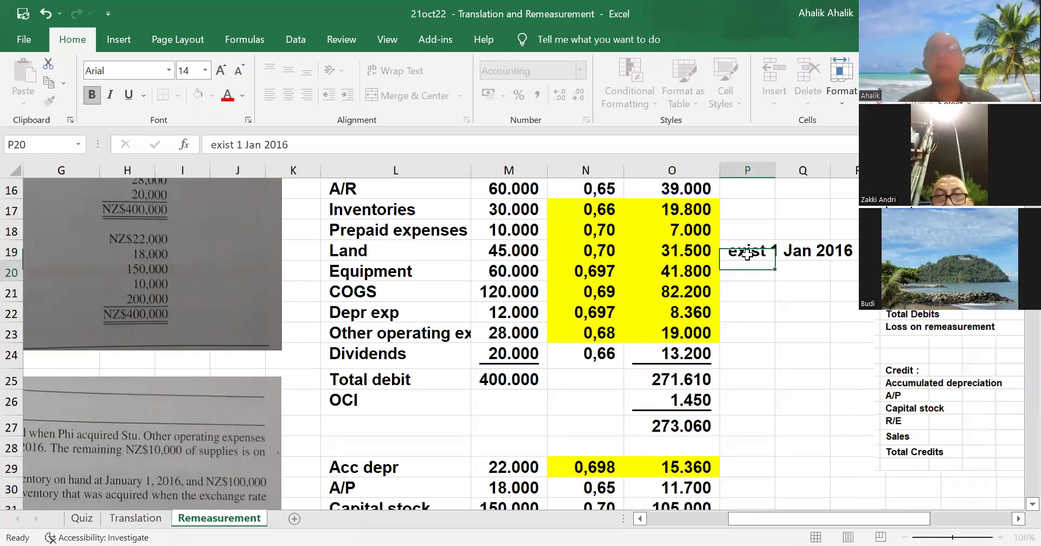
Step: Remove the pasted solution picture and relabel the OCI row in L26 as "Loss on remeasurement"
left_click(920, 317)
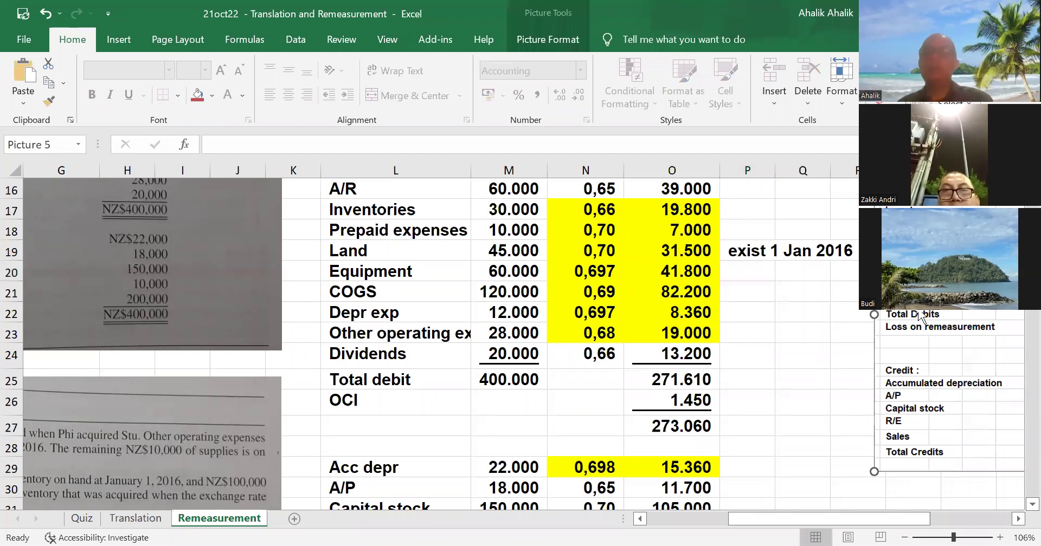
left_click(362, 403)
type("Loss in")
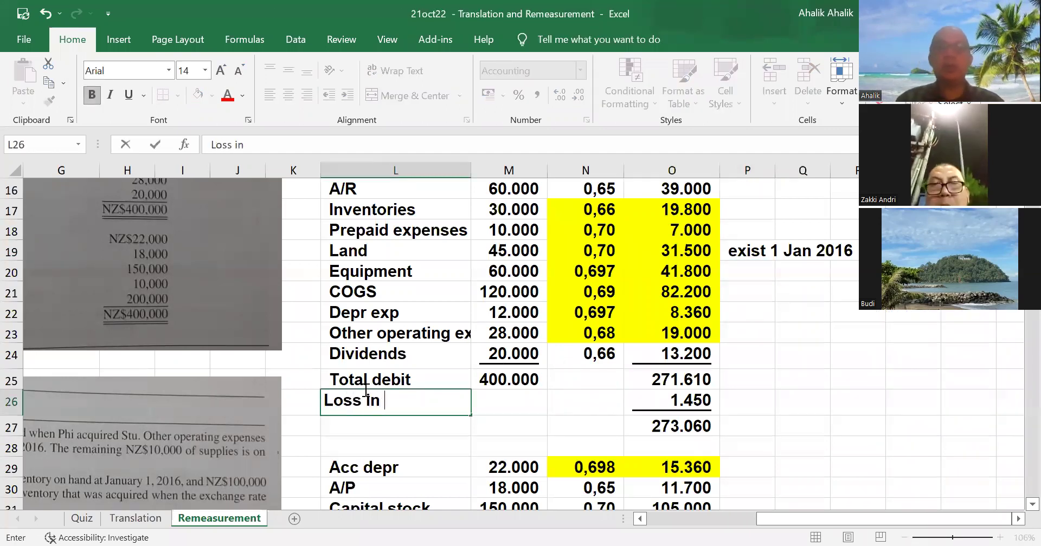
key("BackSpace")
key("BackSpace")
key("BackSpace")
key("BackSpace")
type("on remeasurement")
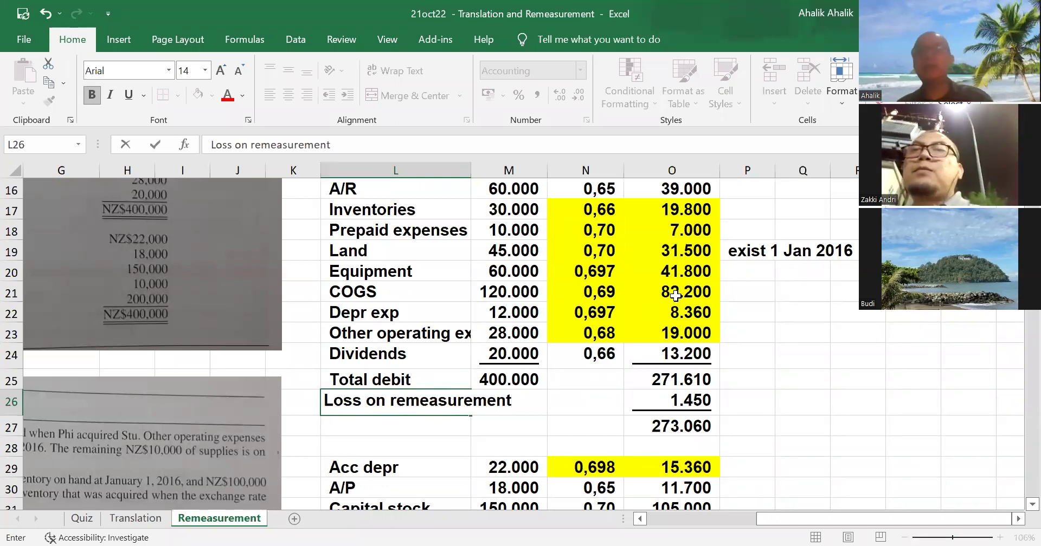
left_click(850, 398)
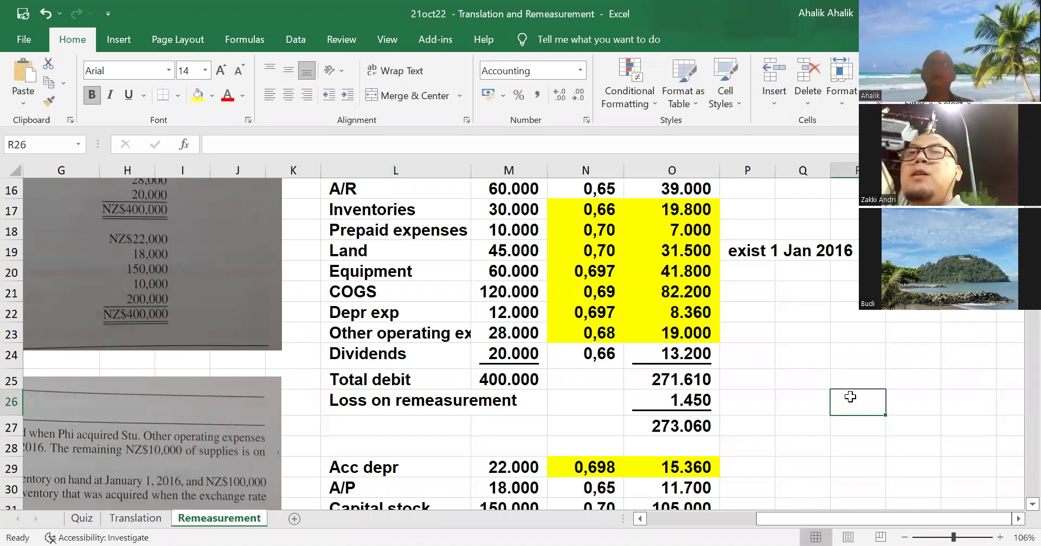
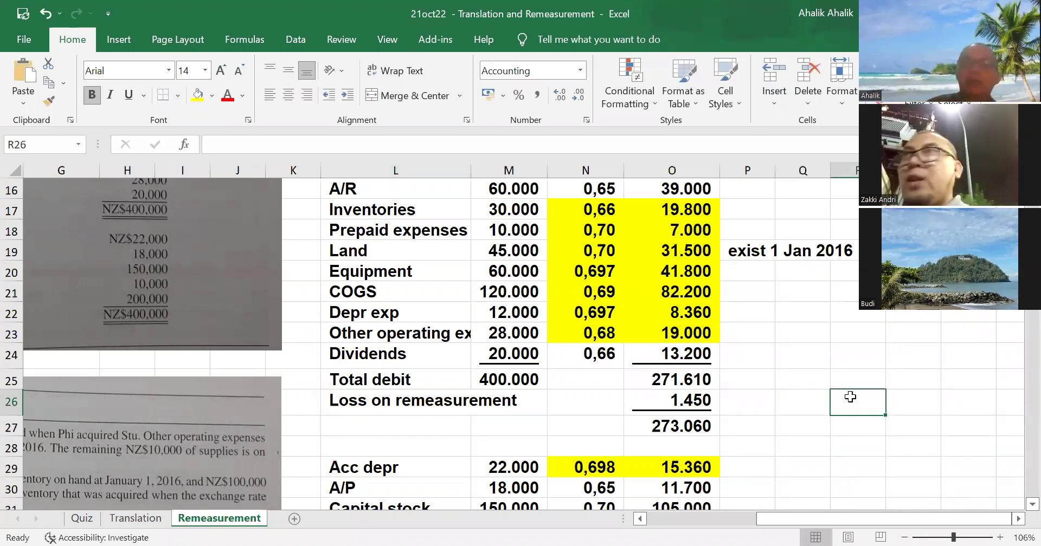
Step: Check the formula behind the loss on remeasurement in O26 against the total credit row
left_click(648, 403)
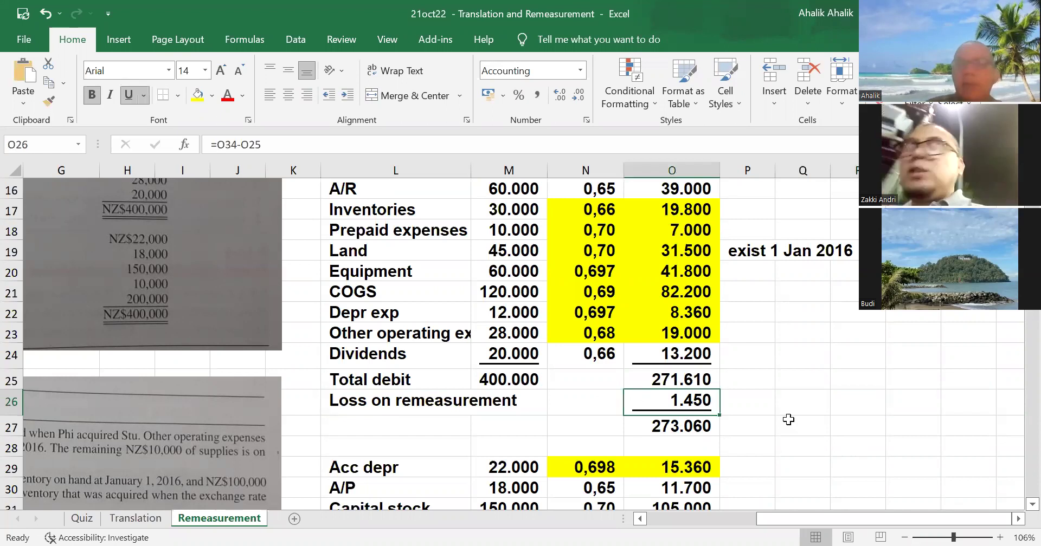
scroll(745, 399, "down", 6)
scroll(811, 415, "up", 2)
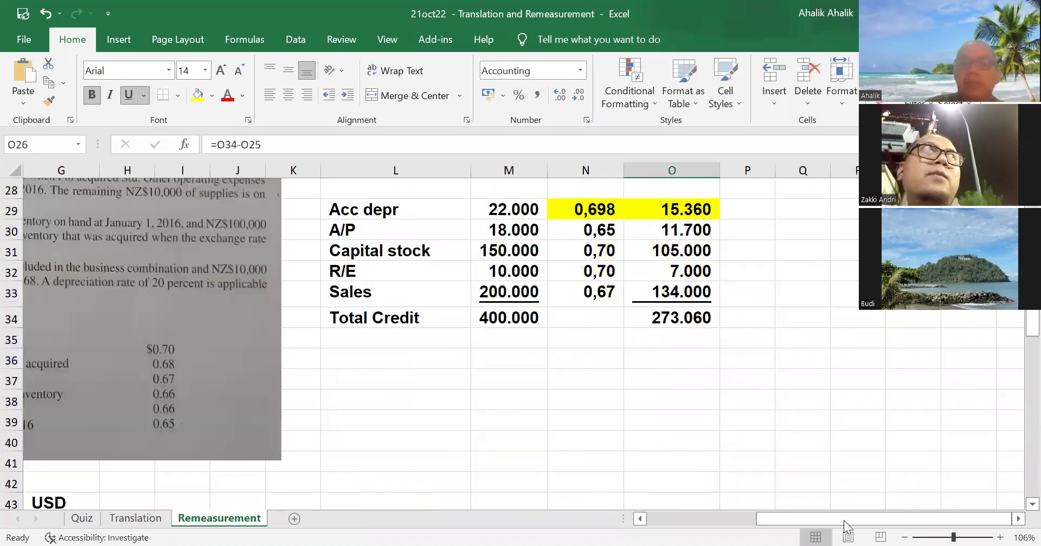
Step: Enter the heading "Jurnal di P :" in B51 below the COGS calculation
left_click_drag(836, 520, 589, 510)
scroll(530, 372, "down", 4)
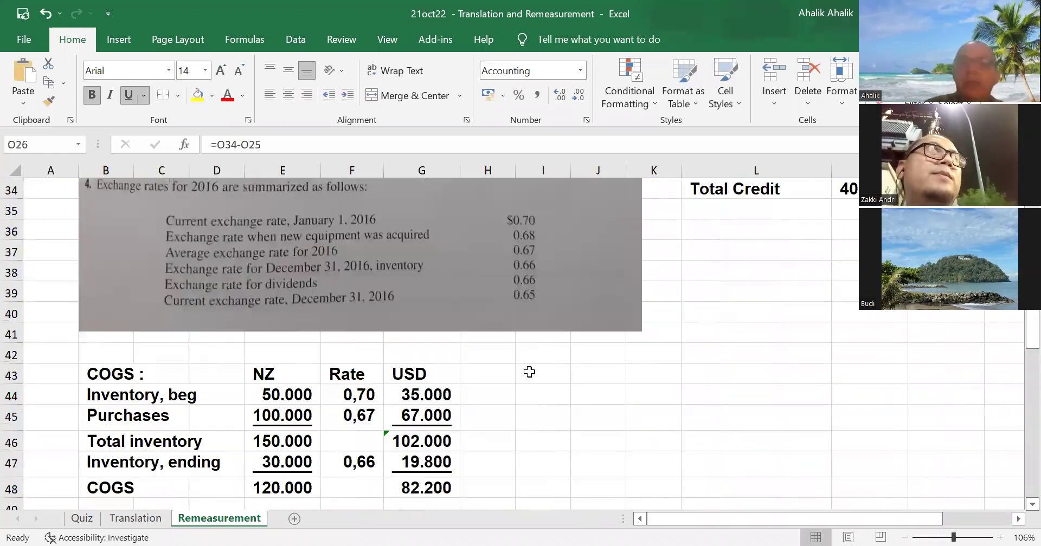
left_click(112, 429)
type("Junrl")
key("BackSpace")
key("BackSpace")
key("BackSpace")
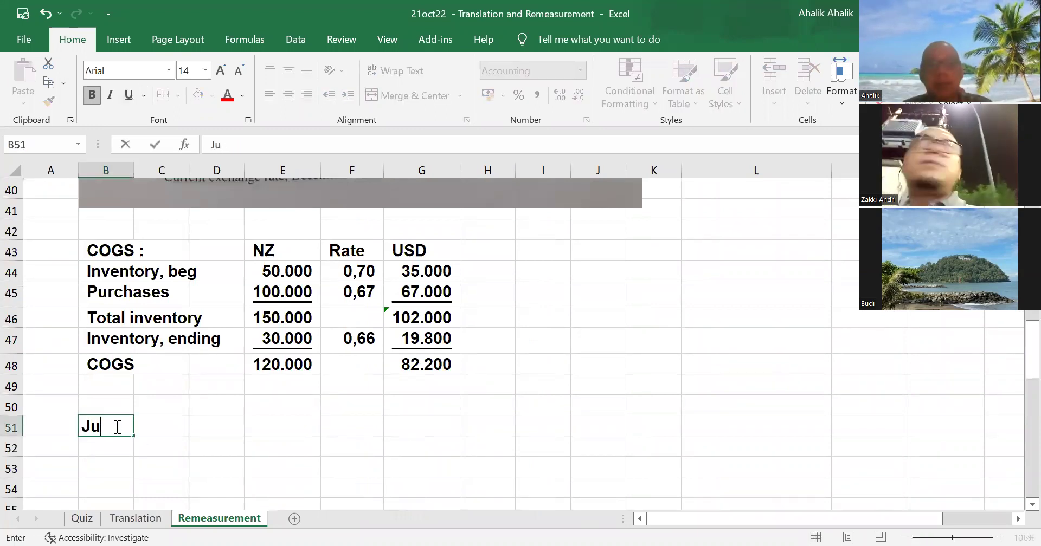
type("rnal di P")
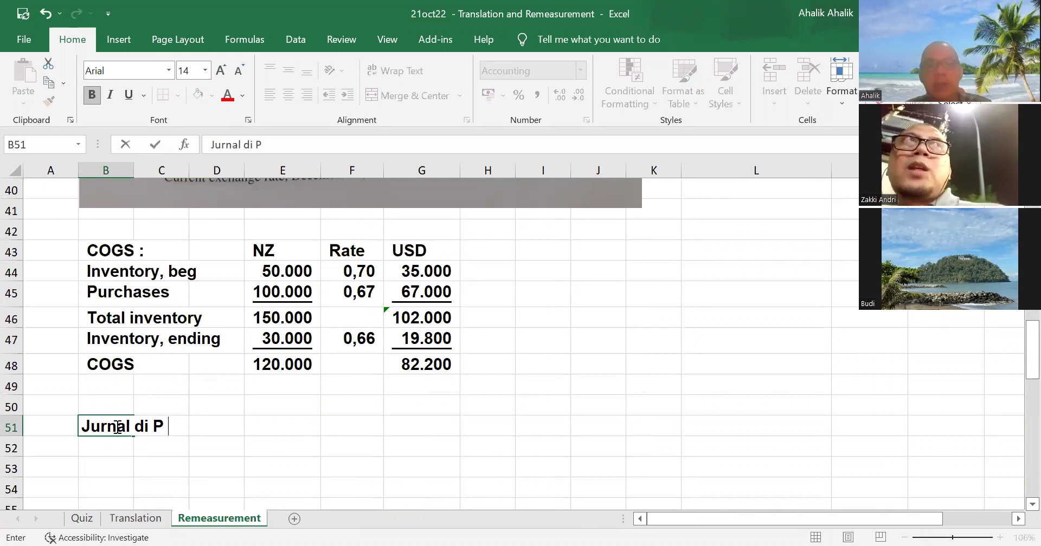
type(" :")
key("Return")
Step: Review the acquisition figures and the worksheet's USD amounts, and return to the empty area under the journal heading
scroll(854, 299, "up", 11)
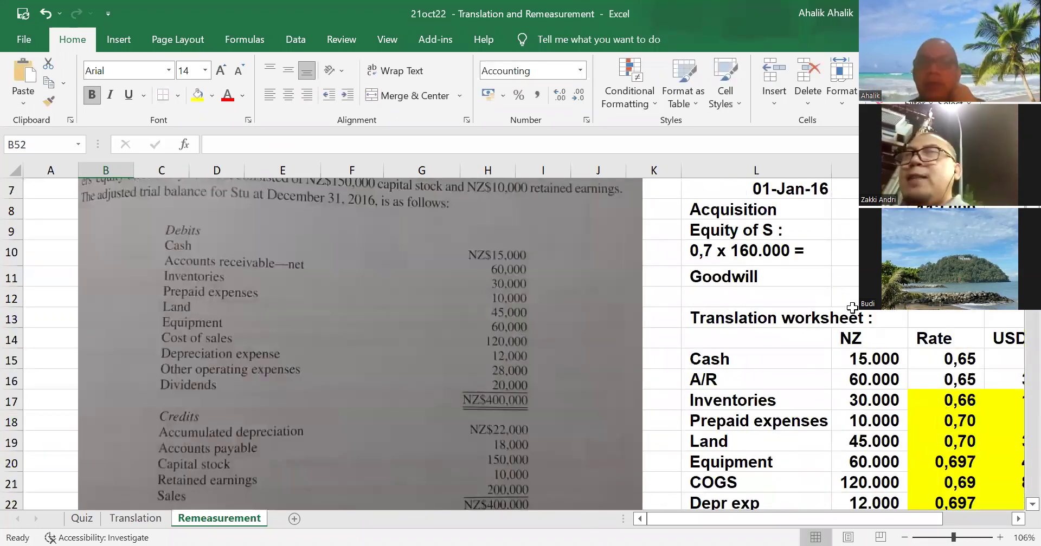
left_click_drag(849, 521, 917, 521)
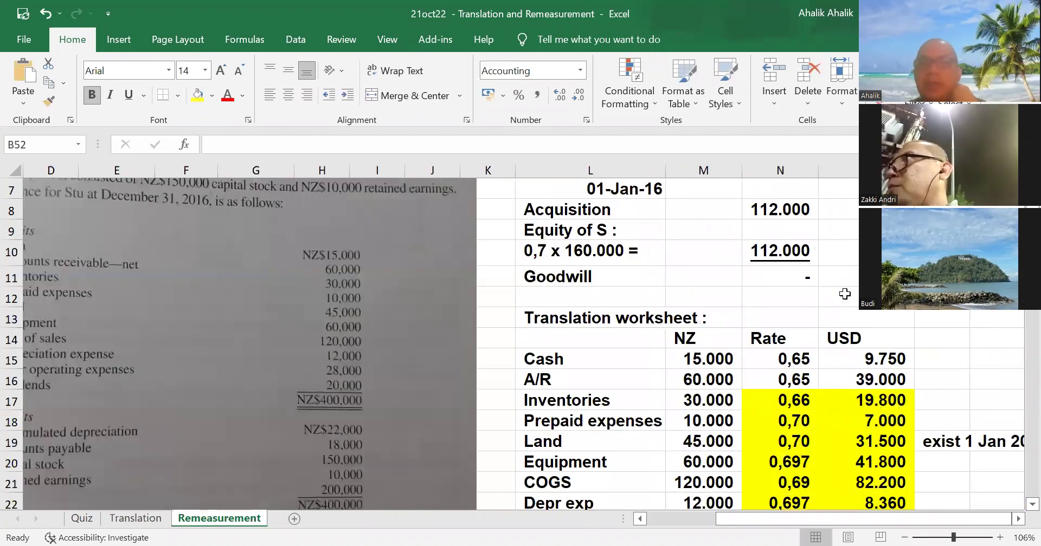
scroll(845, 294, "down", 3)
left_click_drag(851, 519, 650, 519)
scroll(222, 352, "down", 8)
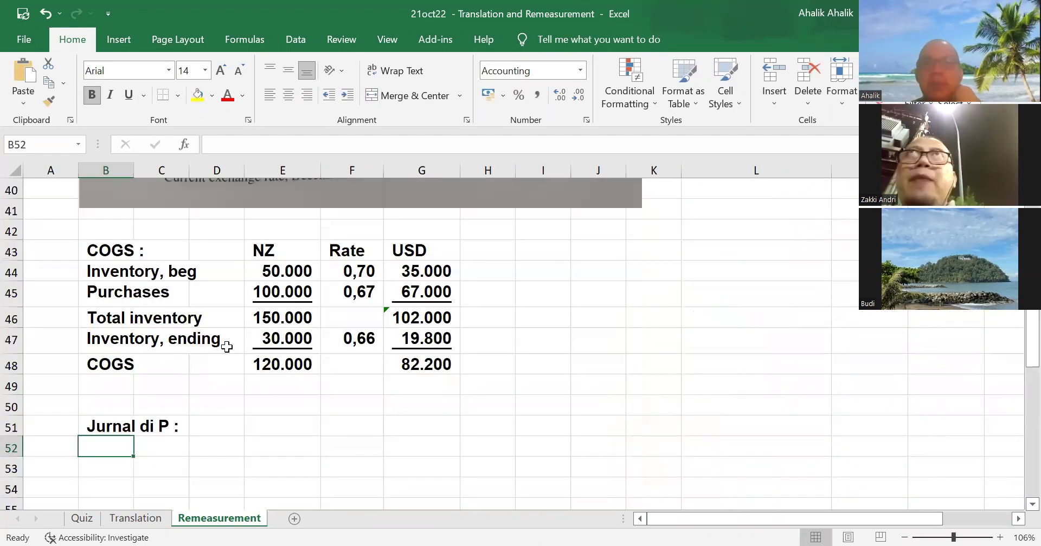
scroll(227, 347, "down", 1)
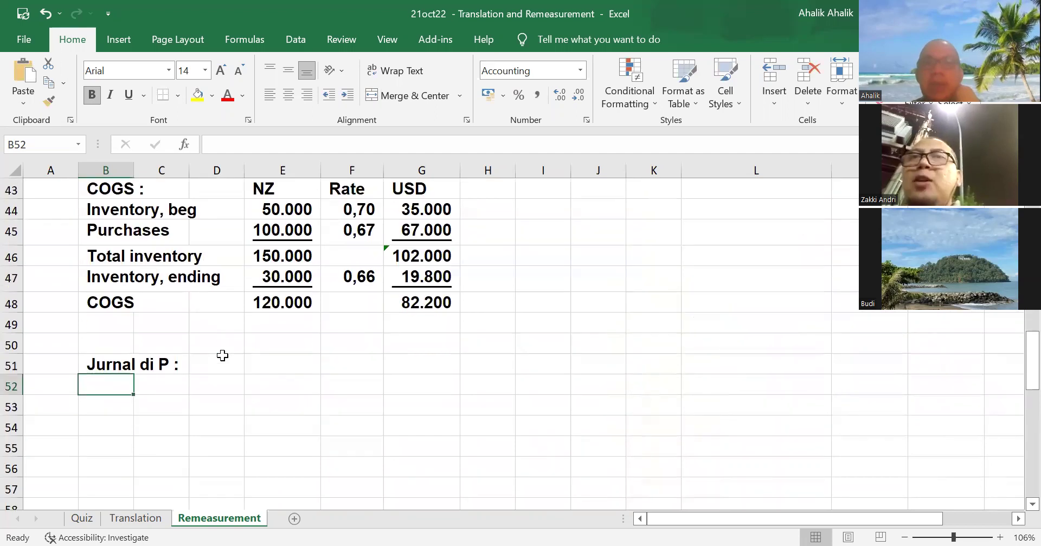
Step: Enter the date 1 Jan 16 in B52 with the journal accounts "Investment in S" in B53 and "Cash" in C54
left_click(23, 39)
left_click(92, 223)
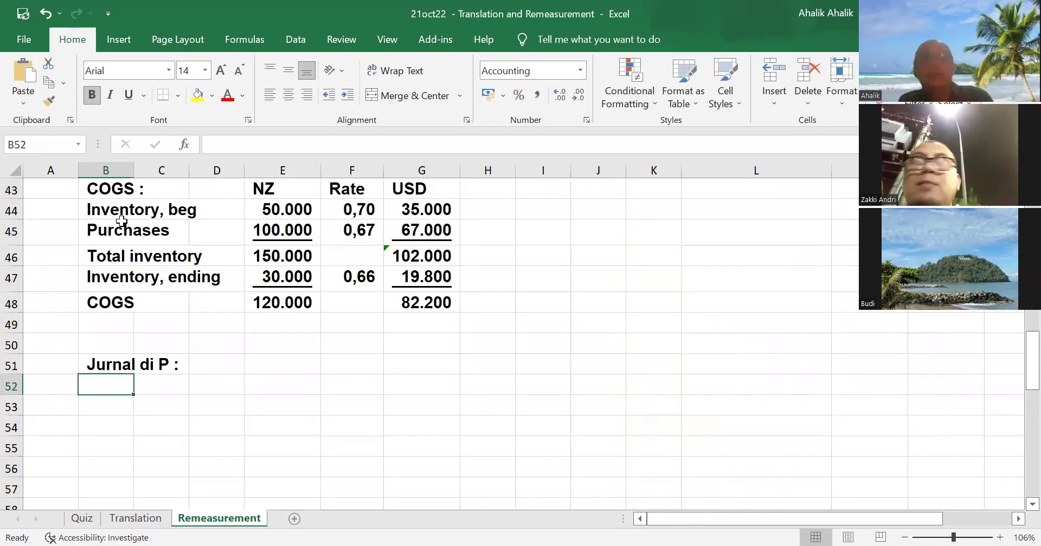
type("1 ")
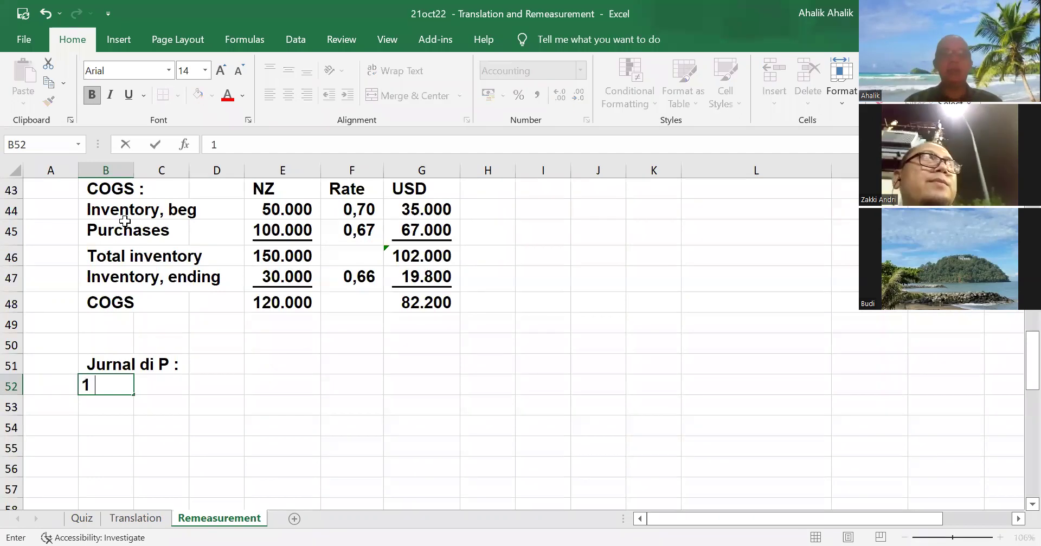
type("jan 16")
key("Return")
type("Investmn")
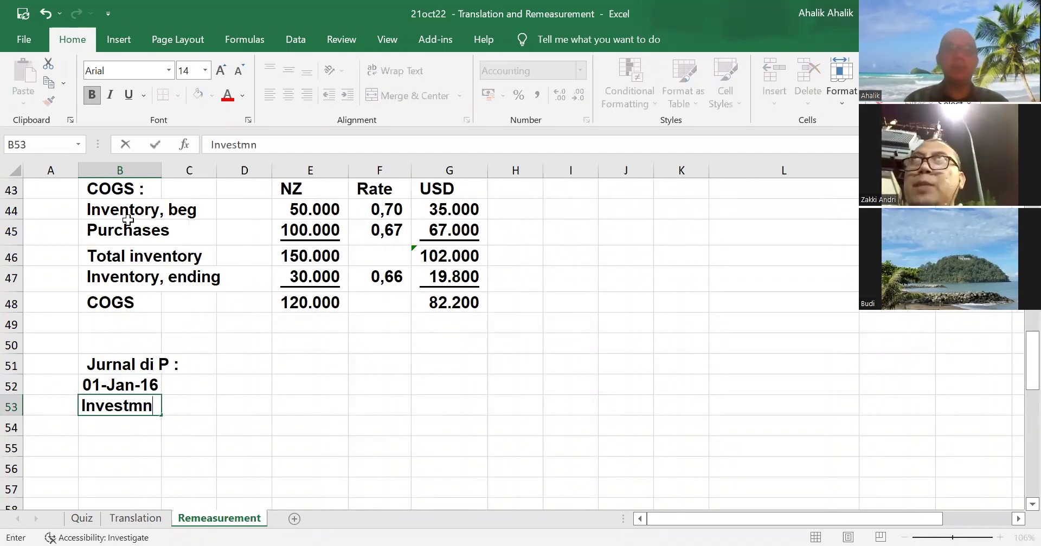
key("BackSpace")
type("ent in S")
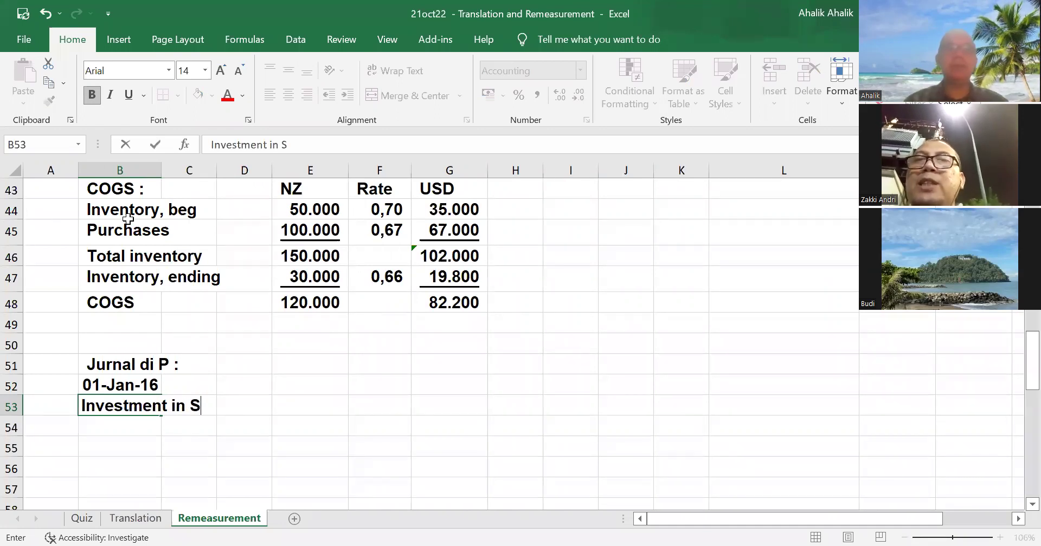
key("Return")
key("Right")
type("Cash")
key("Right")
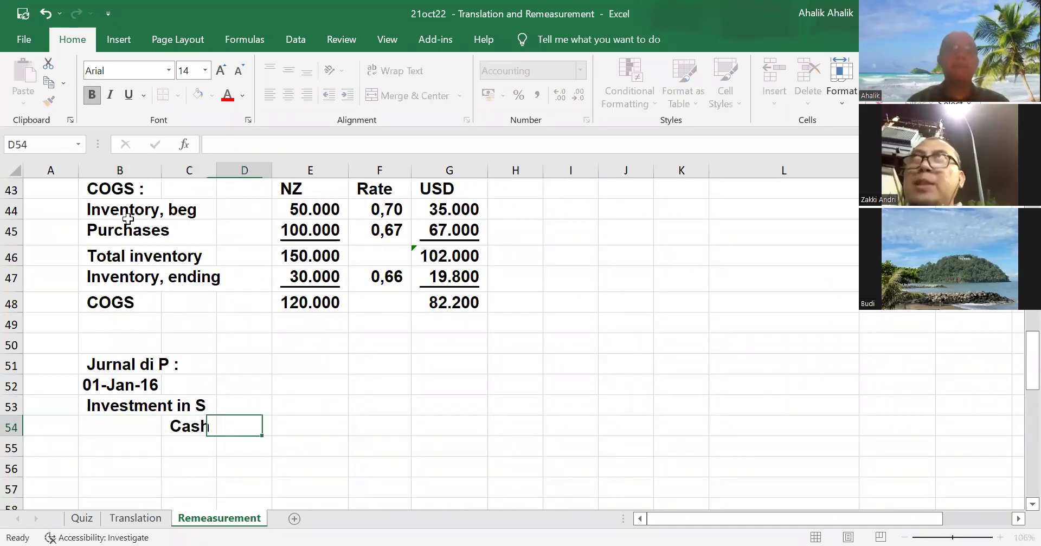
Step: Link the Investment in S debit in E53 to the acquisition amount and the Cash credit in F54 to E53, widening column F to fit
key("Up")
key("Right")
type("=")
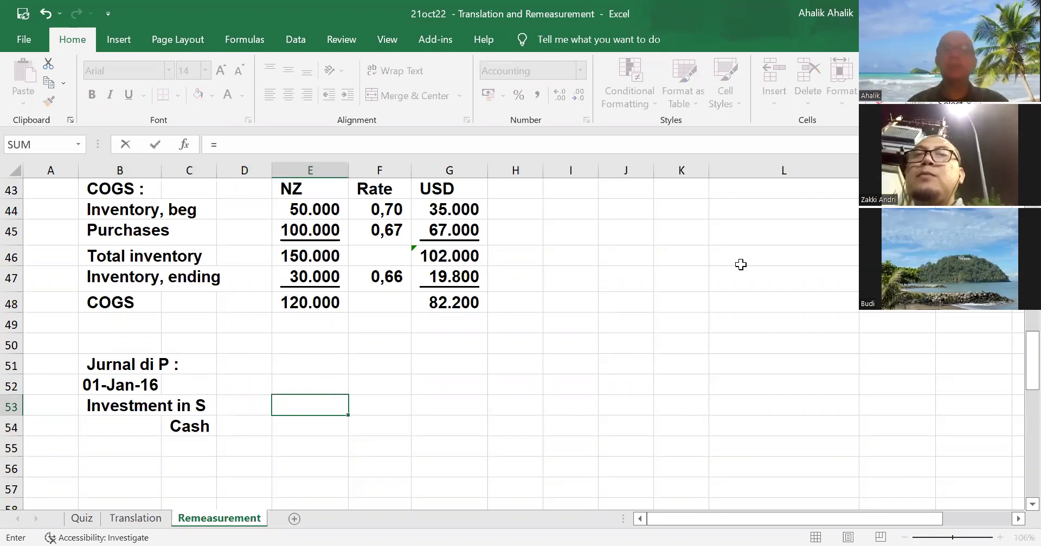
scroll(739, 262, "up", 11)
scroll(879, 340, "up", 3)
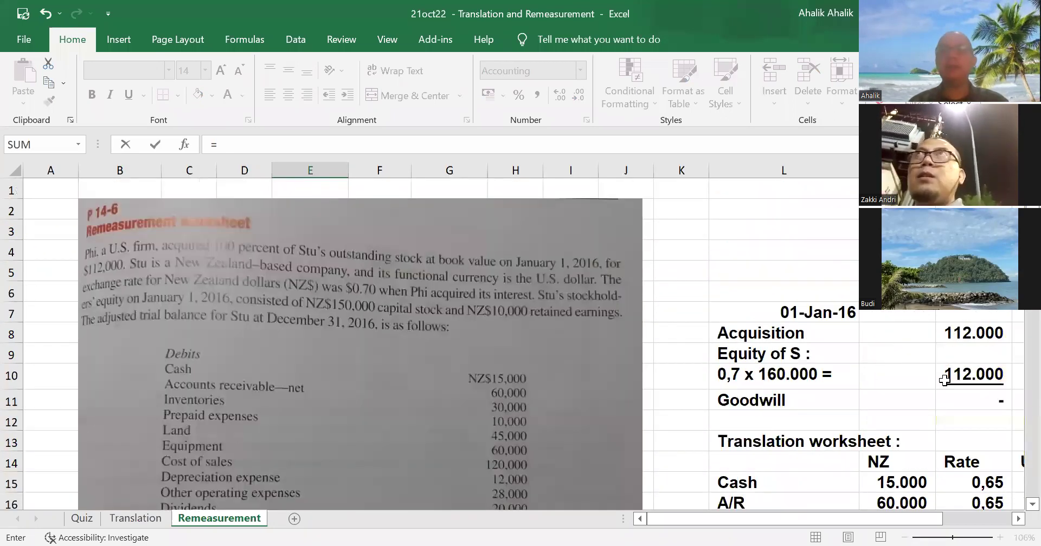
left_click(973, 335)
key("Return")
key("Right")
type("=")
left_click(327, 465)
key("Return")
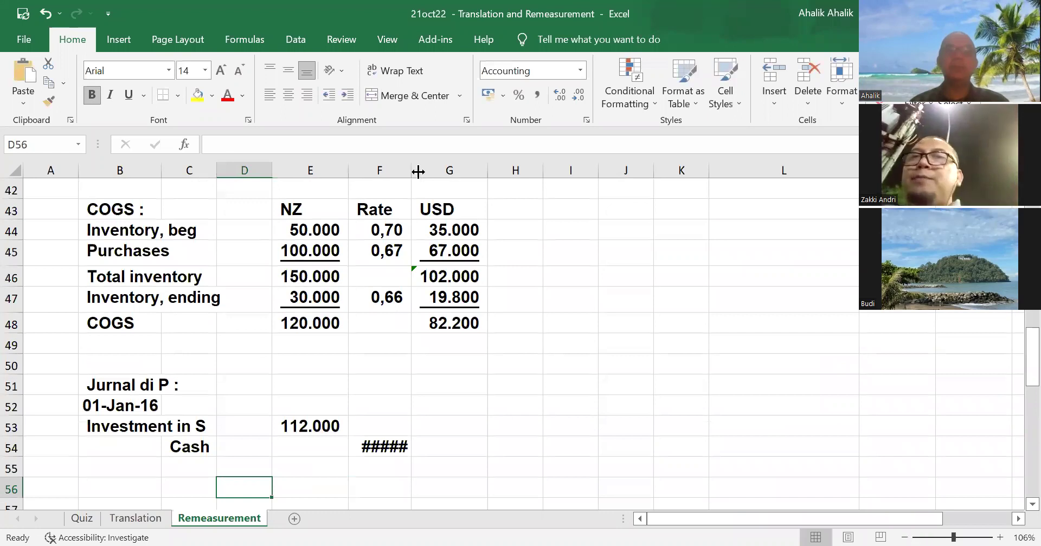
scroll(373, 351, "down", 2)
left_click_drag(410, 172, 432, 173)
Step: Enter the label "Net income of S :" in B57 below the acquisition entry
left_click(128, 366)
type("N")
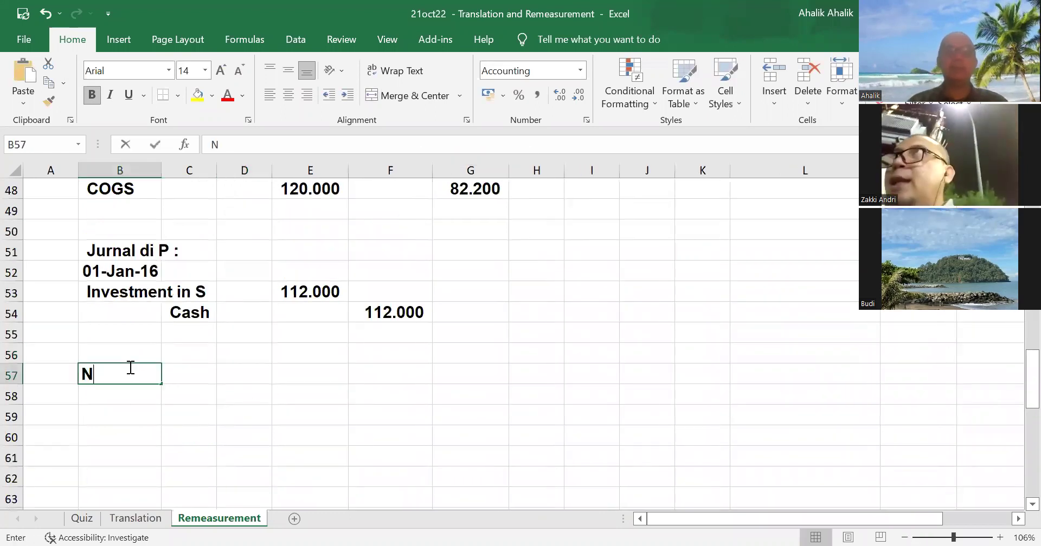
type("et invon")
key("BackSpace")
key("BackSpace")
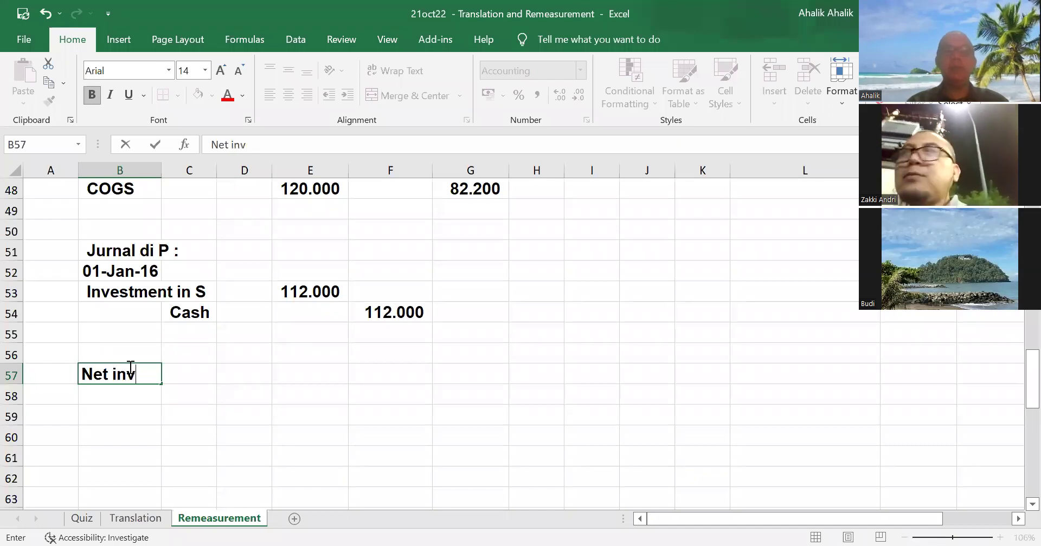
type("ome of S")
key("Return")
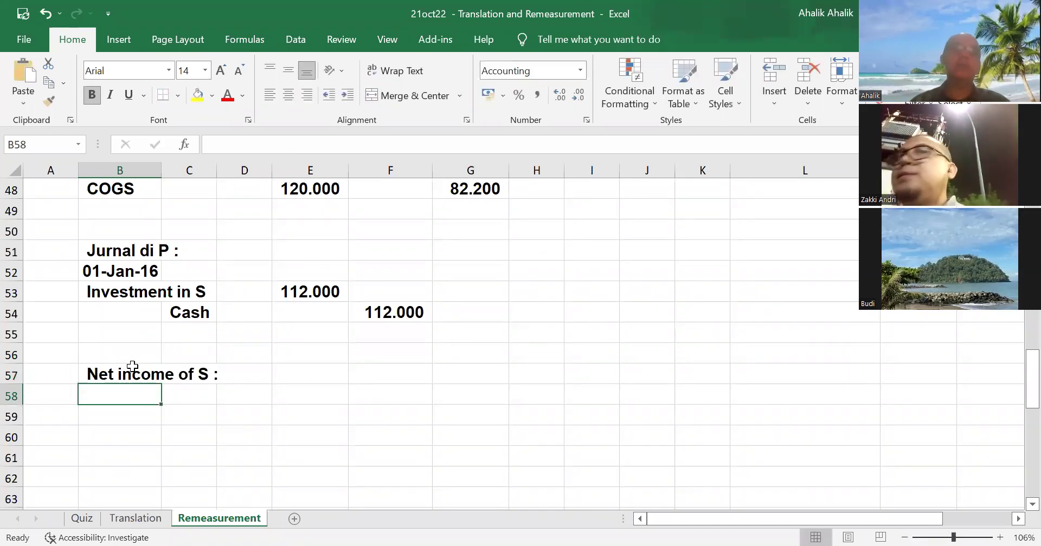
Step: Change the journal heading in B51 to "Jurnal di P using equity method :"
left_click(110, 248)
left_click(335, 146)
key("BackSpace")
type("using rquity me")
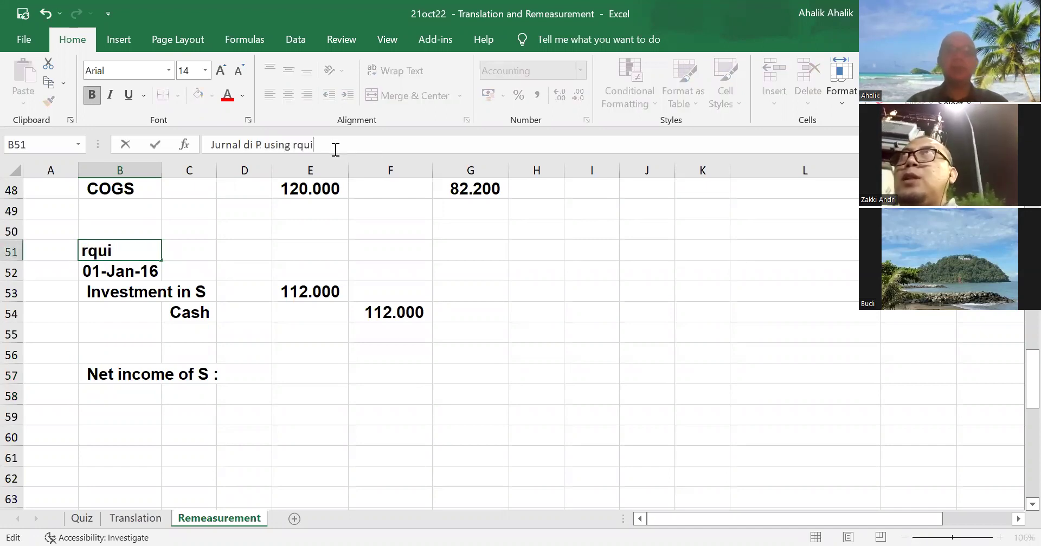
key("BackSpace")
key("BackSpace")
key("BackSpace")
key("BackSpace")
key("BackSpace")
key("BackSpace")
key("BackSpace")
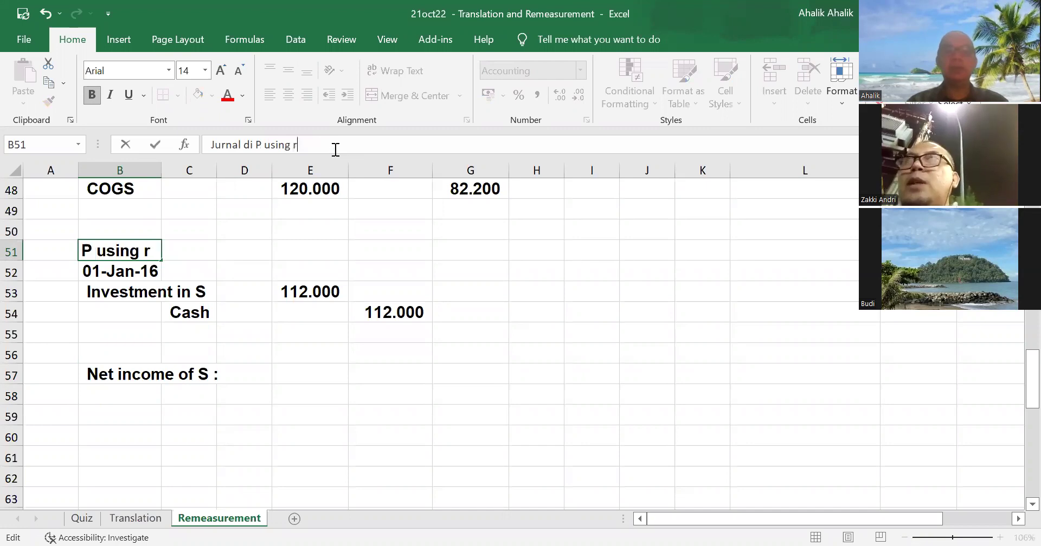
type("equi")
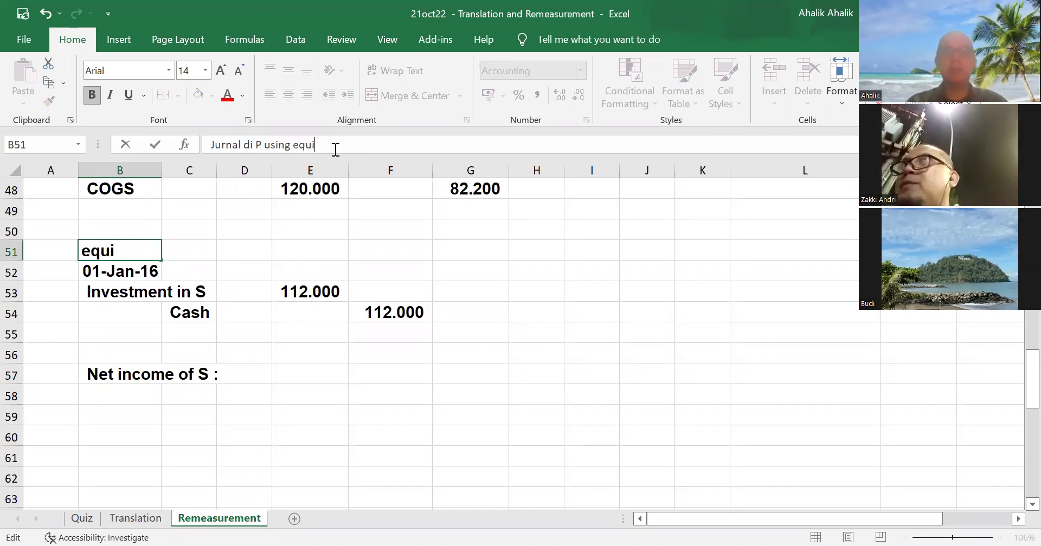
type("ty method :")
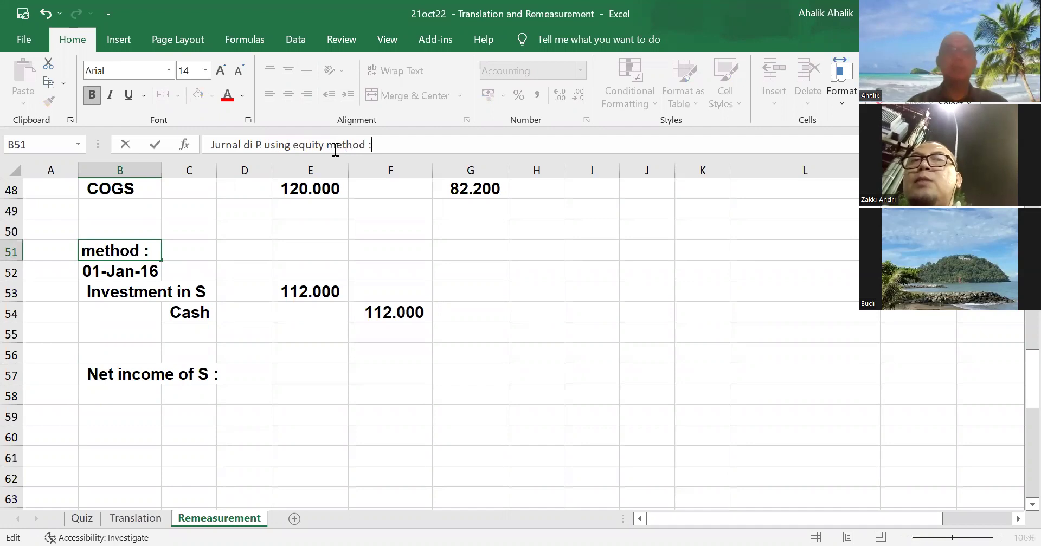
key("Return")
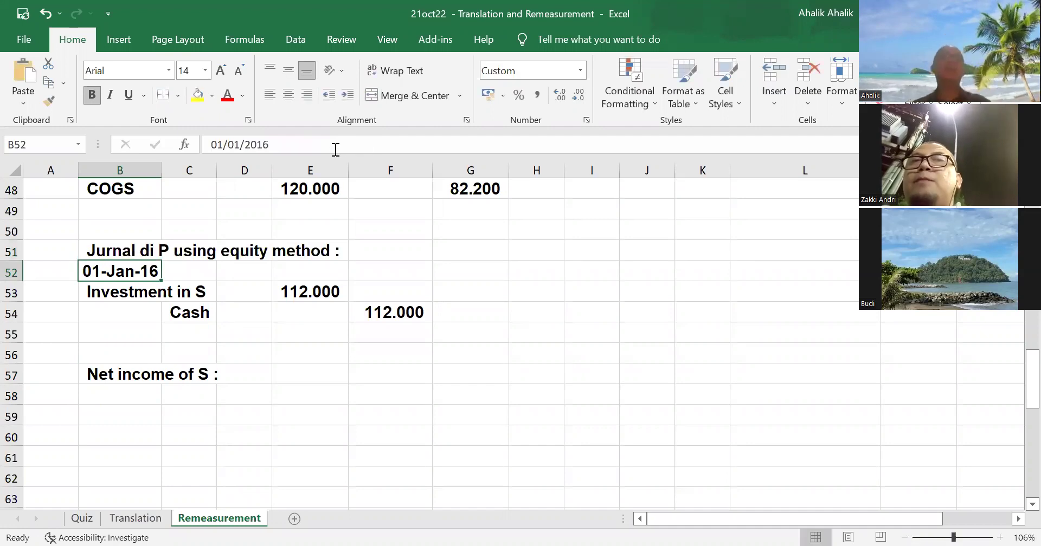
Step: Calculate S's net income in E57 as USD sales less COGS, depreciation and other operating expenses, =O33-O21-O22-O23
left_click(323, 369)
type("=")
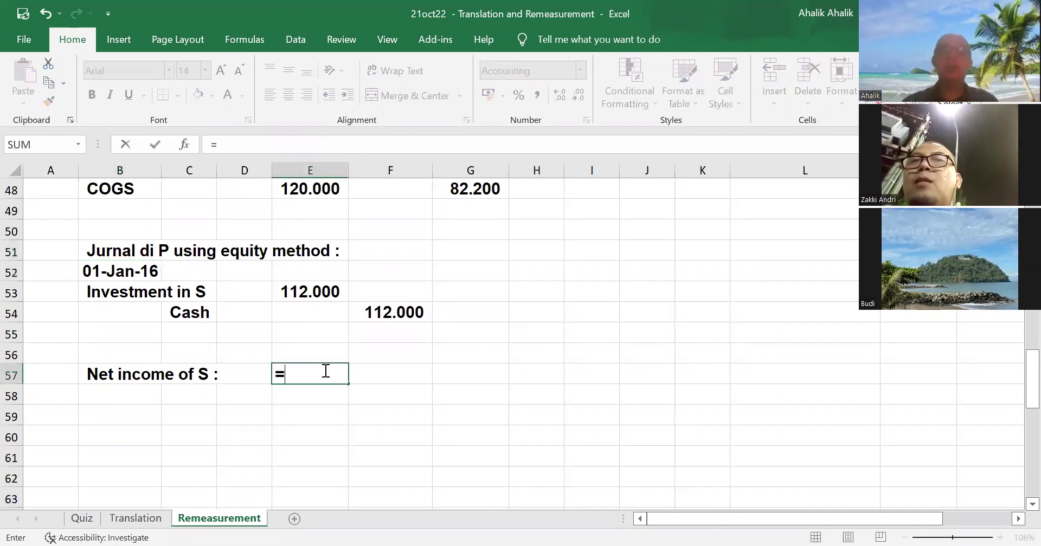
scroll(818, 321, "up", 8)
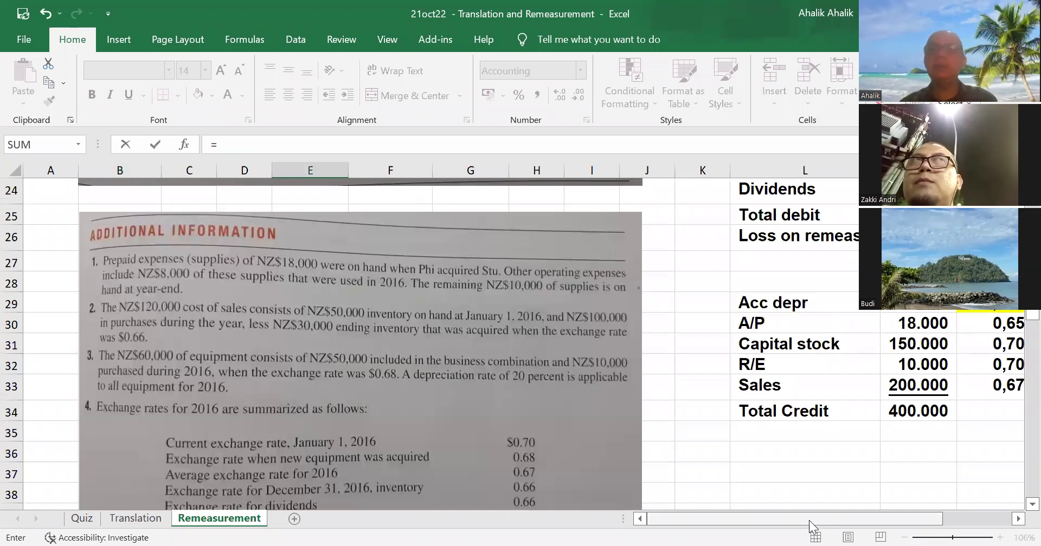
left_click_drag(813, 523, 882, 523)
scroll(858, 374, "up", 2)
scroll(858, 374, "up", 1)
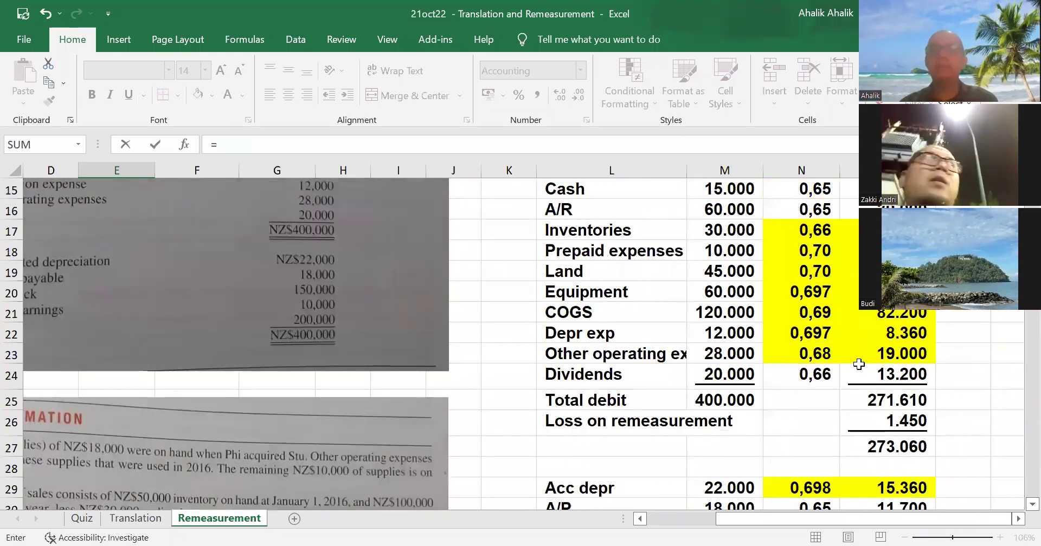
scroll(858, 374, "down", 3)
left_click(909, 385)
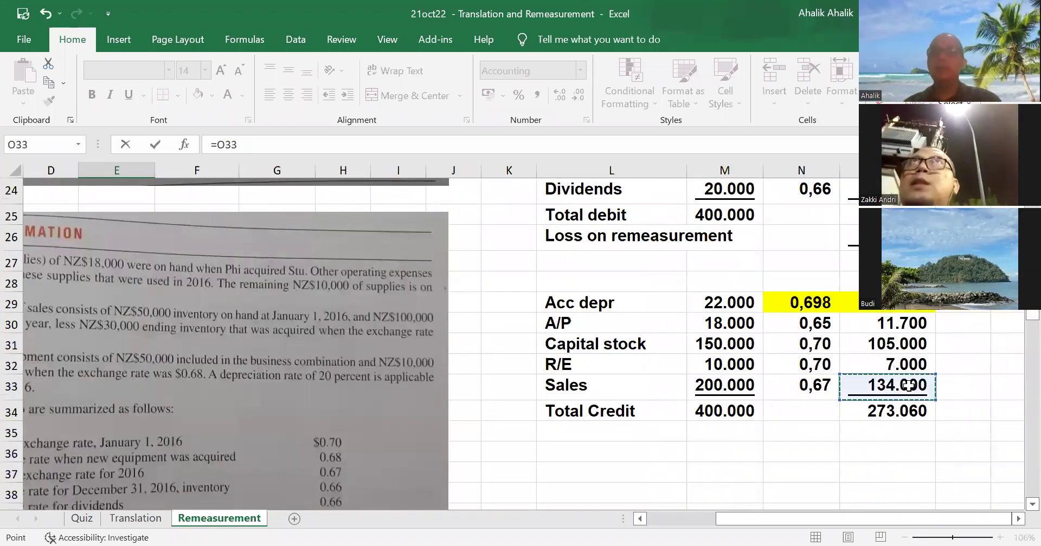
type("-")
scroll(884, 358, "up", 2)
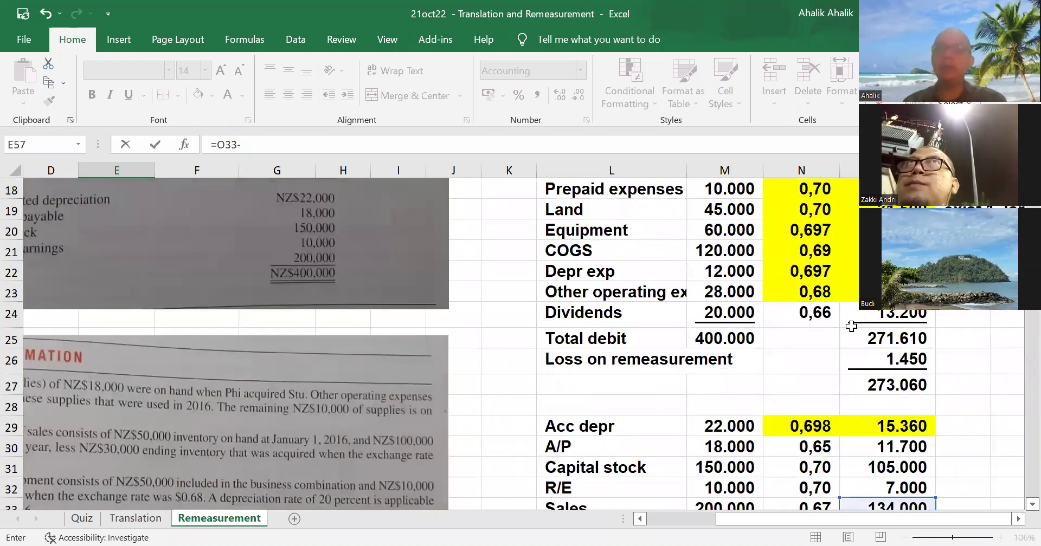
left_click(849, 250)
type("-")
left_click(848, 271)
type("-")
left_click(849, 291)
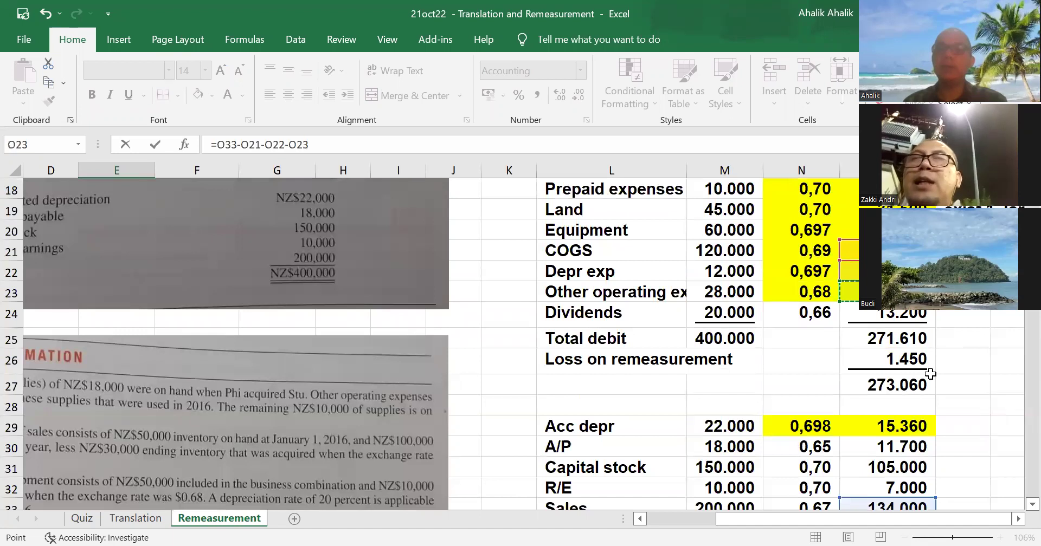
key("Return")
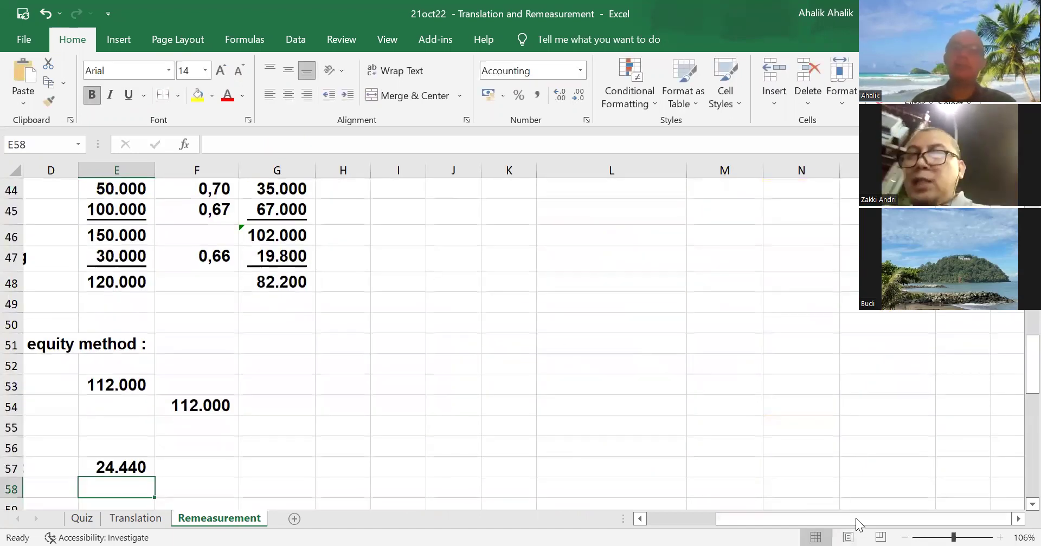
Step: Enter the income entry's accounts, "Investment in S" in B59 and "Income from S" in C60
left_click_drag(856, 523, 787, 522)
scroll(85, 400, "down", 1)
left_click(113, 439)
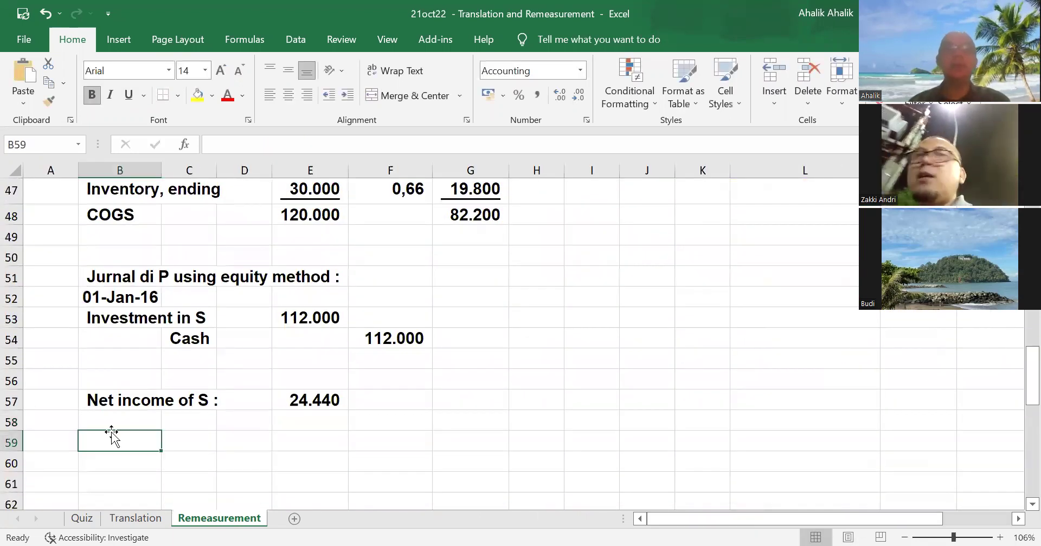
type("Investmen")
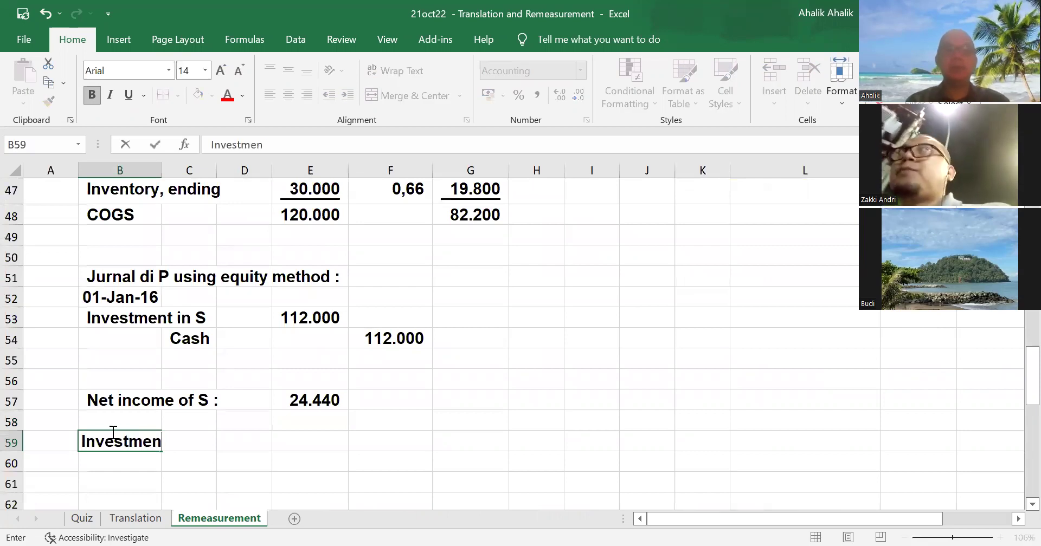
type("t in S")
key("Return")
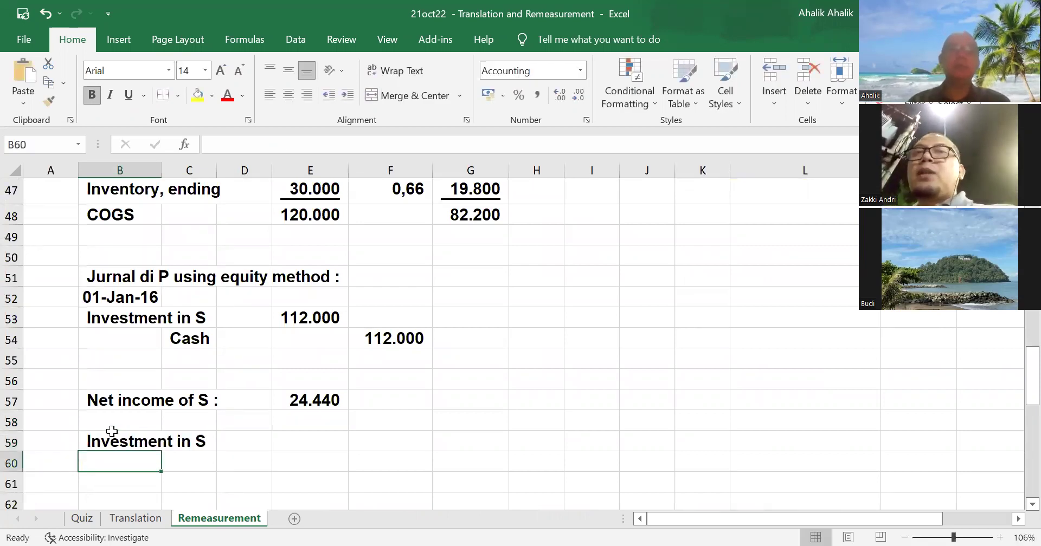
key("Right")
type("Income from S")
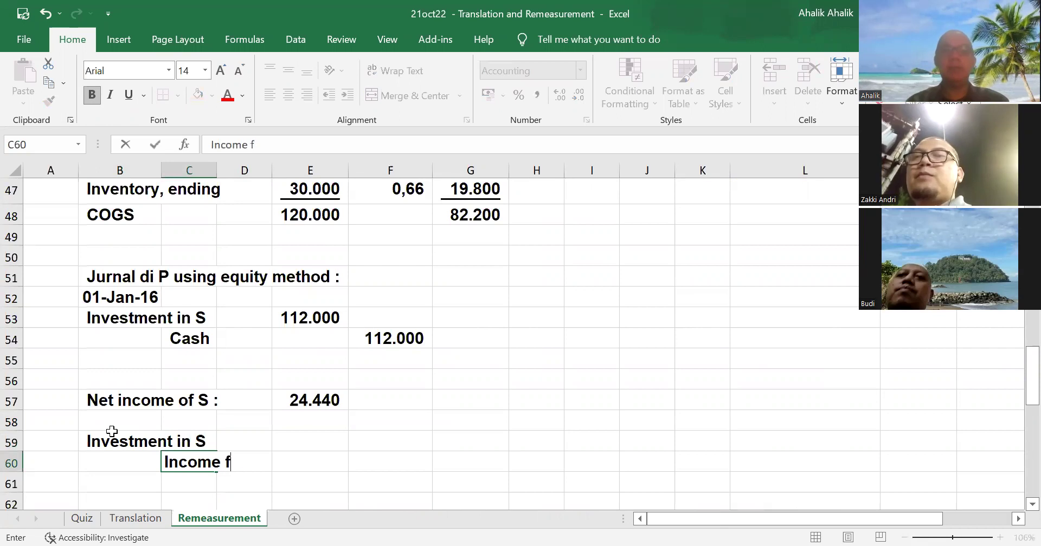
Step: Link the Investment in S debit in E59 to the net income in E57 and the Income from S credit in F60 to E59
key("Up")
key("Right")
key("Right")
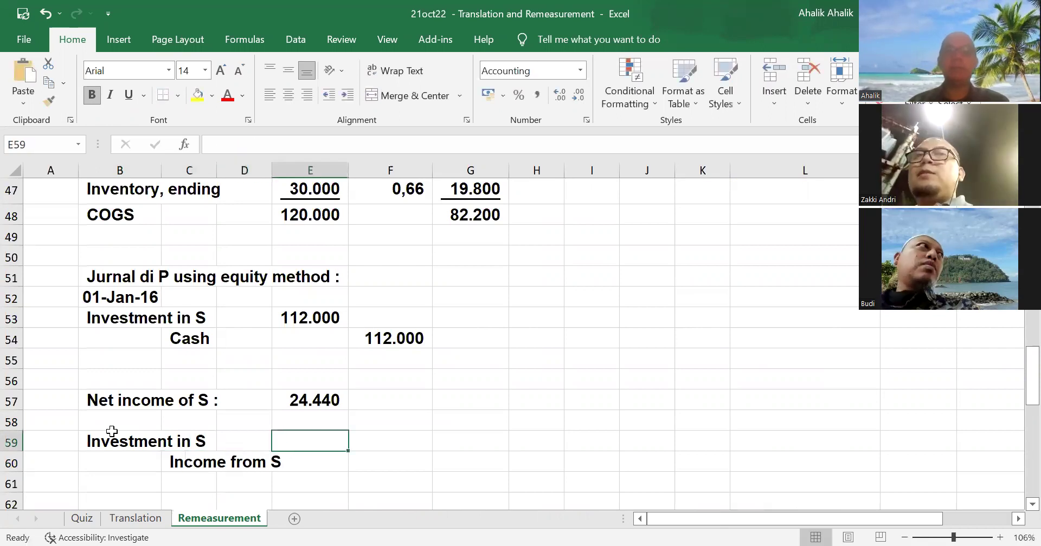
type("=")
left_click(296, 395)
key("Return")
key("Right")
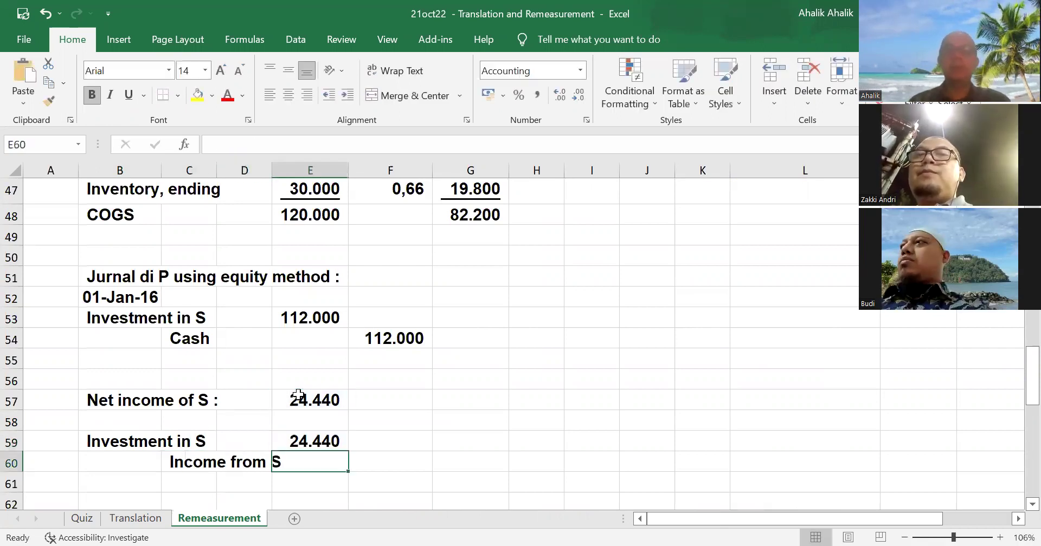
type("=")
left_click(327, 438)
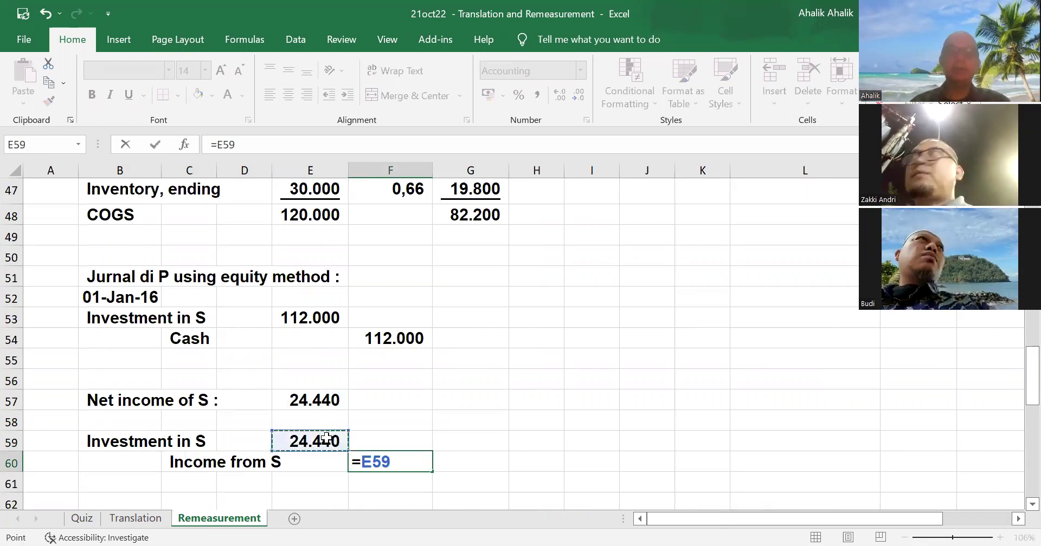
key("Return")
Step: Enter the dividend entry's accounts, "Cash" in B62 and "Investment in S" in C63
key("Down")
key("Left")
key("Left")
key("Left")
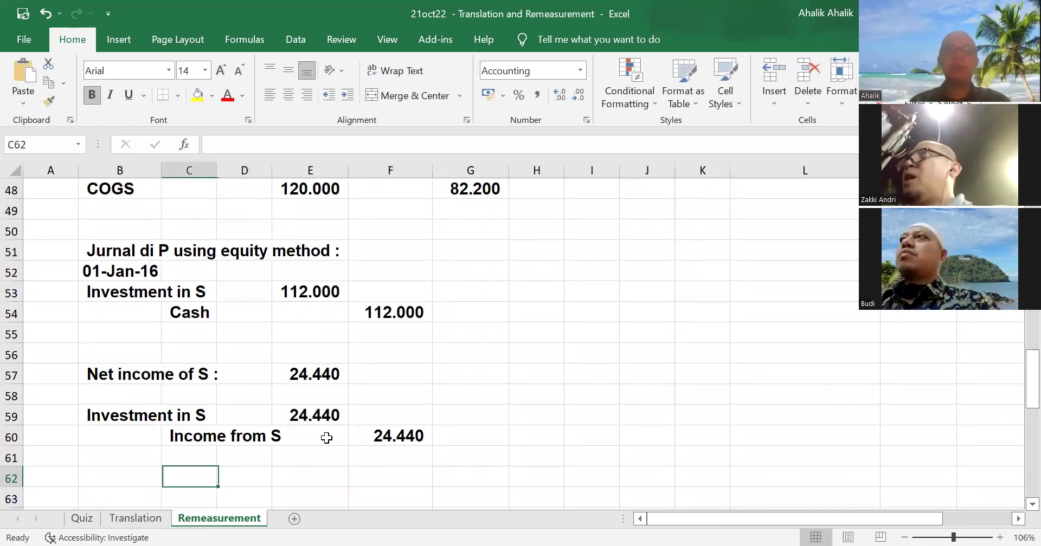
key("Left")
type("Cash")
key("Return")
key("Right")
type("Investment in S")
Step: Link the dividend entry's Cash debit in E62 to the worksheet's USD dividends amount in O24
key("Up")
key("Right")
key("Right")
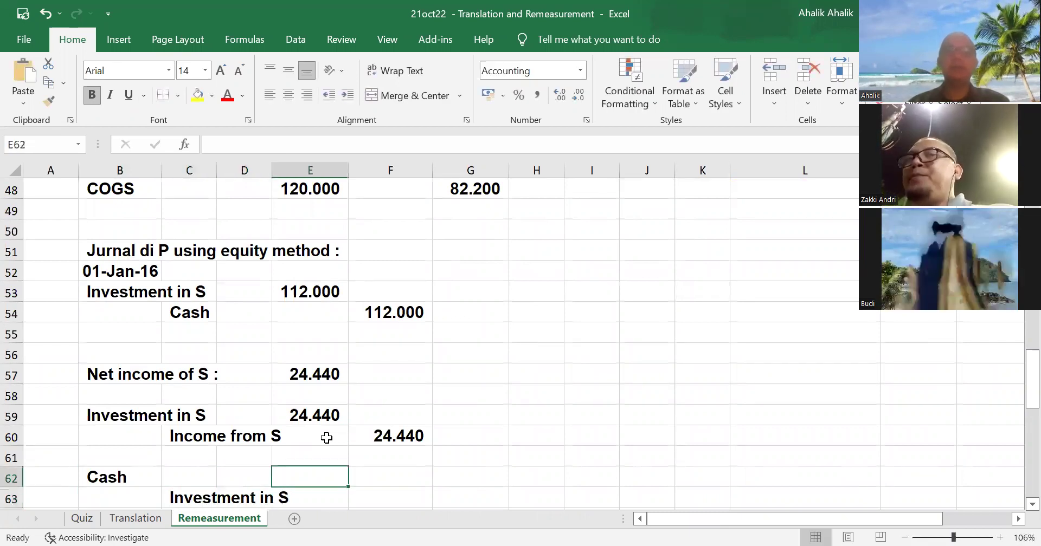
type("=")
scroll(797, 335, "up", 9)
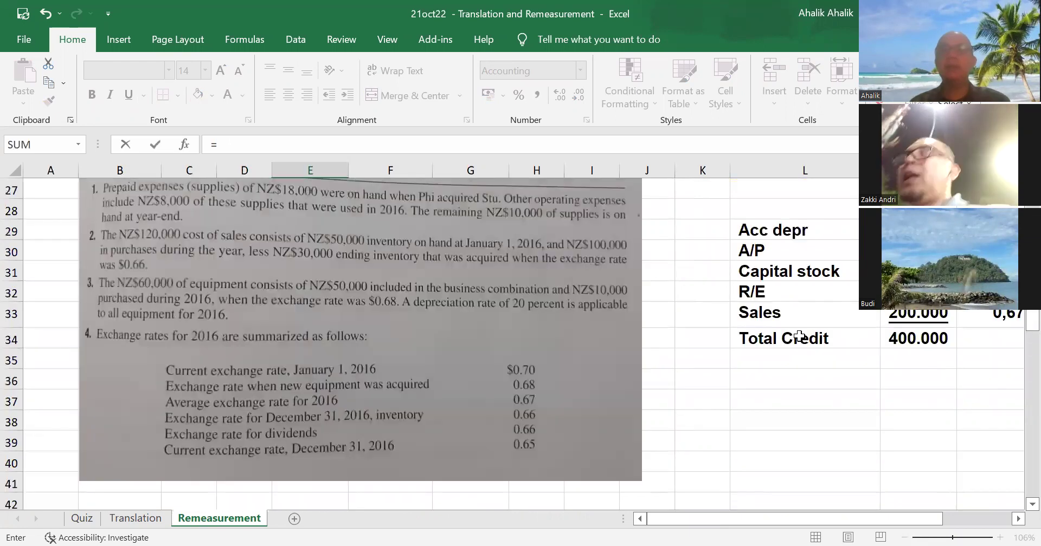
left_click_drag(818, 517, 865, 519)
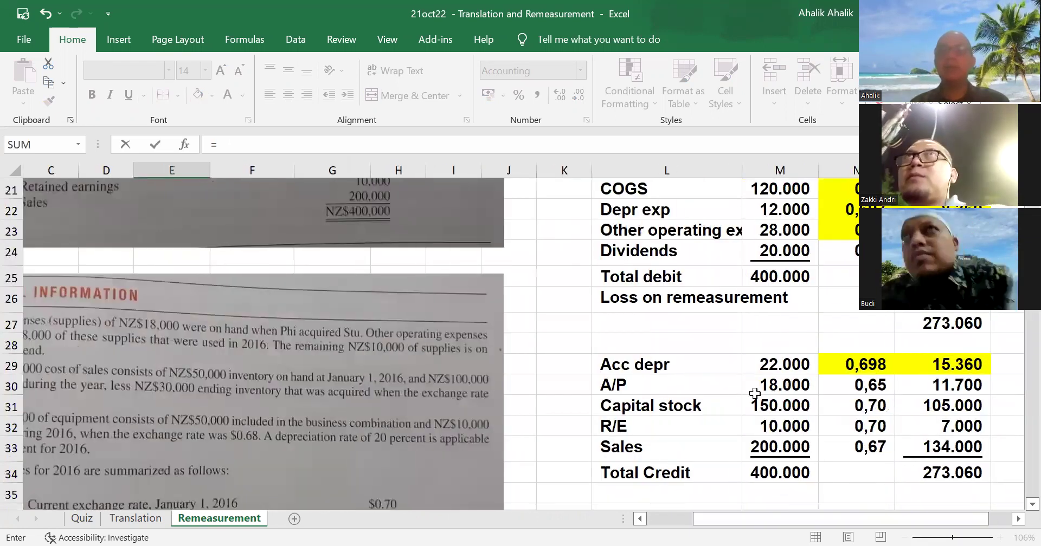
left_click(943, 251)
key("Return")
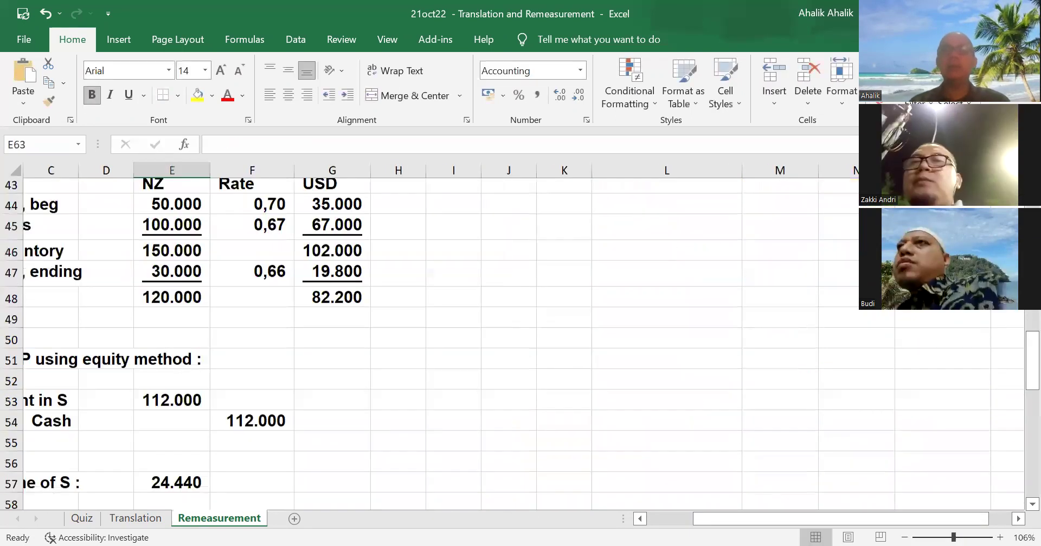
Step: Link the dividend entry's Investment in S credit in F63 to the Cash debit in E62
left_click(252, 498)
type("=")
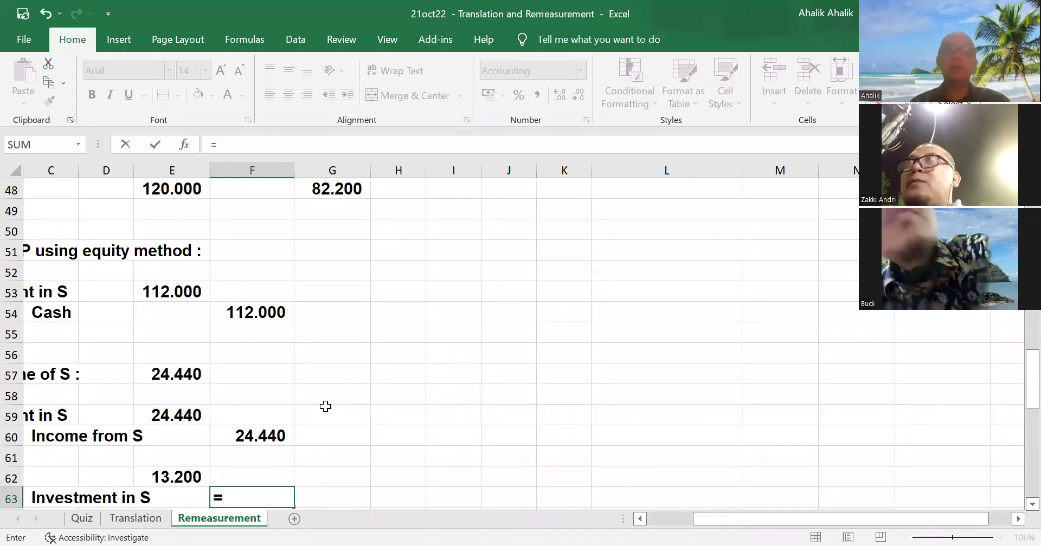
left_click(189, 464)
key("Return")
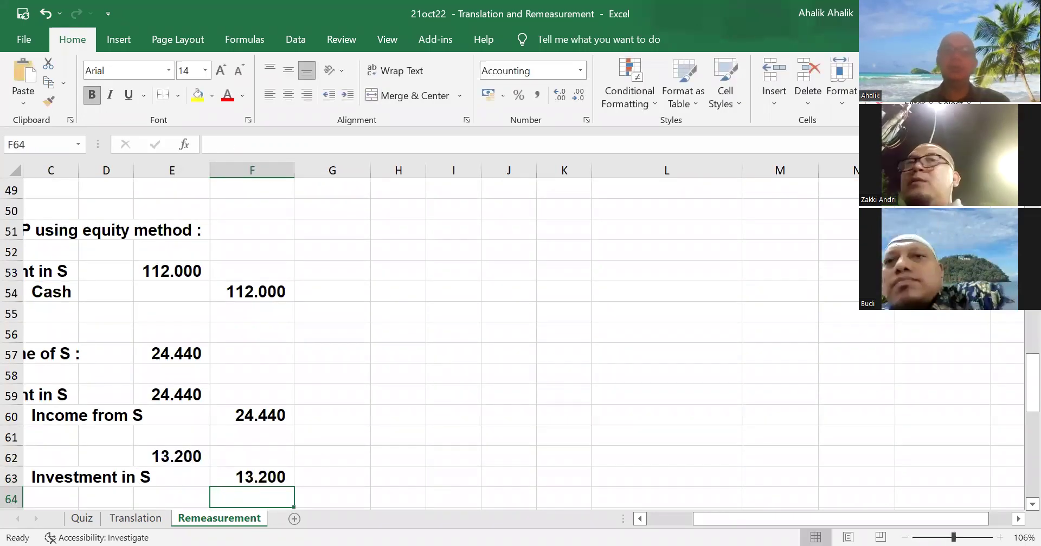
left_click_drag(727, 522, 601, 507)
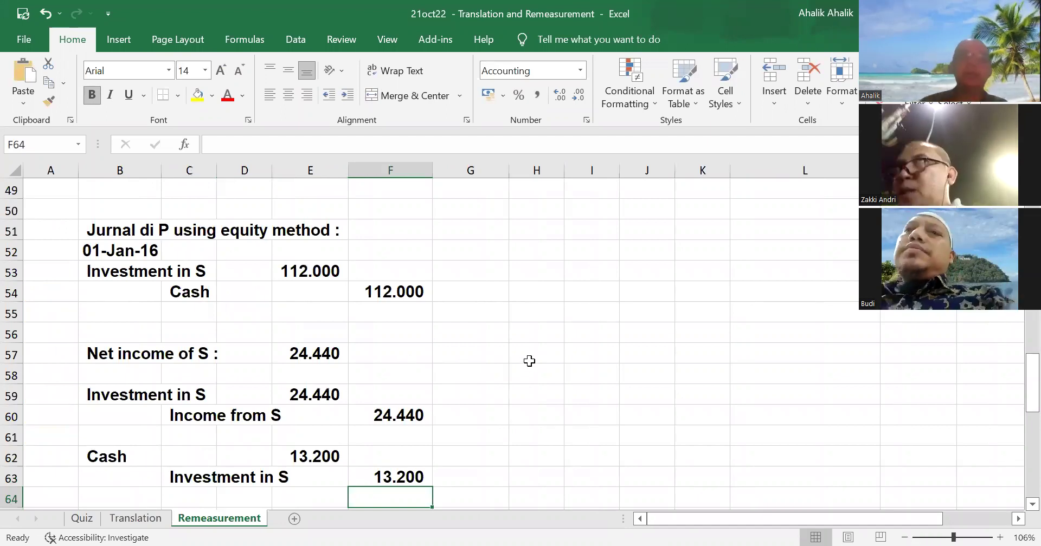
Step: Review the parent's journal entries and save the workbook
scroll(529, 361, "down", 1)
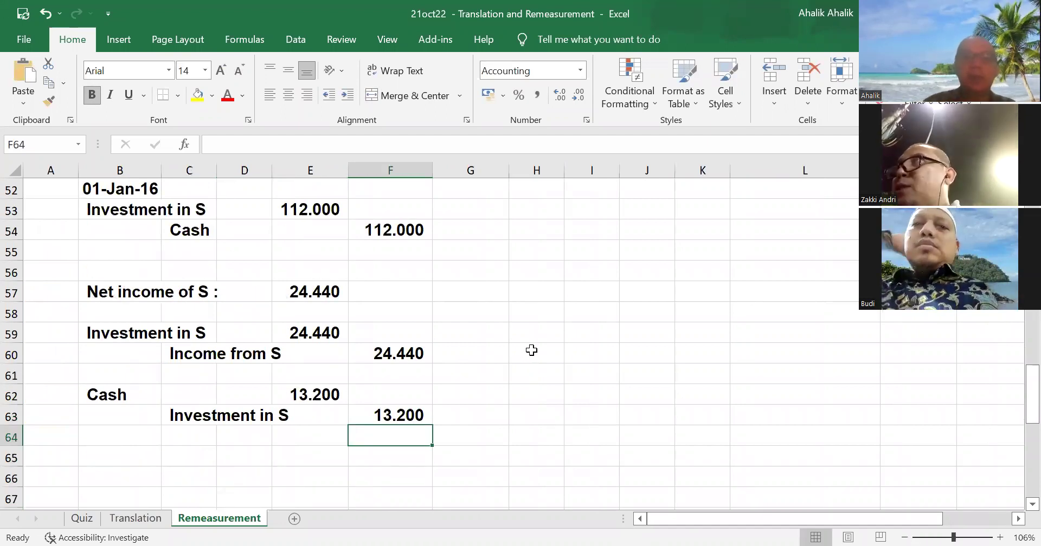
scroll(531, 350, "up", 1)
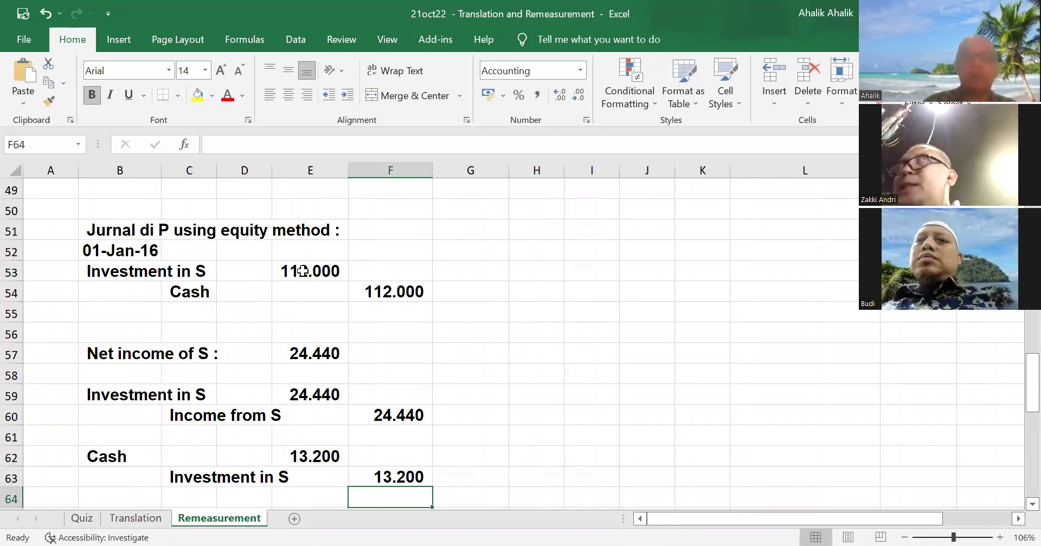
scroll(355, 303, "down", 1)
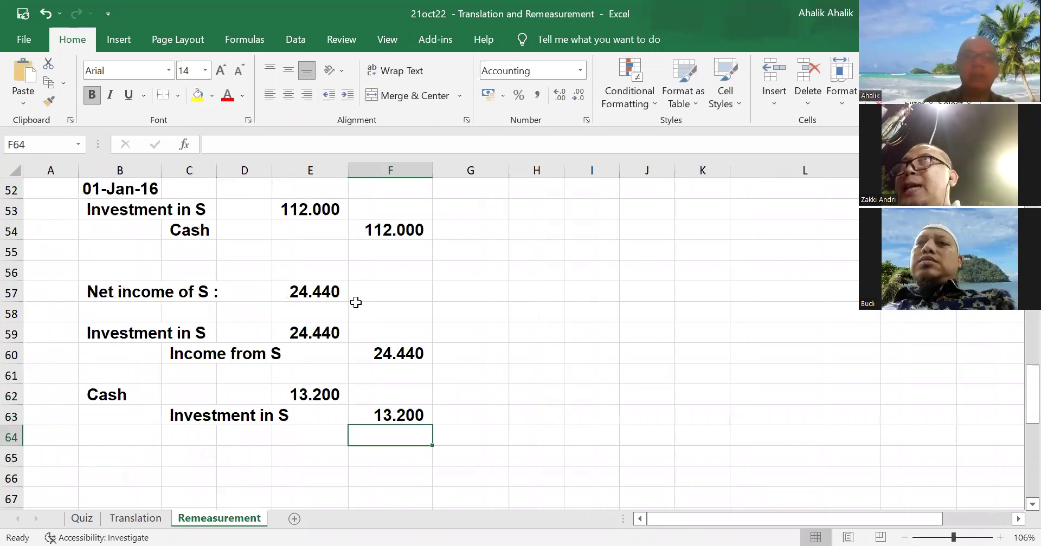
scroll(355, 302, "up", 9)
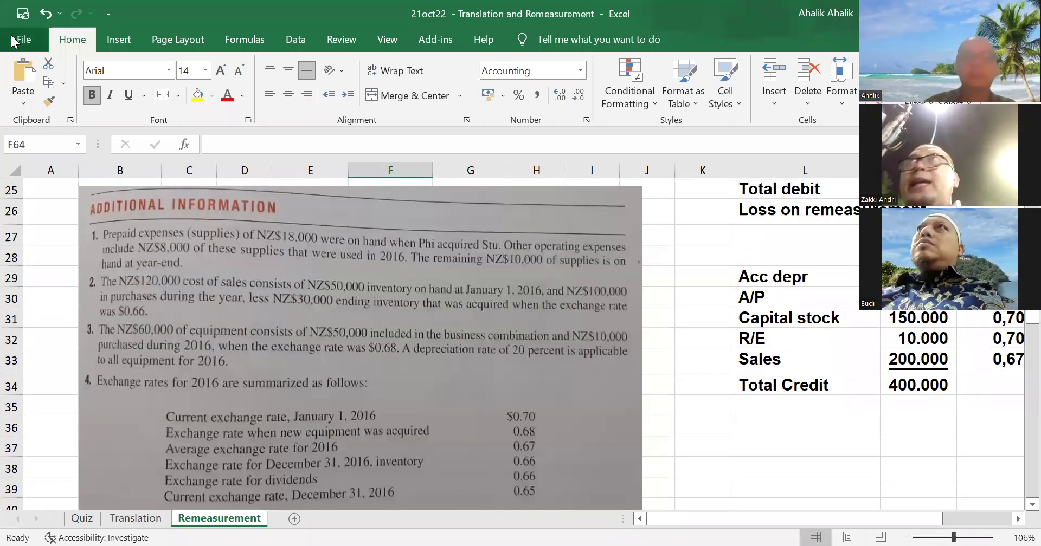
left_click(13, 41)
left_click(40, 229)
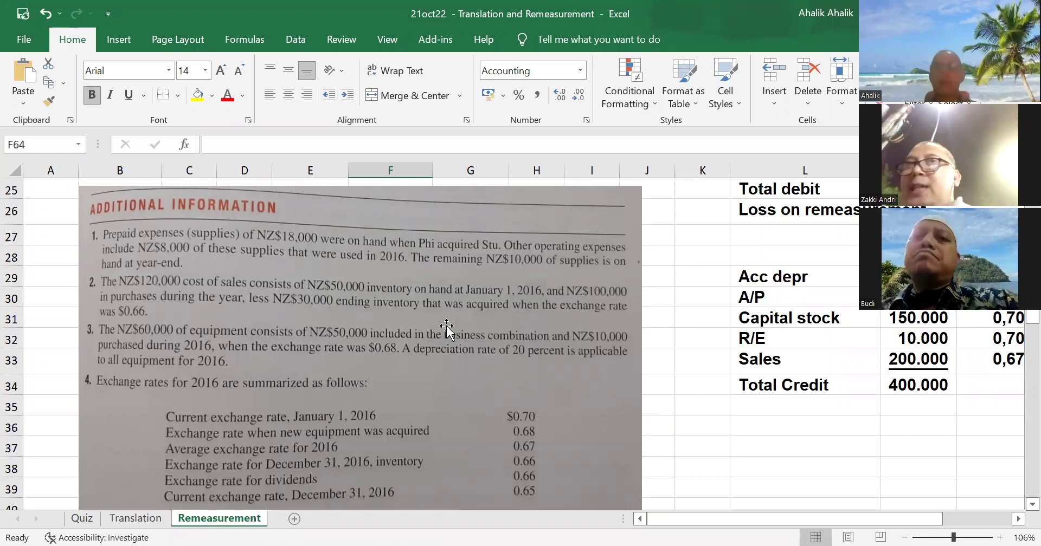
Step: Start a scenario block below the dividend entry with "What if," in B66 and the date 1 jan 16 in B67
scroll(597, 324, "down", 11)
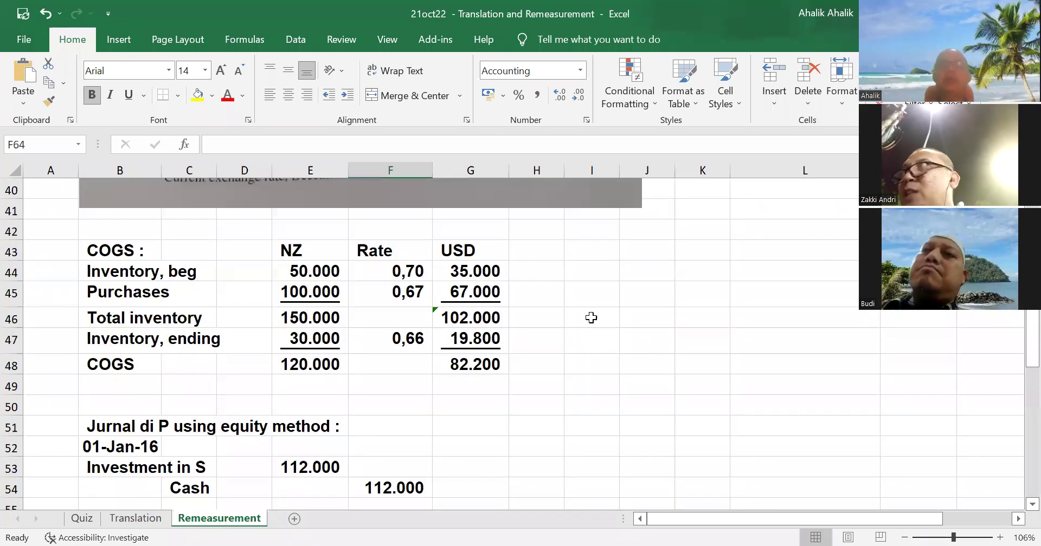
left_click(128, 362)
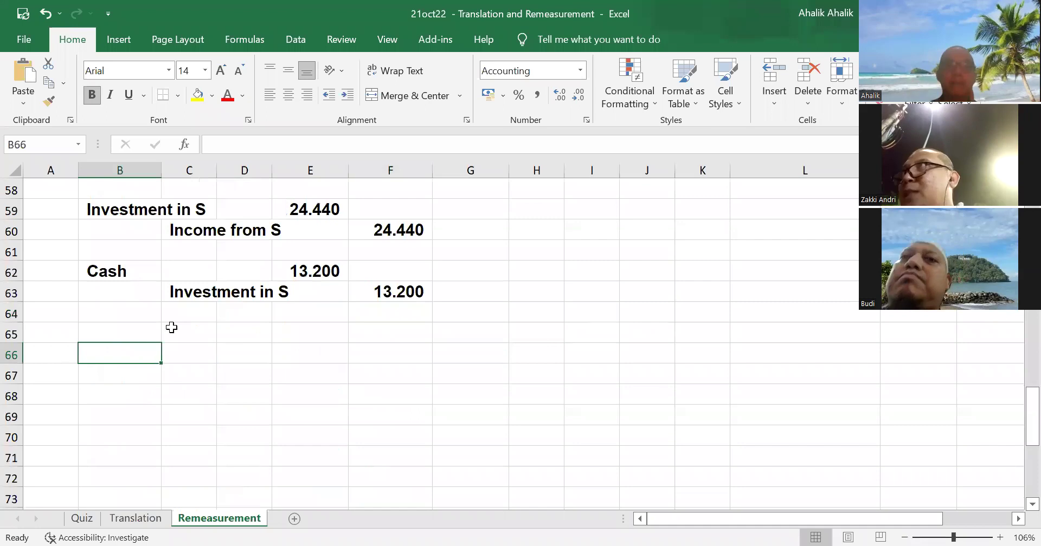
type("What if conidi")
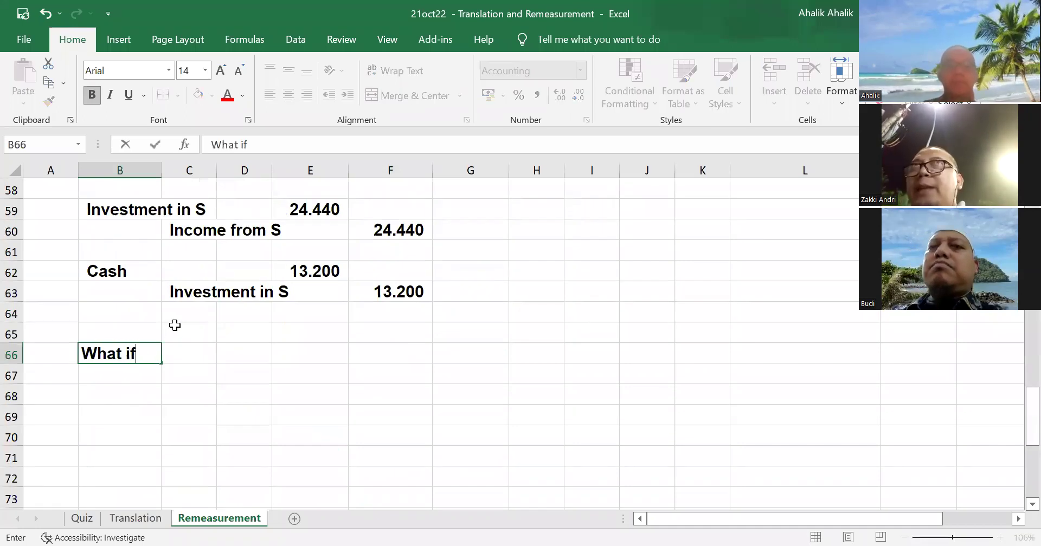
key("BackSpace")
key("BackSpace")
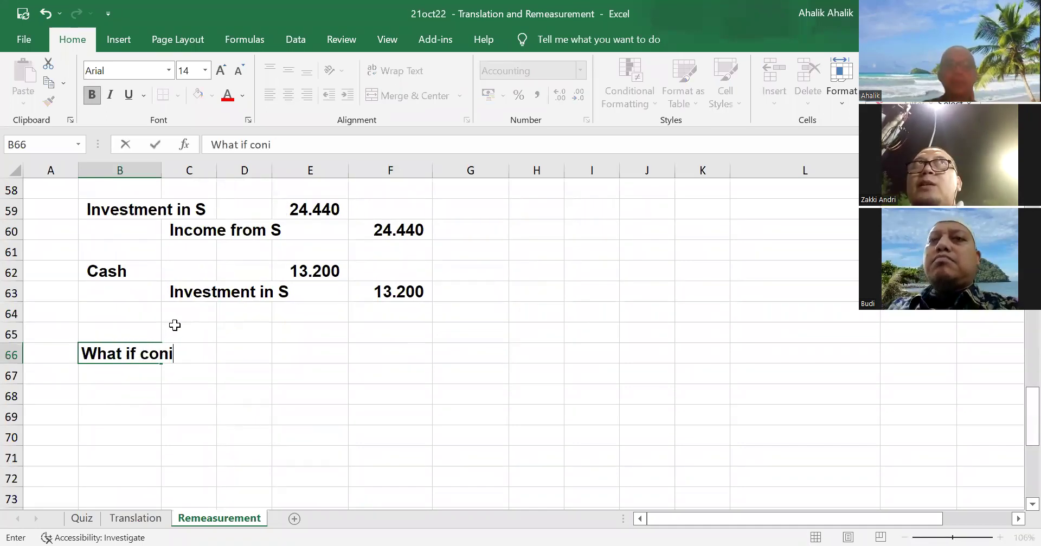
type("isit")
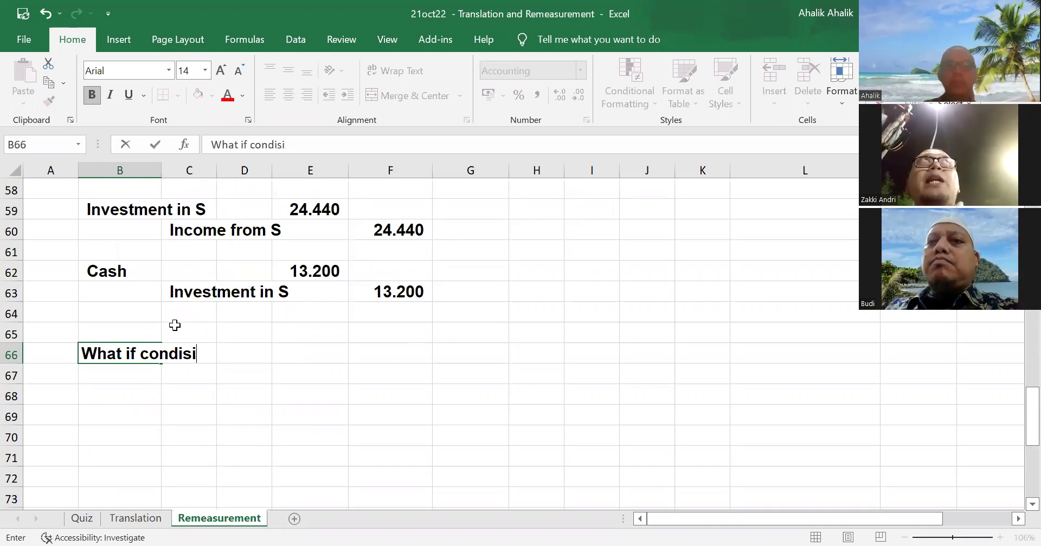
type("ditio")
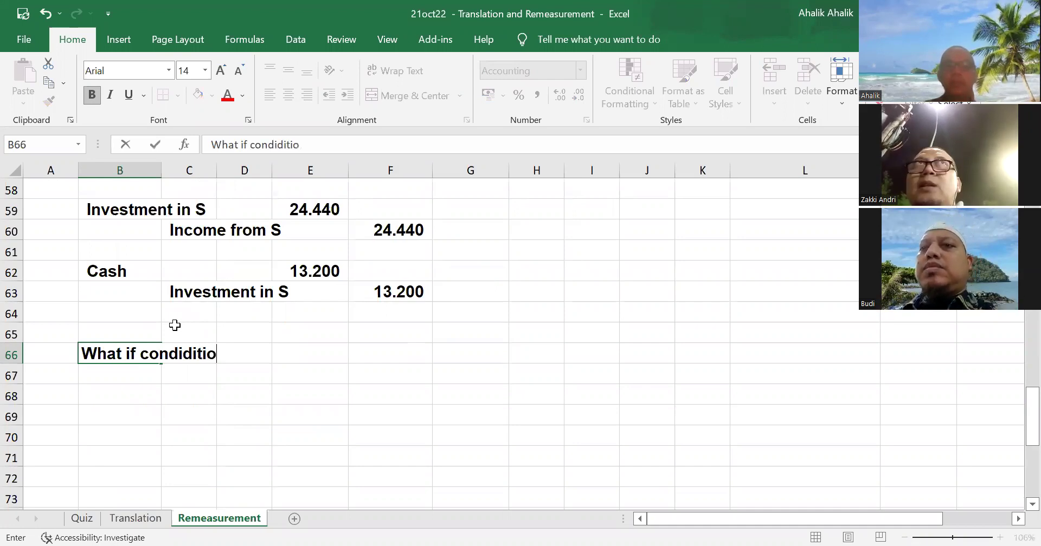
key("BackSpace")
key("BackSpace")
key("BackSpace")
key("BackSpace")
key("BackSpace")
key("BackSpace")
key("BackSpace")
key("BackSpace")
key("BackSpace")
key("BackSpace")
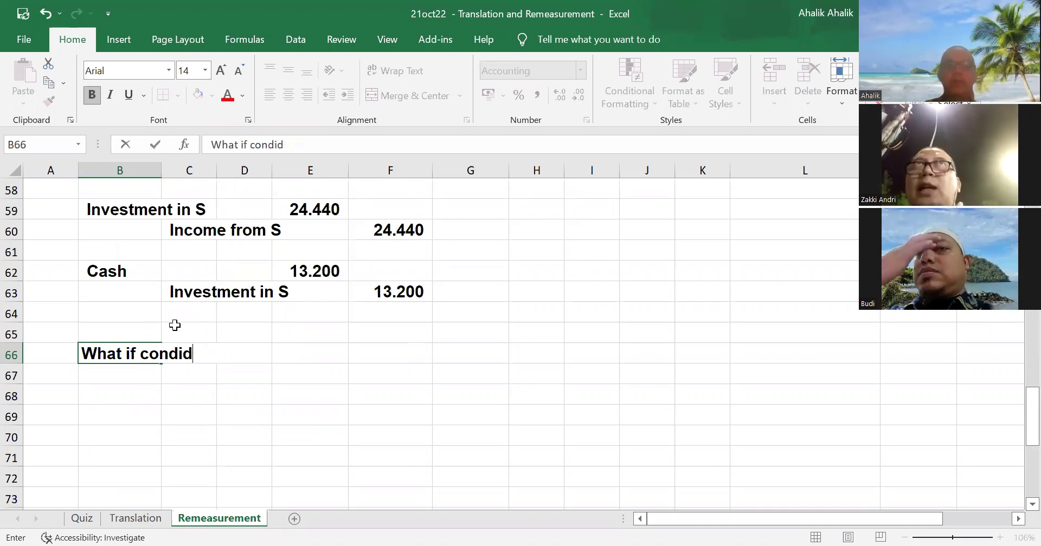
type(",")
key("Return")
type("Ac")
key("BackSpace")
type("1 jan 16")
key("Return")
Step: Enter "Acquisition cost" in B68 with the amount 115000 in E68
type("Acq")
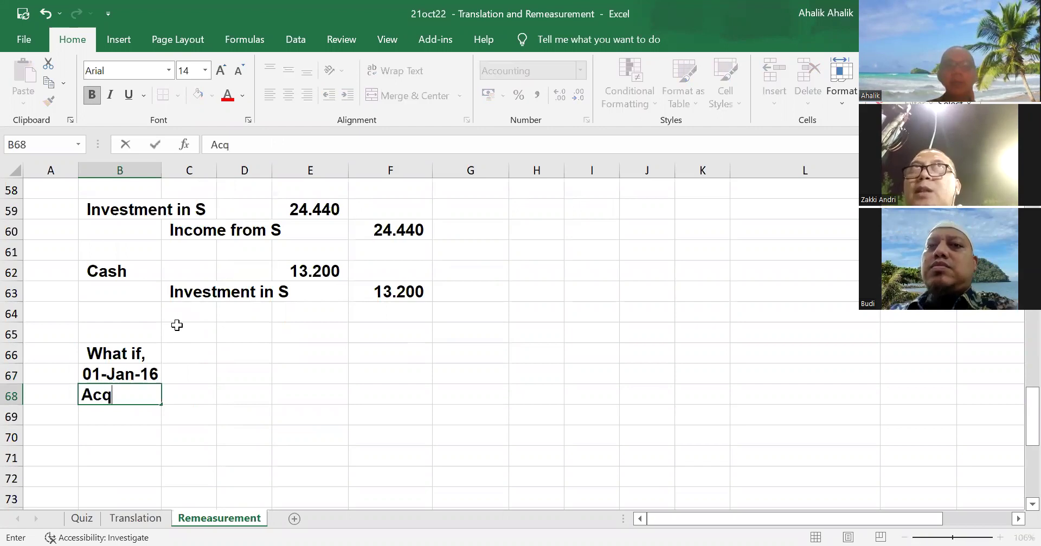
type("uisitio")
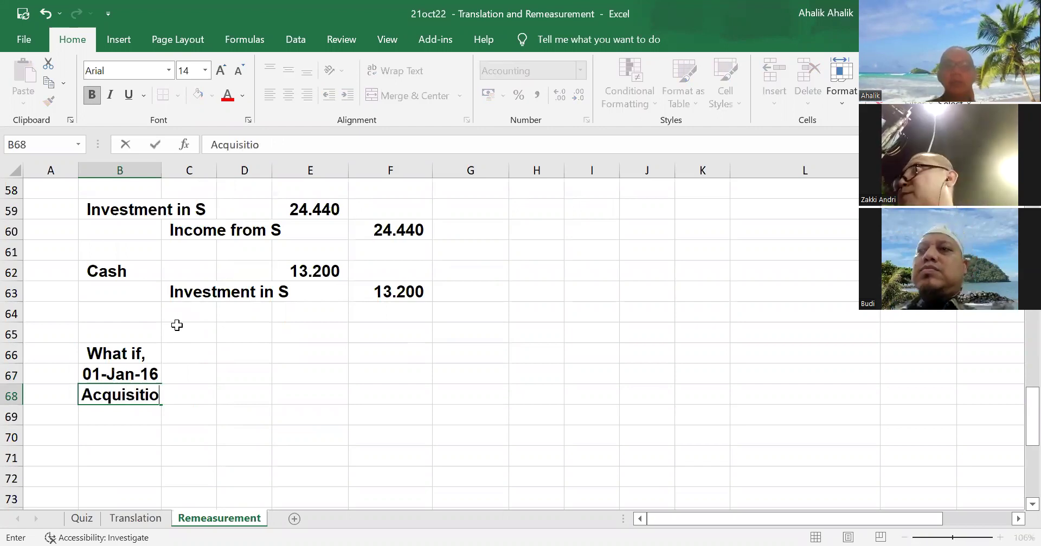
type("n cost")
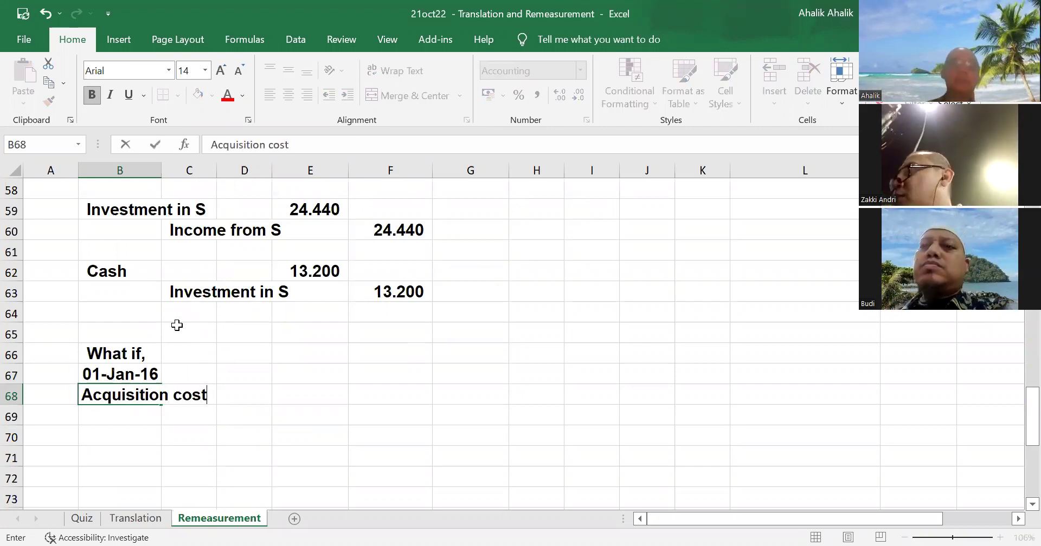
key("Tab")
key("Tab")
key("Tab")
type("=")
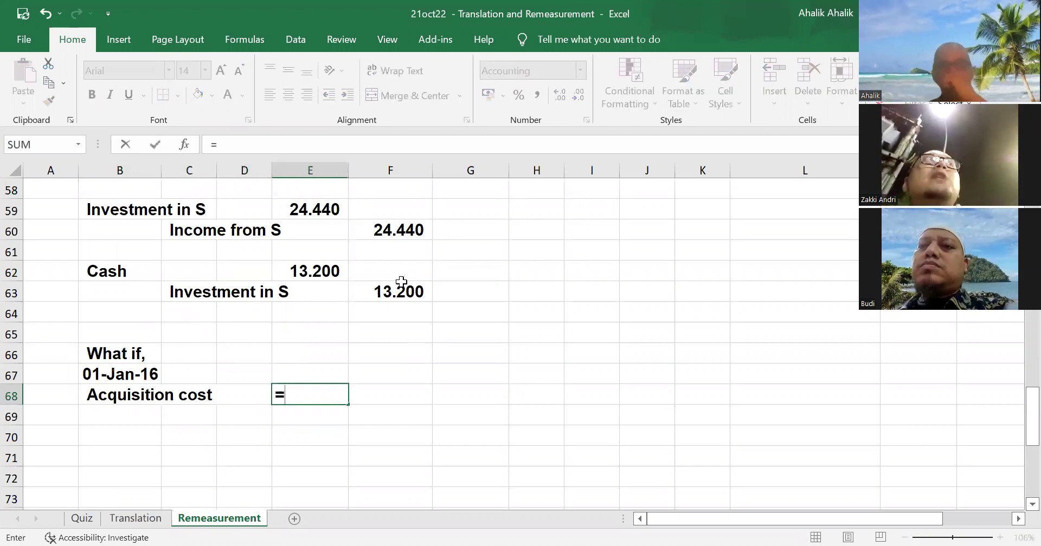
scroll(400, 283, "up", 15)
scroll(400, 284, "up", 4)
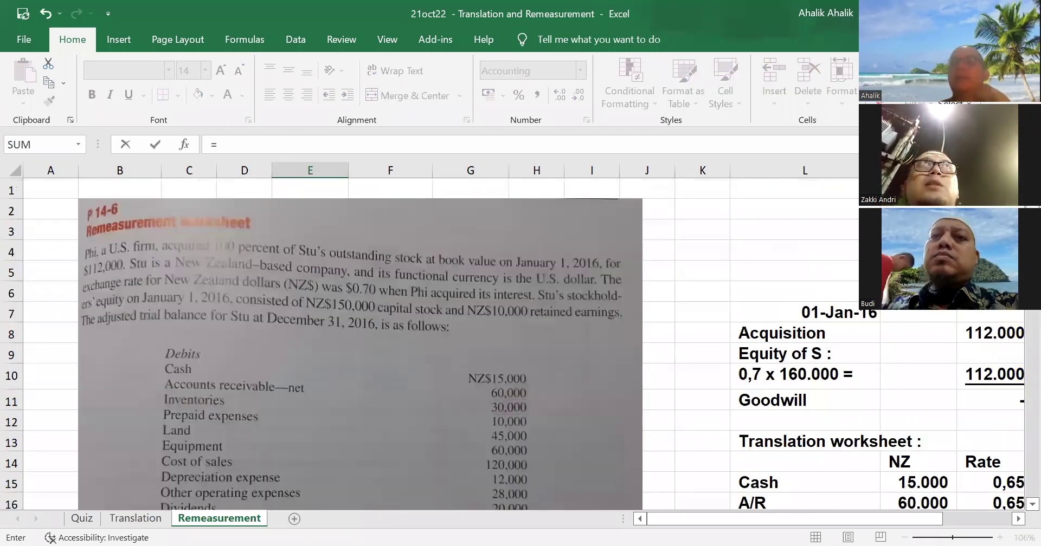
scroll(394, 355, "down", 14)
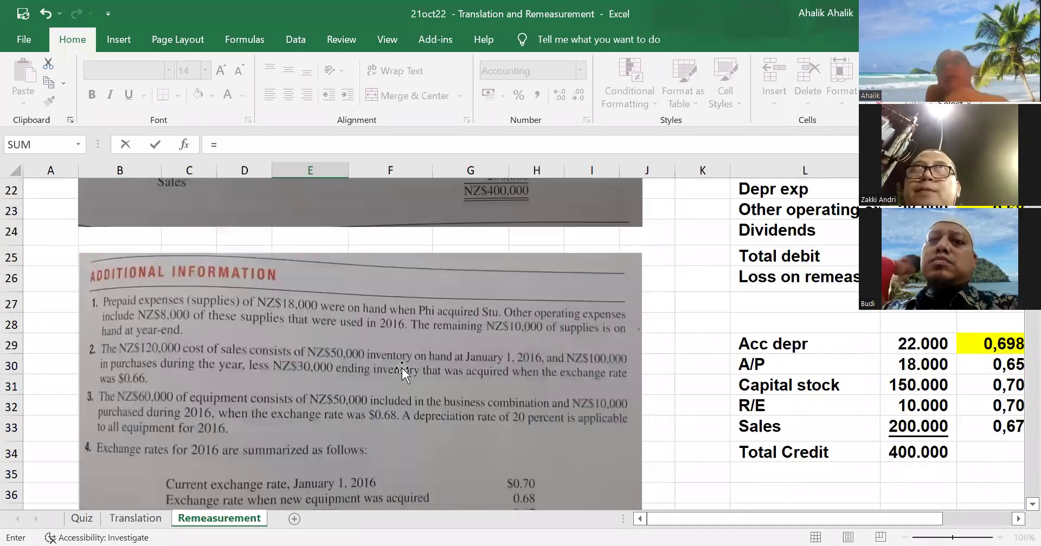
scroll(393, 350, "down", 4)
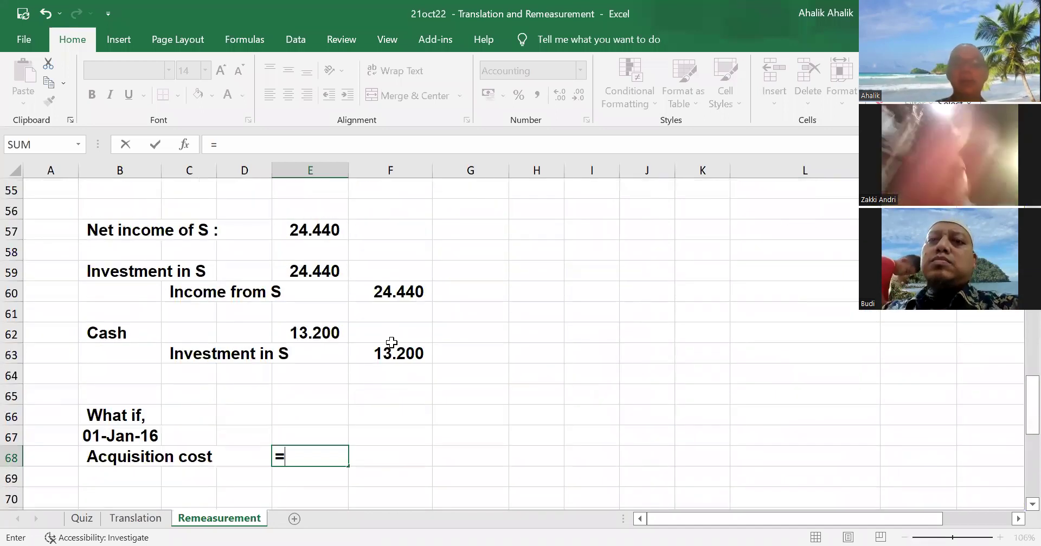
key("BackSpace")
type("115000")
key("Return")
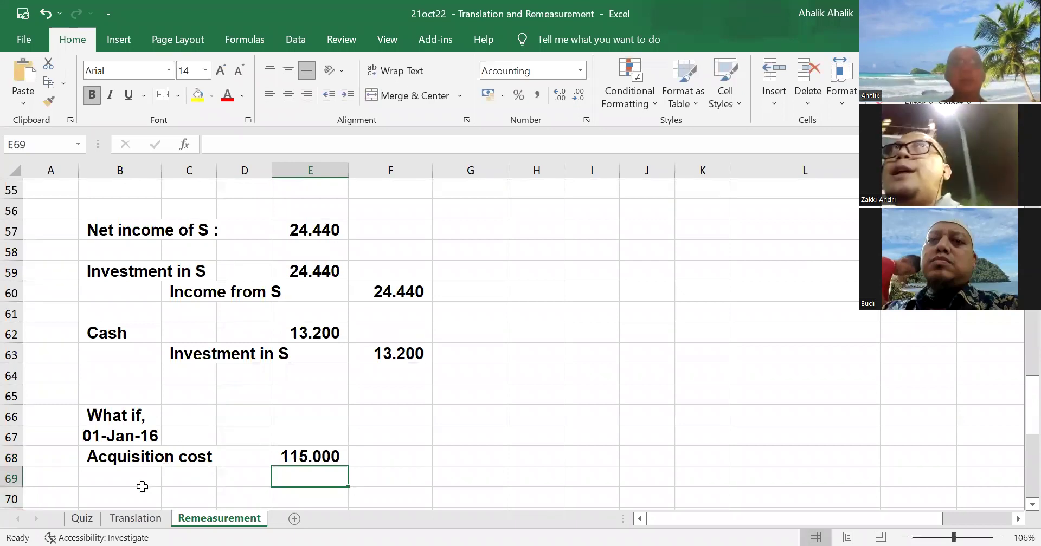
Step: Enter "Equity of S" in B69, link E69 to the equity amount in N10 and underline it
left_click(142, 486)
type("Equi")
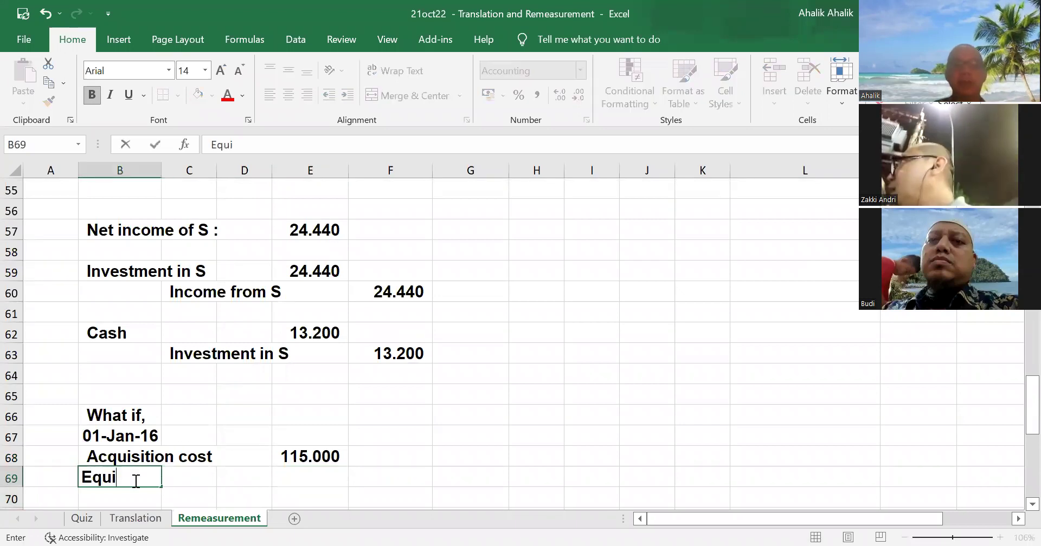
type("ty of S")
key("Right")
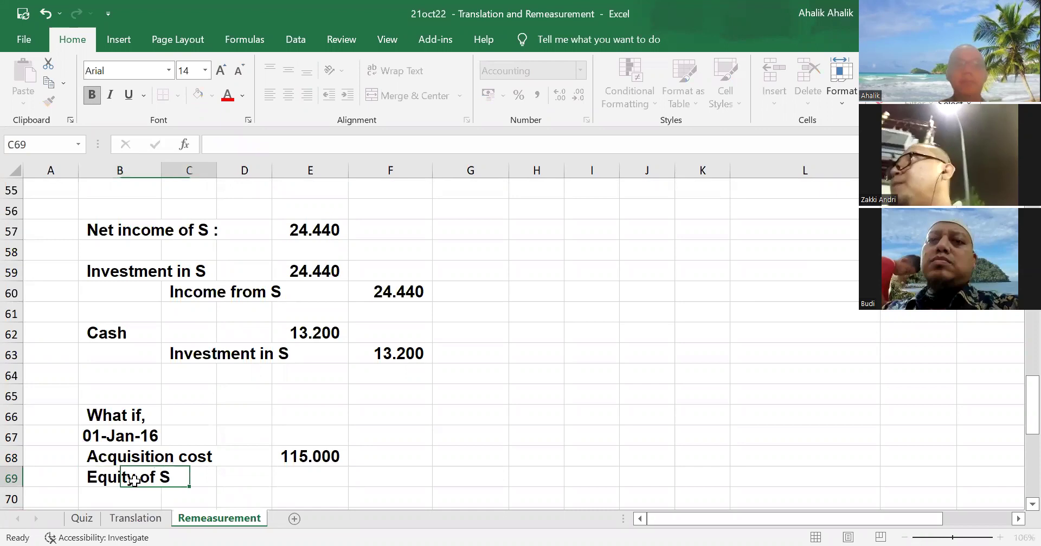
key("Right")
key("Right")
type("=")
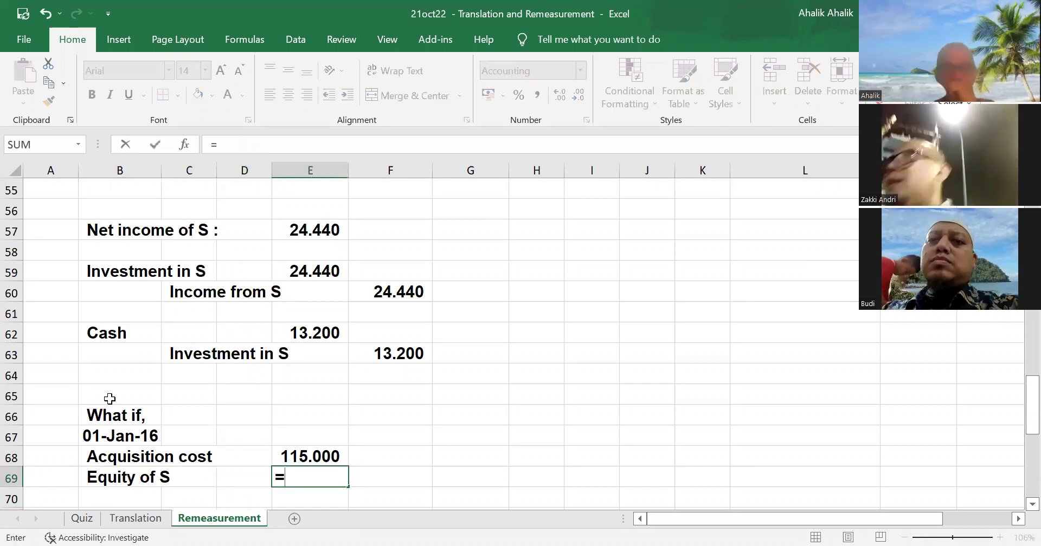
scroll(986, 387, "up", 17)
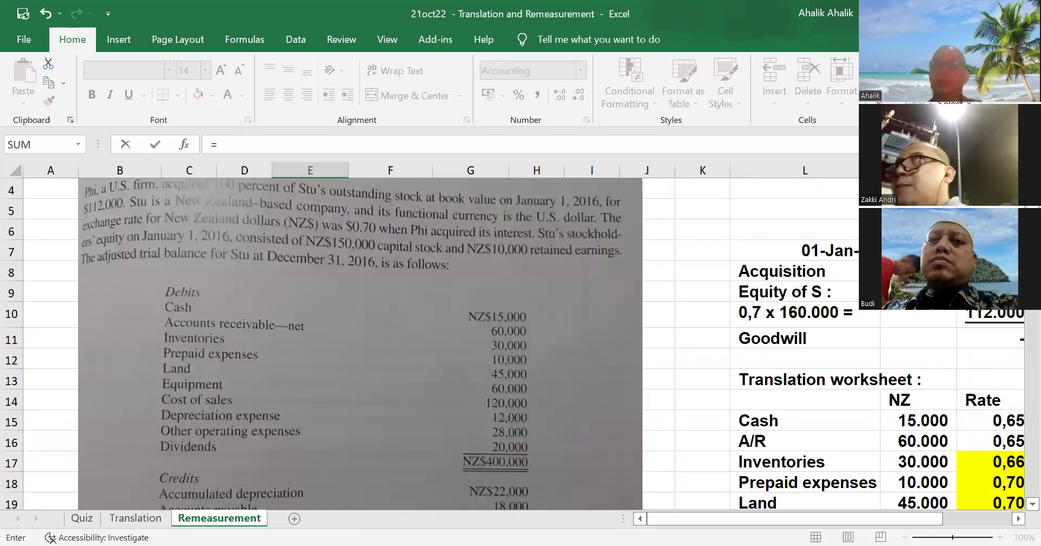
left_click(974, 313)
key("Return")
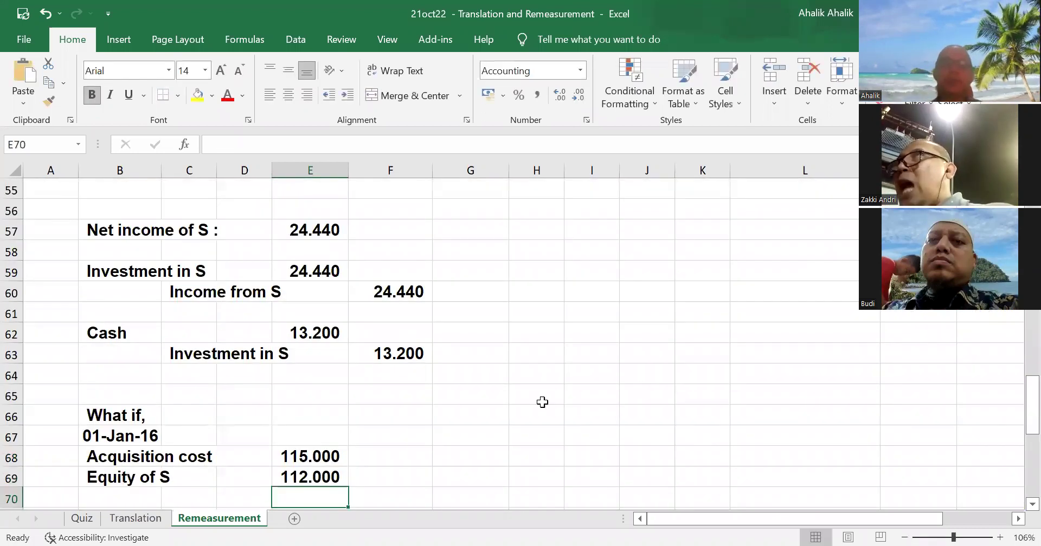
left_click(329, 470)
left_click(128, 96)
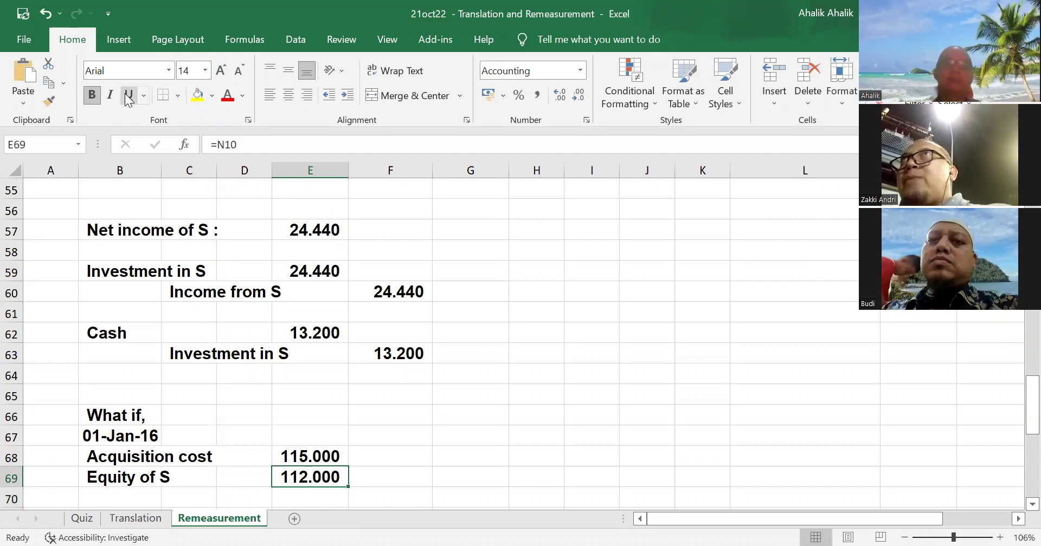
Step: Enter "Goodwill" in B70 and calculate it in E70 as acquisition cost minus equity, =E68-E69
scroll(189, 439, "down", 2)
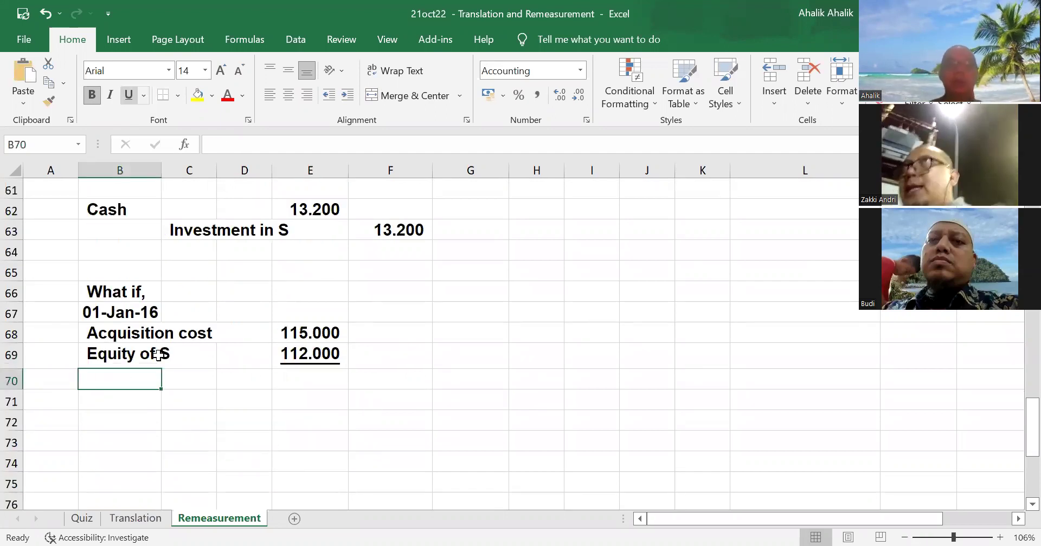
type("Goodwil")
key("Tab")
key("Tab")
key("Tab")
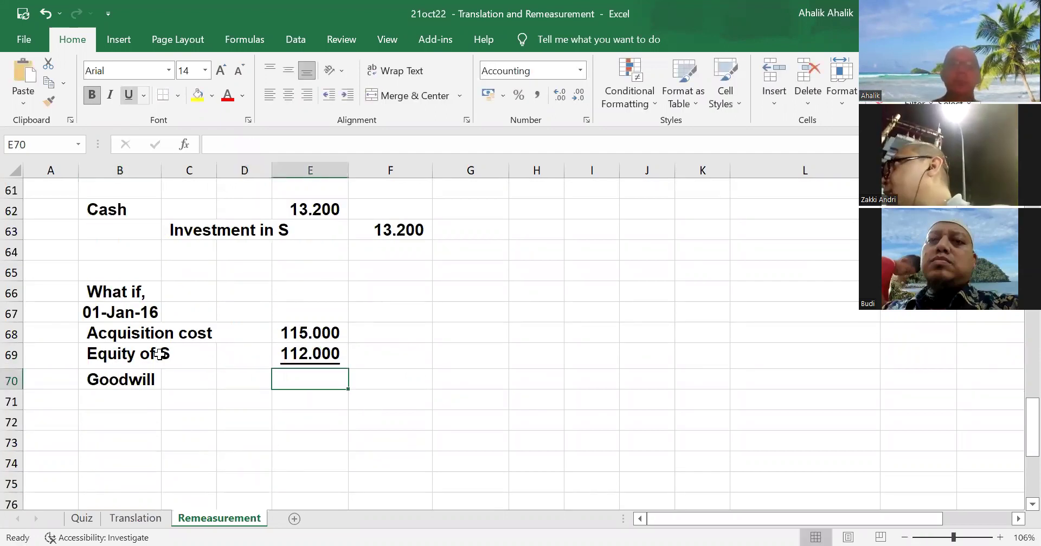
type("=")
left_click(285, 332)
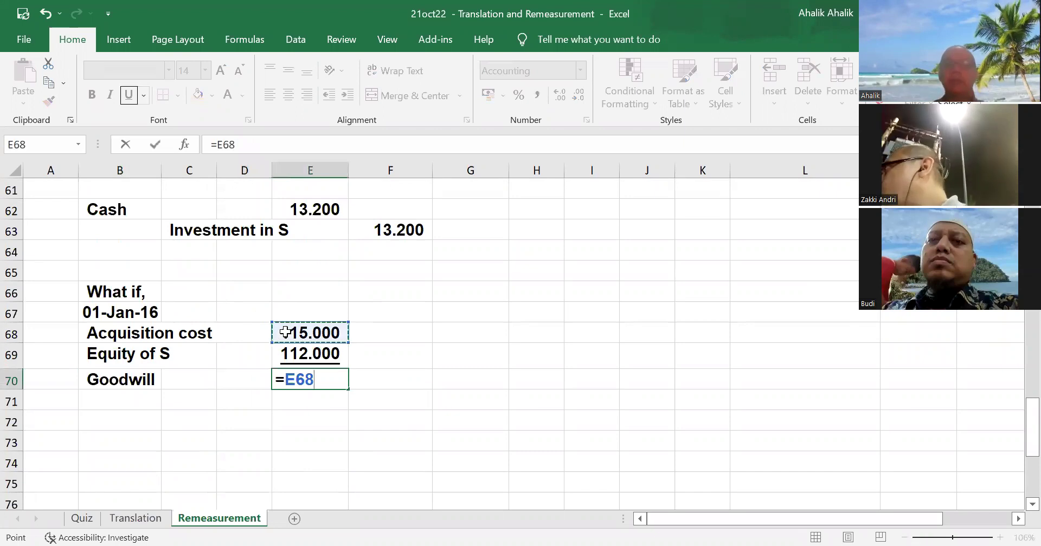
type("-")
left_click(318, 355)
key("Return")
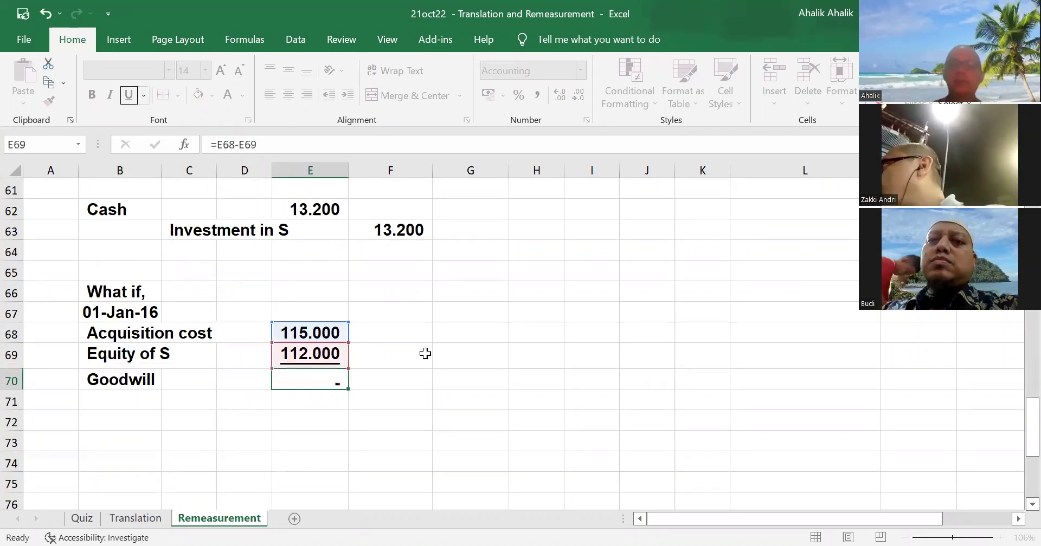
Step: Save the workbook with the what-if goodwill calculation
left_click(547, 359)
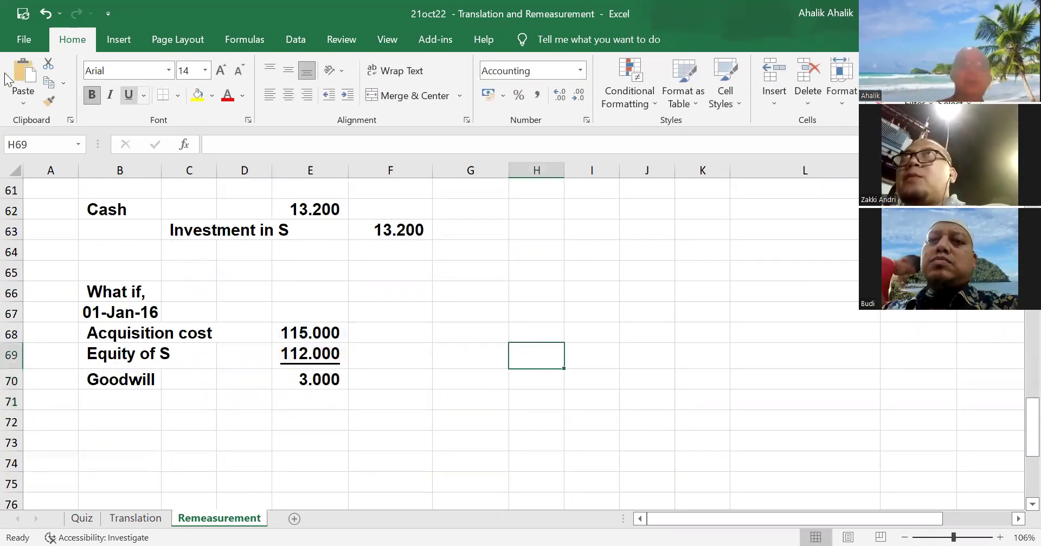
left_click(14, 42)
left_click(76, 230)
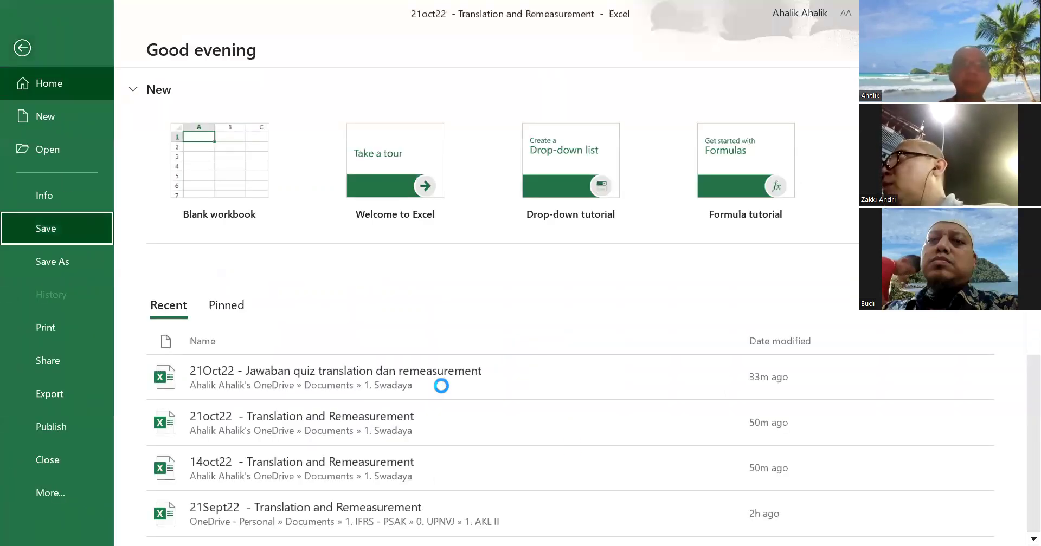
Step: Highlight the what-if acquisition cost in E68 with a yellow fill
left_click(121, 418)
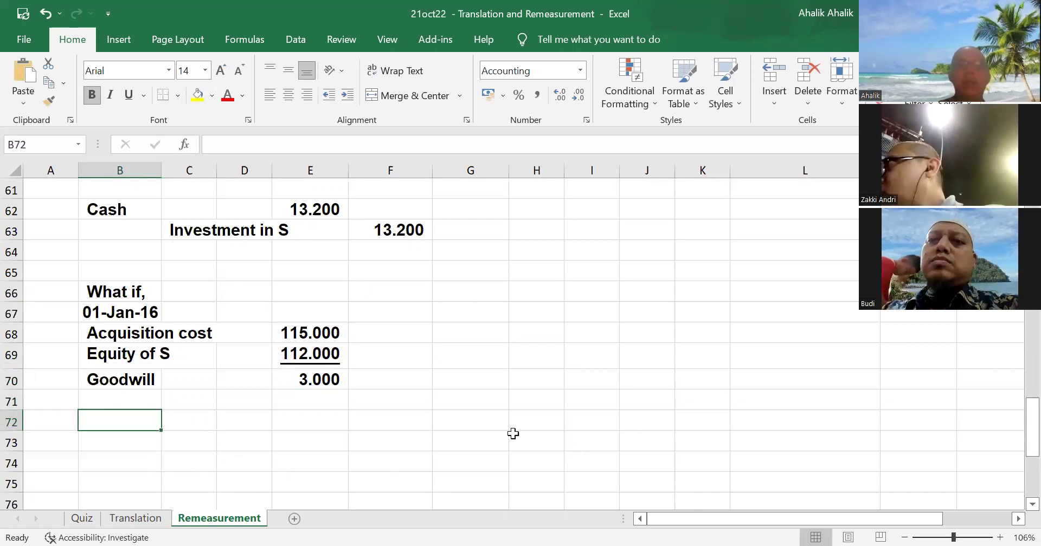
scroll(510, 425, "up", 3)
scroll(509, 425, "down", 4)
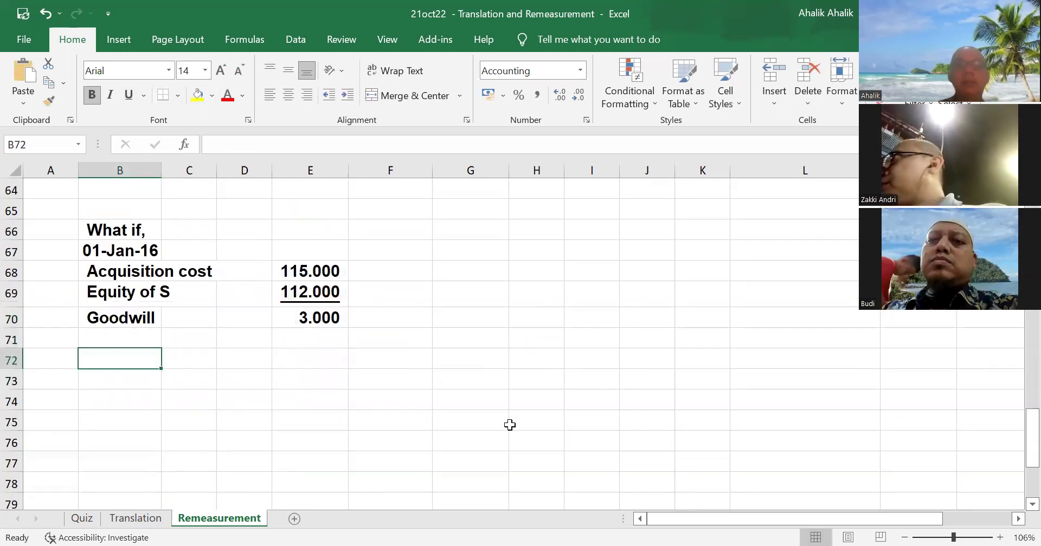
scroll(509, 425, "up", 2)
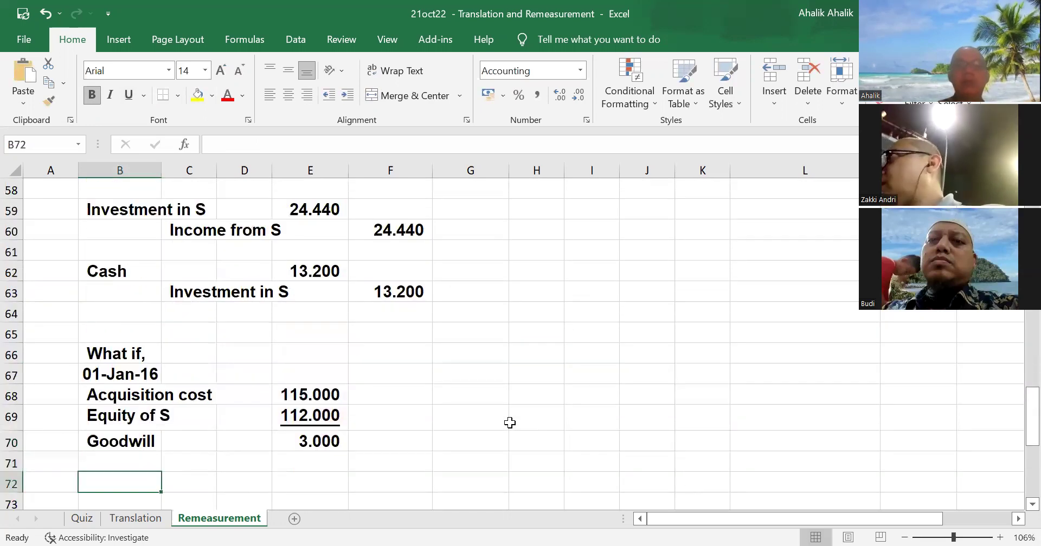
left_click(126, 379)
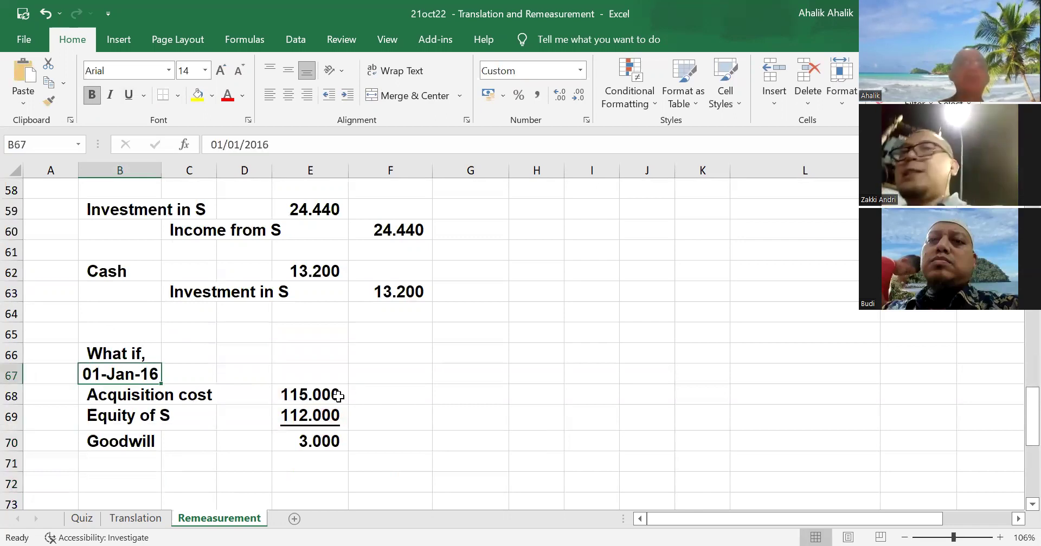
left_click(337, 394)
left_click(197, 95)
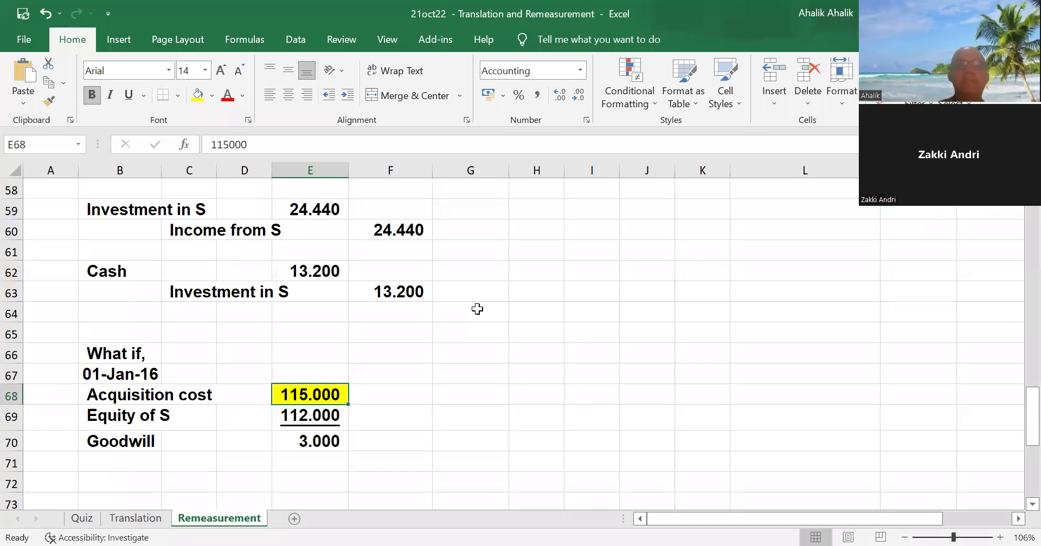
Step: Retitle the worksheet heading in L13 as "Remeasurement worksheet :"
scroll(477, 309, "down", 1)
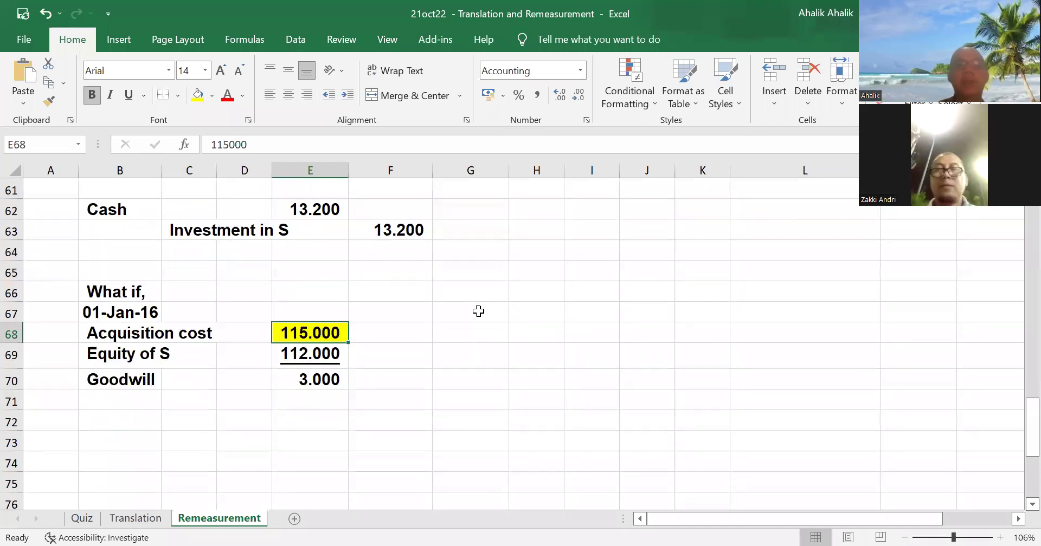
scroll(481, 315, "up", 13)
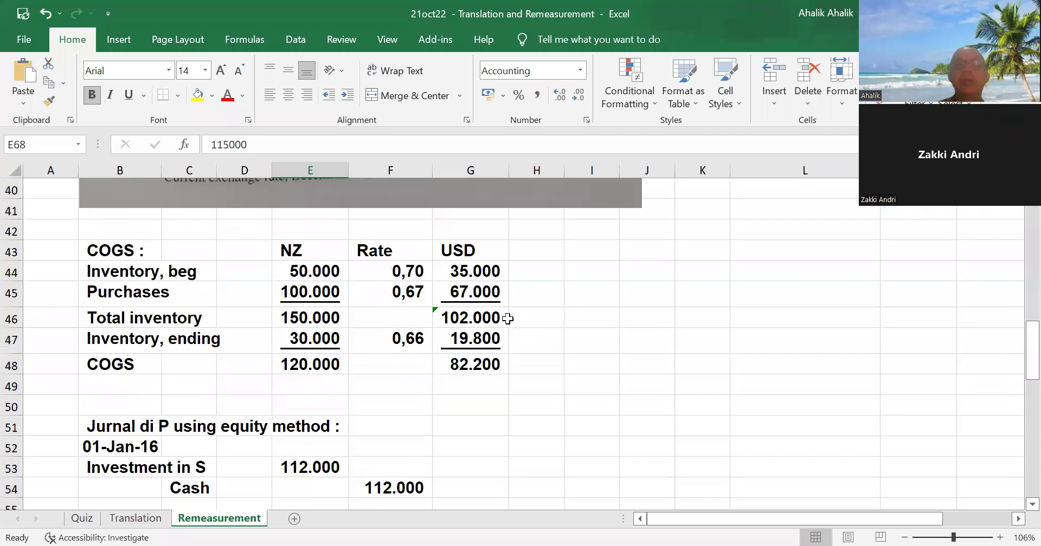
scroll(507, 317, "up", 2)
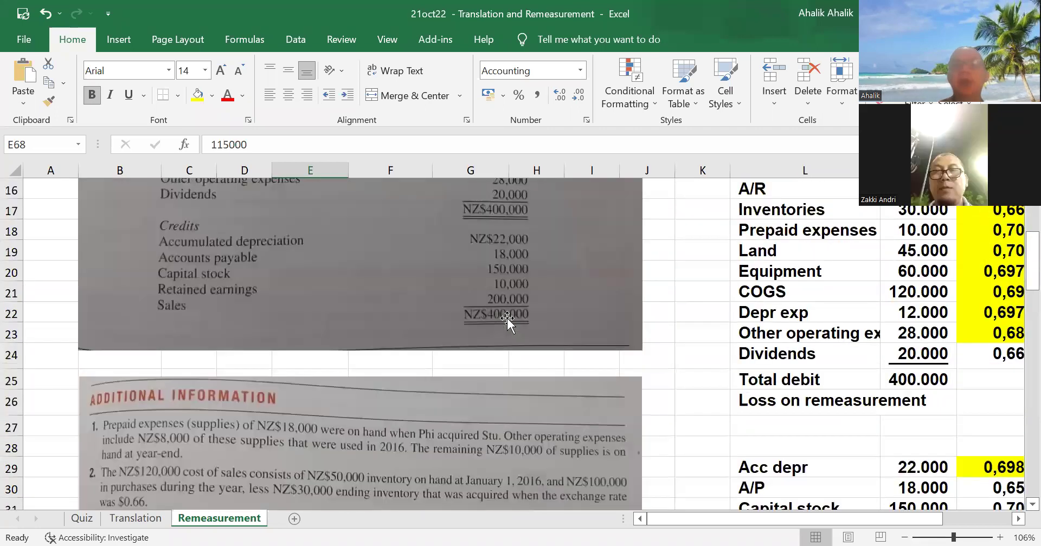
scroll(506, 317, "up", 1)
scroll(506, 317, "up", 1)
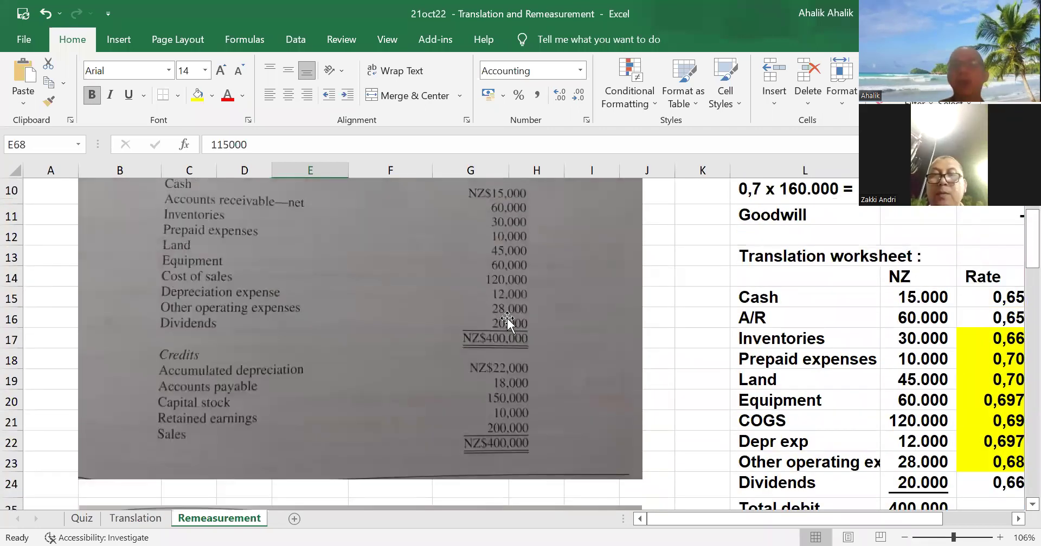
scroll(506, 318, "down", 1)
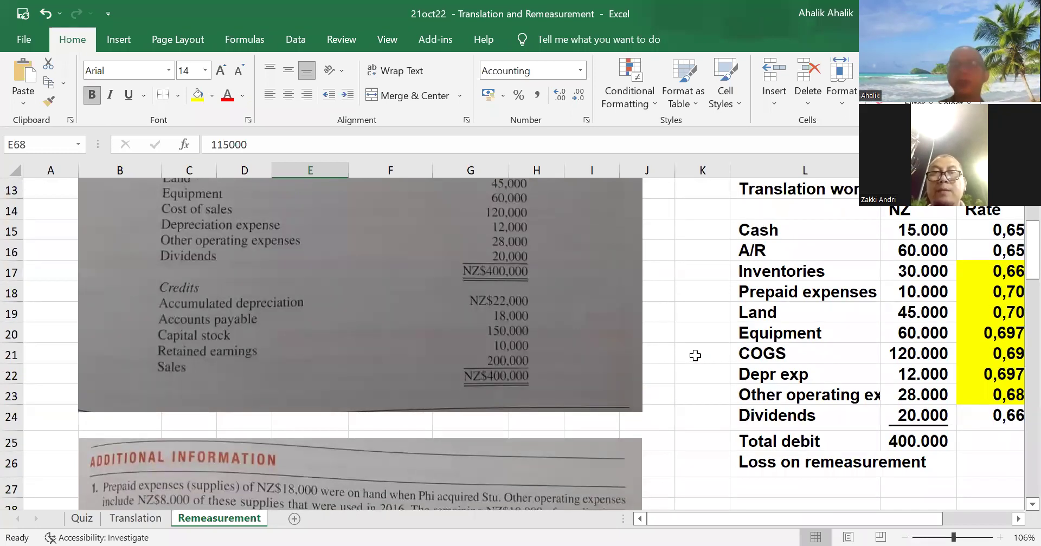
scroll(786, 274, "up", 1)
left_click(779, 261)
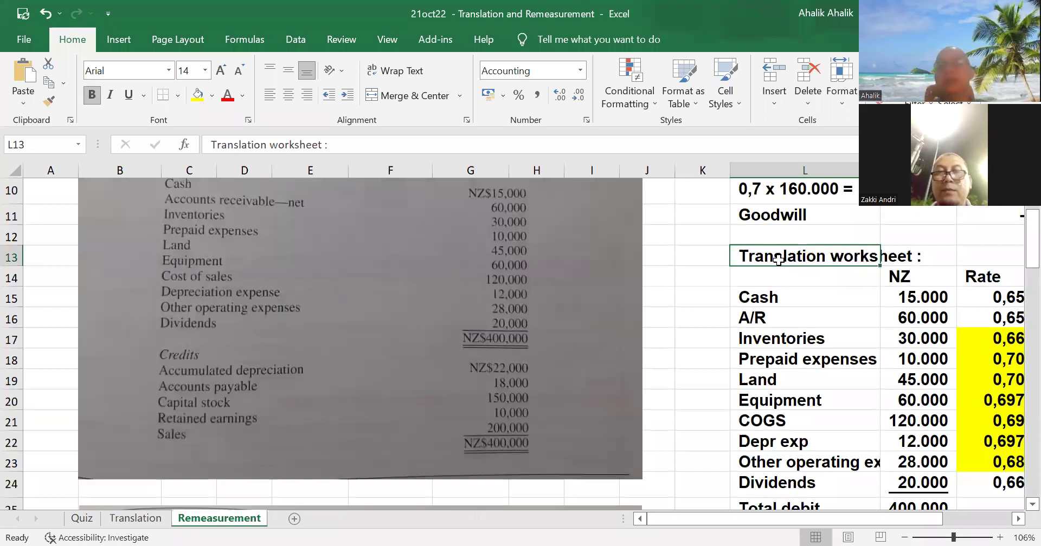
type("Remea")
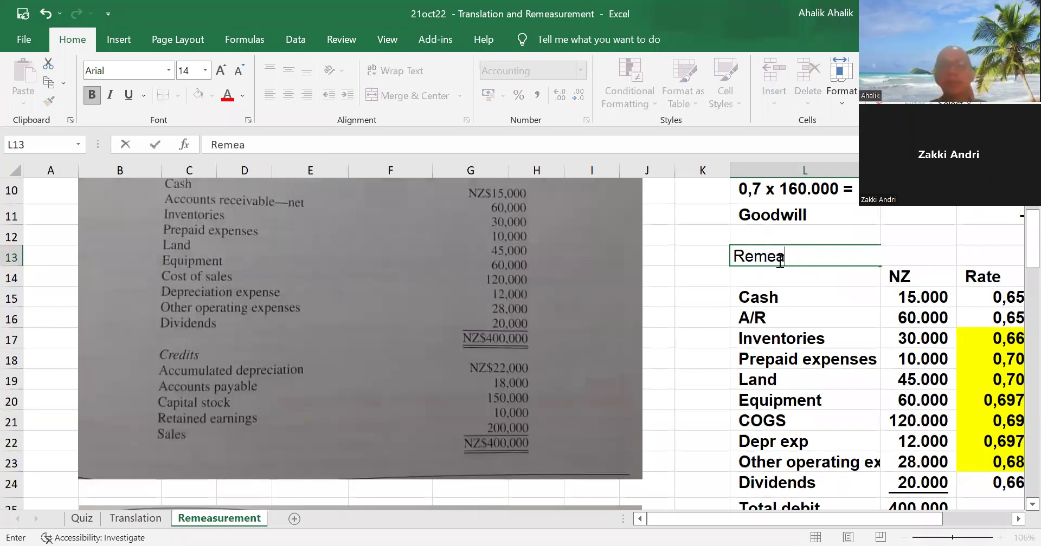
type("sre")
key("BackSpace")
key("BackSpace")
type("u")
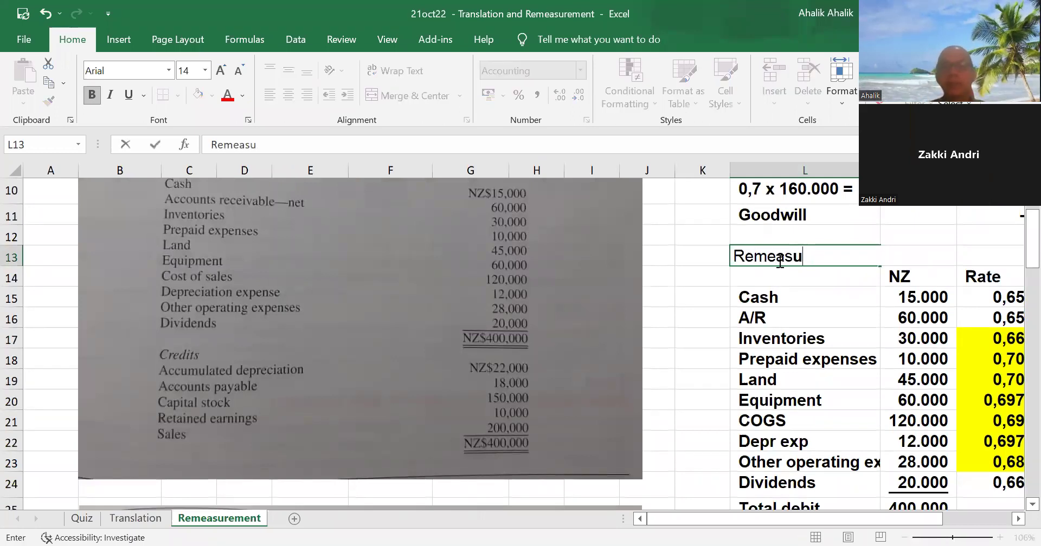
type("rement wor")
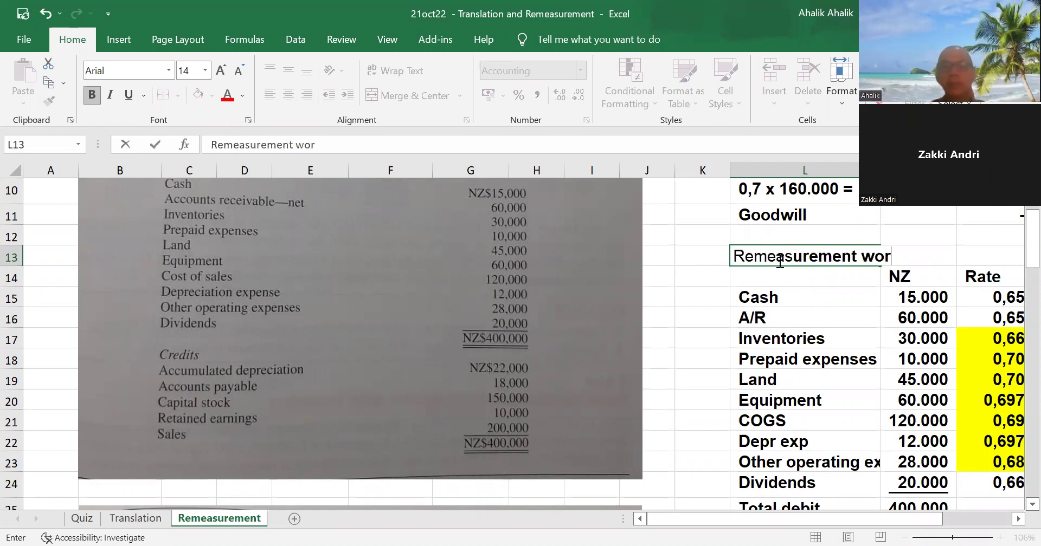
type("ksheet :")
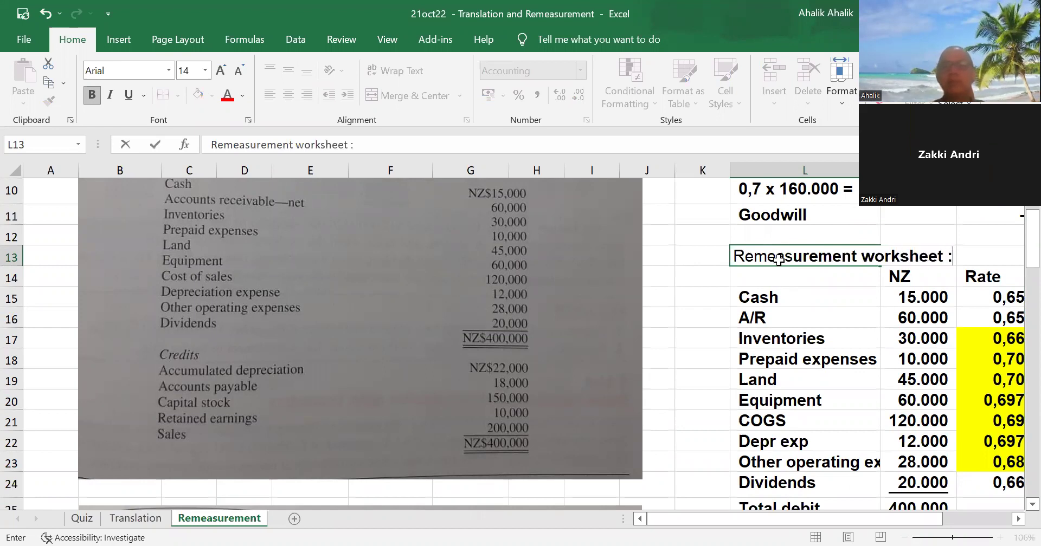
key("Return")
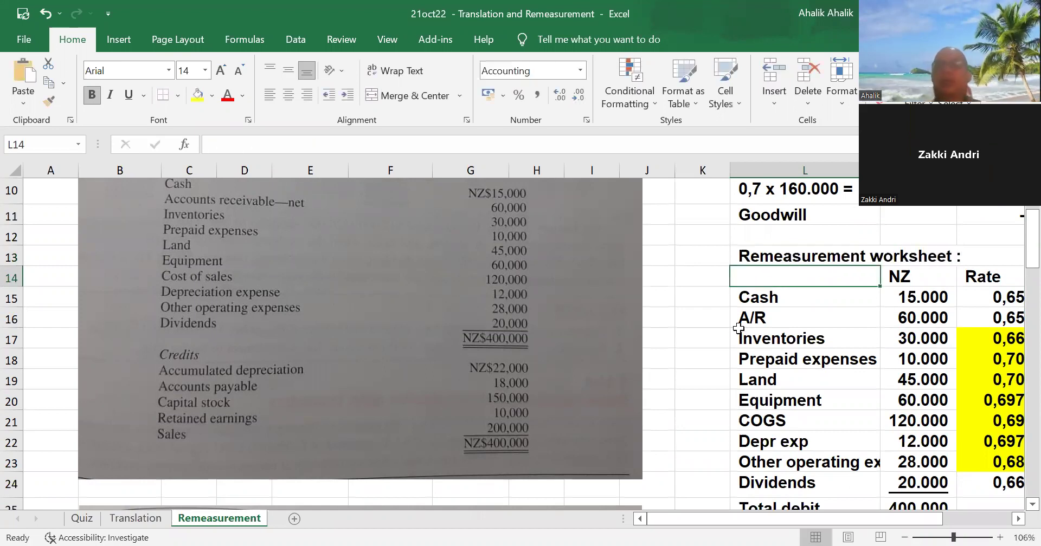
Step: Review the what-if goodwill calculation in E70 alongside the trial balance and the remeasurement worksheet
scroll(609, 311, "down", 11)
scroll(609, 311, "down", 6)
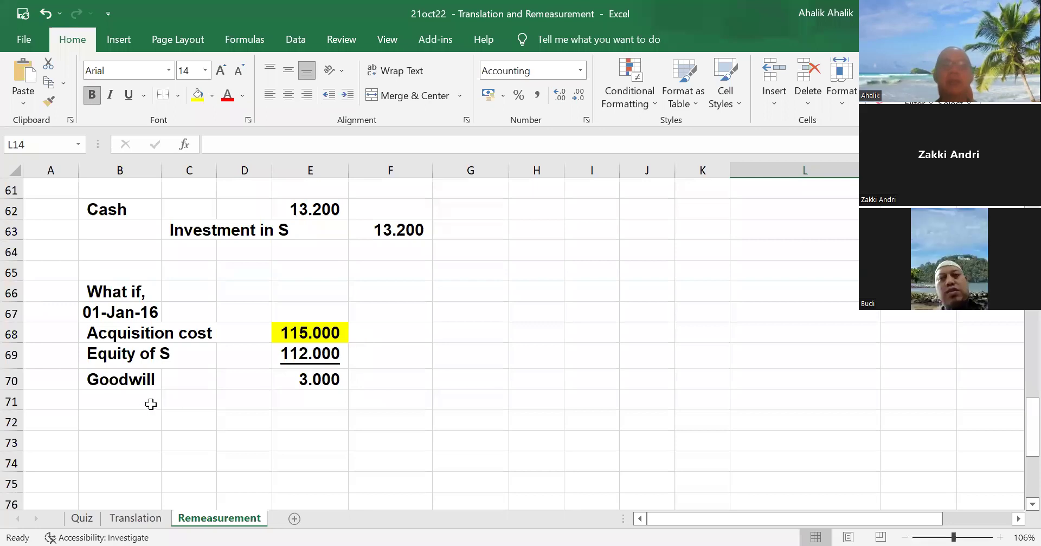
left_click(315, 379)
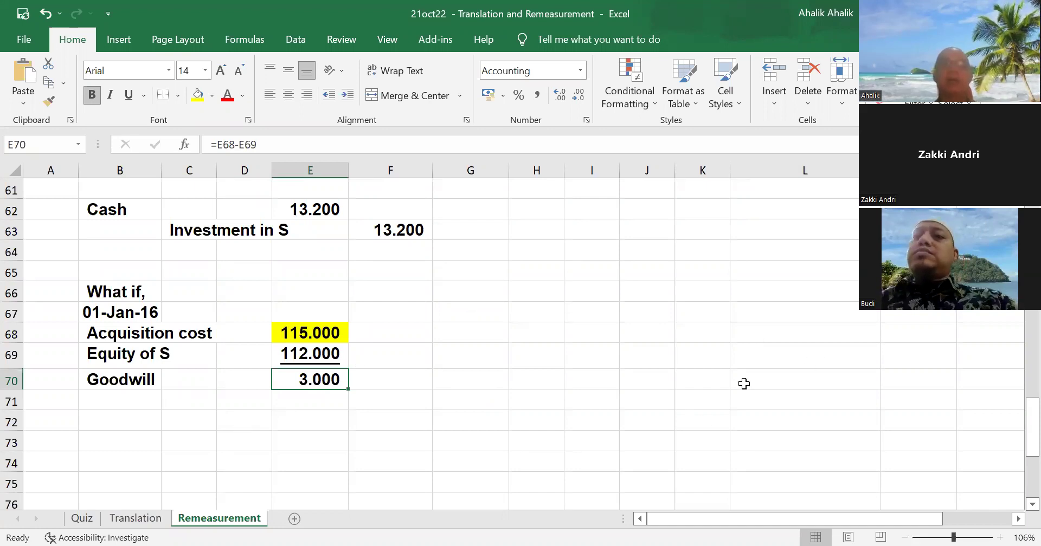
scroll(743, 401, "up", 11)
scroll(743, 383, "up", 5)
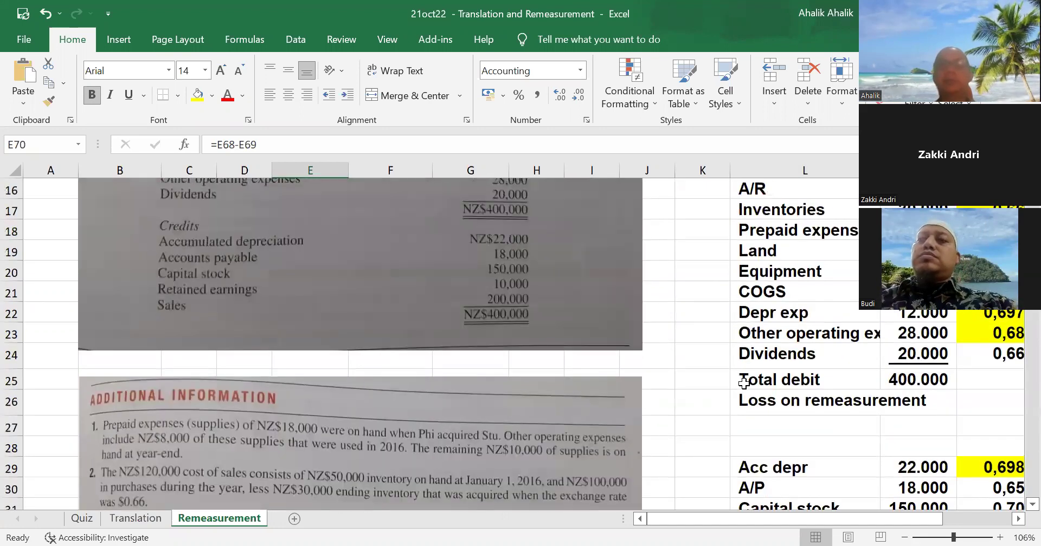
scroll(744, 383, "down", 5)
scroll(744, 384, "up", 6)
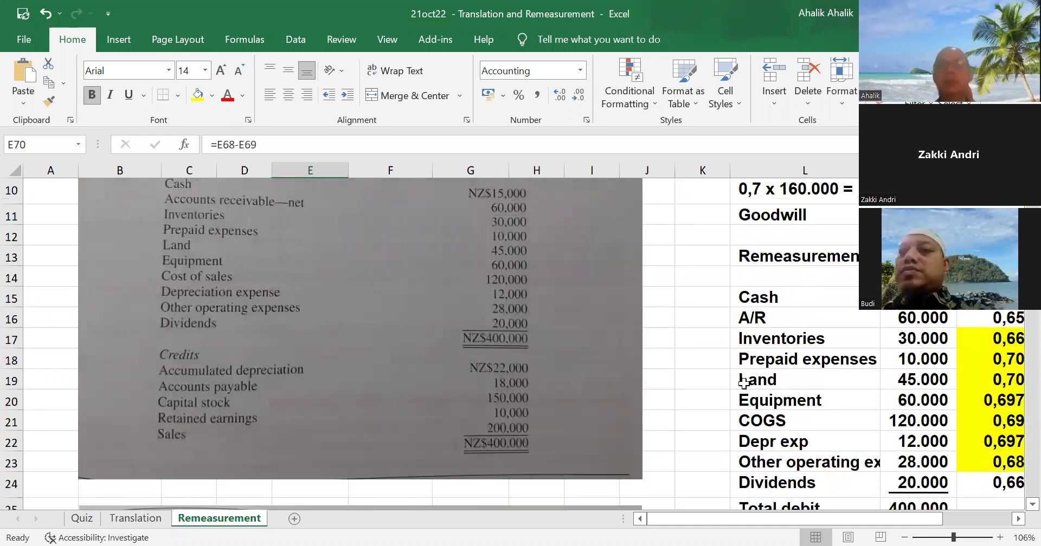
scroll(743, 384, "down", 18)
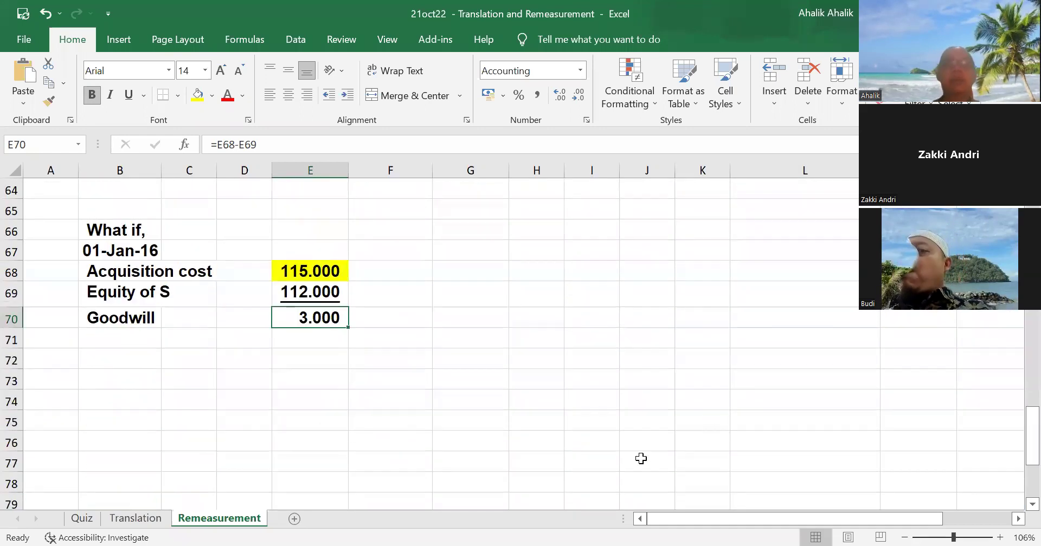
Step: Enter the heading "Goodwill per 31 Dec 2016 :" in B73, below the what-if goodwill calculation
left_click(149, 374)
type("Go")
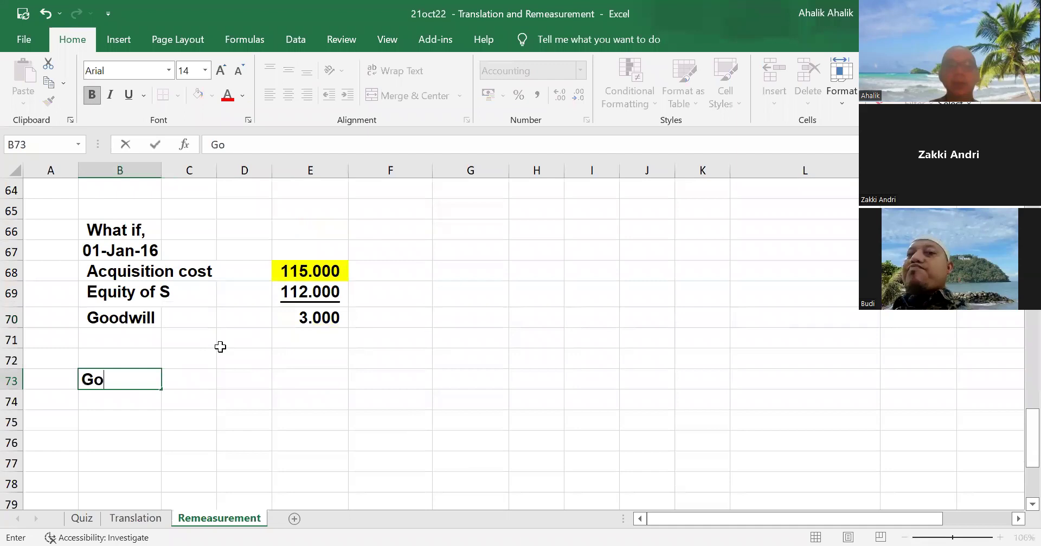
type("odwill per 31 Dec 291")
key("BackSpace")
key("BackSpace")
type("016 :")
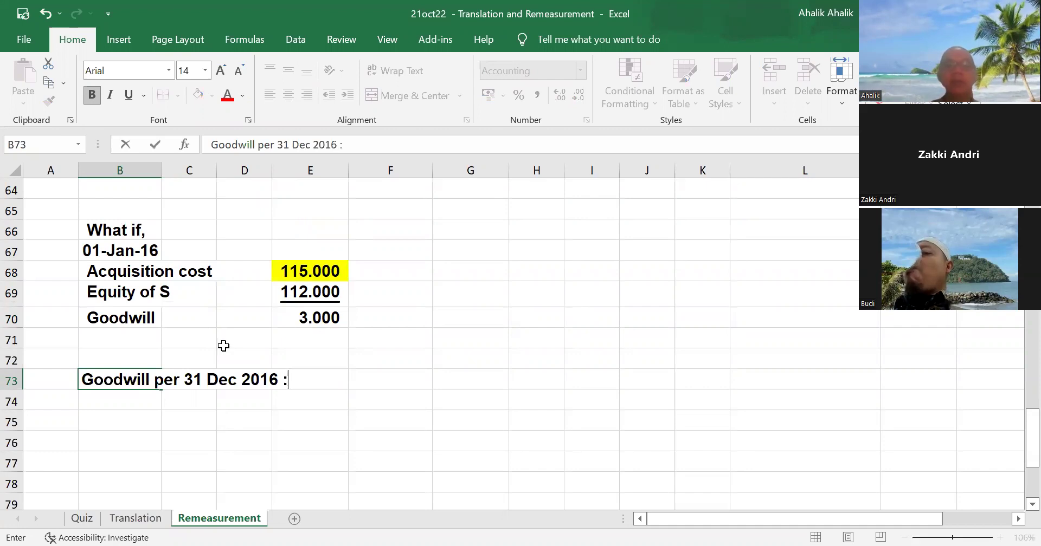
key("Return")
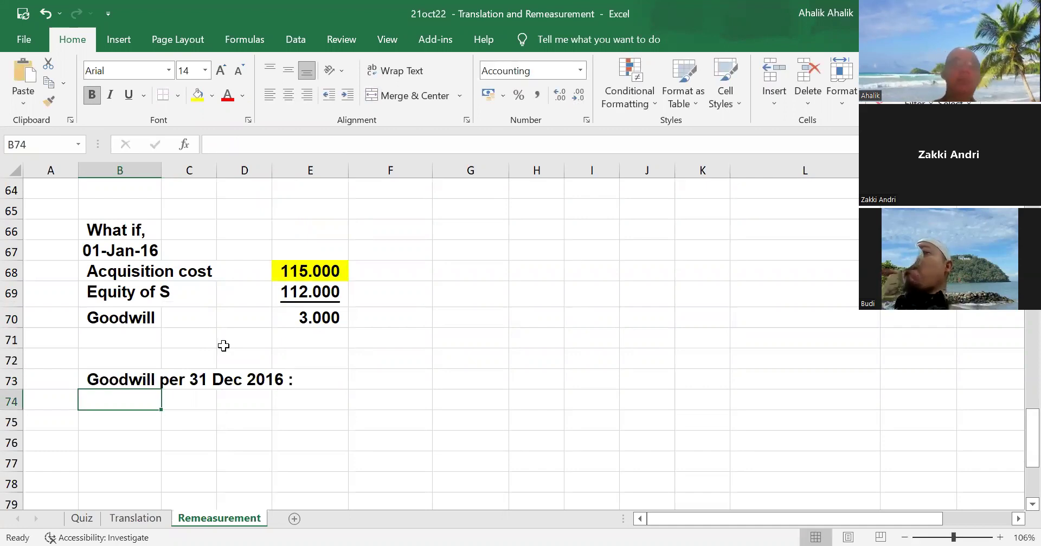
Step: Add the column headings USD, Rate and NZ in E66, F66 and G66 above the what-if calculation
left_click(306, 215)
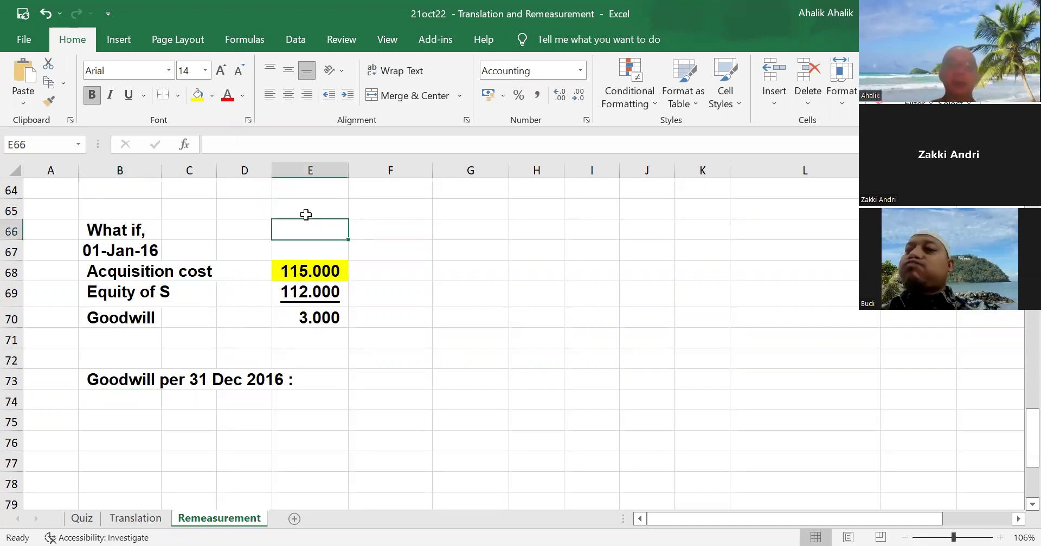
type("USD")
key("Tab")
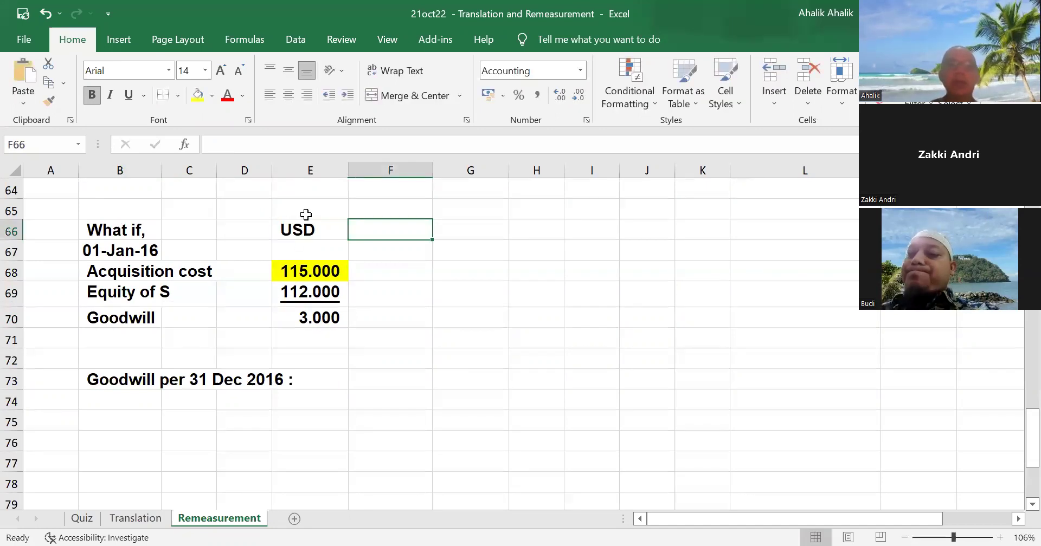
type("Rate")
key("Tab")
type("NZ")
key("Return")
Step: Enter the goodwill exchange rate =0,7 in F70 and display it with one decimal place
key("Down")
key("Down")
key("Down")
key("Left")
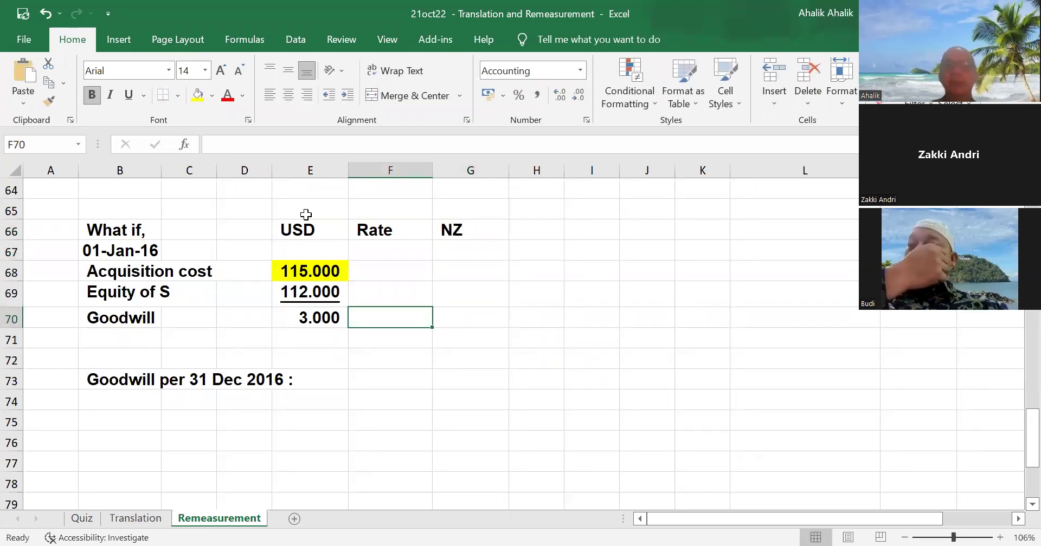
type("=0,7")
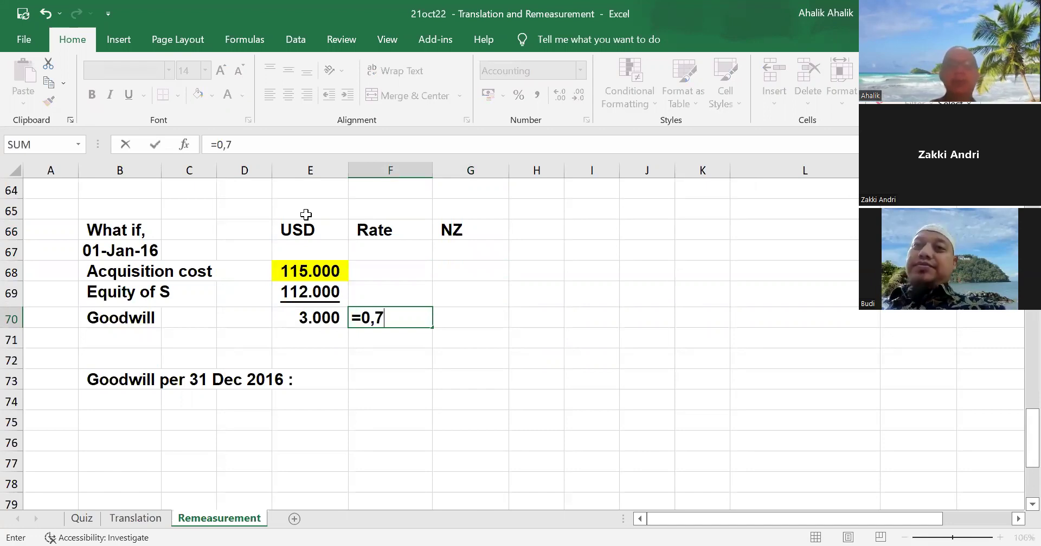
key("Return")
left_click(386, 318)
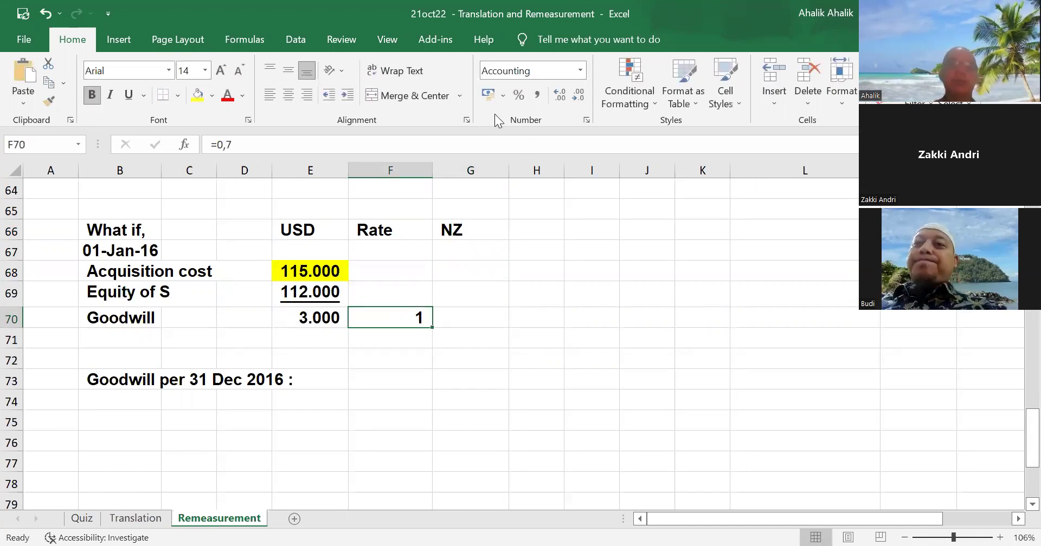
left_click(558, 94)
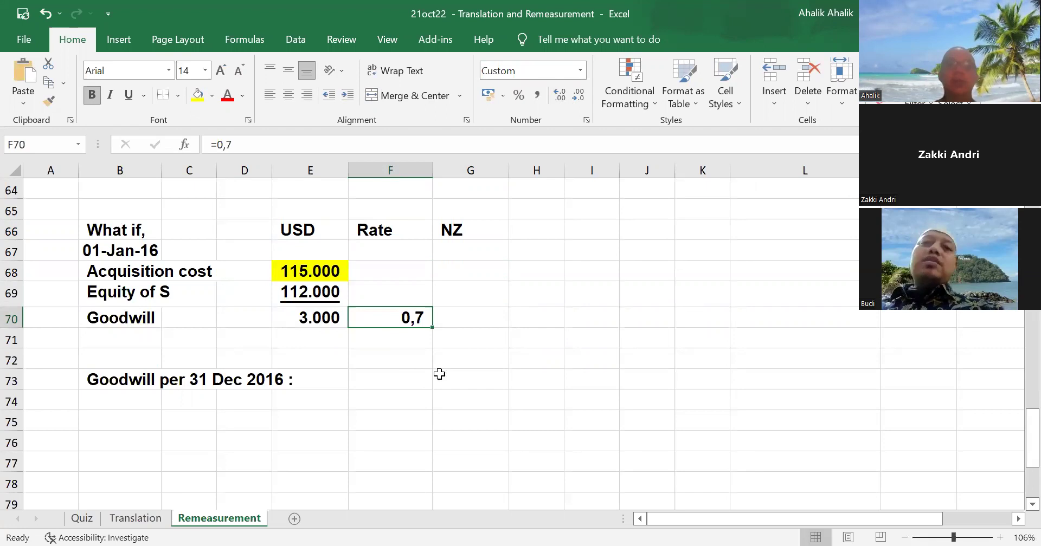
Step: Calculate the goodwill in NZ dollars in G70 by dividing the USD goodwill by the rate, =E70/F70
left_click(468, 317)
type("=")
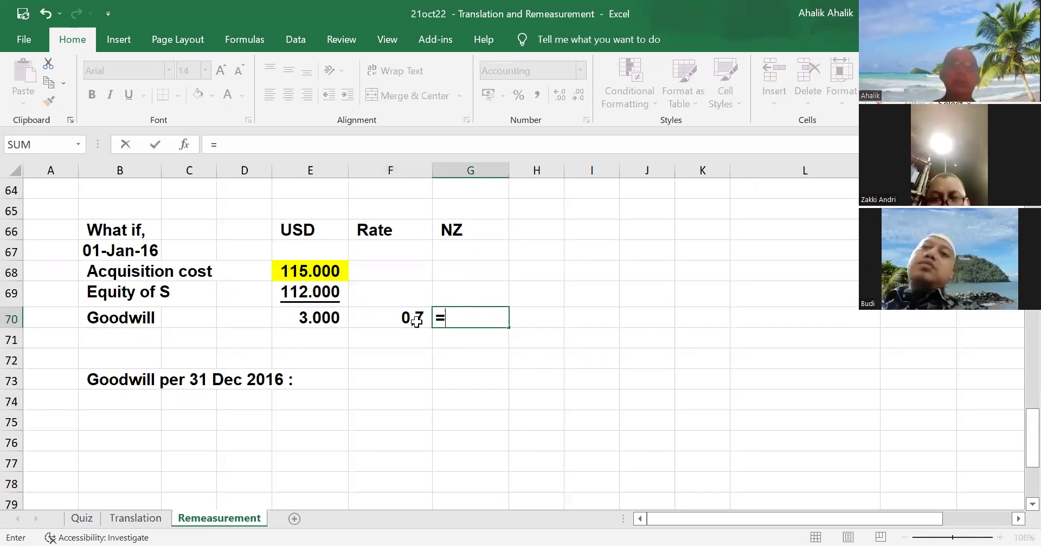
scroll(528, 300, "up", 3)
scroll(469, 346, "down", 2)
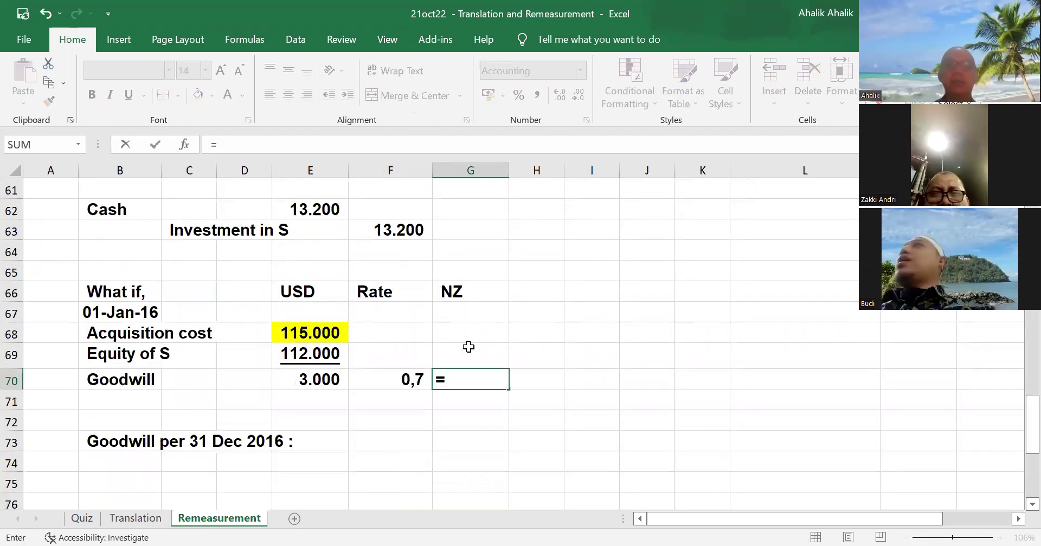
left_click(327, 378)
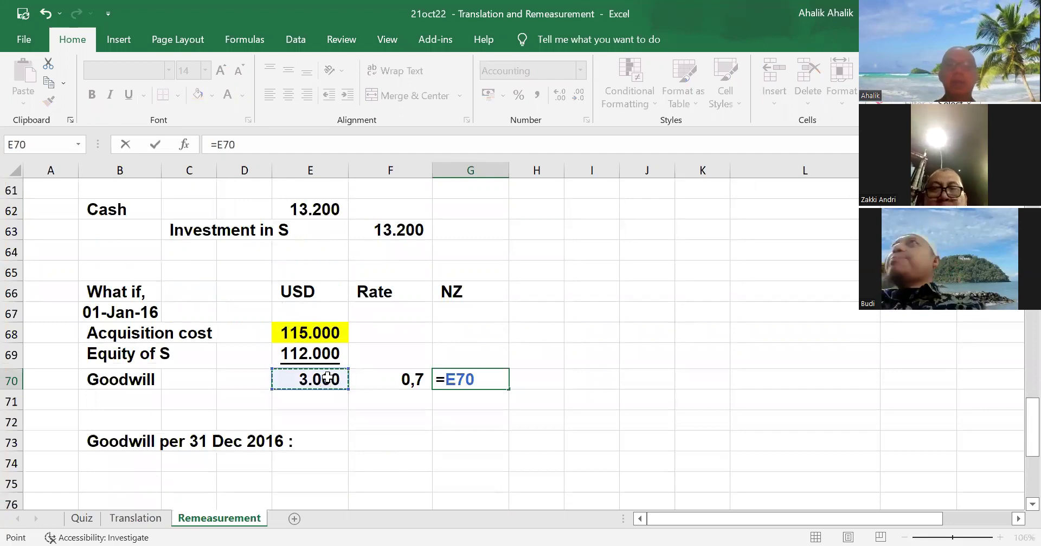
type("/")
left_click(362, 378)
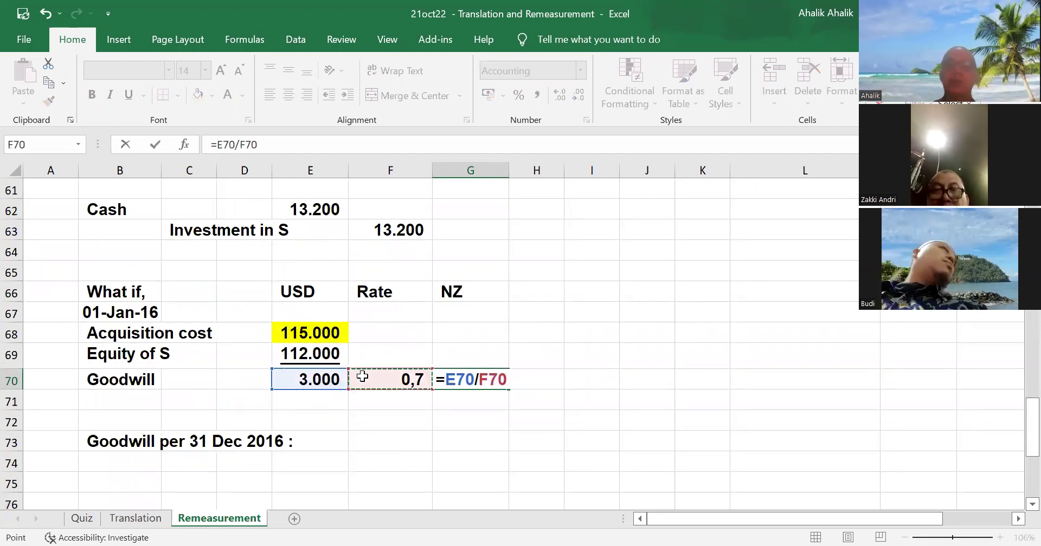
key("Return")
left_click(499, 378)
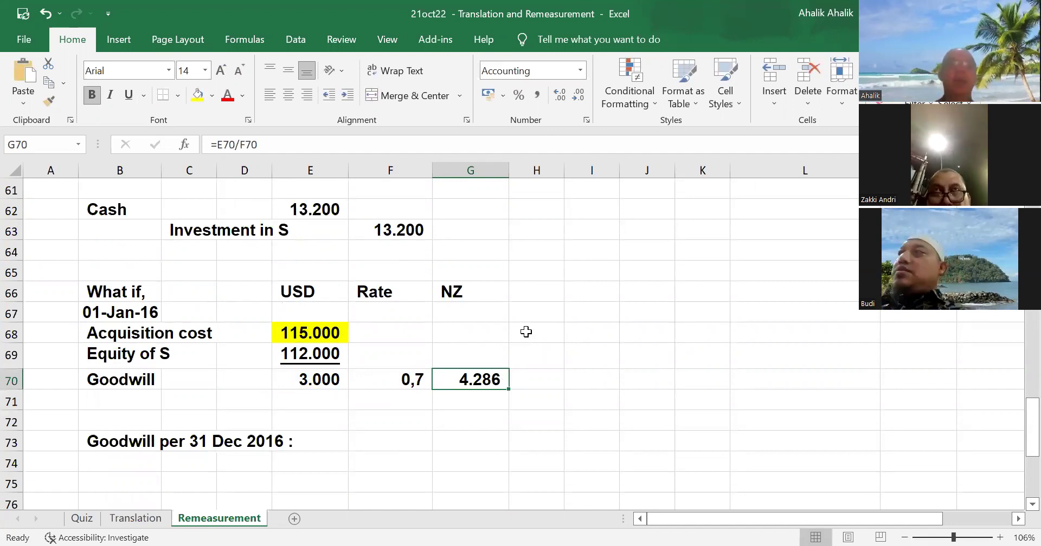
Step: Clear the "Goodwill per 31 Dec 2016 :" heading from B73:E73 below the what-if goodwill calculation
scroll(526, 331, "down", 2)
scroll(527, 331, "up", 1)
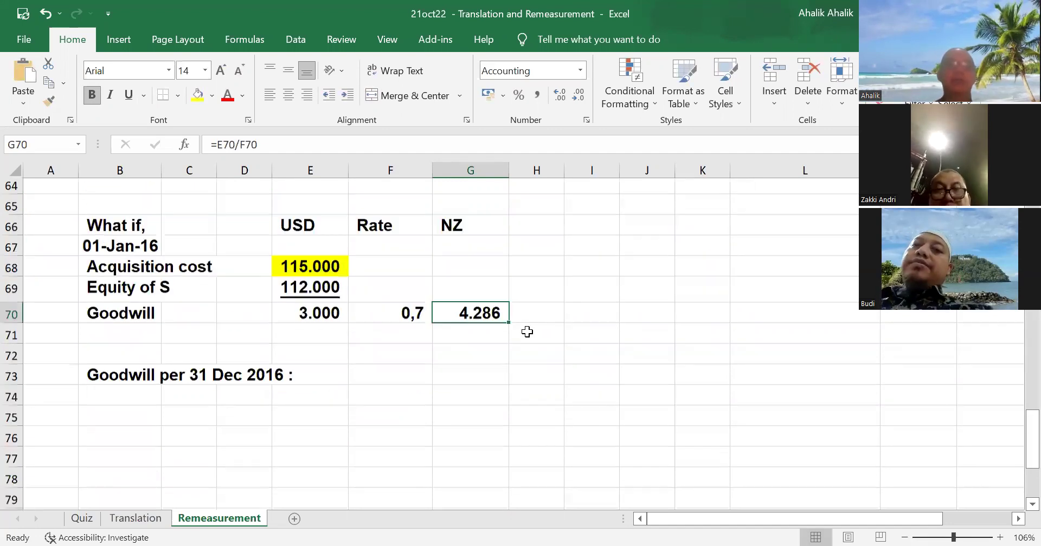
left_click_drag(157, 380, 293, 372)
key("Delete")
left_click(457, 375)
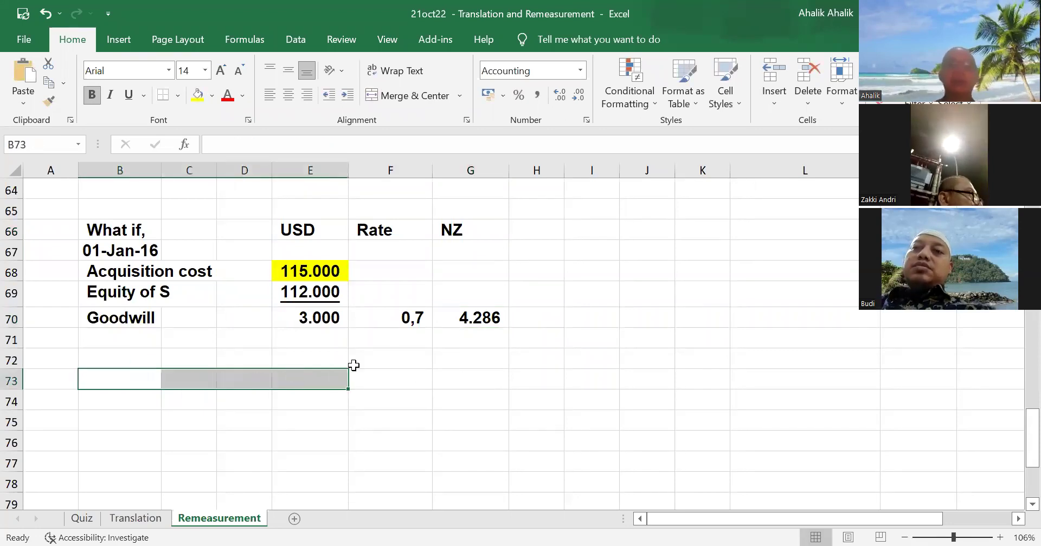
left_click(120, 335)
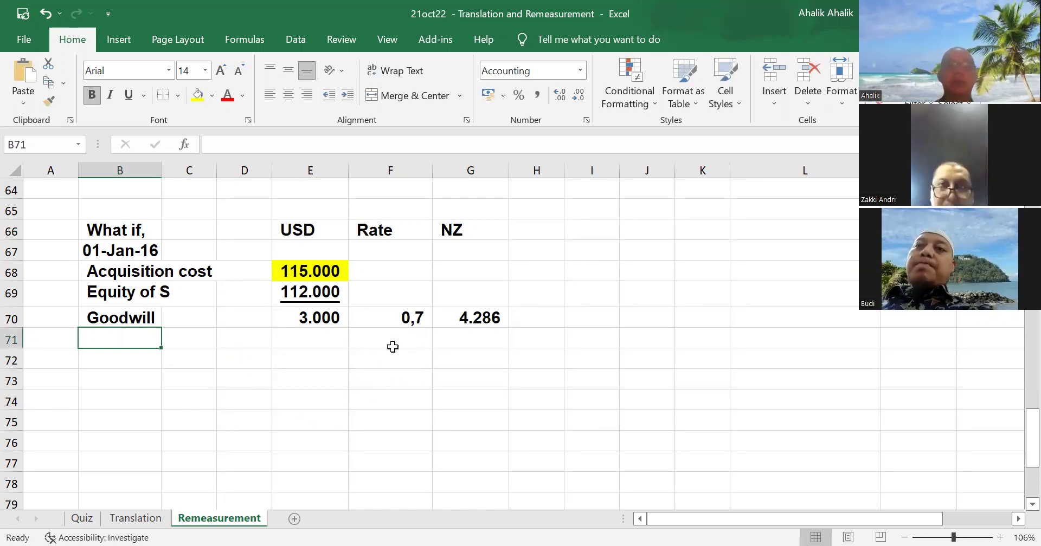
Step: Clear the Rate and NZ headings, the exchange rate and the NZ goodwill formula from F66:H70, leaving only the USD calculation
left_click(503, 320)
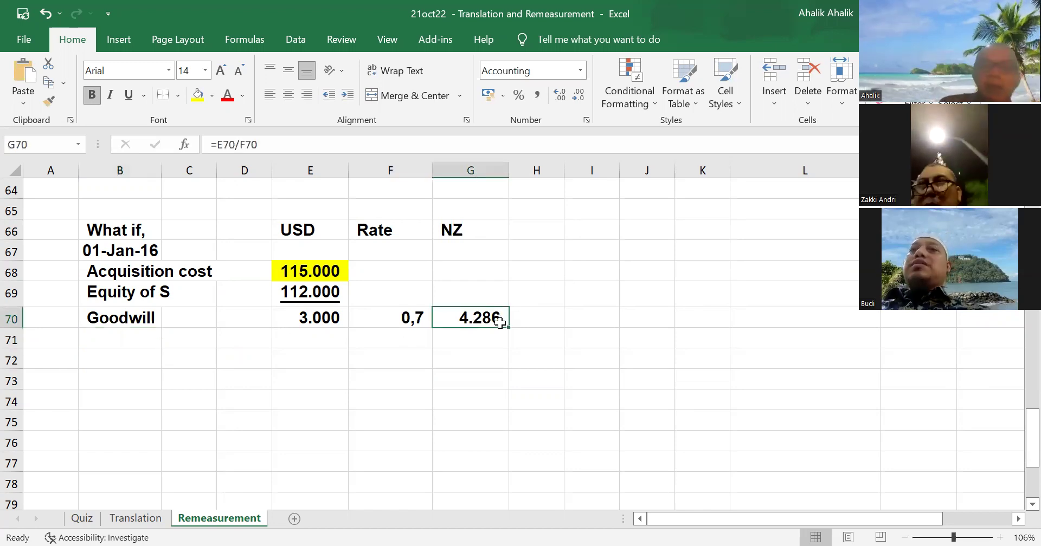
left_click(328, 316)
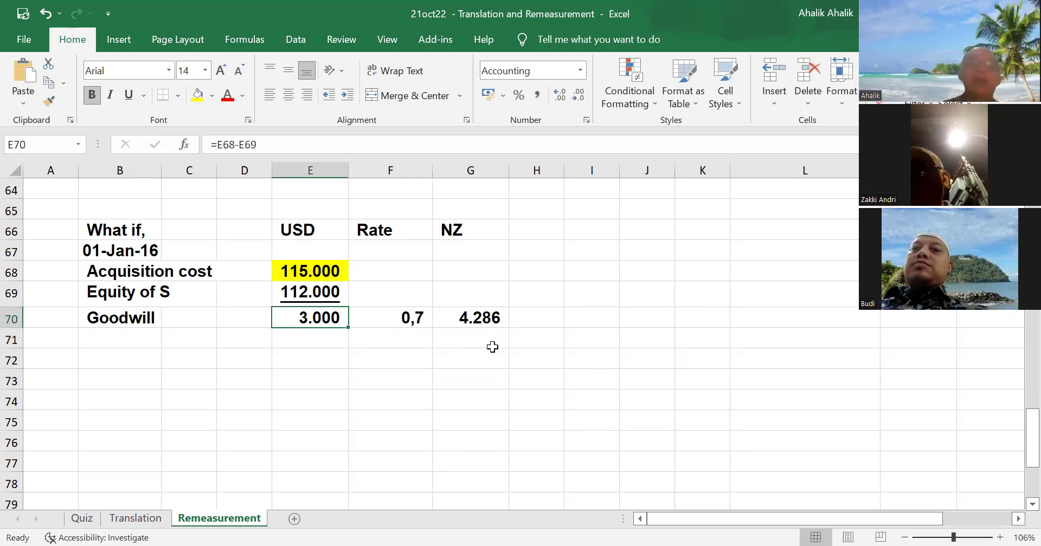
scroll(532, 344, "up", 1)
left_click(374, 292)
left_click_drag(489, 332, 517, 385)
key("Delete")
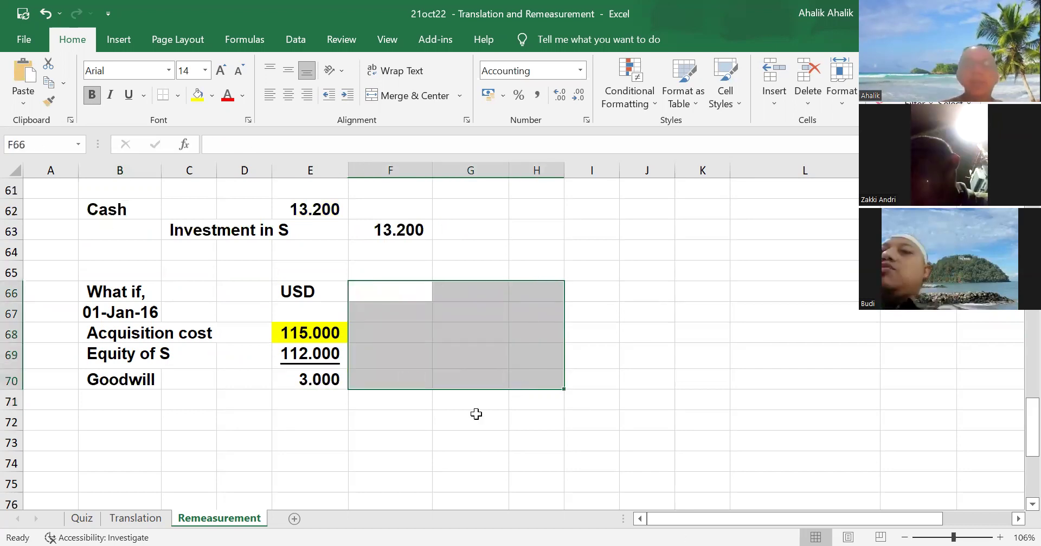
left_click(431, 464)
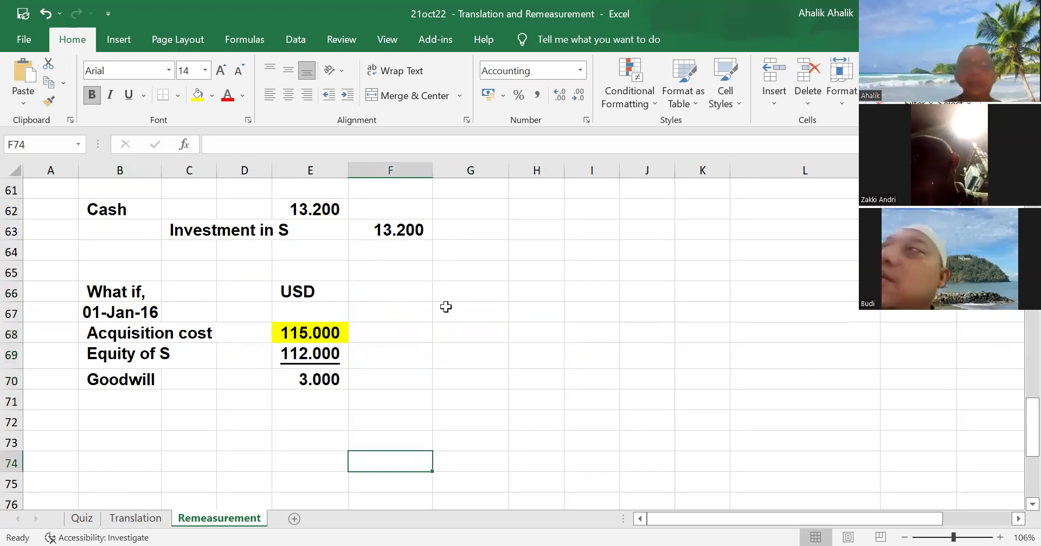
Step: Save the workbook with the finished USD what-if goodwill calculation
left_click(329, 381)
scroll(765, 371, "up", 10)
scroll(764, 373, "down", 6)
scroll(761, 377, "down", 4)
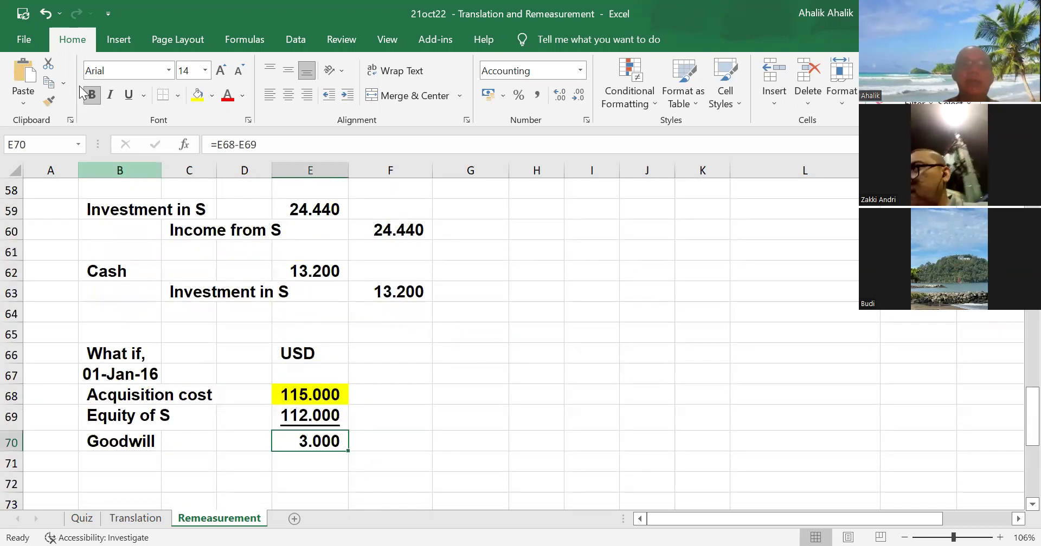
left_click(23, 39)
left_click(61, 228)
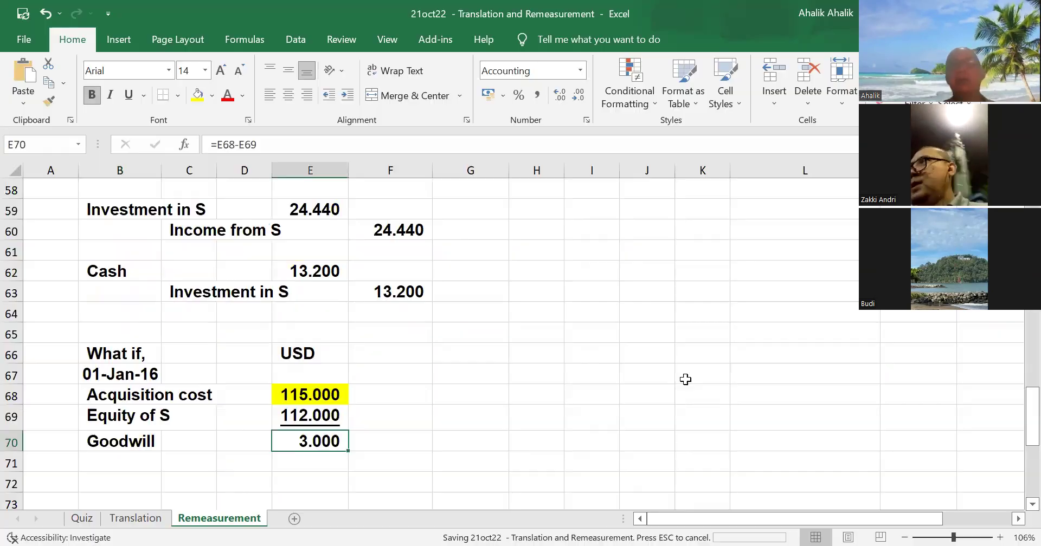
left_click(666, 375)
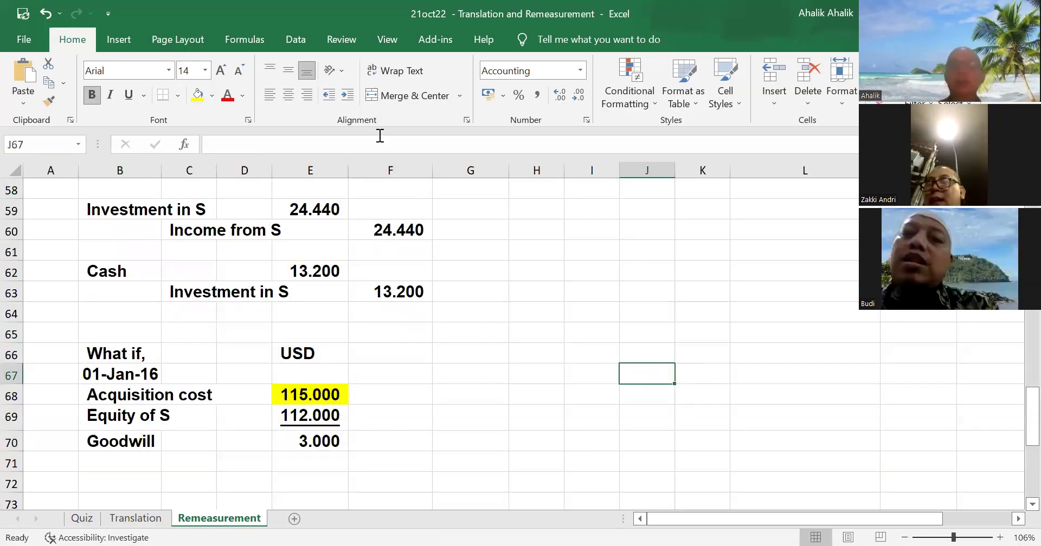